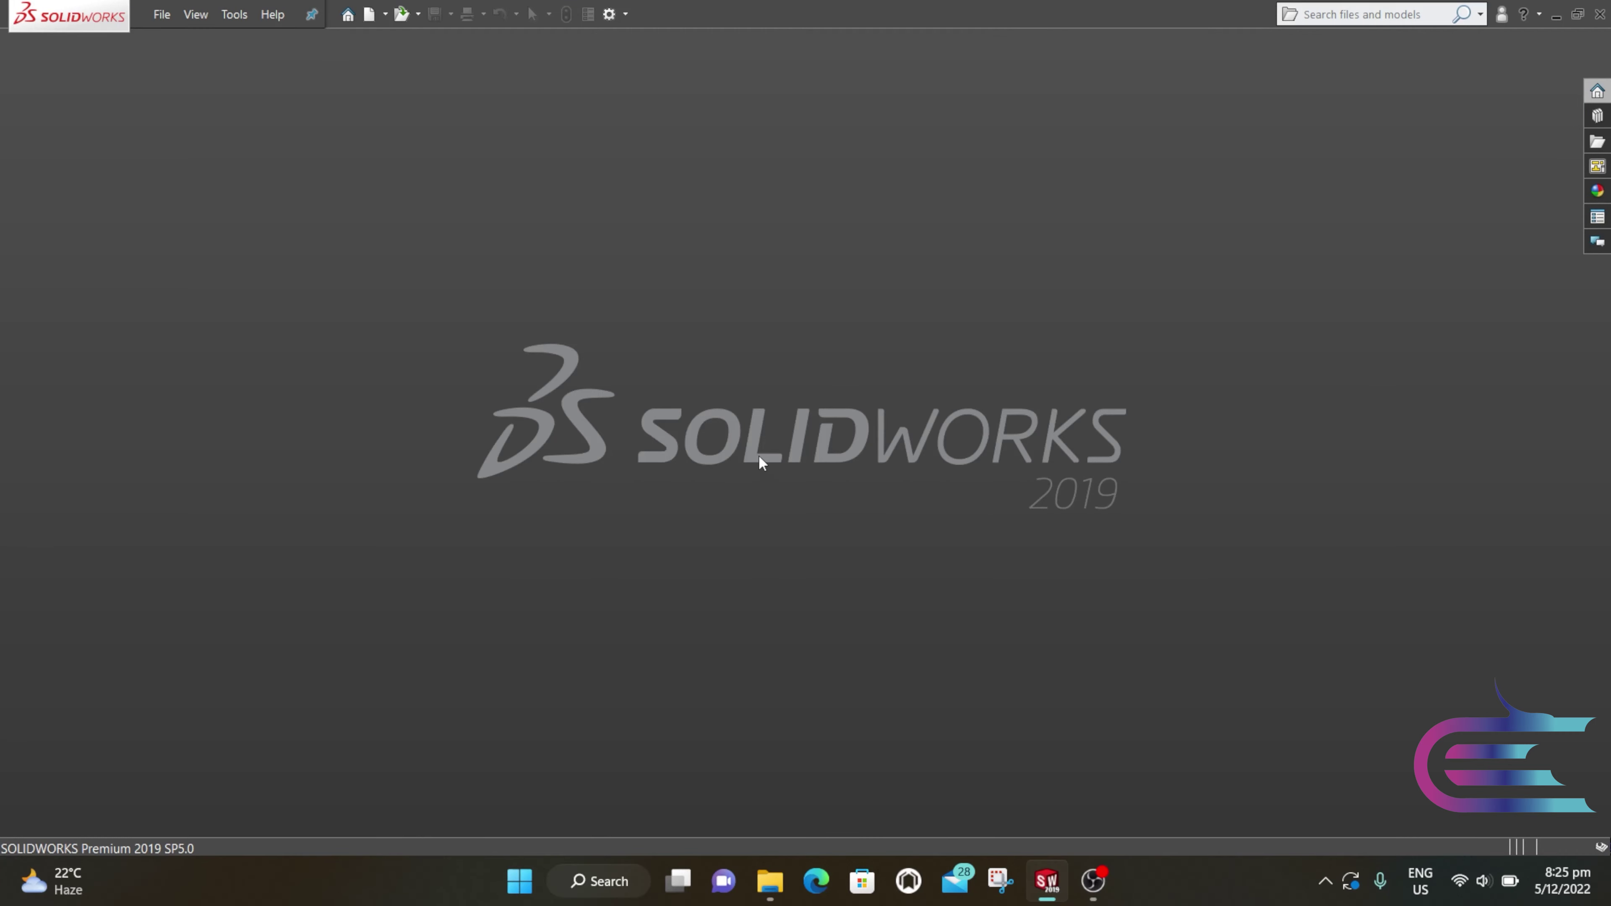
Step: Create a new assembly document
{"action": "left_click", "coordinate": [163, 14]}
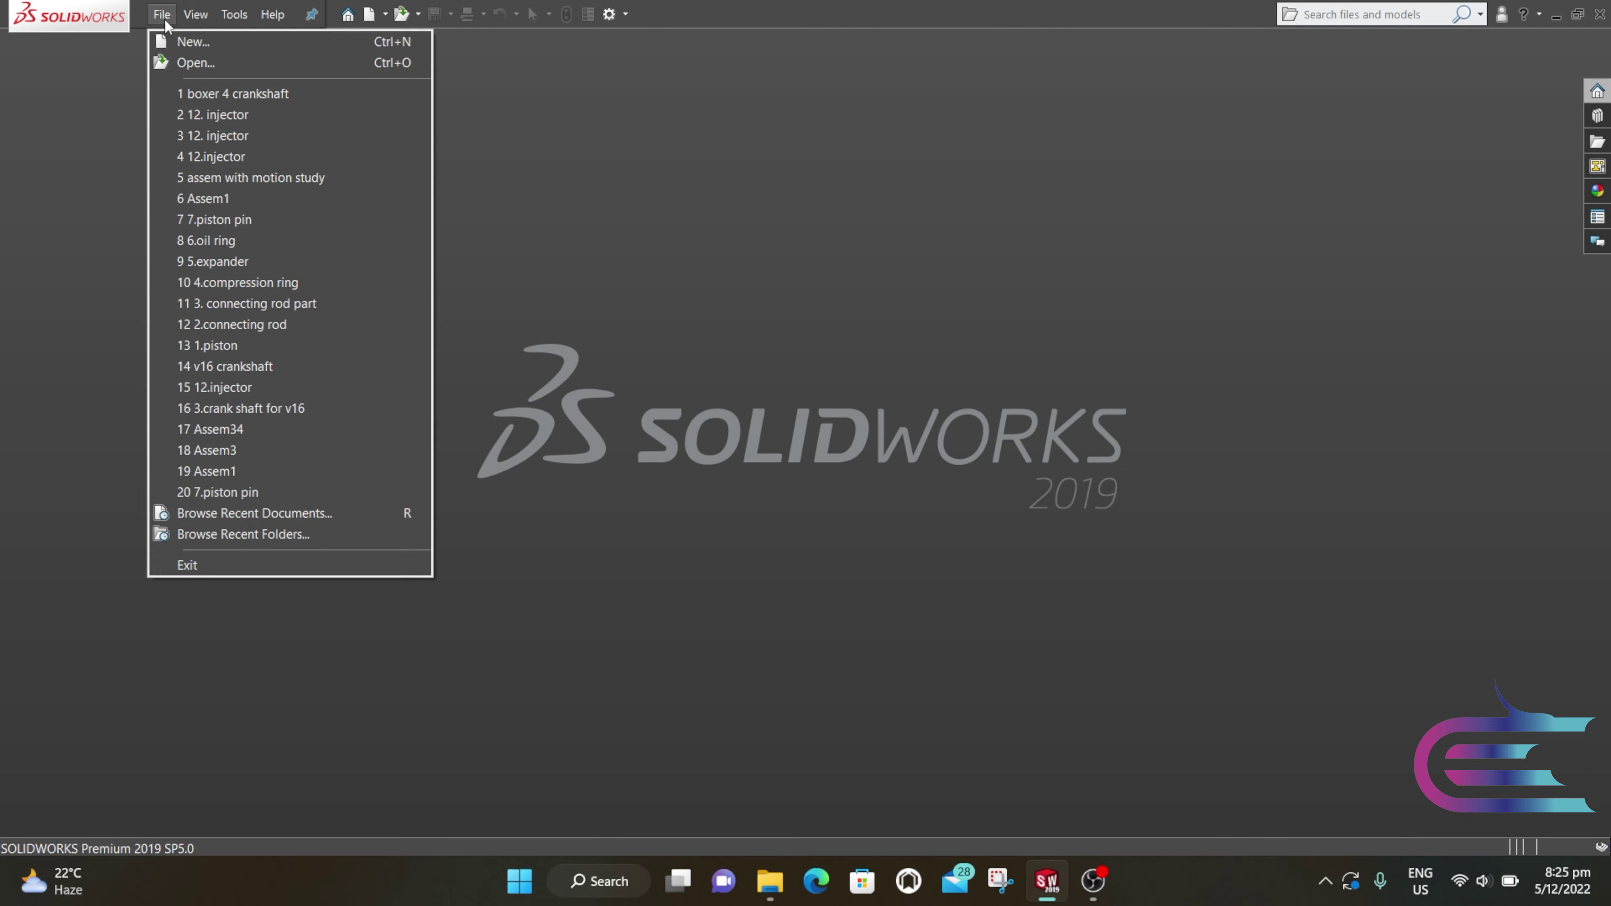
{"action": "left_click", "coordinate": [166, 40]}
{"action": "left_click", "coordinate": [586, 405]}
{"action": "left_click", "coordinate": [681, 656]}
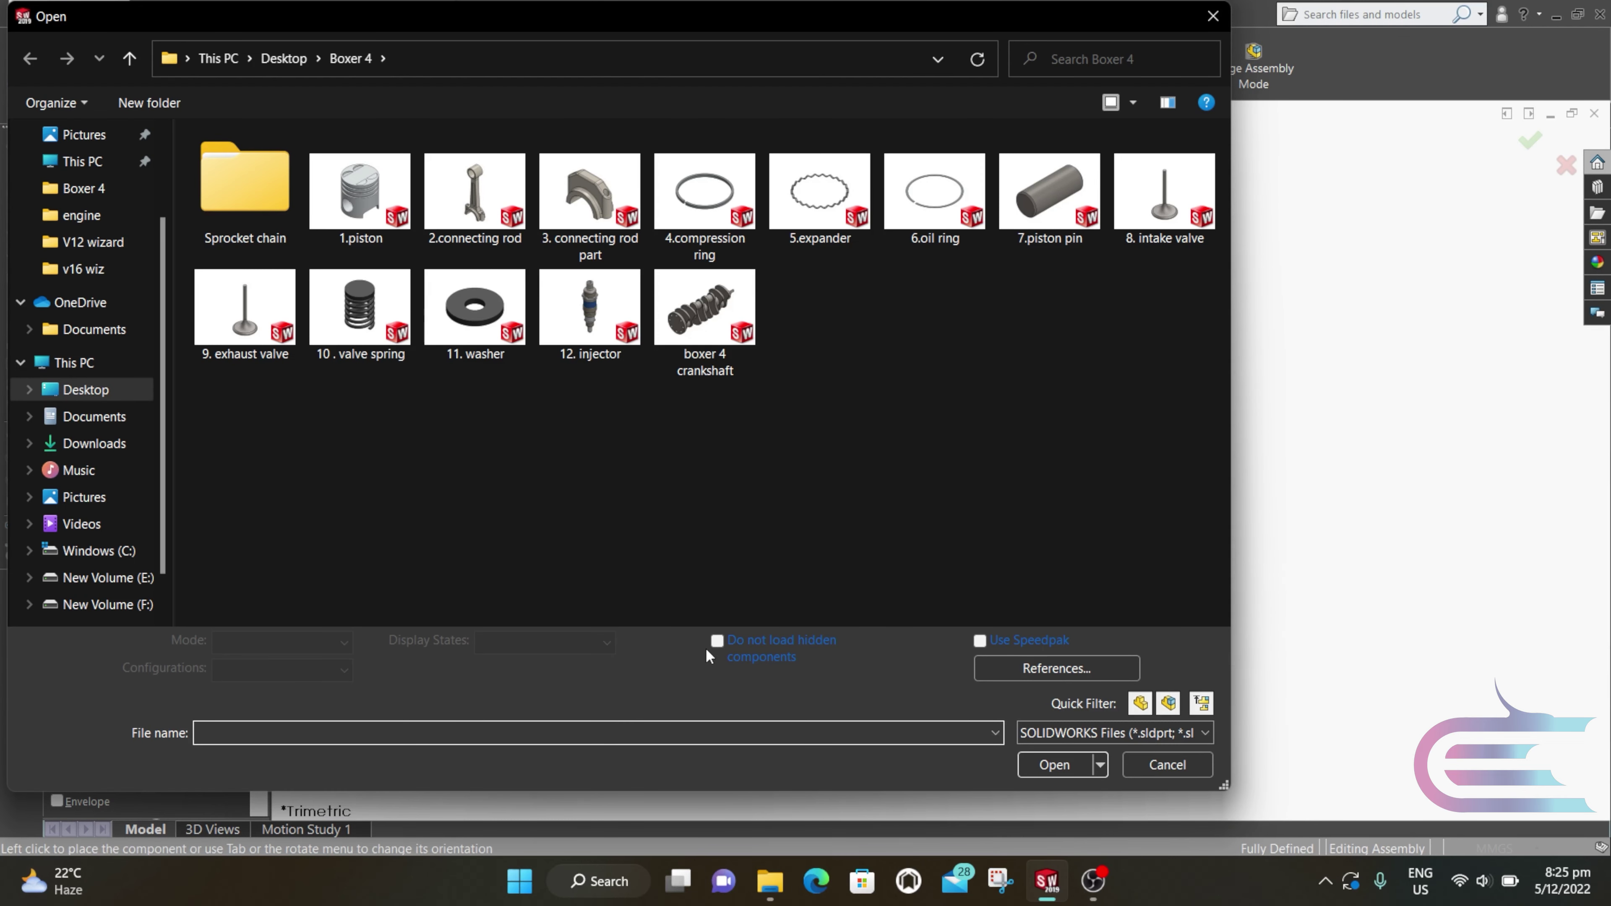
Step: Insert the boxer 4 crankshaft part into the assembly and make it floating
{"action": "left_click", "coordinate": [693, 370]}
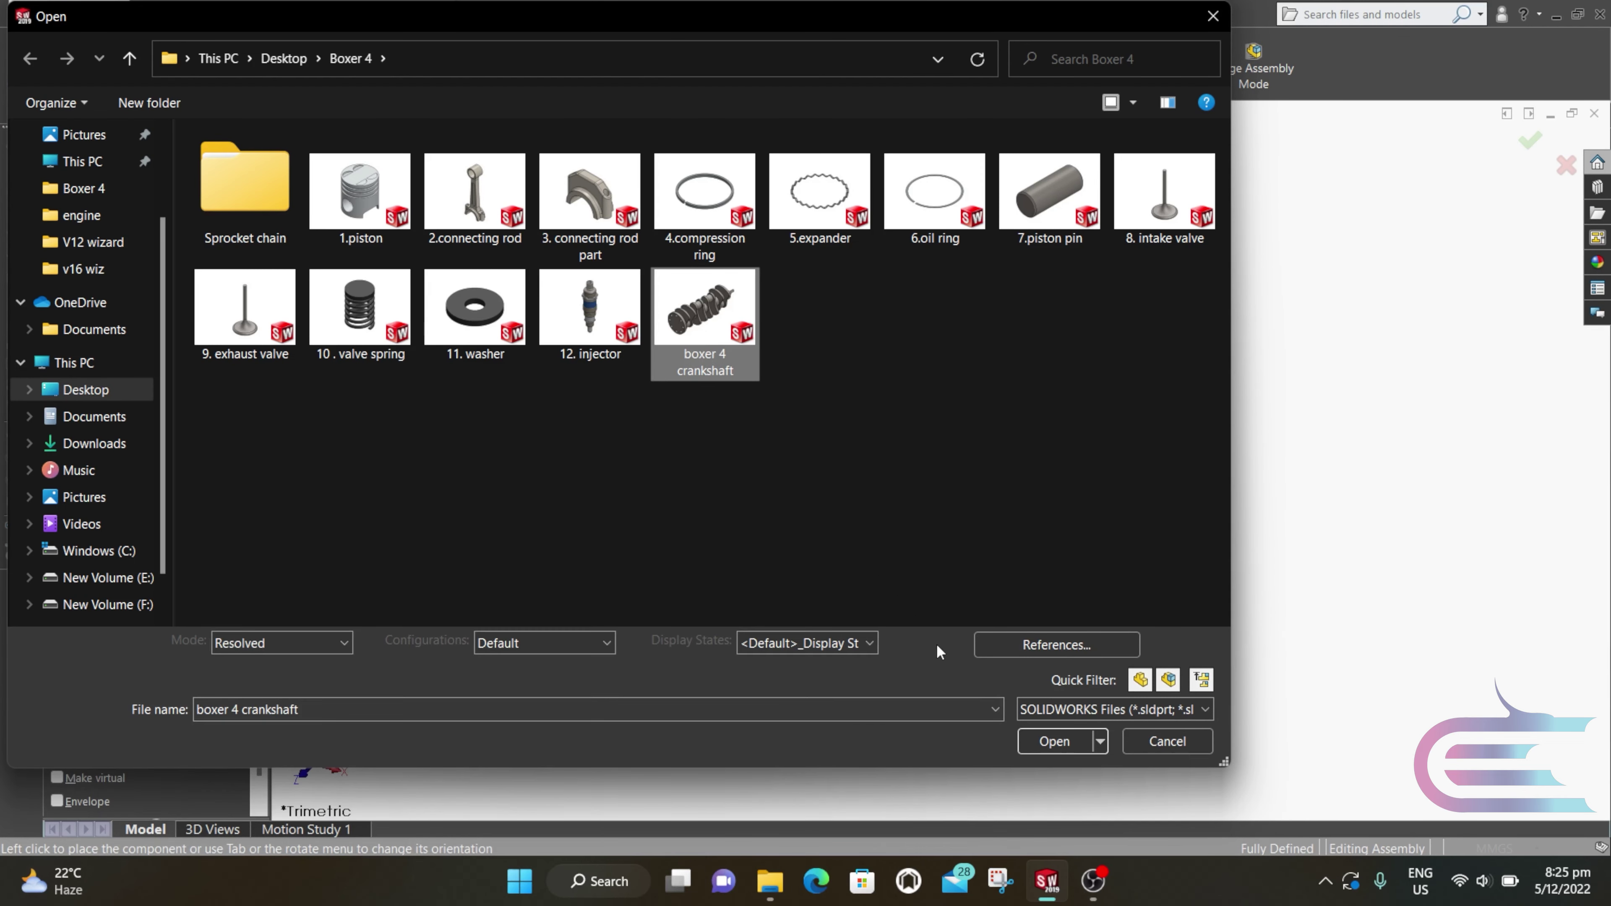
{"action": "left_click", "coordinate": [1053, 741]}
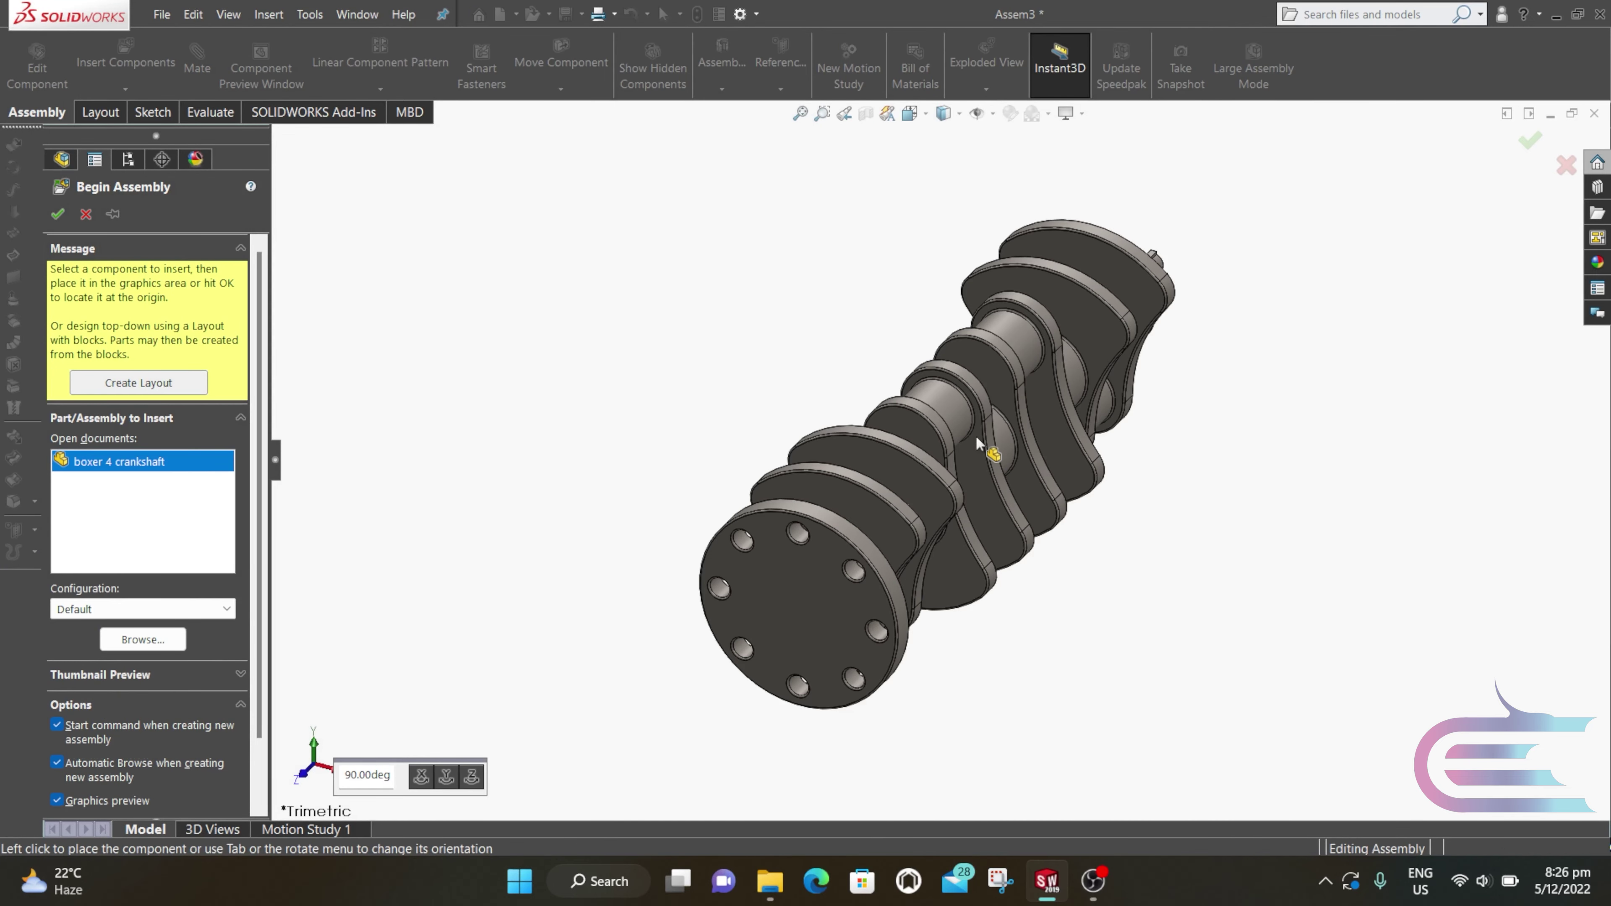
{"action": "left_click", "coordinate": [765, 610]}
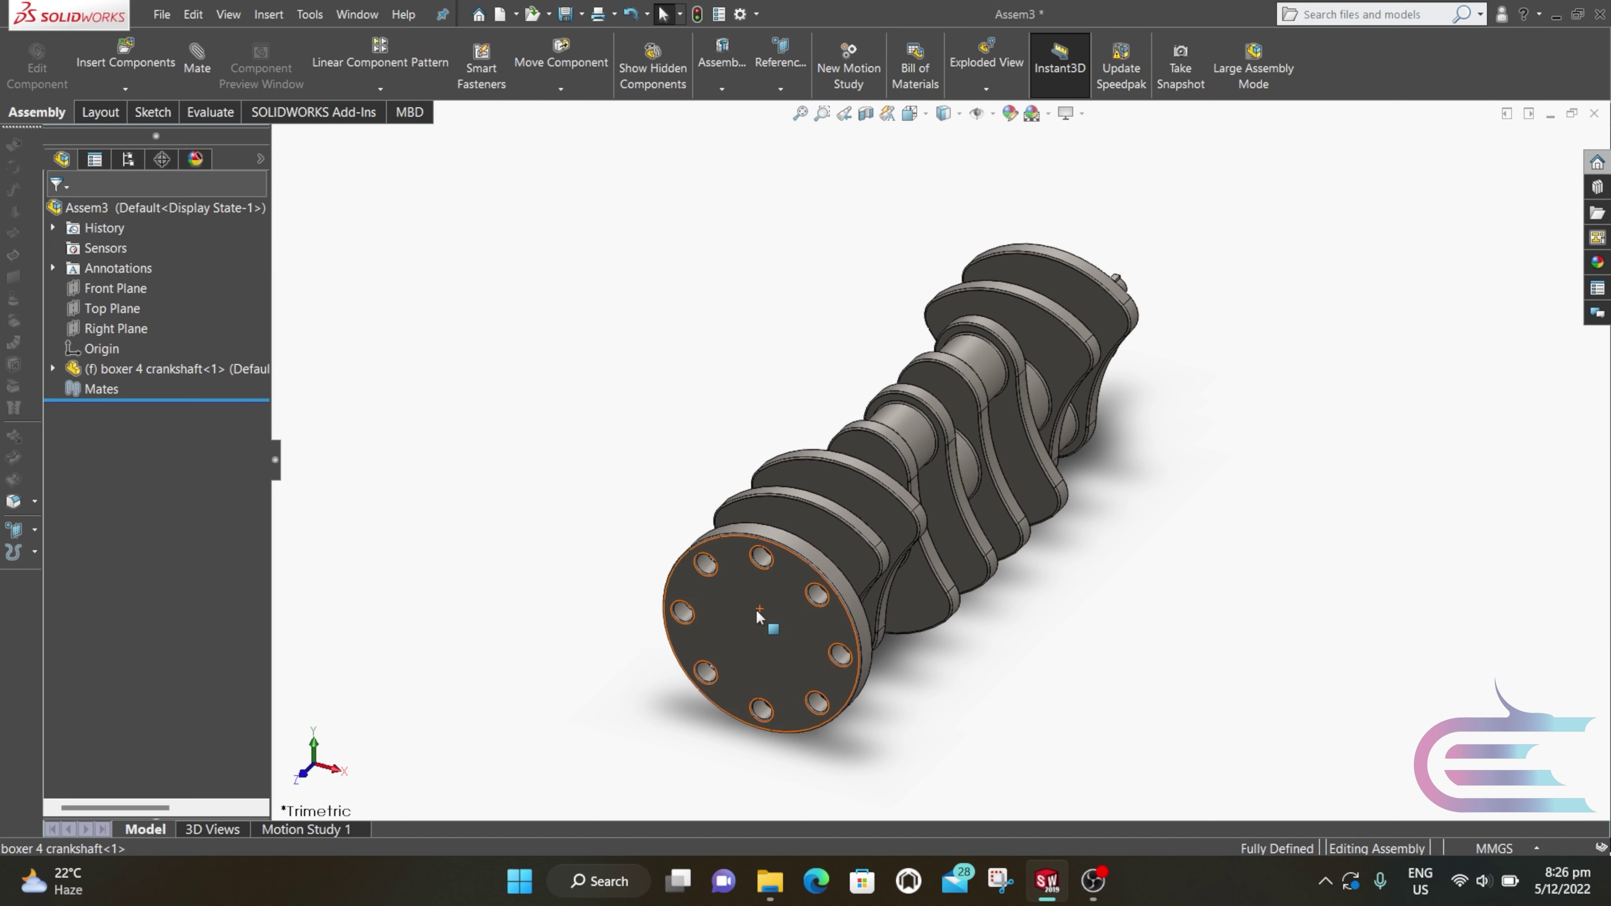
{"action": "right_click", "coordinate": [759, 615]}
{"action": "left_click", "coordinate": [808, 531]}
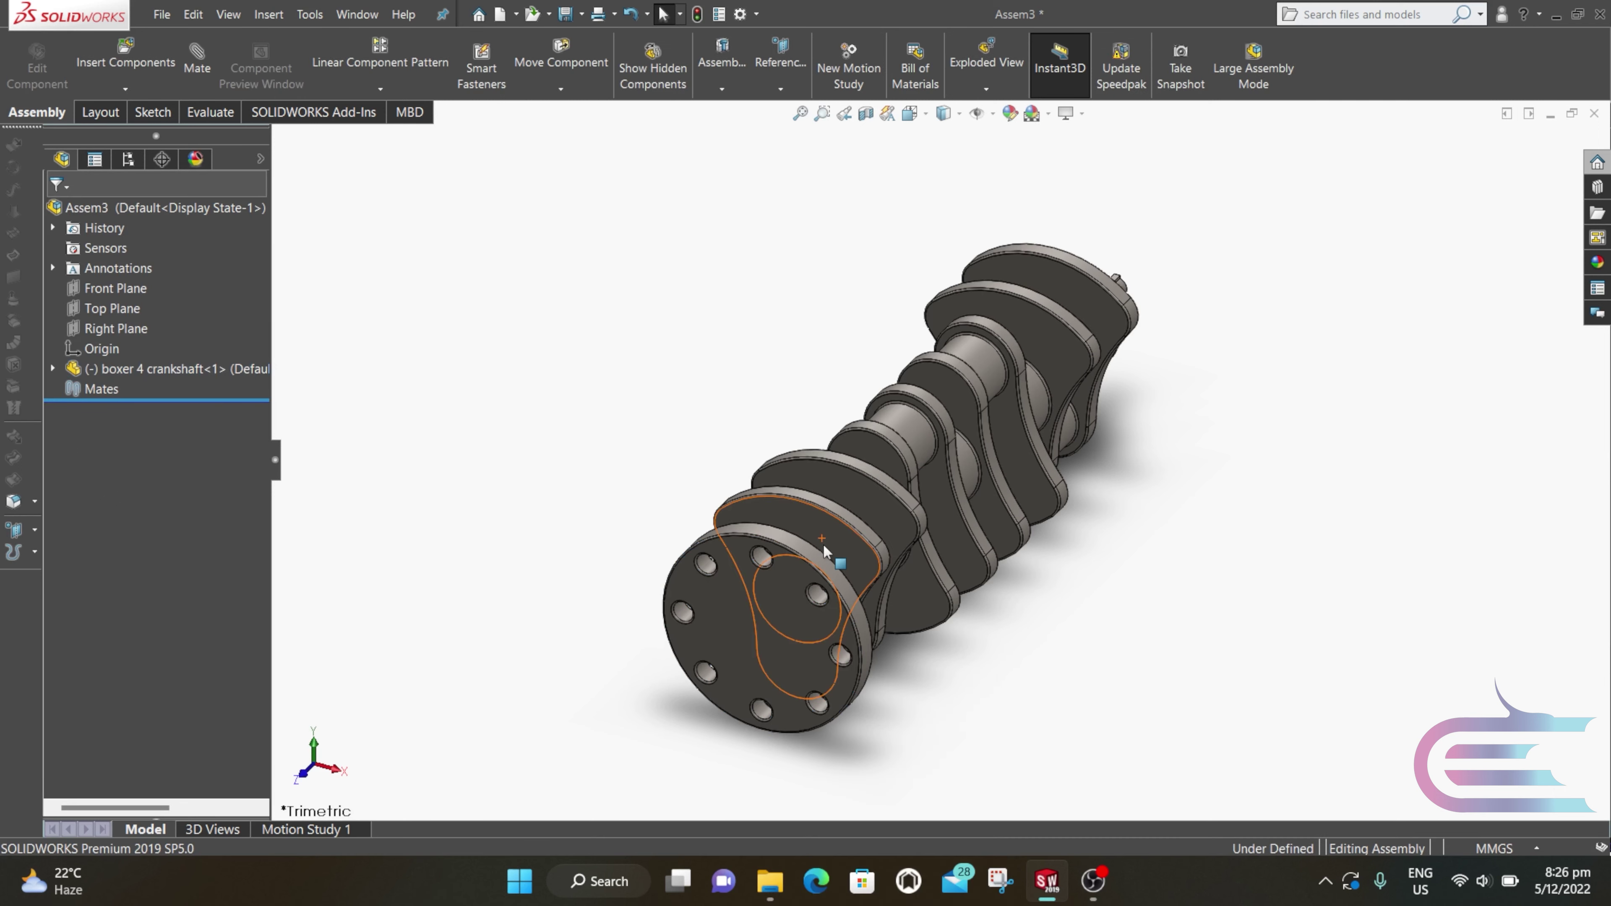
Step: Open a sketch on the assembly's Right Plane, viewed normal to the plane
{"action": "left_click", "coordinate": [145, 330]}
{"action": "right_click", "coordinate": [146, 330]}
{"action": "left_click", "coordinate": [226, 300]}
{"action": "right_click", "coordinate": [116, 330]}
{"action": "left_click", "coordinate": [130, 298]}
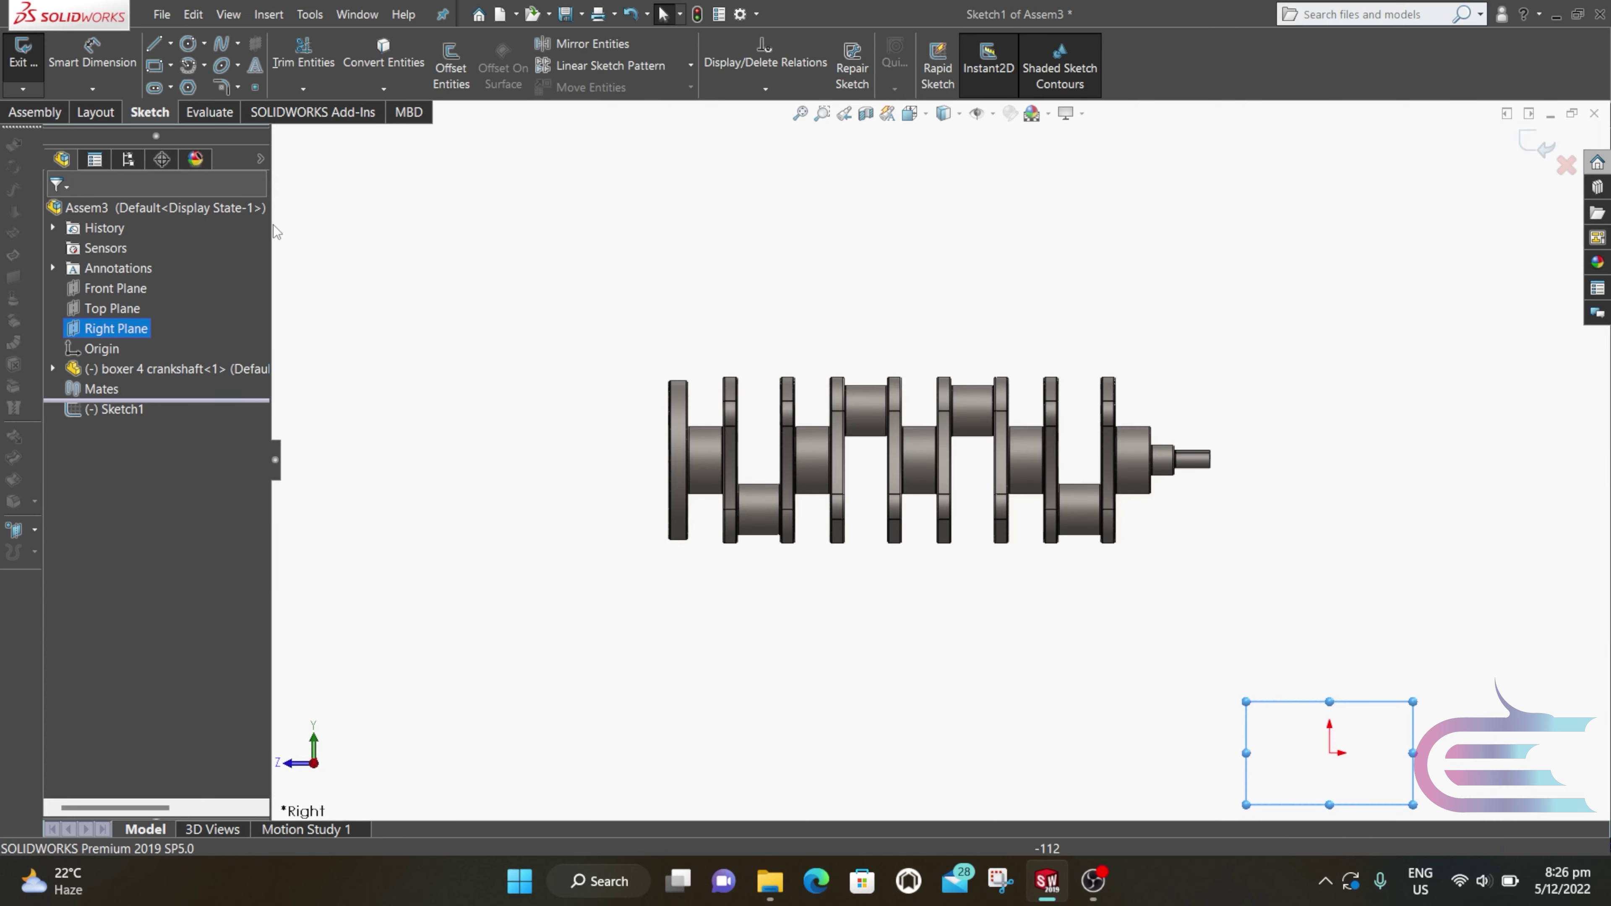
Step: Sketch a vertical centerline about 128 mm long above the origin and a much longer horizontal centerline starting at the origin, and exit the sketch
{"action": "left_click", "coordinate": [170, 43]}
{"action": "left_click", "coordinate": [201, 87]}
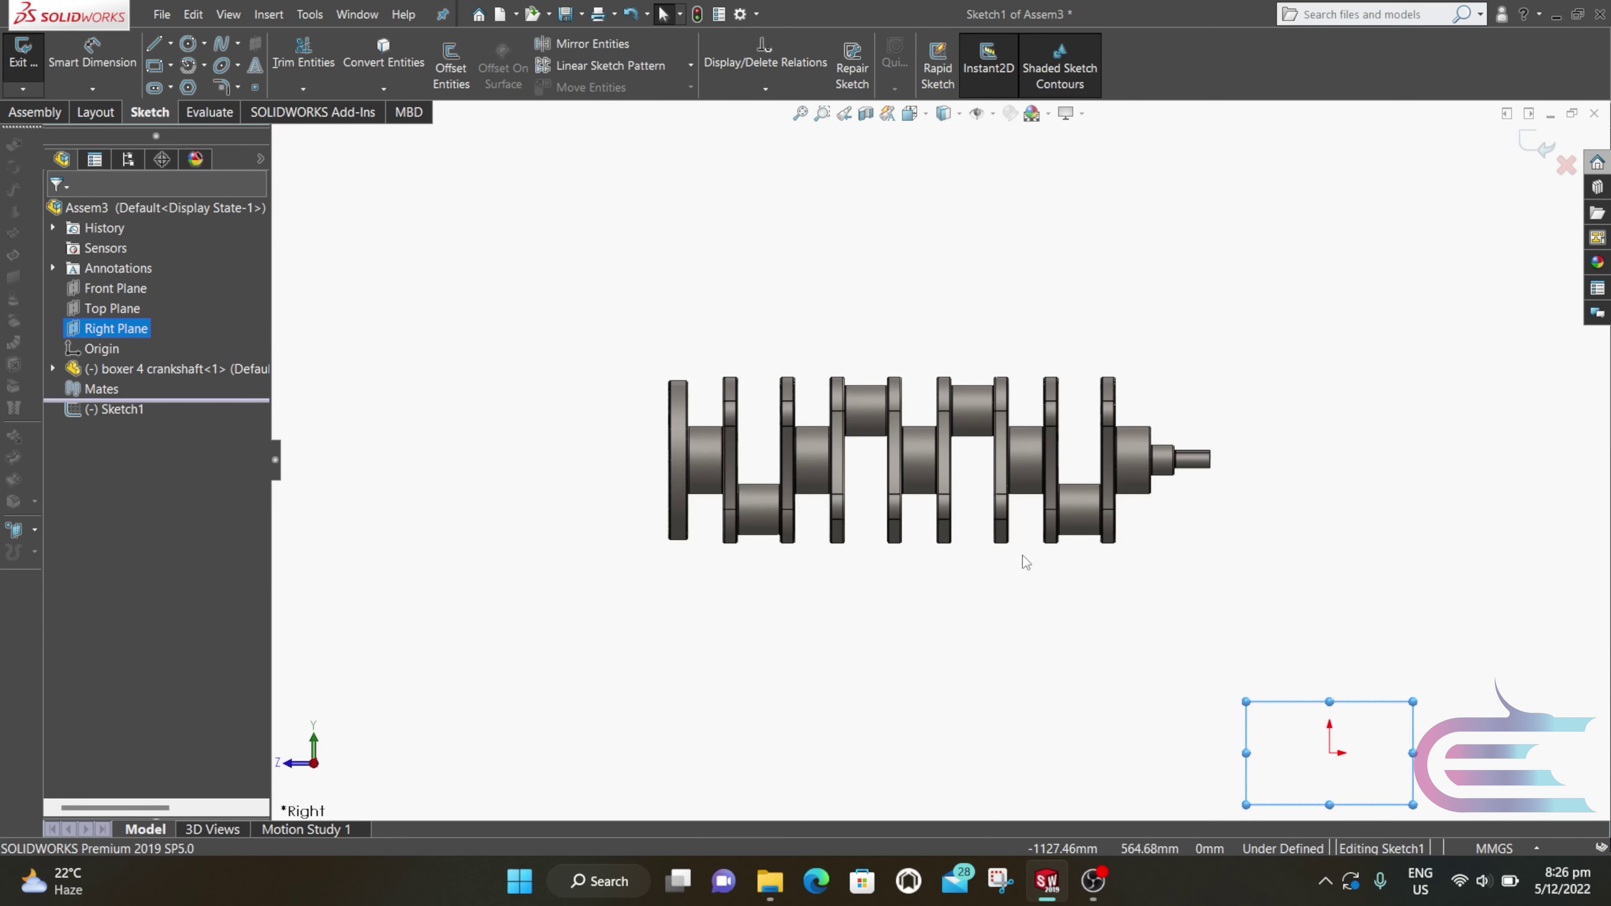
{"action": "left_click", "coordinate": [1265, 606]}
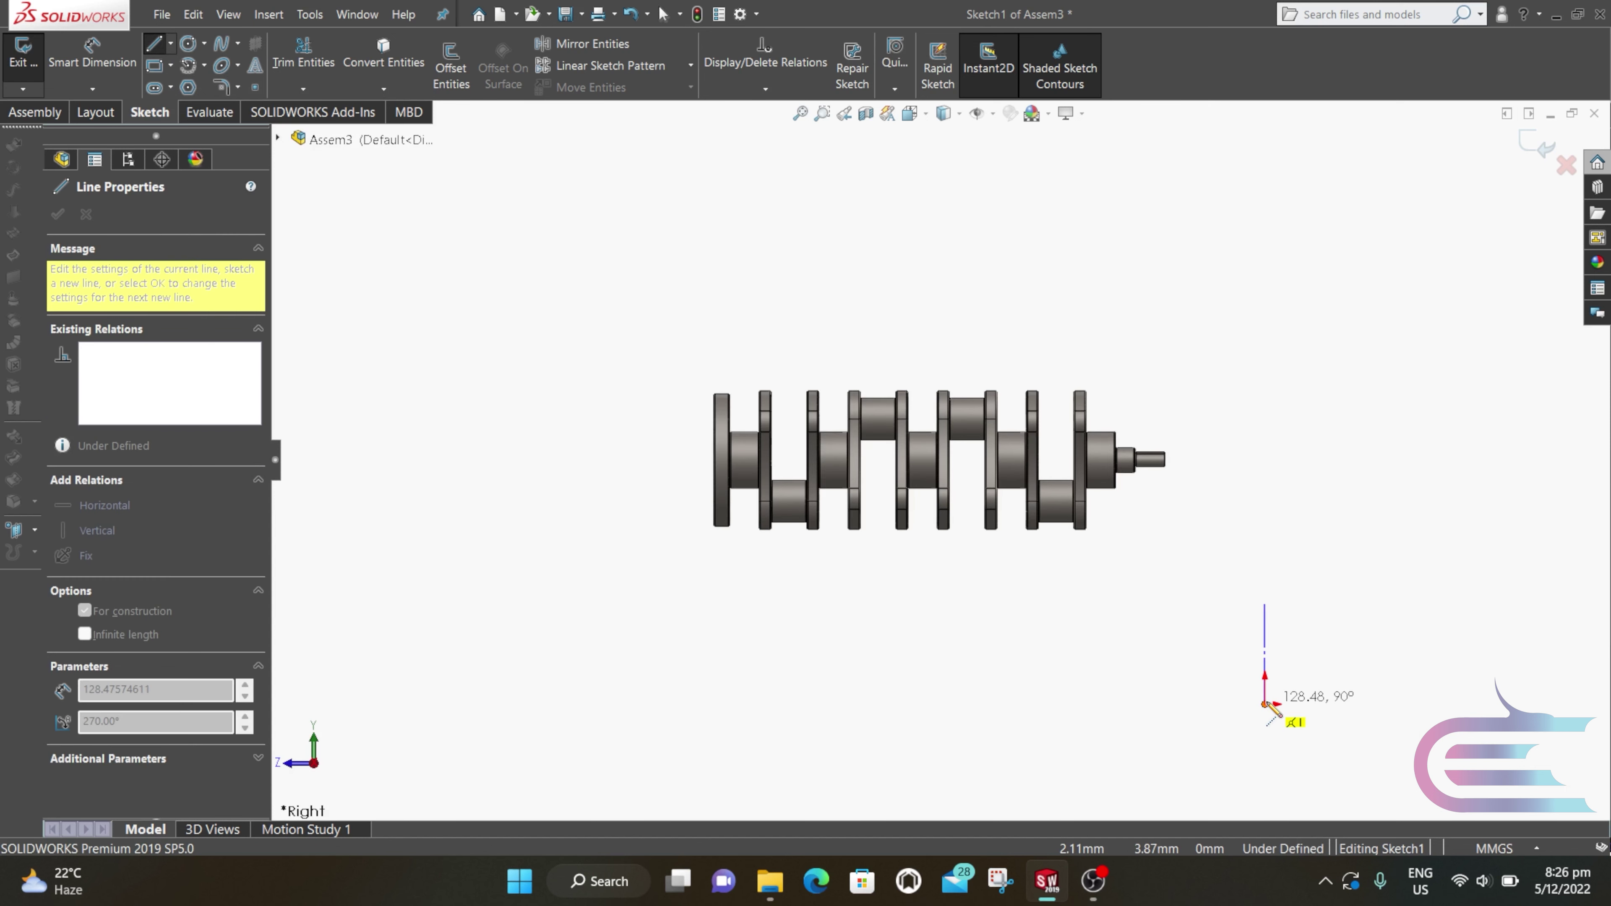
{"action": "left_click", "coordinate": [1265, 704]}
{"action": "key", "text": "z"}
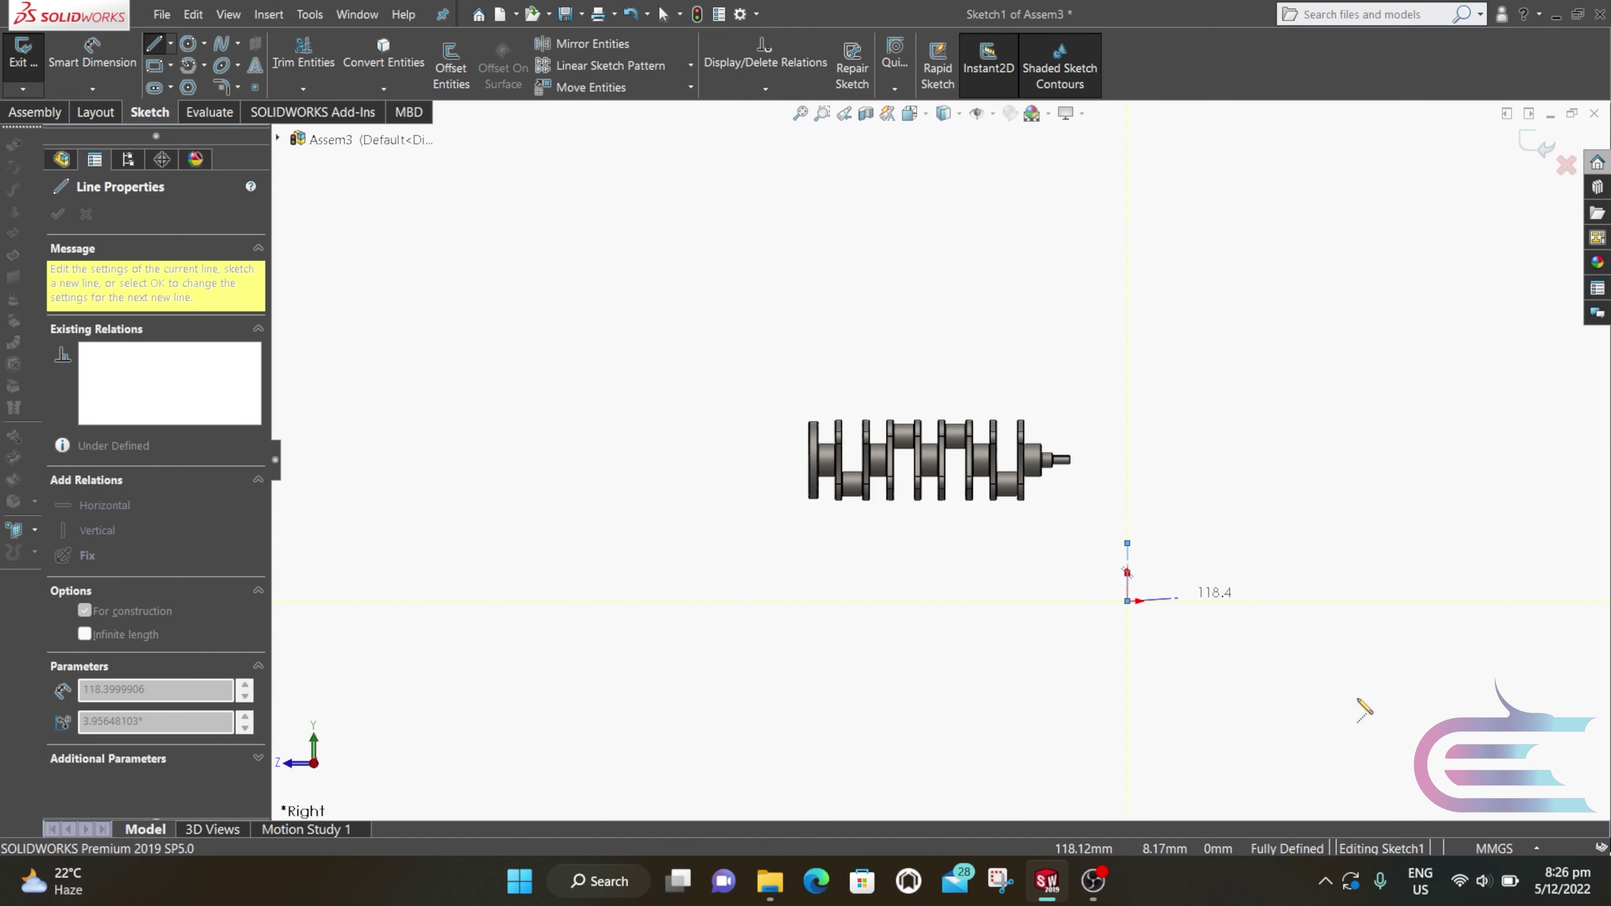
{"action": "left_click", "coordinate": [1530, 601]}
{"action": "key", "text": "Escape"}
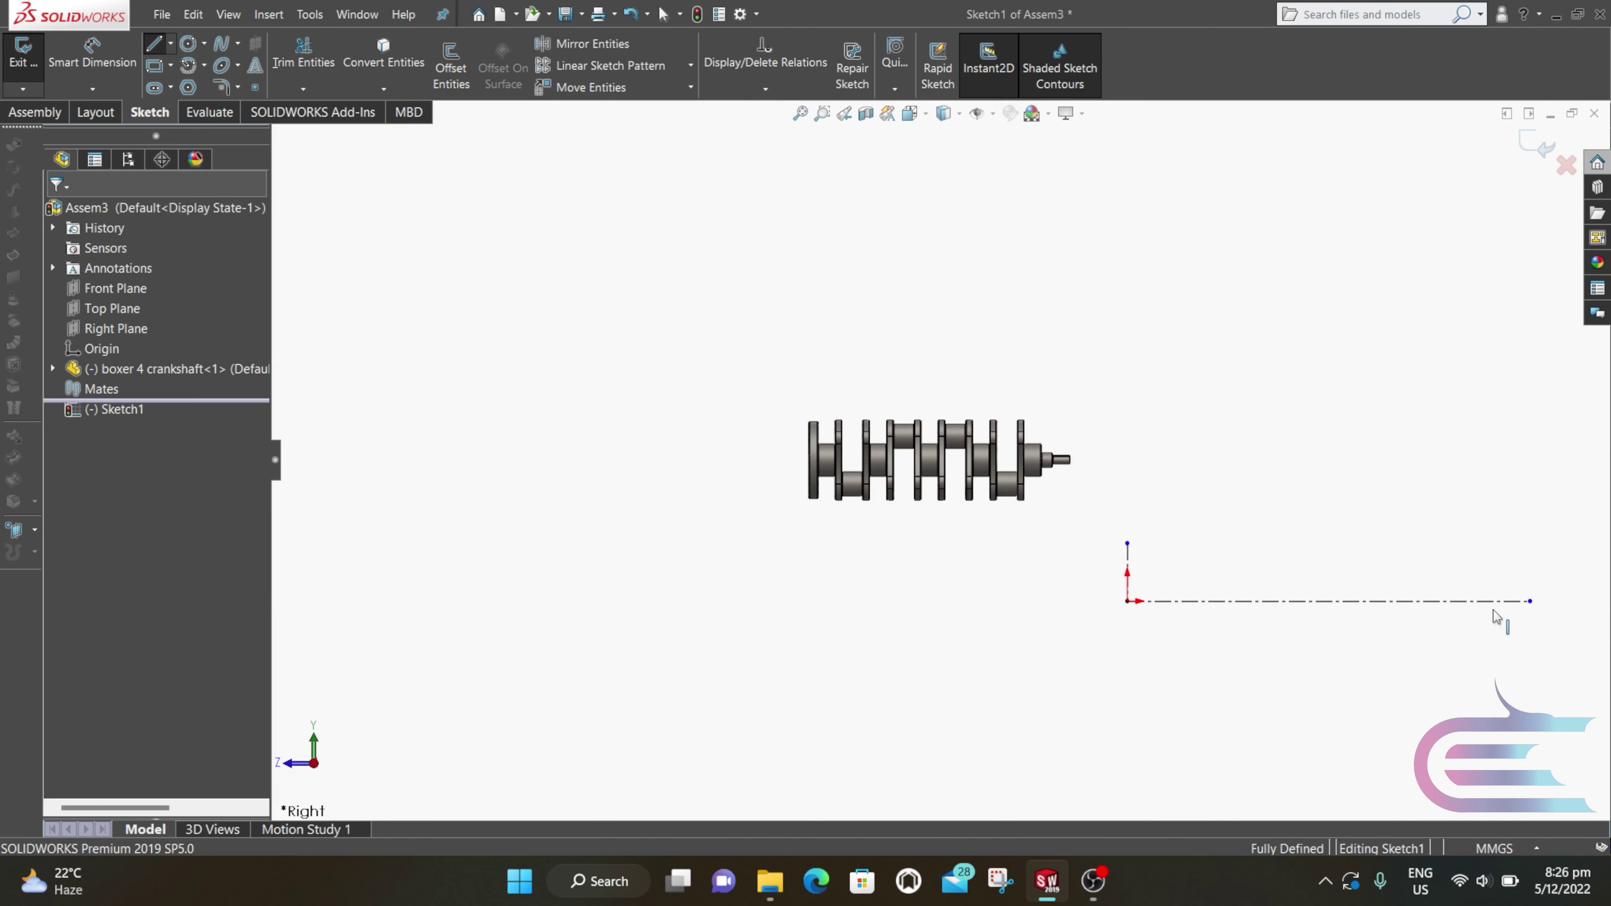
{"action": "left_click", "coordinate": [1539, 143]}
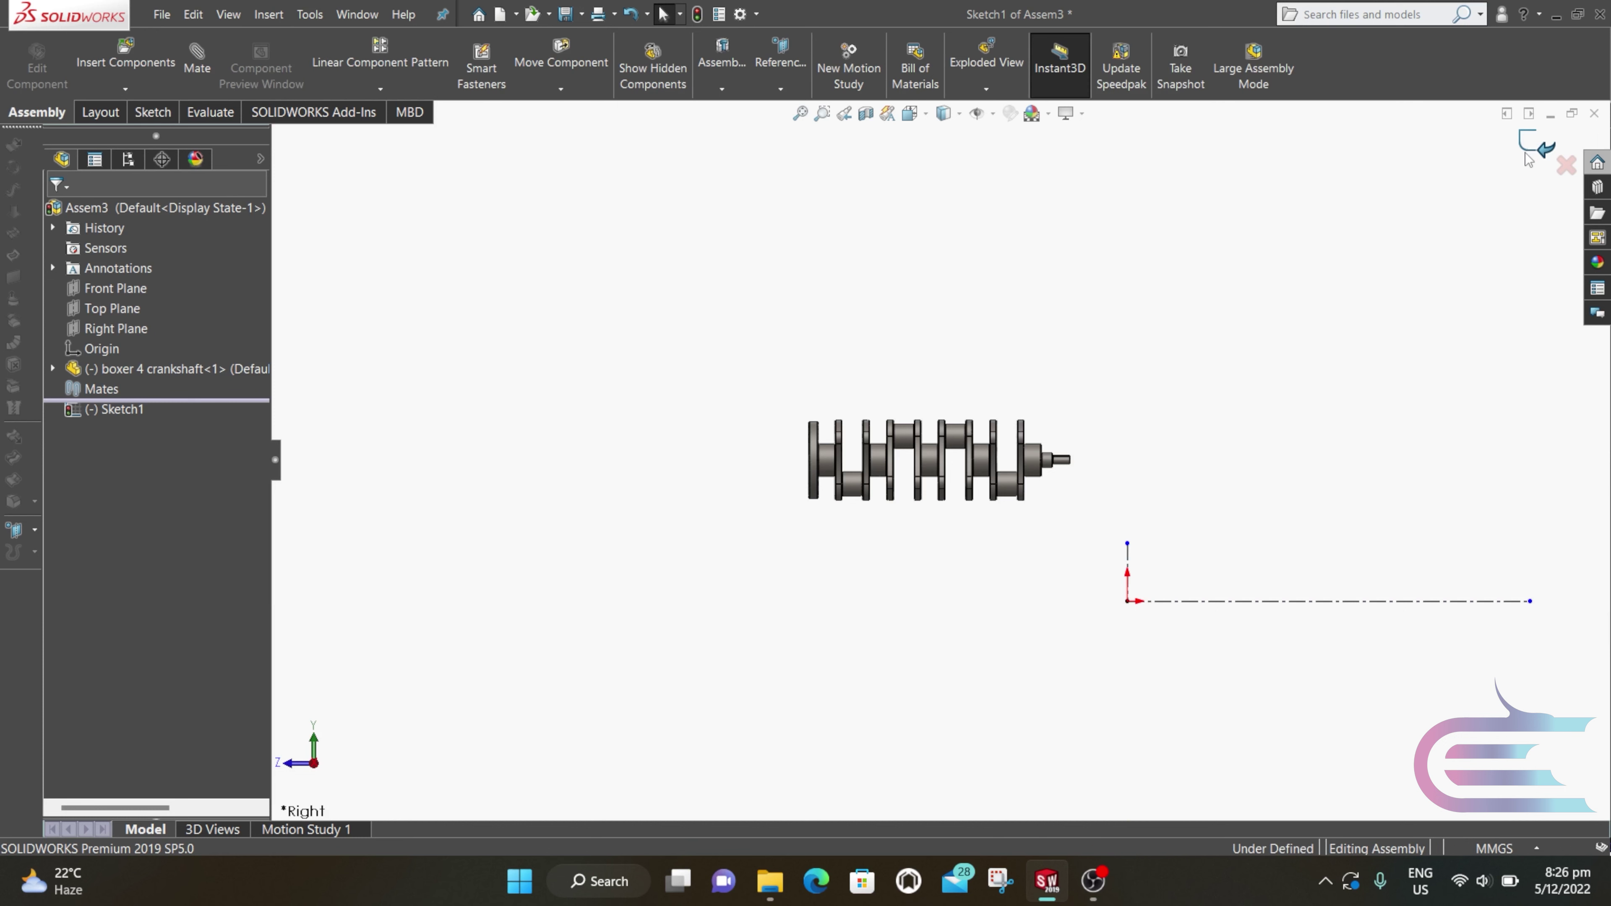
Step: Add a concentric mate between the crankshaft's end main journal and the long horizontal centerline of the sketch
{"action": "left_click", "coordinate": [1032, 469]}
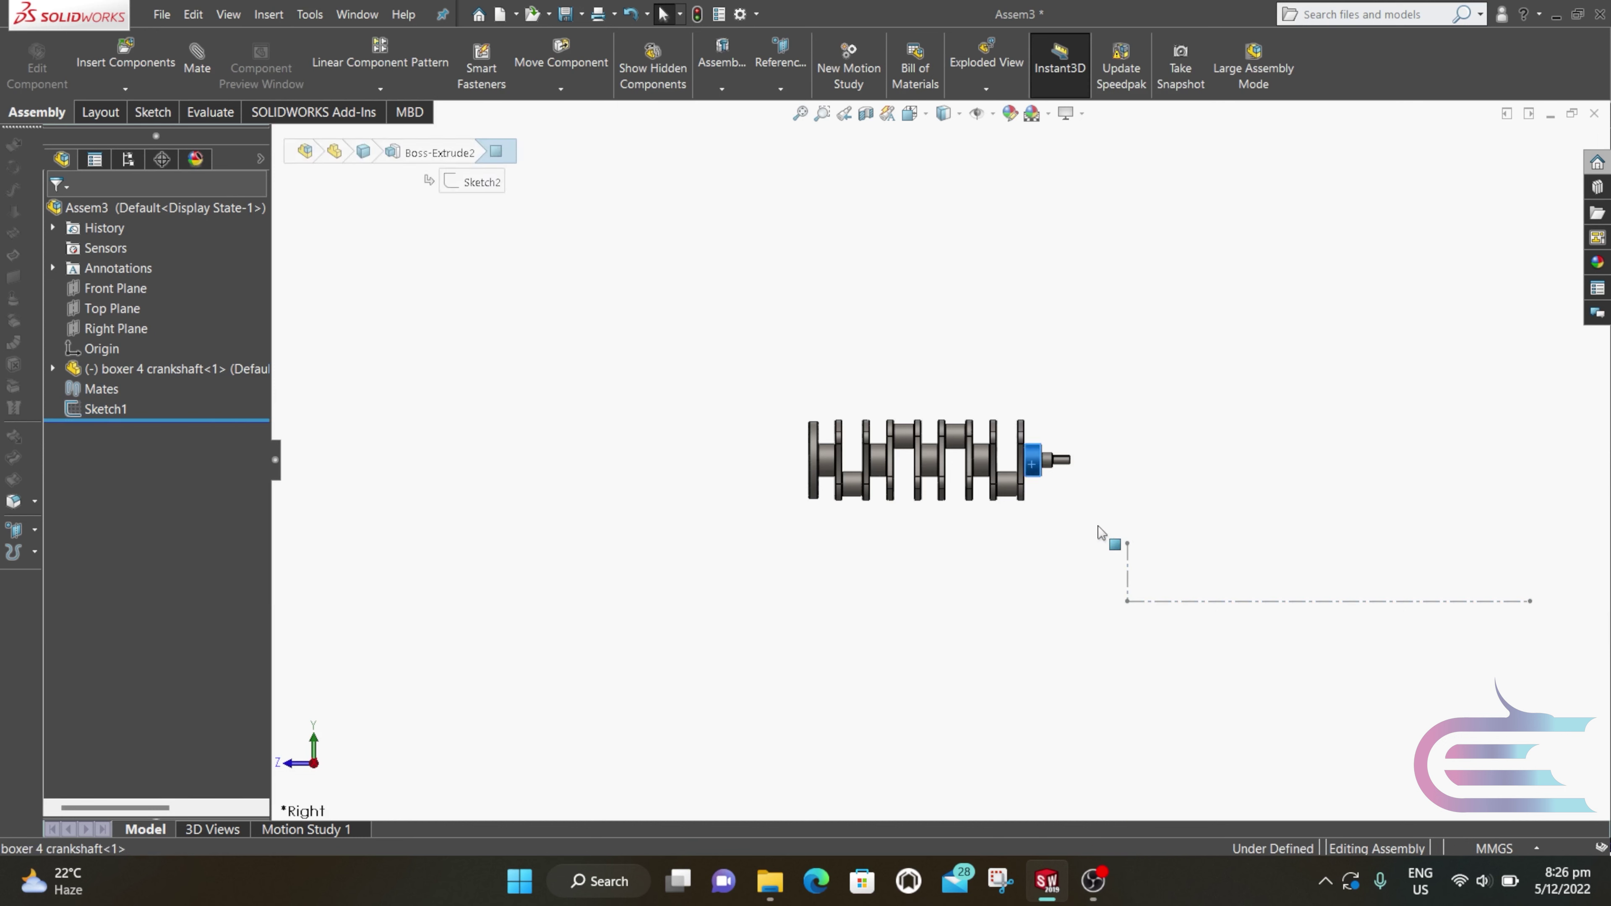
{"action": "left_click", "coordinate": [1271, 602], "text": "ctrl"}
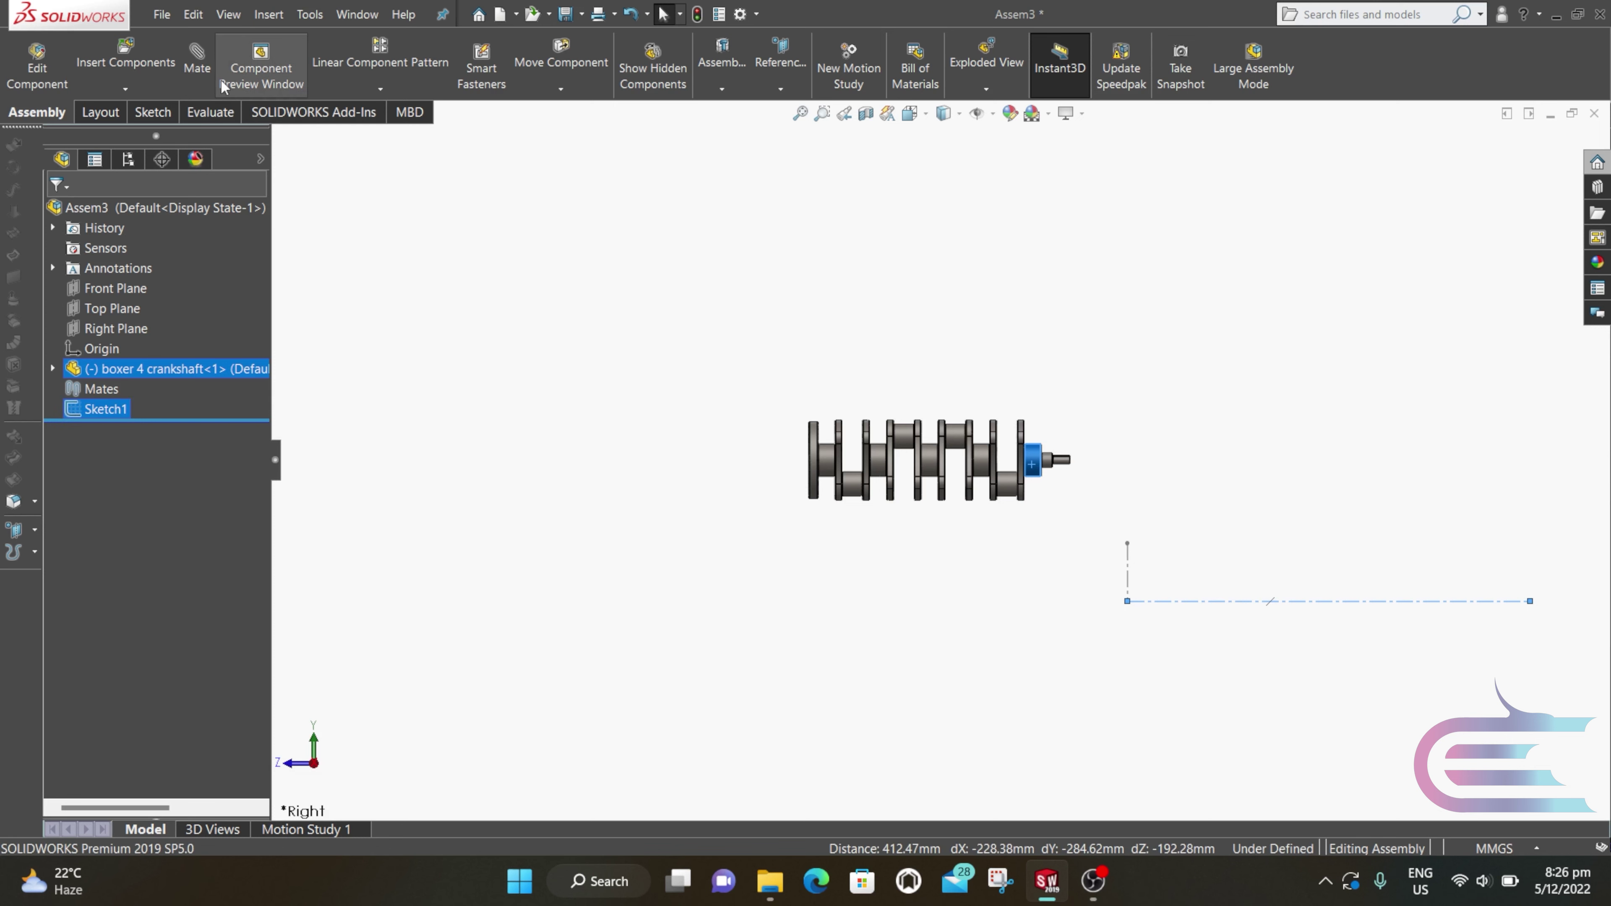
{"action": "left_click", "coordinate": [197, 64]}
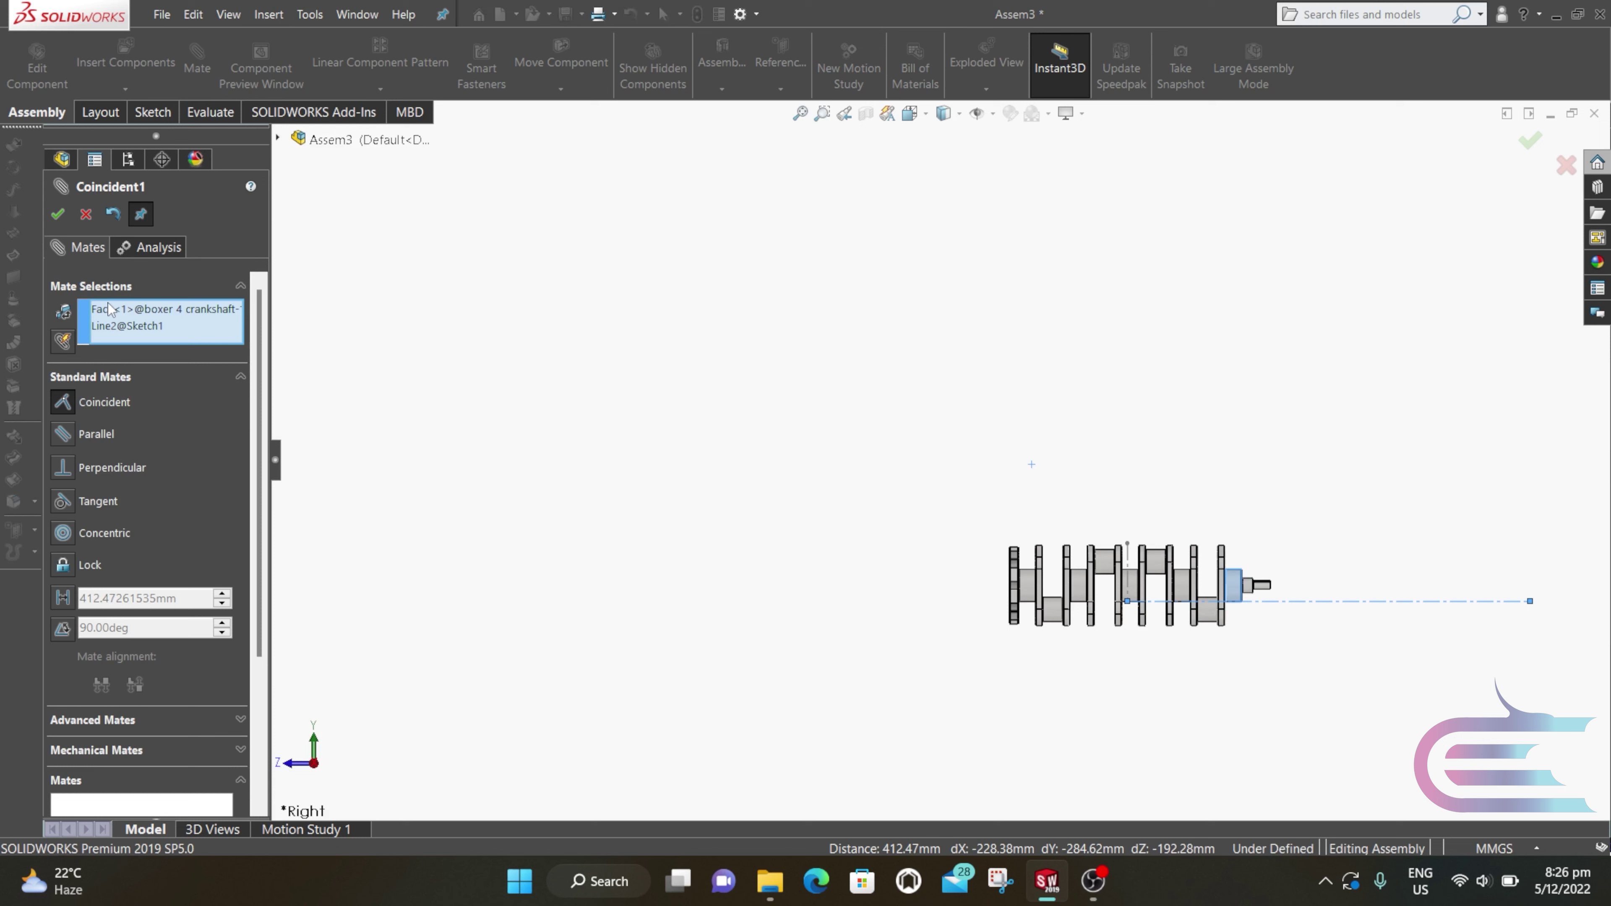
{"action": "left_click", "coordinate": [61, 533]}
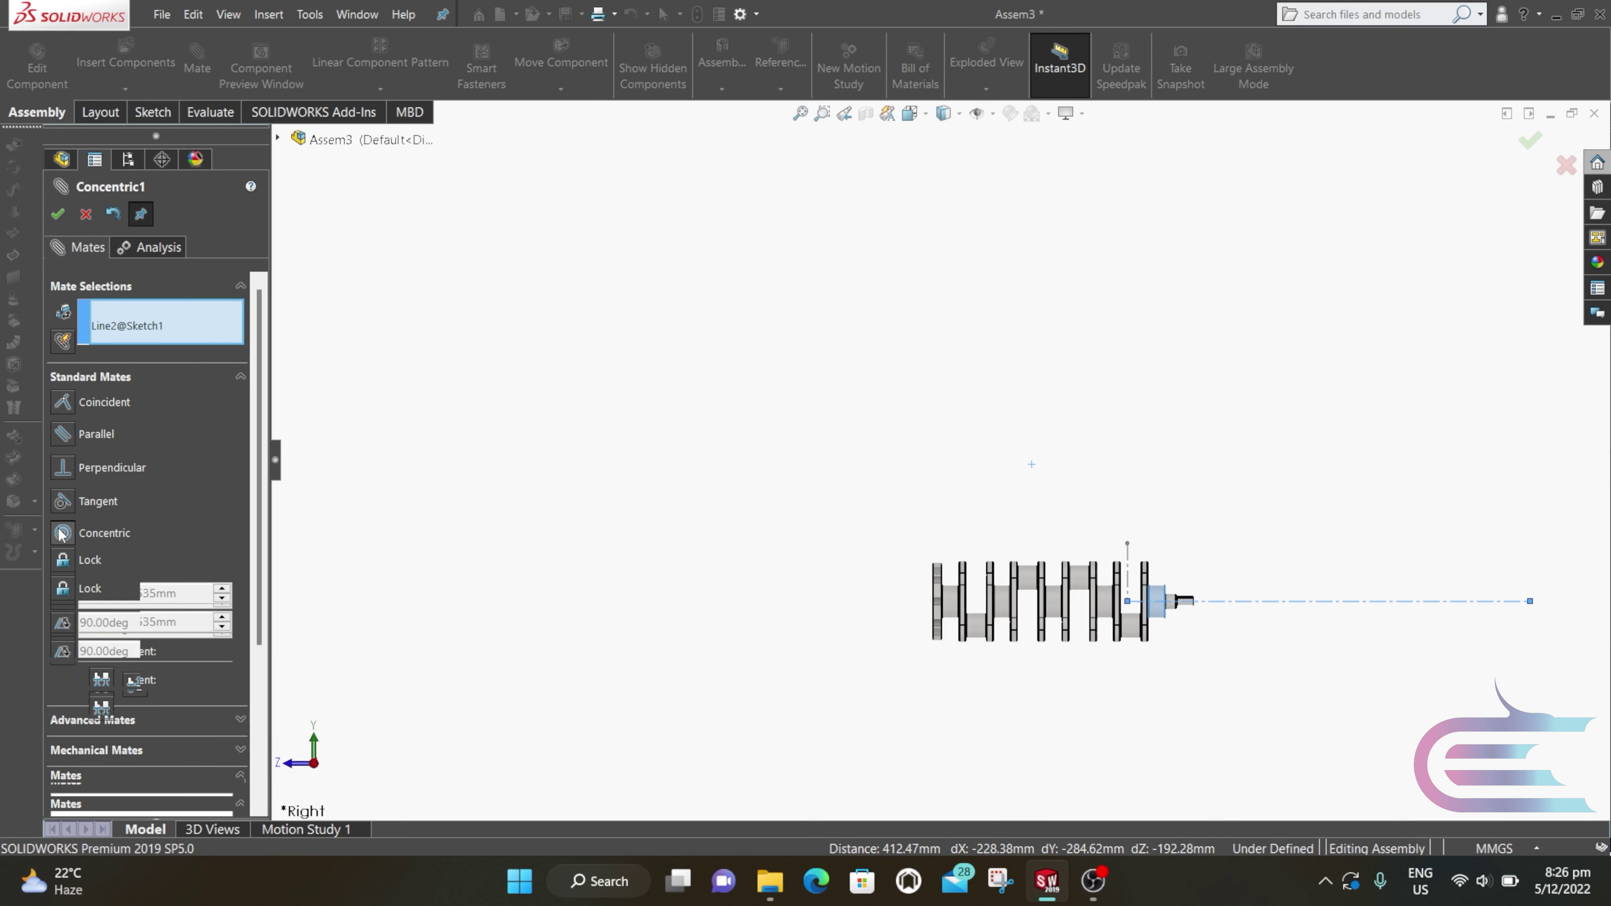
{"action": "left_click", "coordinate": [59, 215]}
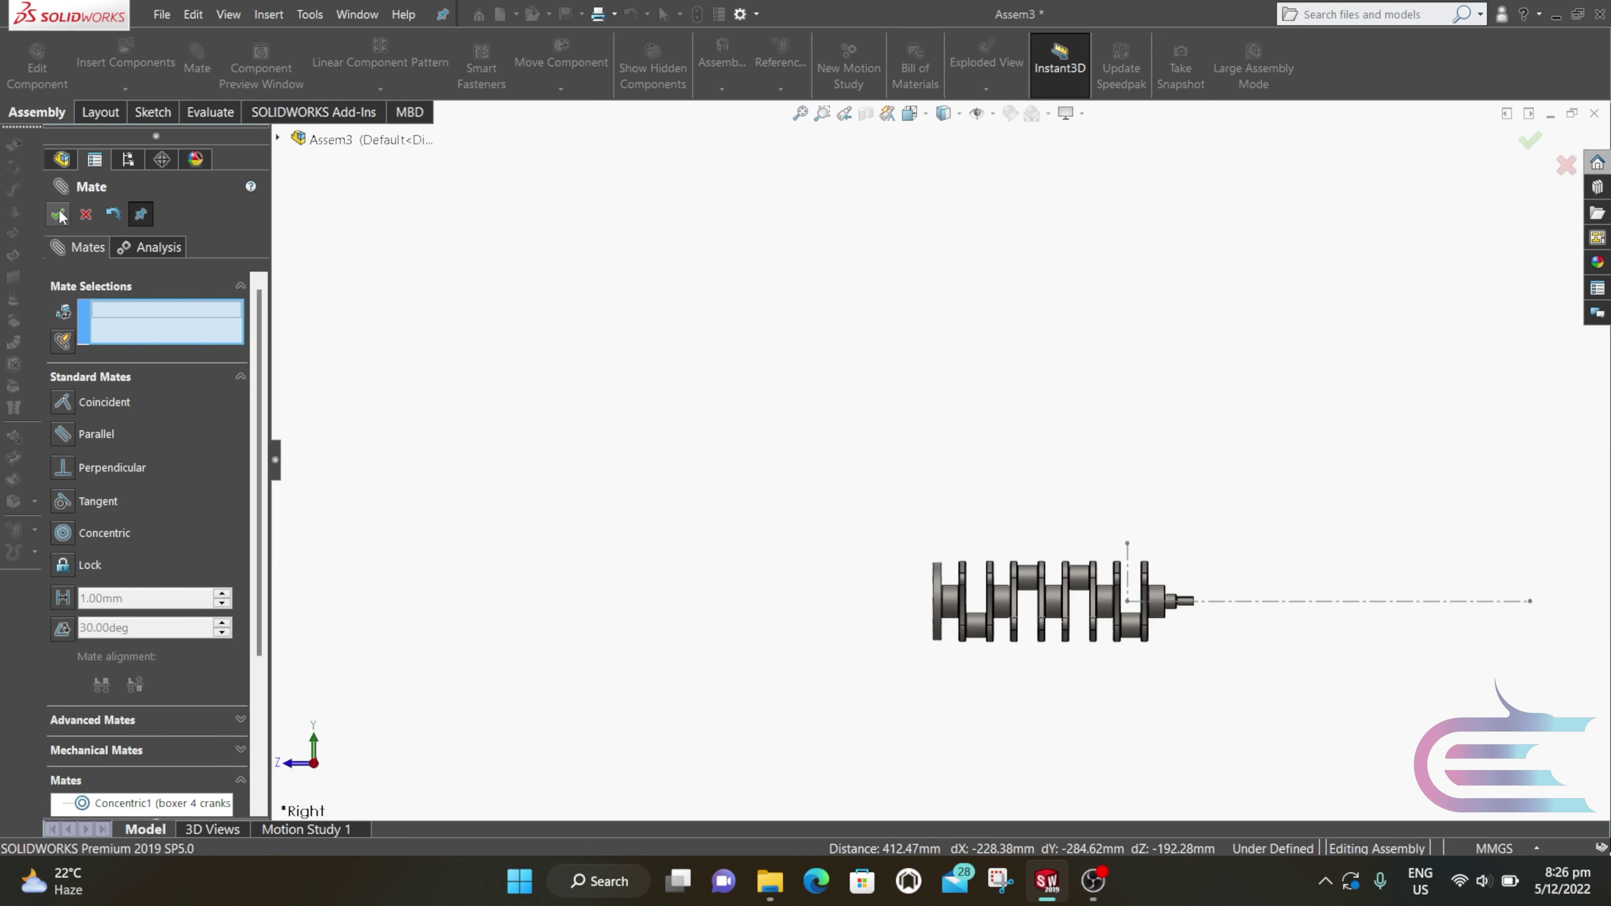
Step: Mate the crankshaft's flanged end face coincident with the short vertical centerline, and turn the crankshaft to test its rotation
{"action": "middle_click_drag", "start_coordinate": [1263, 673], "coordinate": [1066, 596]}
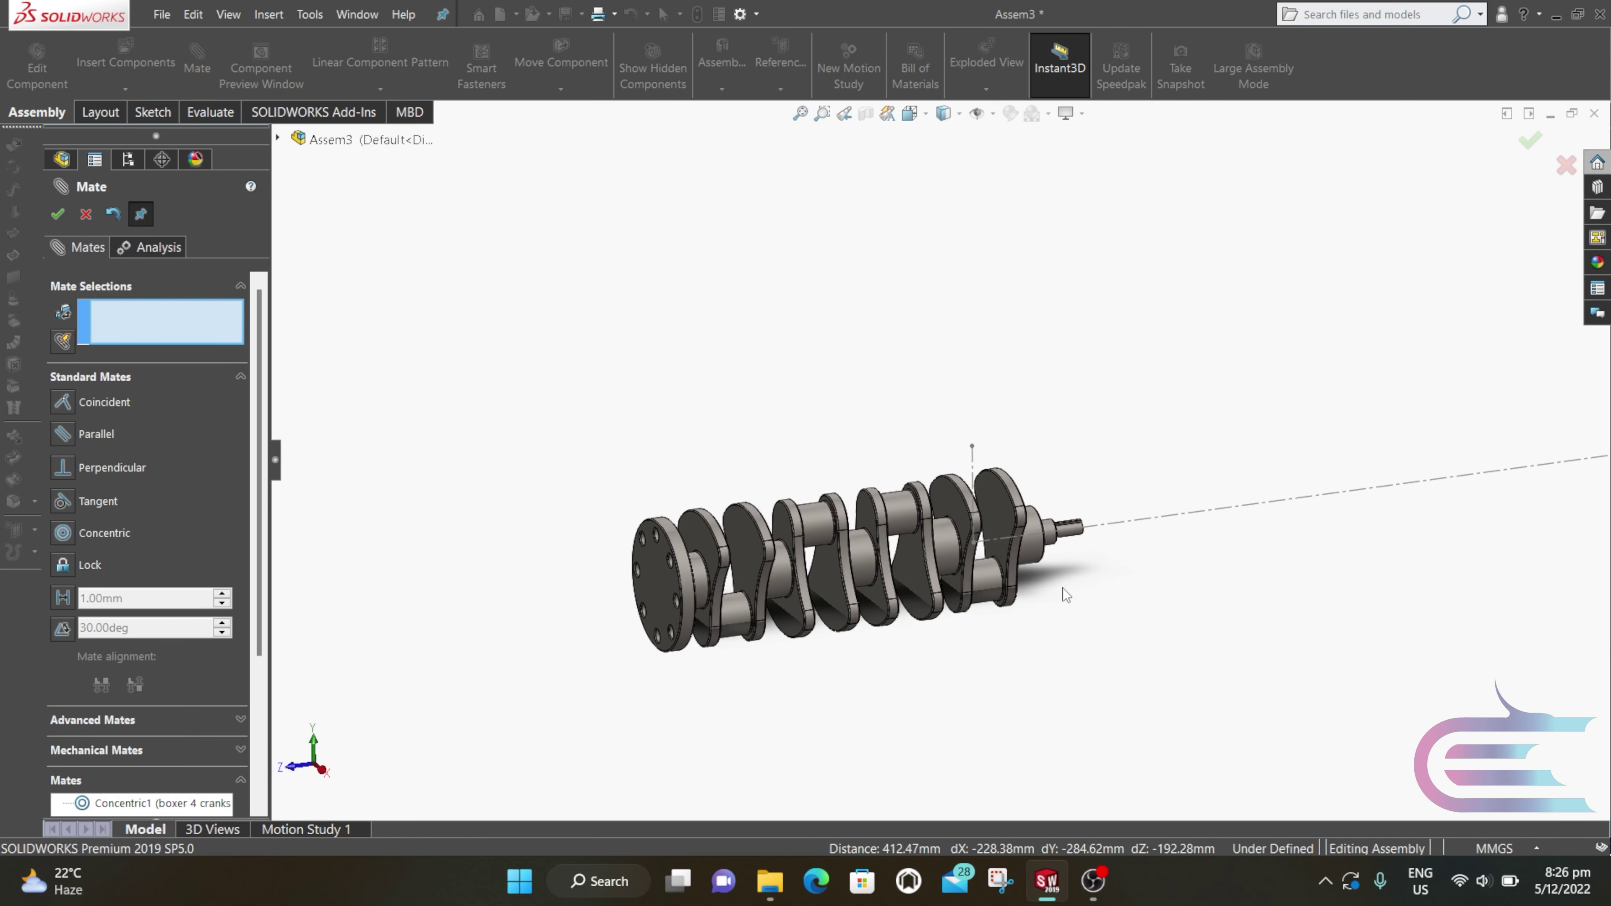
{"action": "left_click", "coordinate": [973, 460]}
{"action": "left_click", "coordinate": [655, 588]}
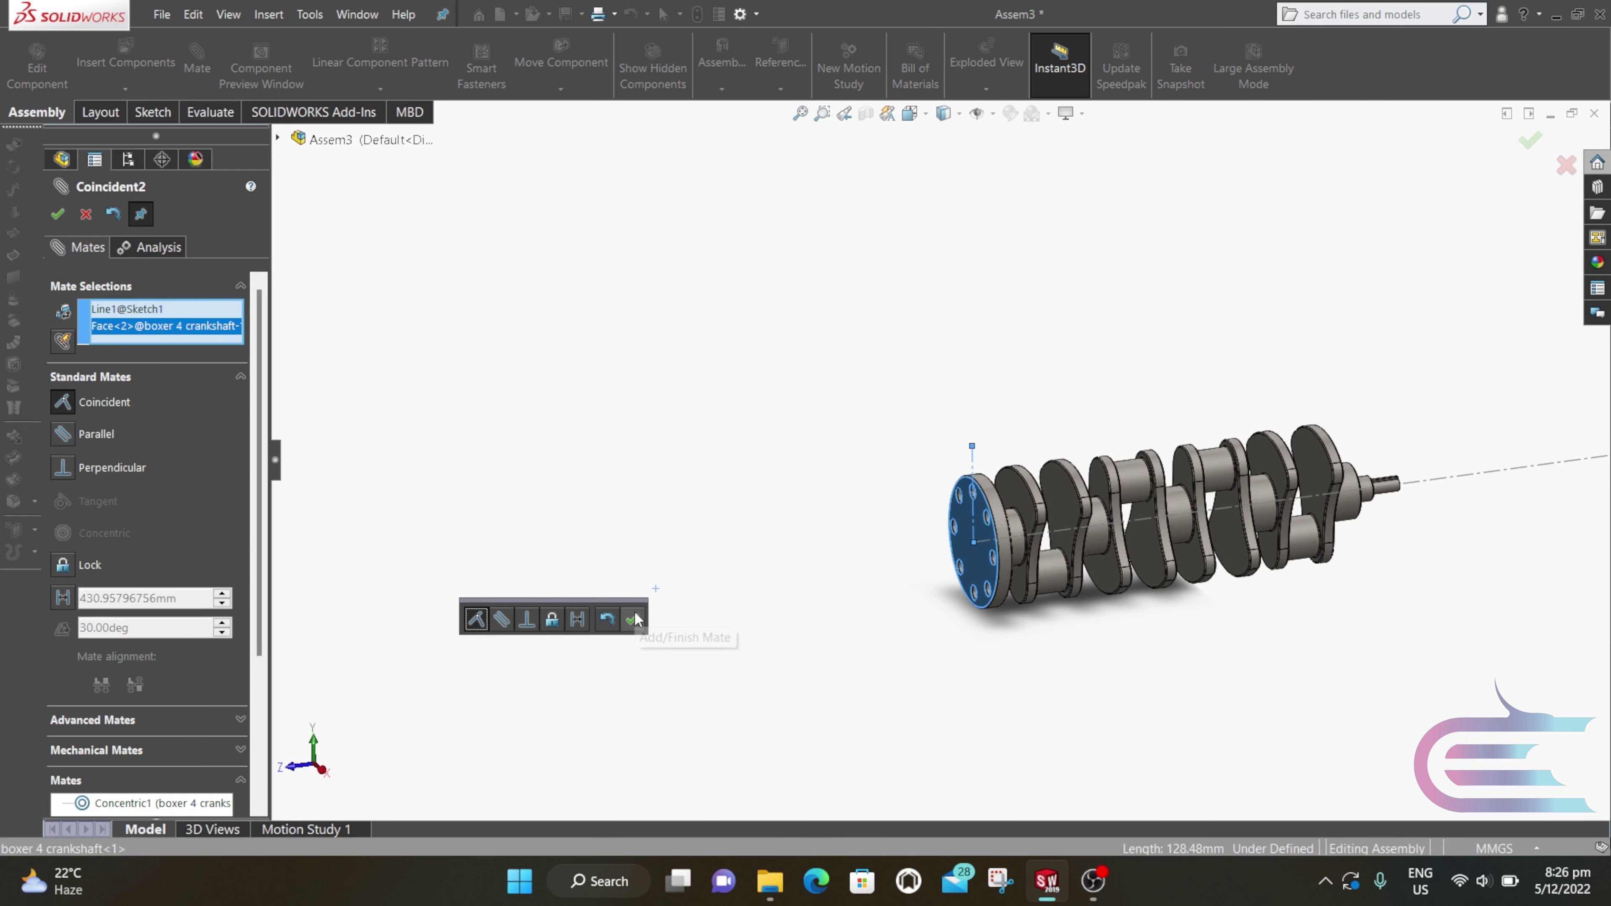
{"action": "left_click", "coordinate": [642, 619]}
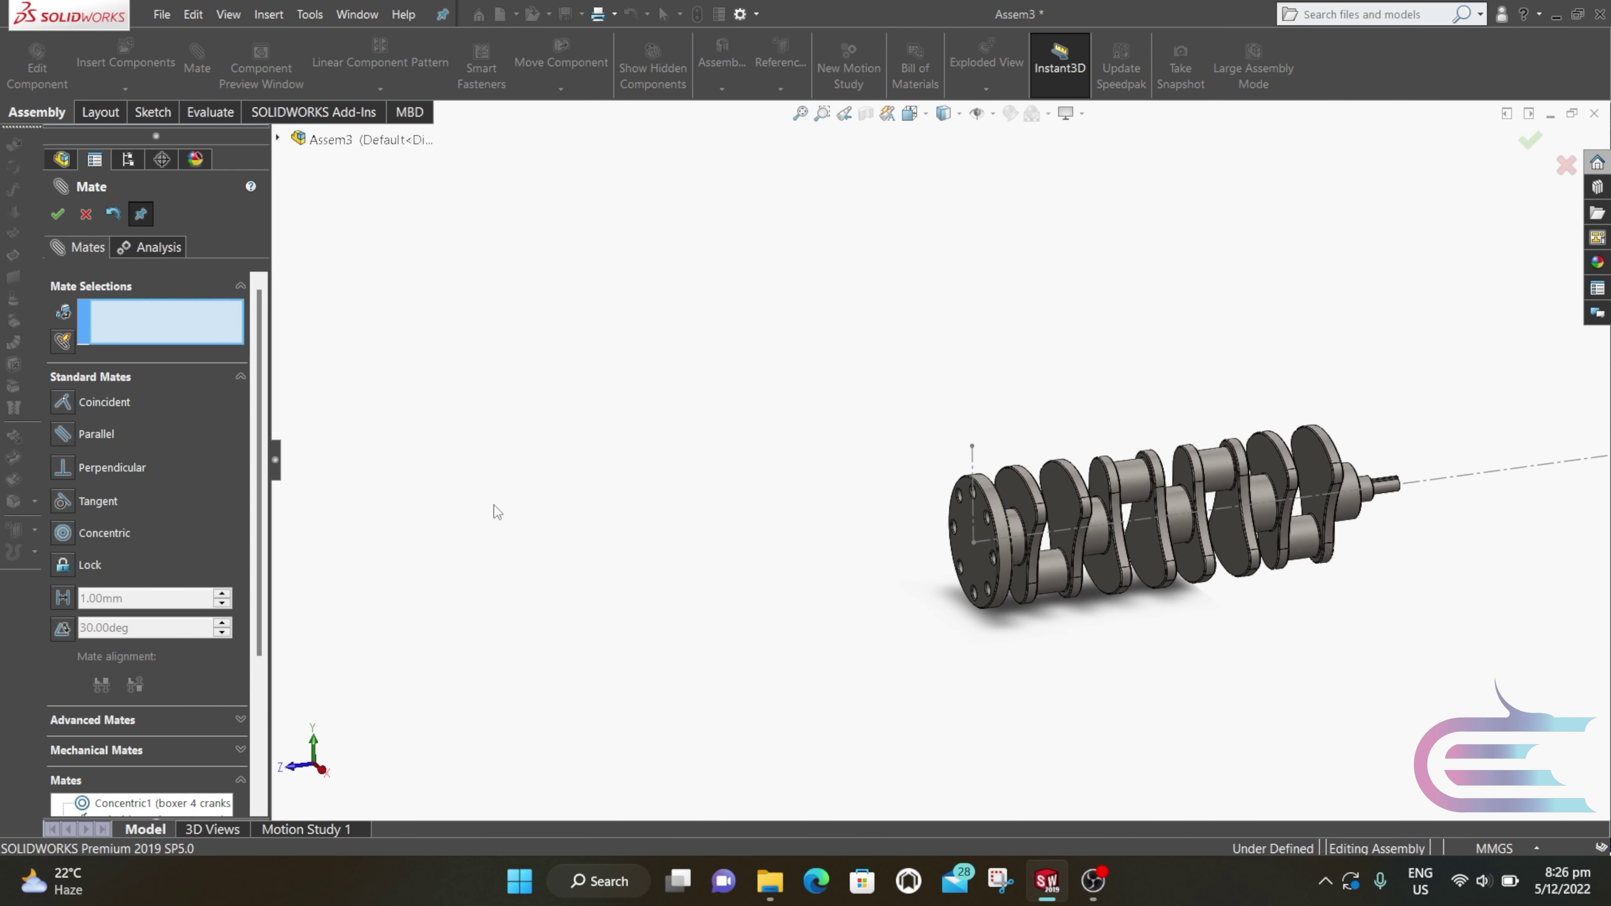
{"action": "key", "text": "Escape"}
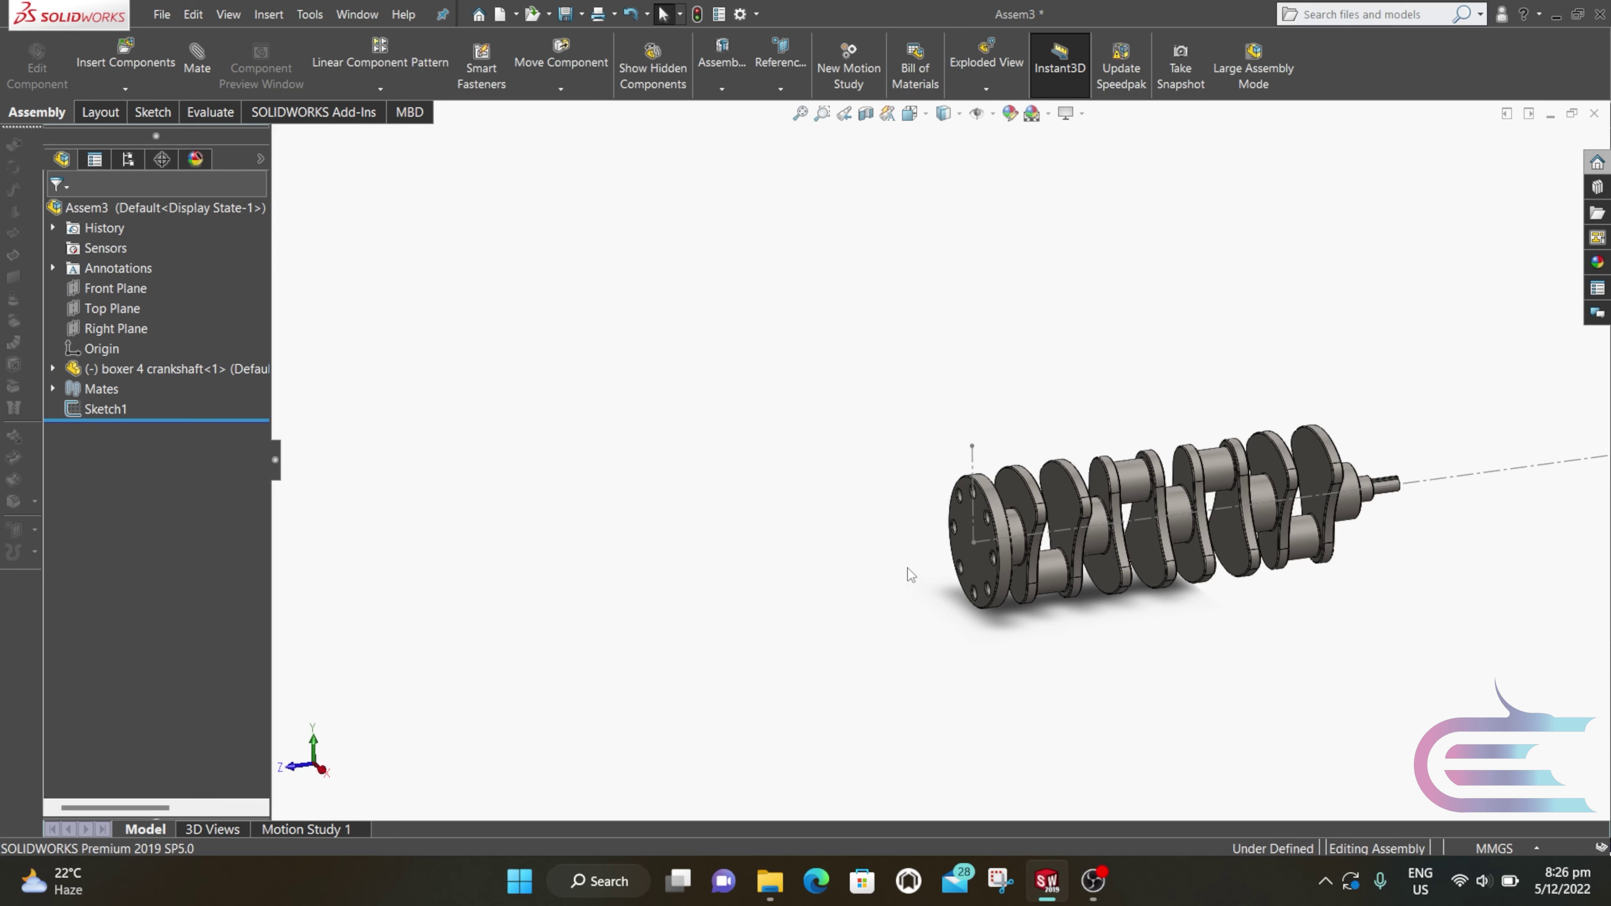
{"action": "scroll", "coordinate": [1020, 546], "scroll_direction": "down", "scroll_amount": 5}
{"action": "left_click_drag", "start_coordinate": [897, 482], "coordinate": [802, 358]}
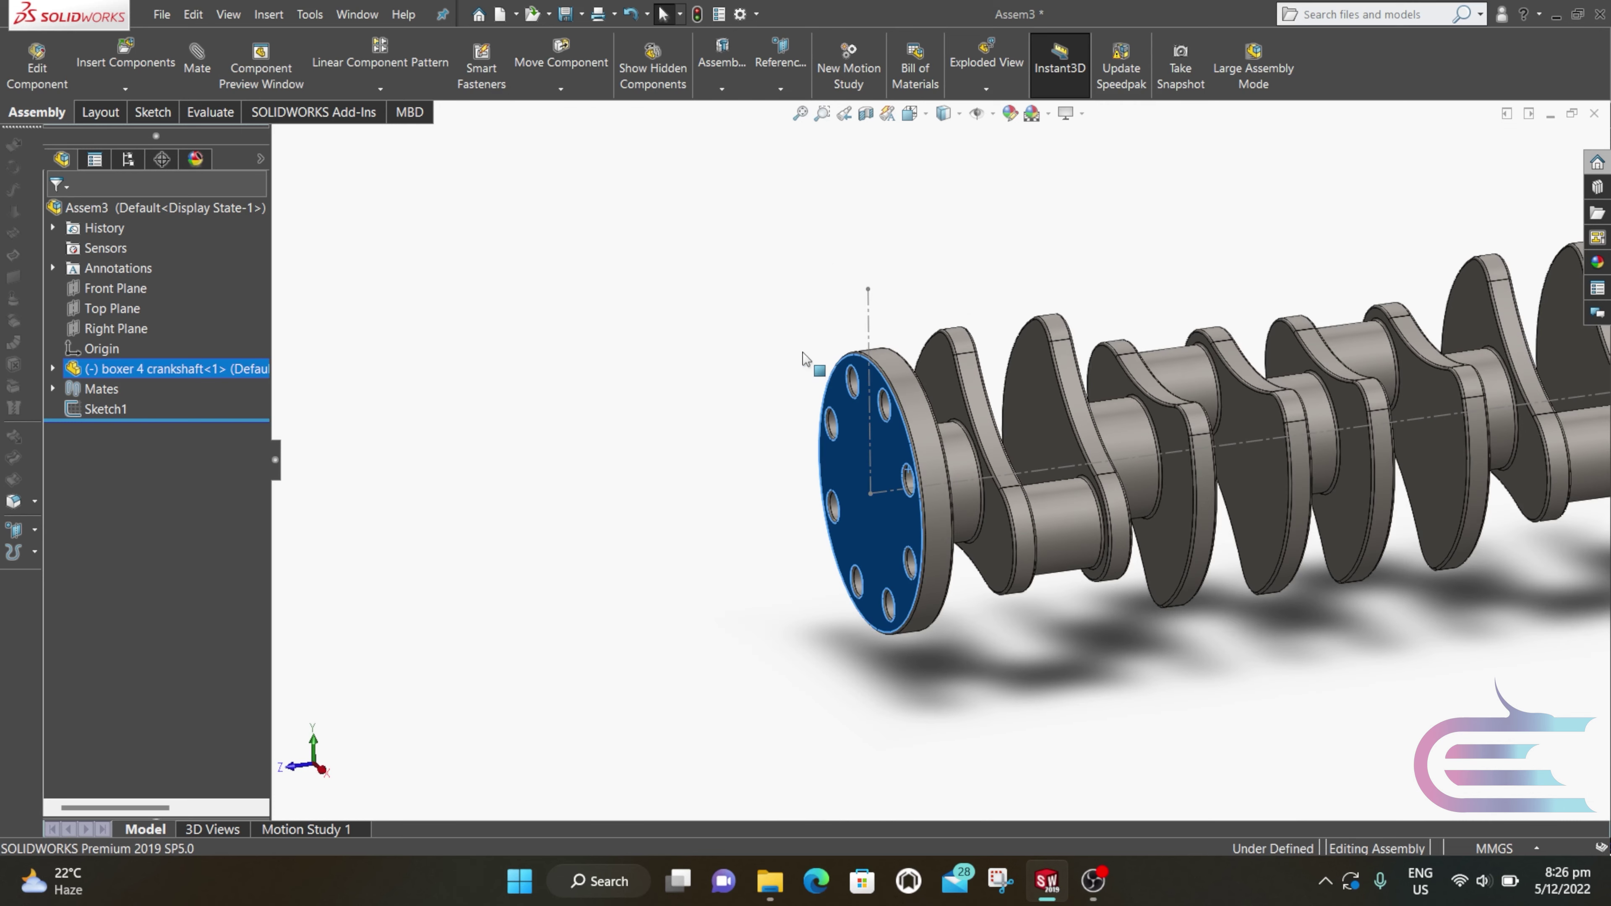
Step: Open a sketch on the assembly's Top Plane, viewed normal to the plane
{"action": "left_click", "coordinate": [102, 309]}
{"action": "right_click", "coordinate": [111, 309]}
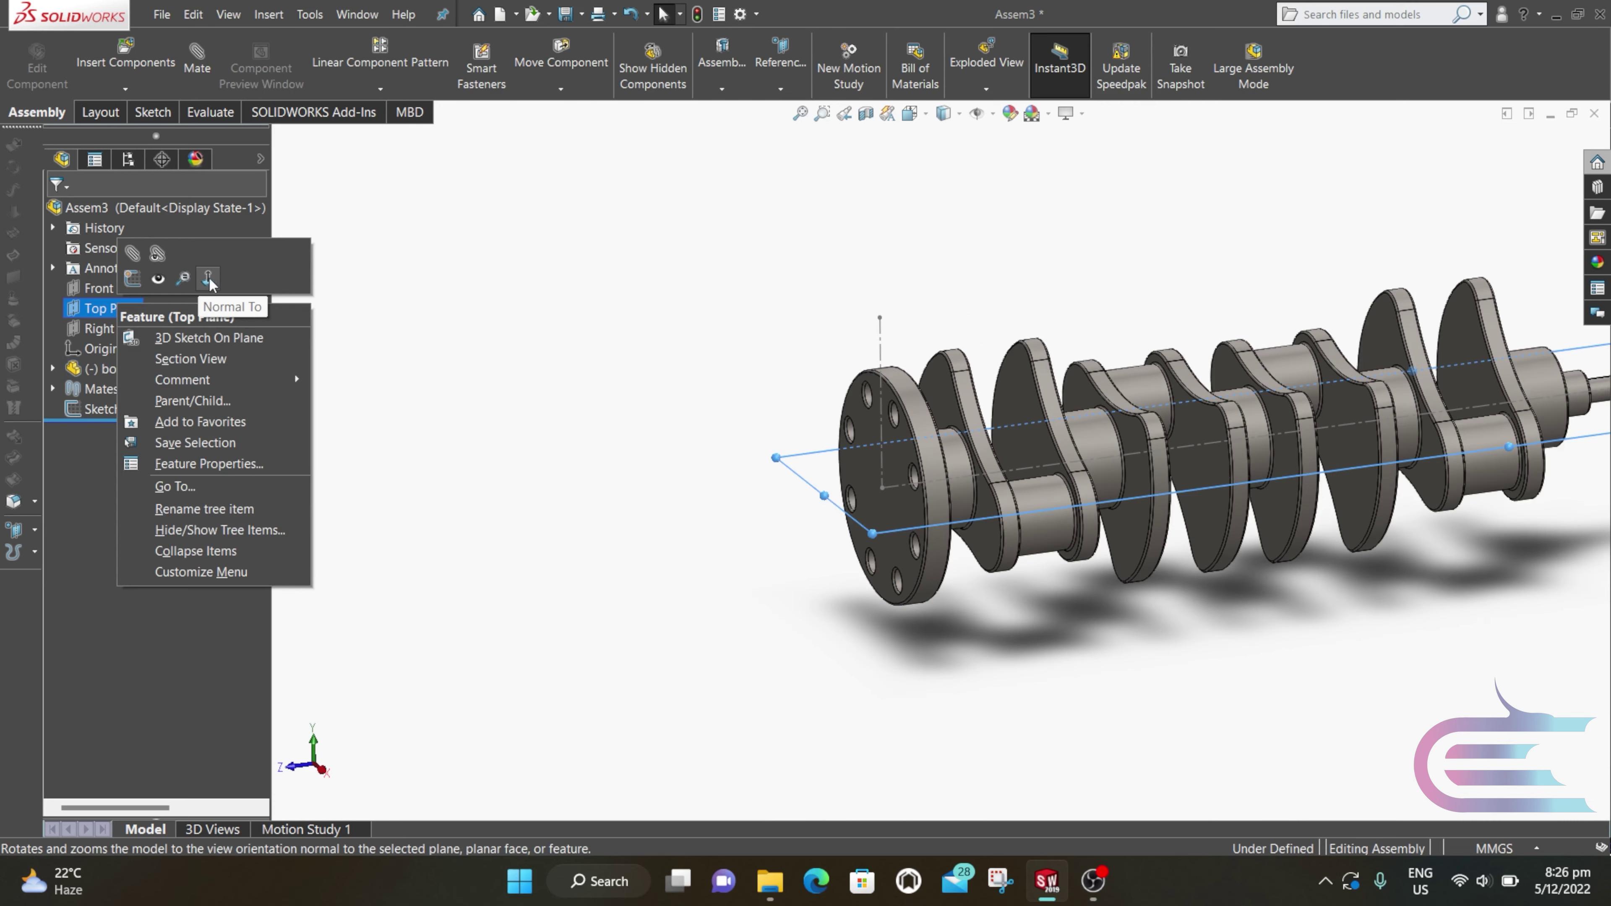
{"action": "left_click", "coordinate": [208, 280]}
{"action": "right_click", "coordinate": [109, 310]}
{"action": "left_click", "coordinate": [120, 288]}
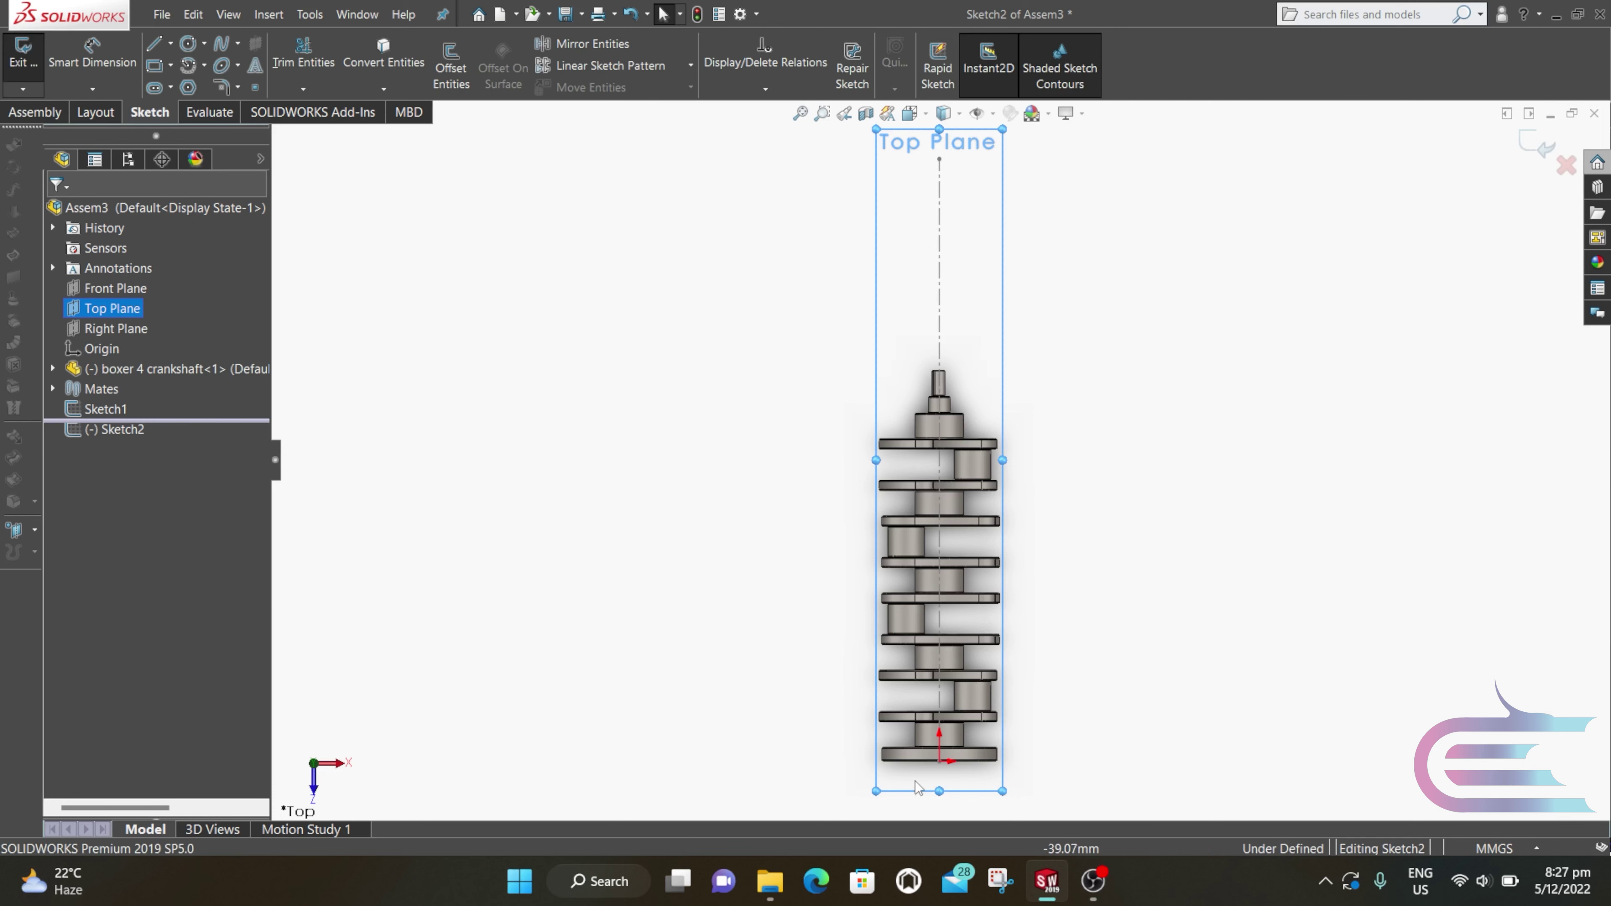
Step: Sketch a horizontal centerline about 181 mm long from the crankshaft axis through the middle of the crankpin nearest the narrow shaft end
{"action": "scroll", "coordinate": [951, 698], "scroll_direction": "down", "scroll_amount": 10}
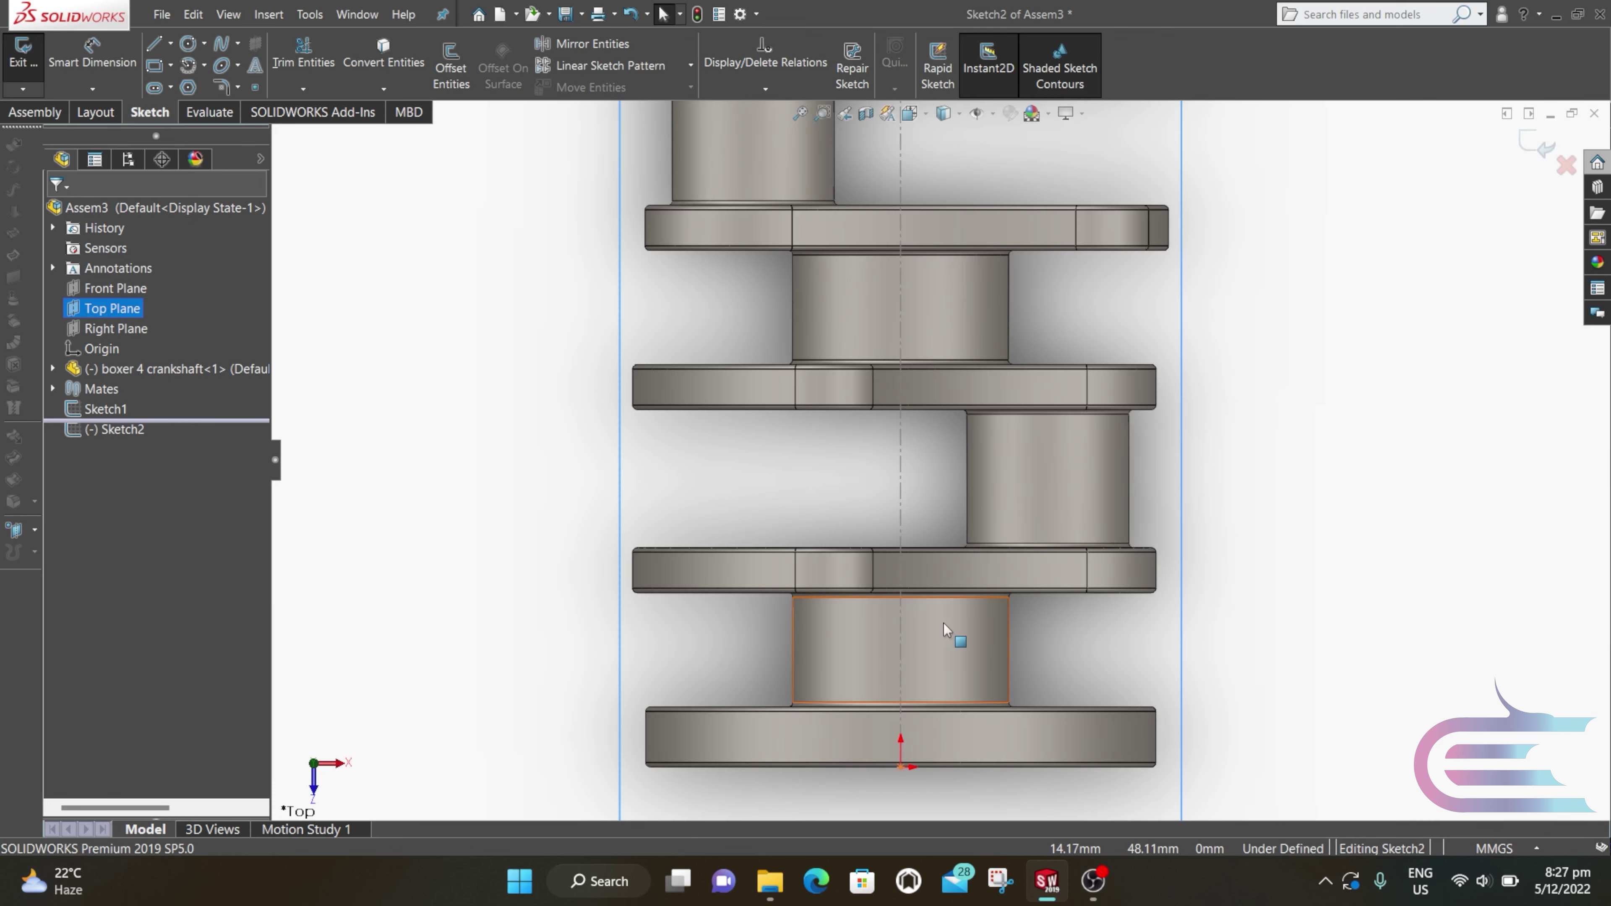
{"action": "left_click", "coordinate": [169, 43]}
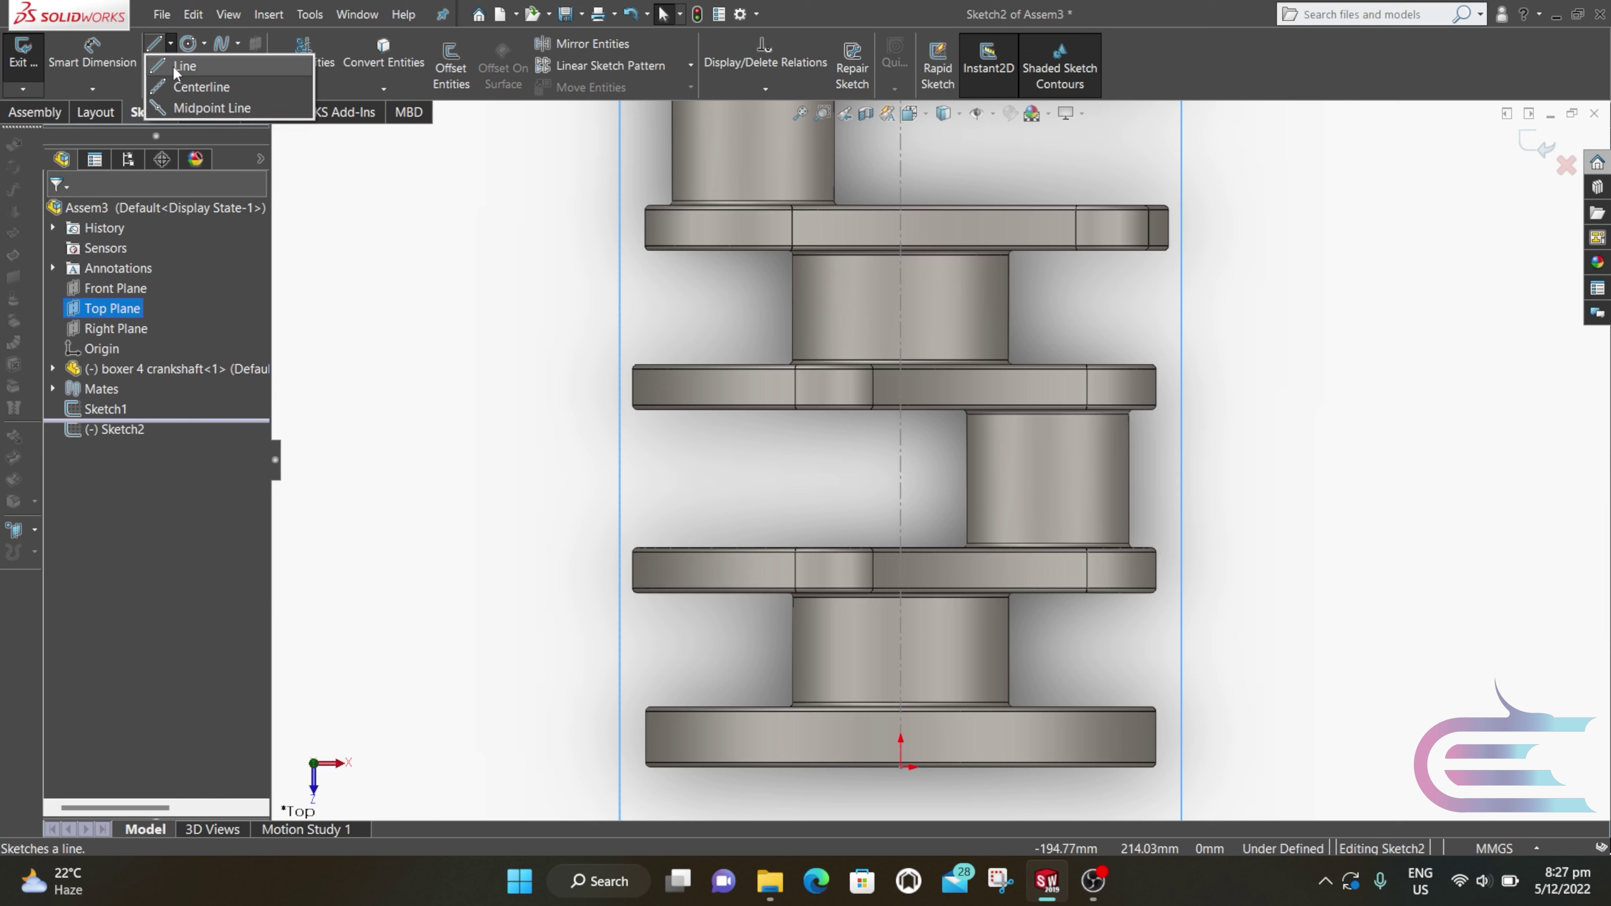
{"action": "left_click", "coordinate": [201, 86]}
{"action": "scroll", "coordinate": [831, 343], "scroll_direction": "up", "scroll_amount": 5}
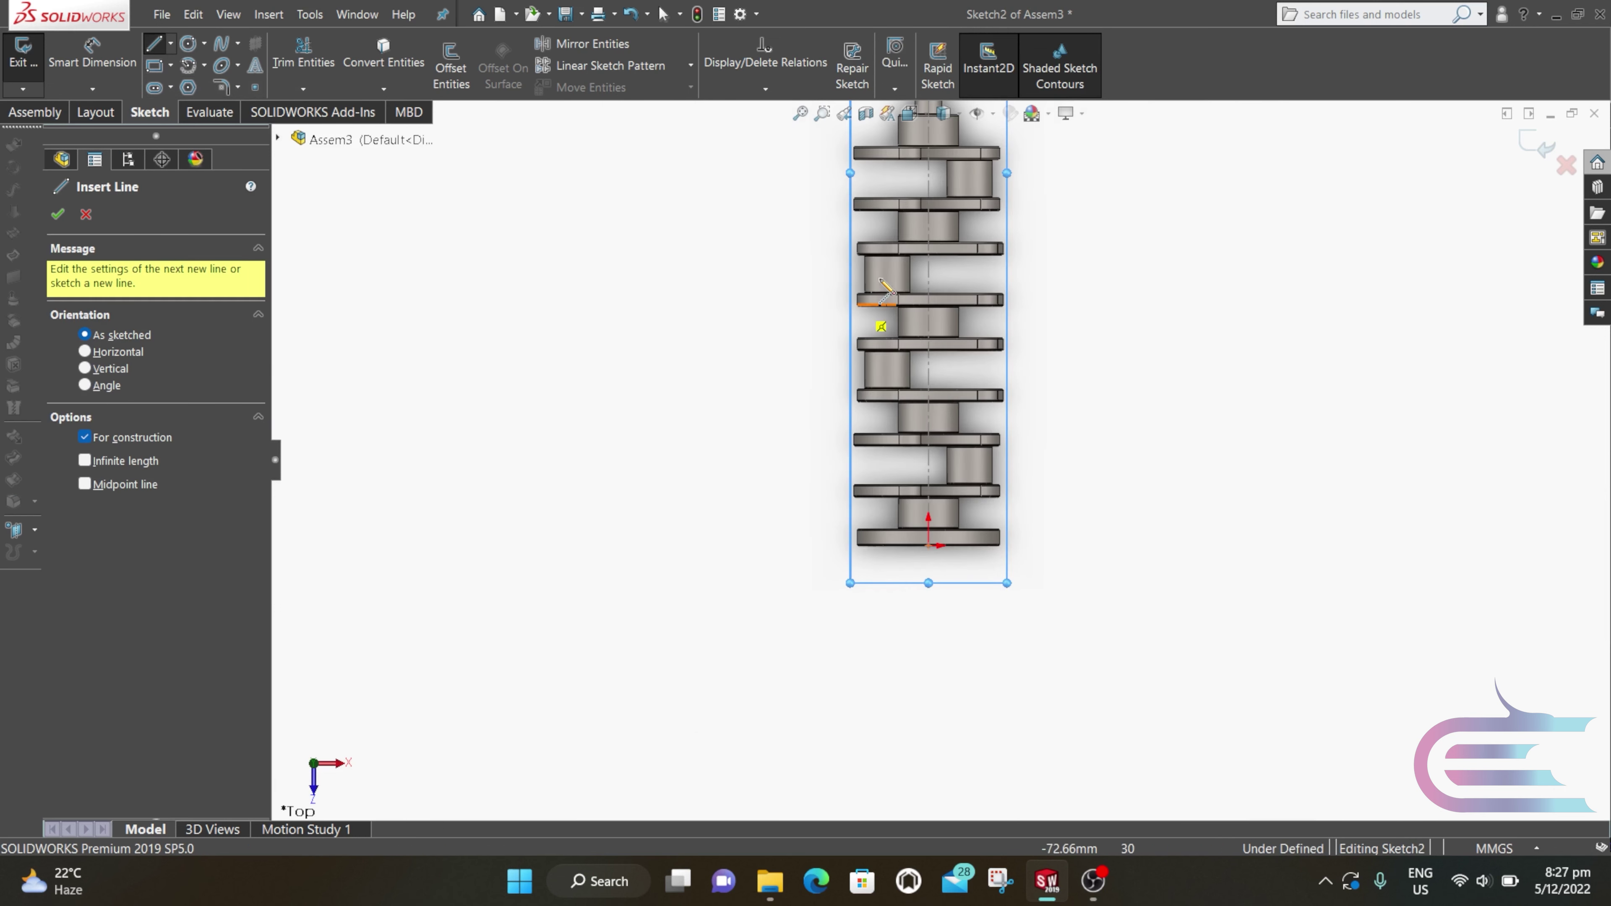
{"action": "scroll", "coordinate": [951, 263], "scroll_direction": "down", "scroll_amount": 8}
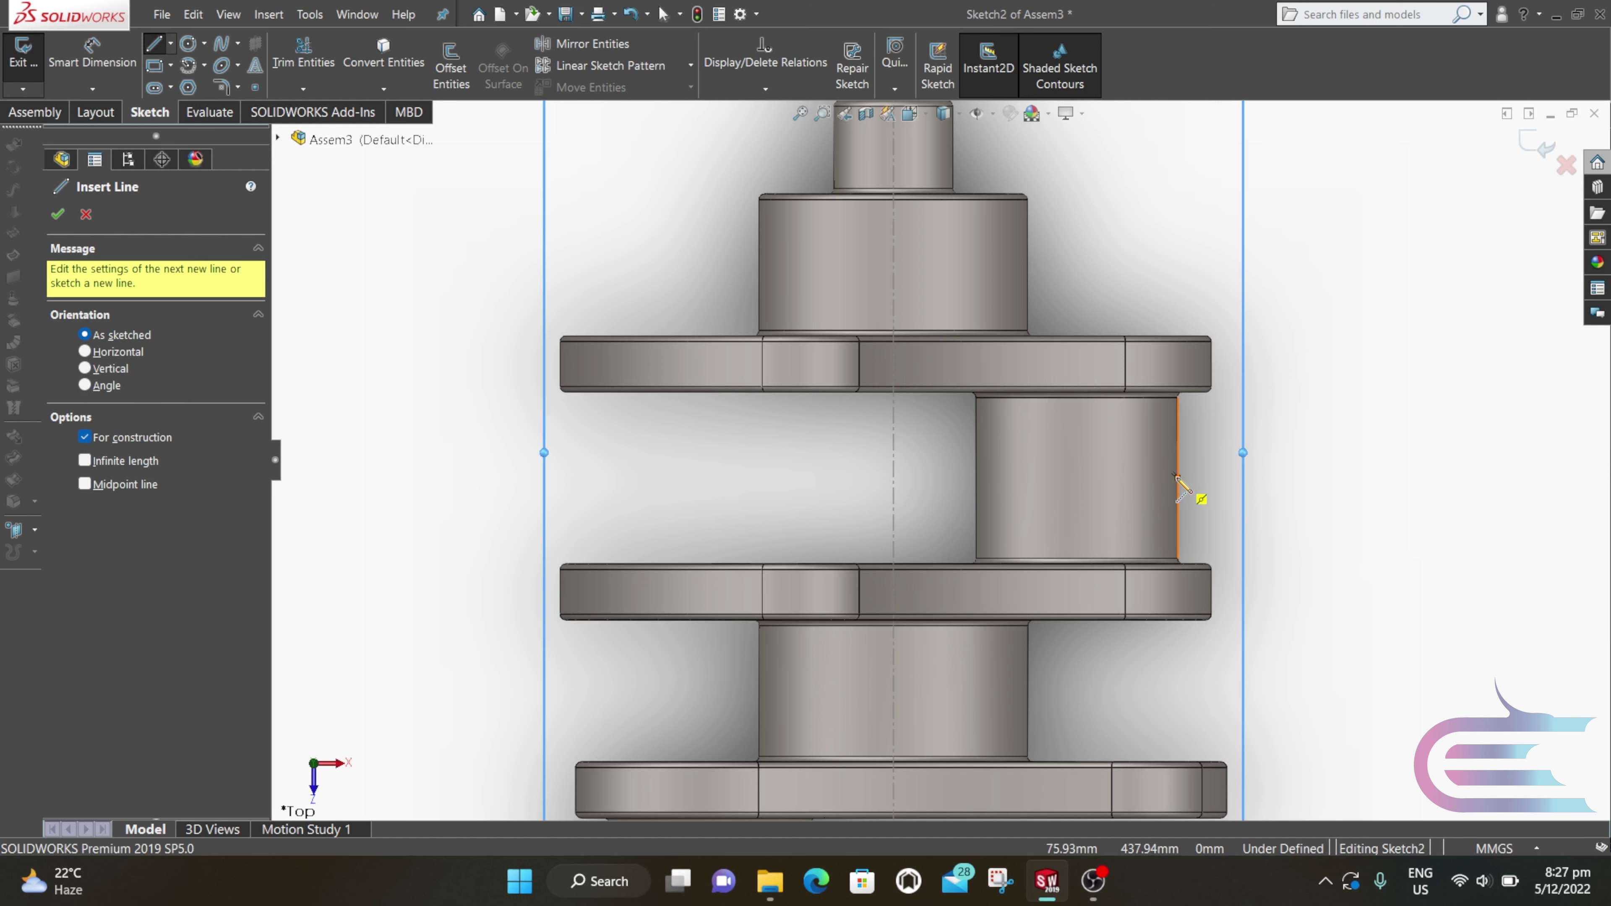
{"action": "scroll", "coordinate": [1178, 482], "scroll_direction": "down", "scroll_amount": 4}
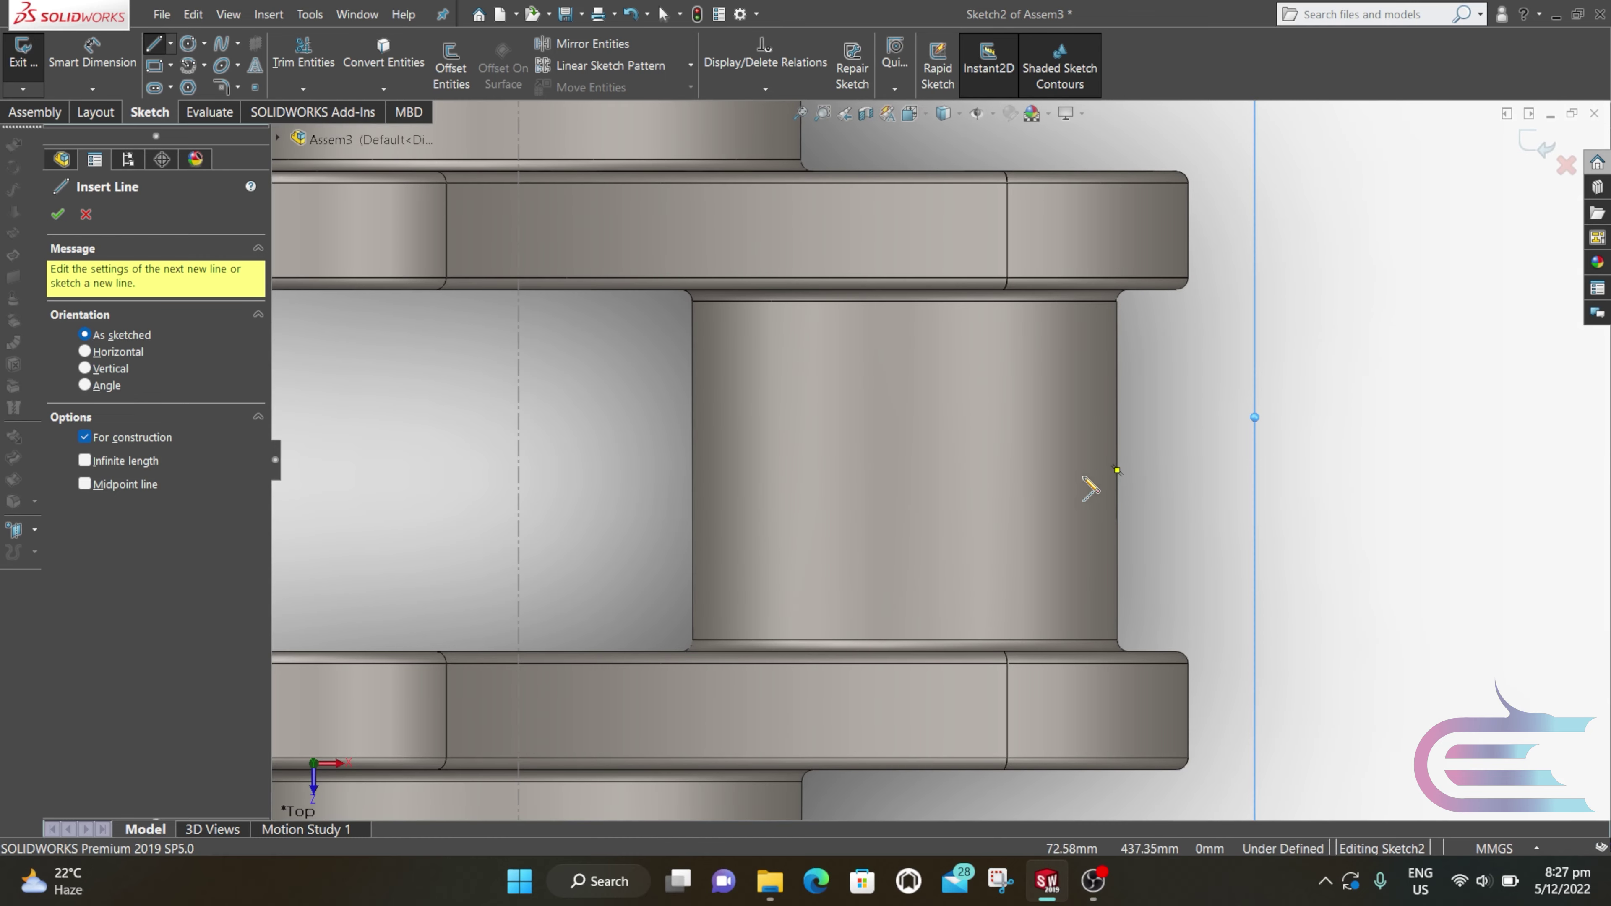
{"action": "left_click", "coordinate": [519, 471]}
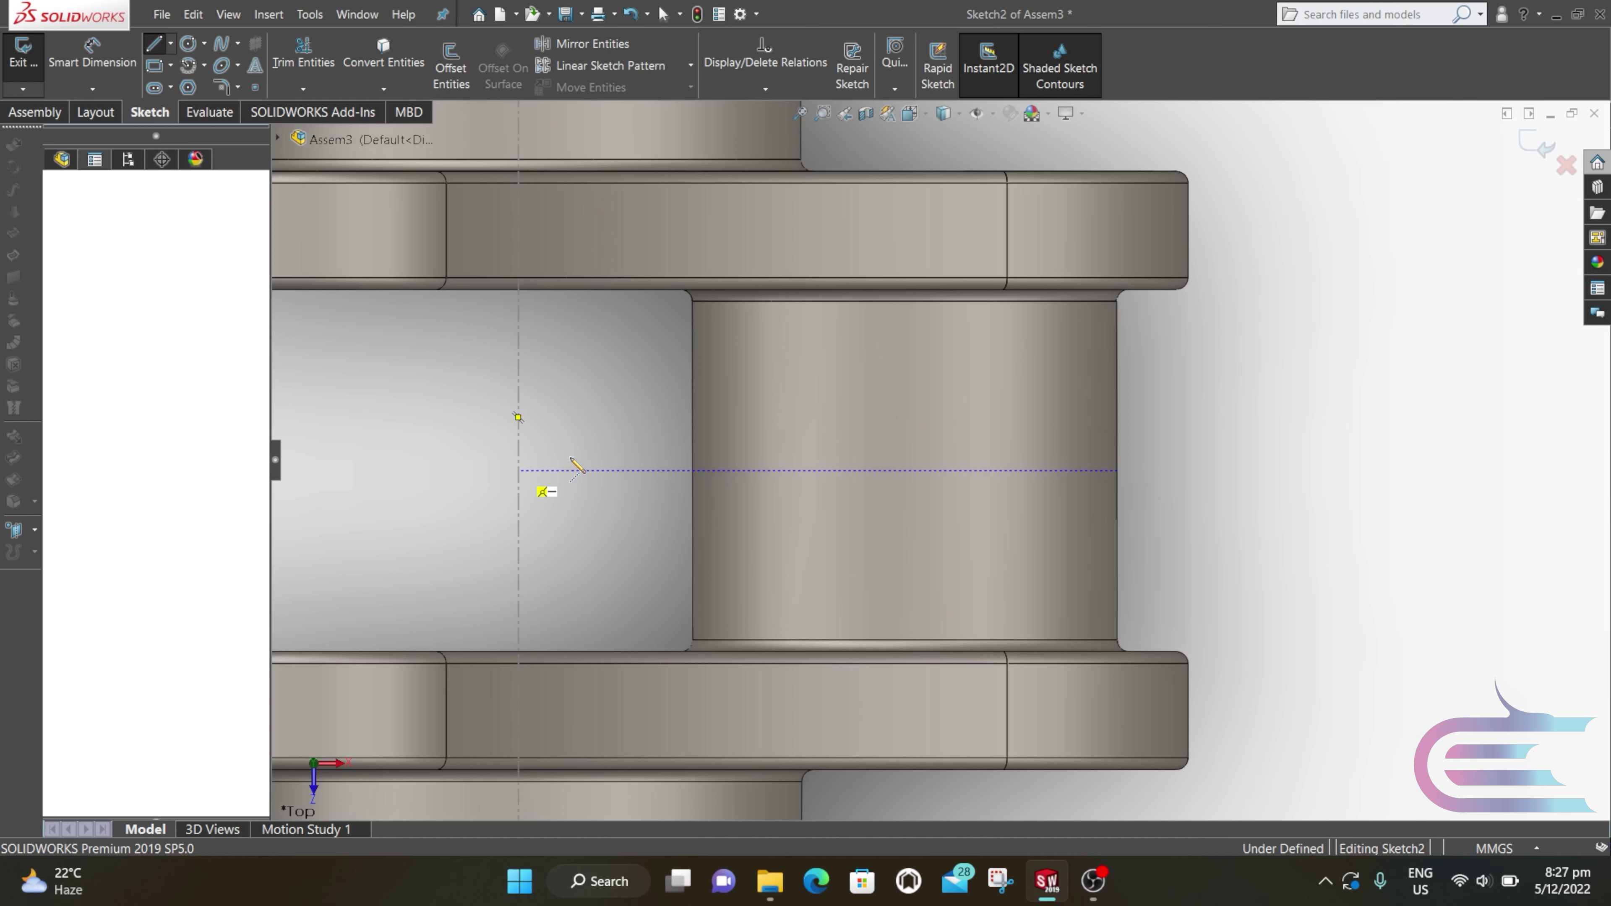
{"action": "scroll", "coordinate": [755, 438], "scroll_direction": "up", "scroll_amount": 2}
{"action": "scroll", "coordinate": [1269, 422], "scroll_direction": "up", "scroll_amount": 4}
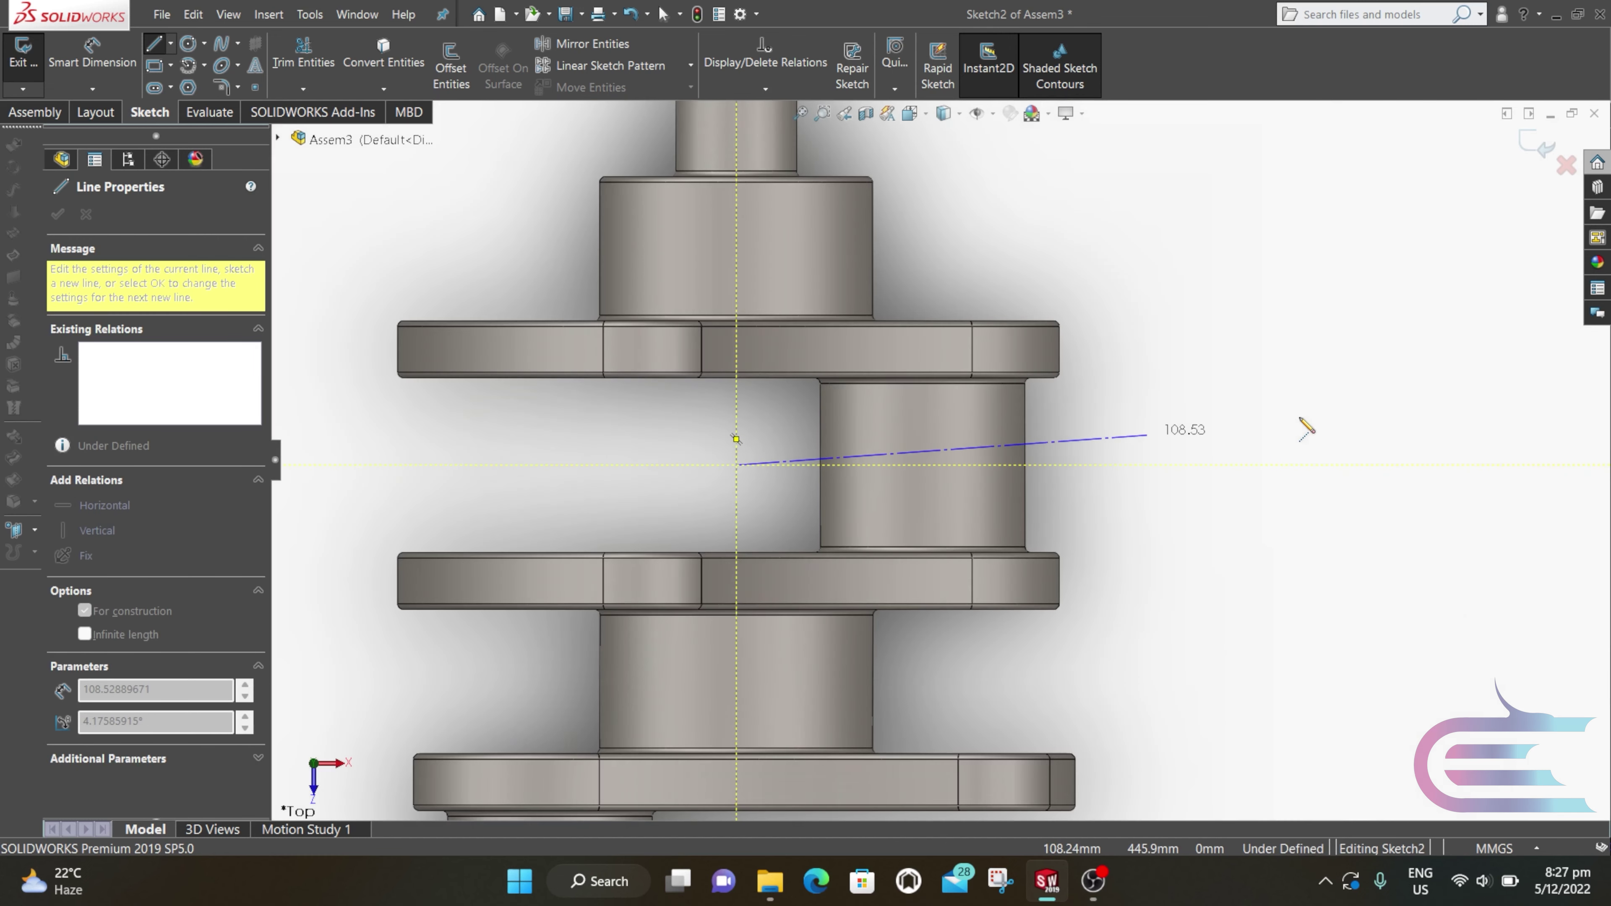
{"action": "left_click", "coordinate": [1343, 464]}
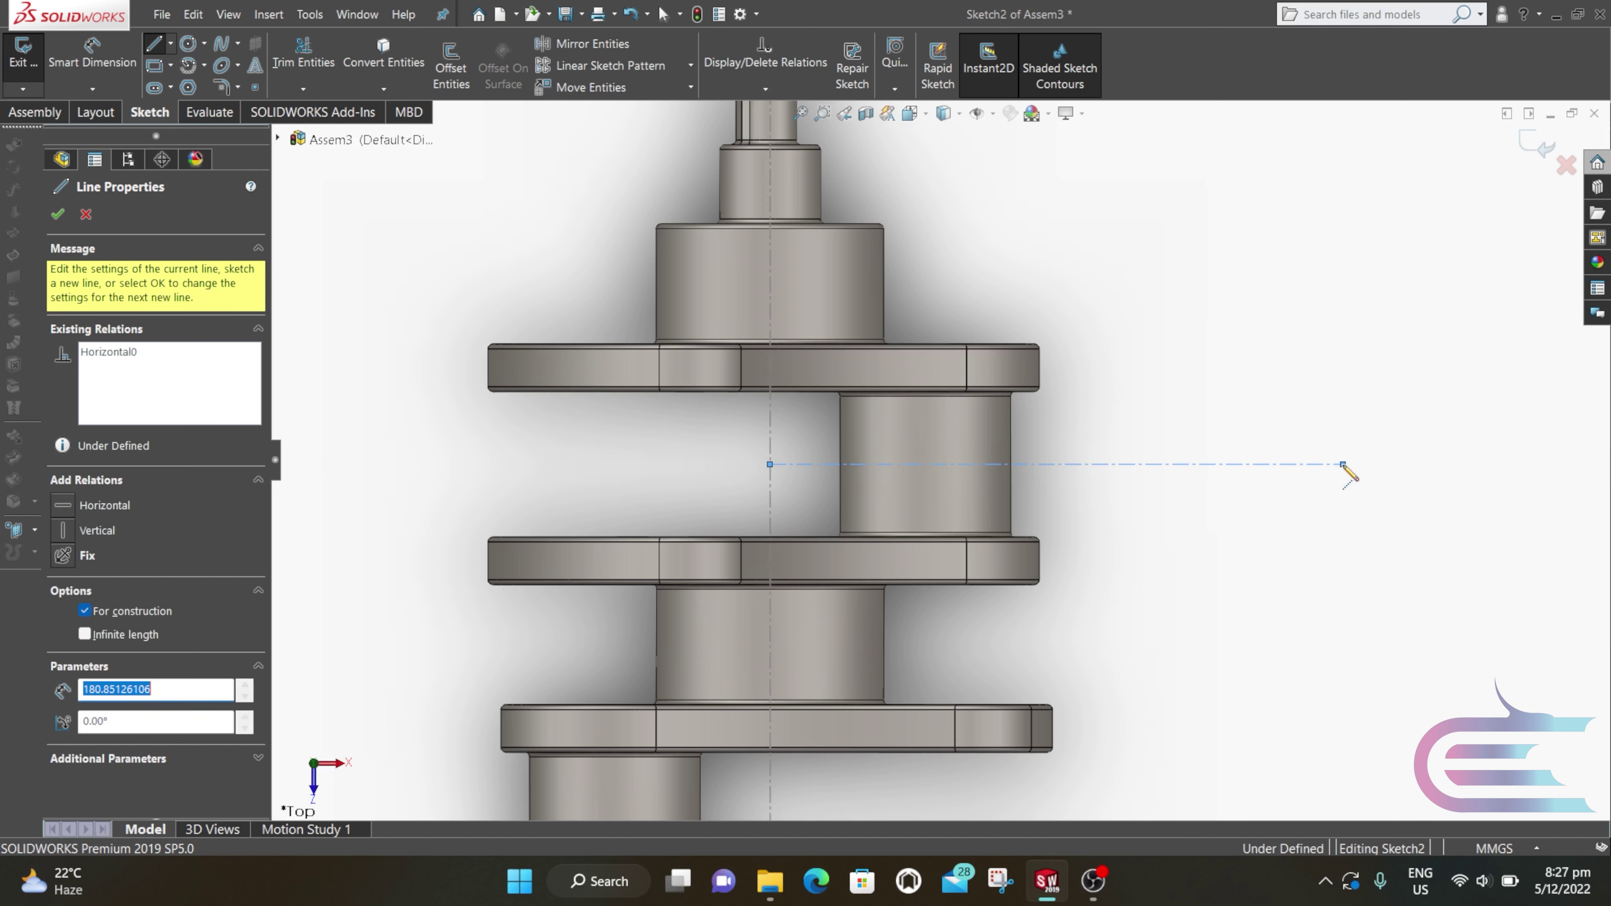
{"action": "key", "text": "Escape"}
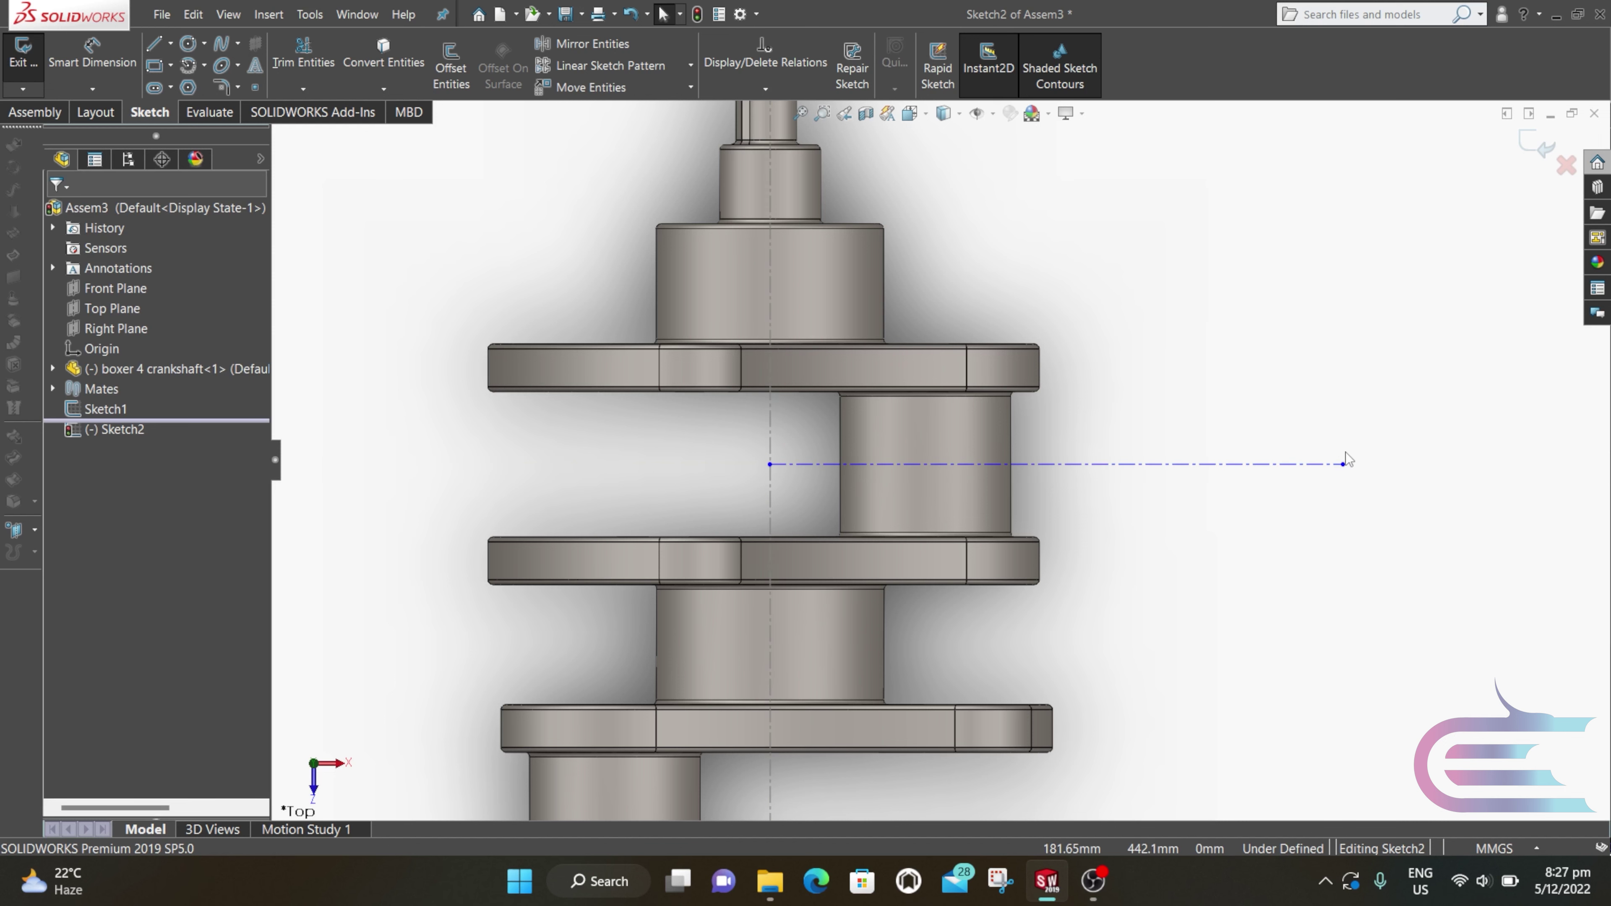
Step: Sketch a horizontal centerline about 200 mm long from the crankshaft axis through the middle of the second crankpin from the narrow shaft end
{"action": "scroll", "coordinate": [1040, 572], "scroll_direction": "up", "scroll_amount": 4}
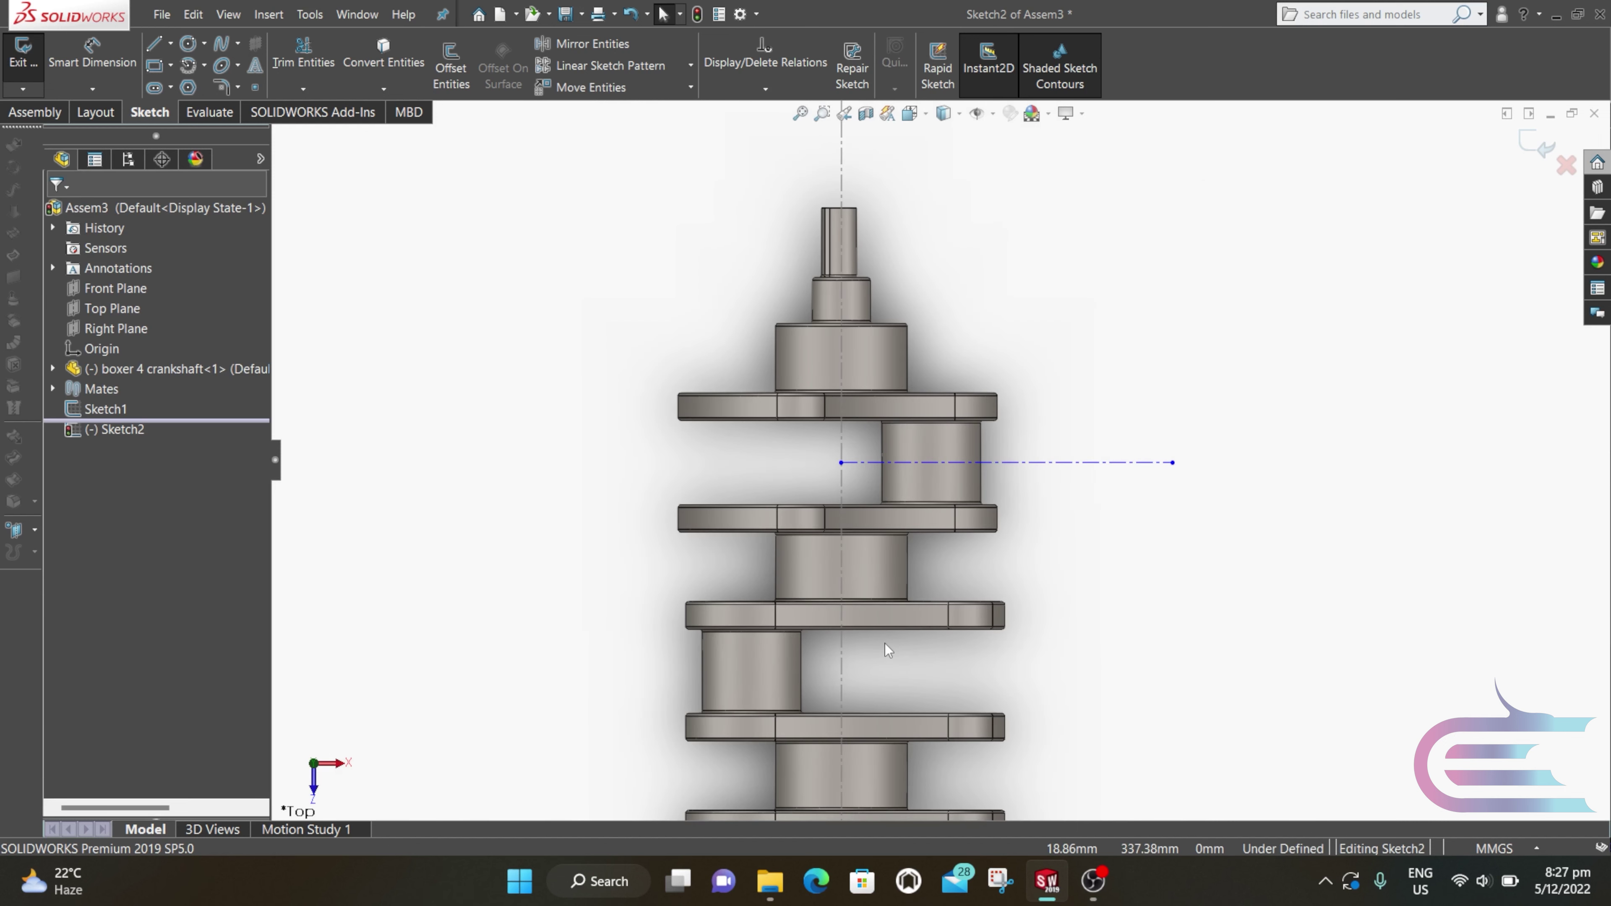
{"action": "key", "text": "Return"}
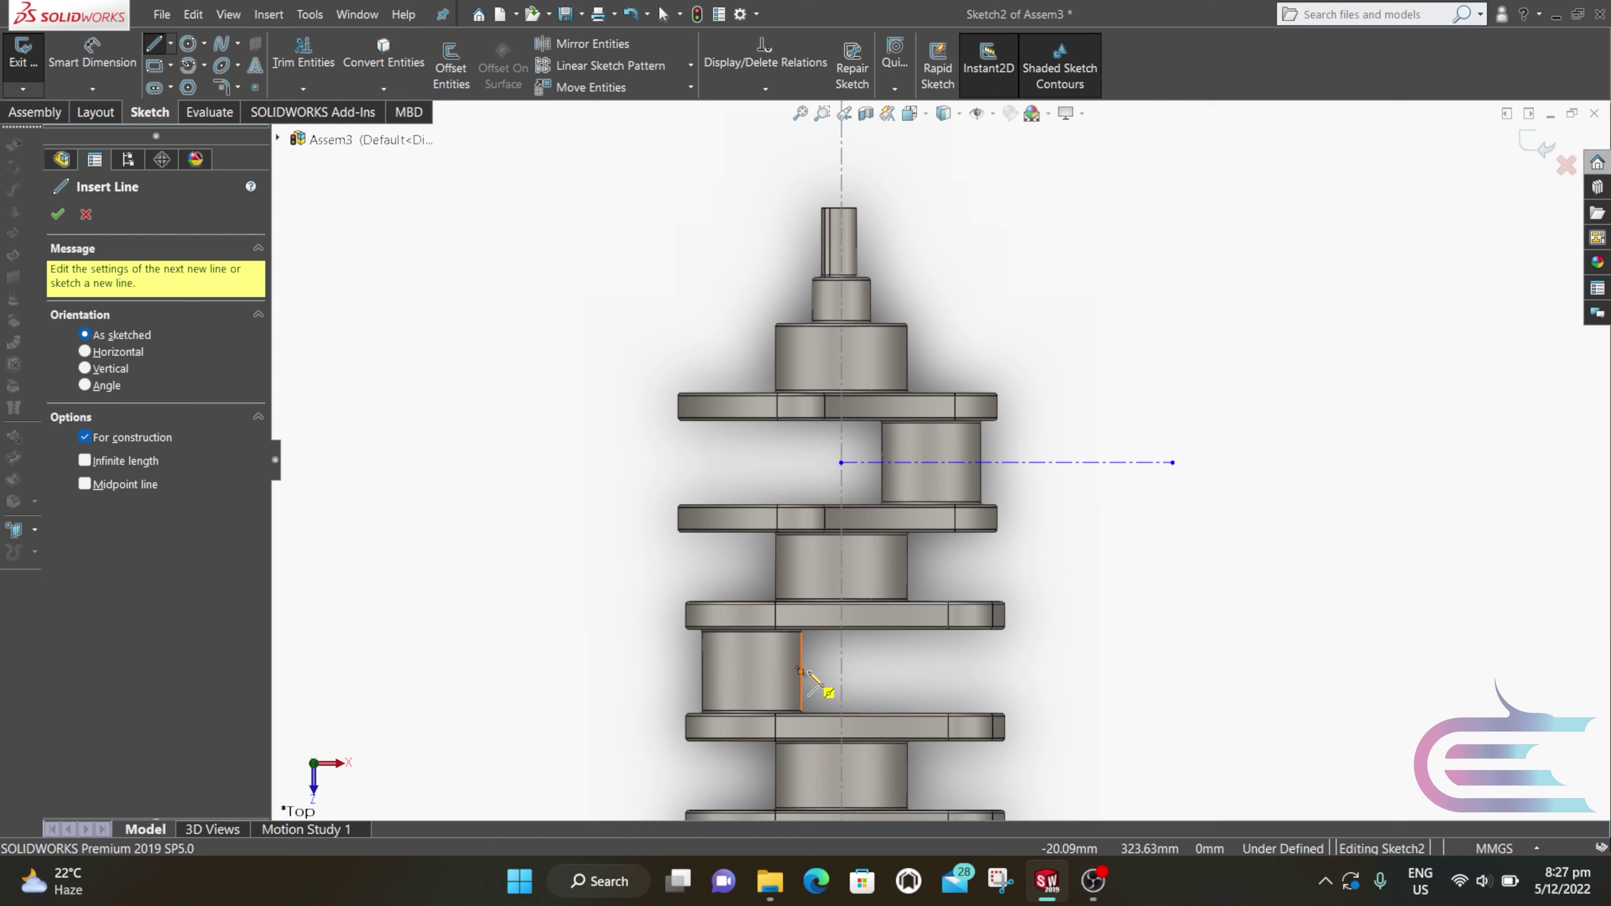
{"action": "left_click", "coordinate": [841, 671]}
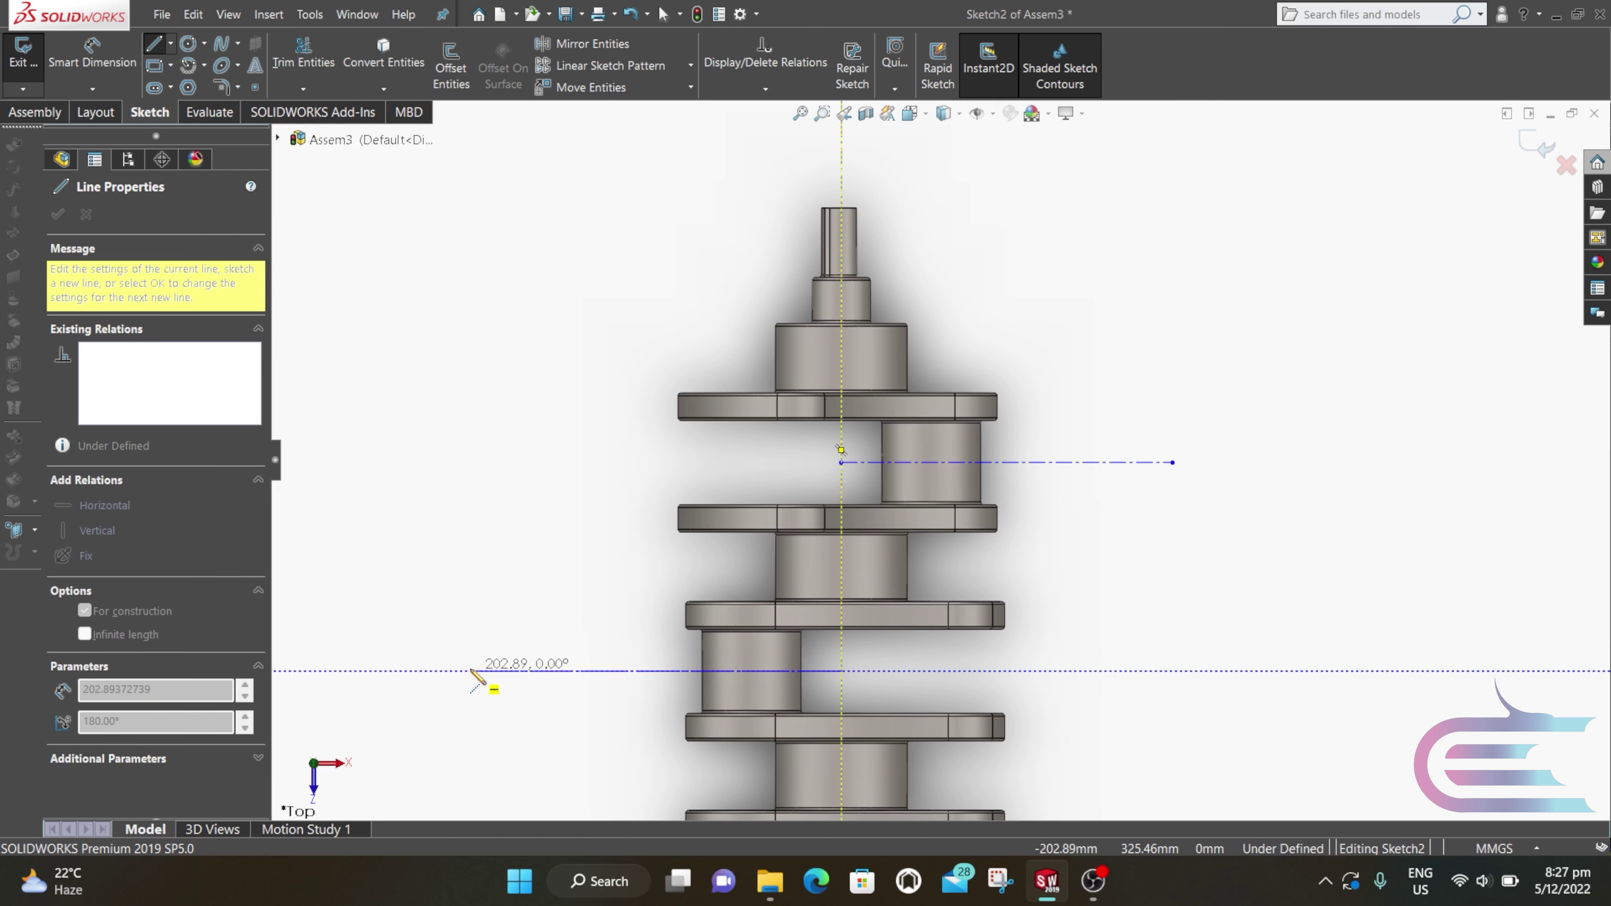
{"action": "left_click", "coordinate": [474, 671]}
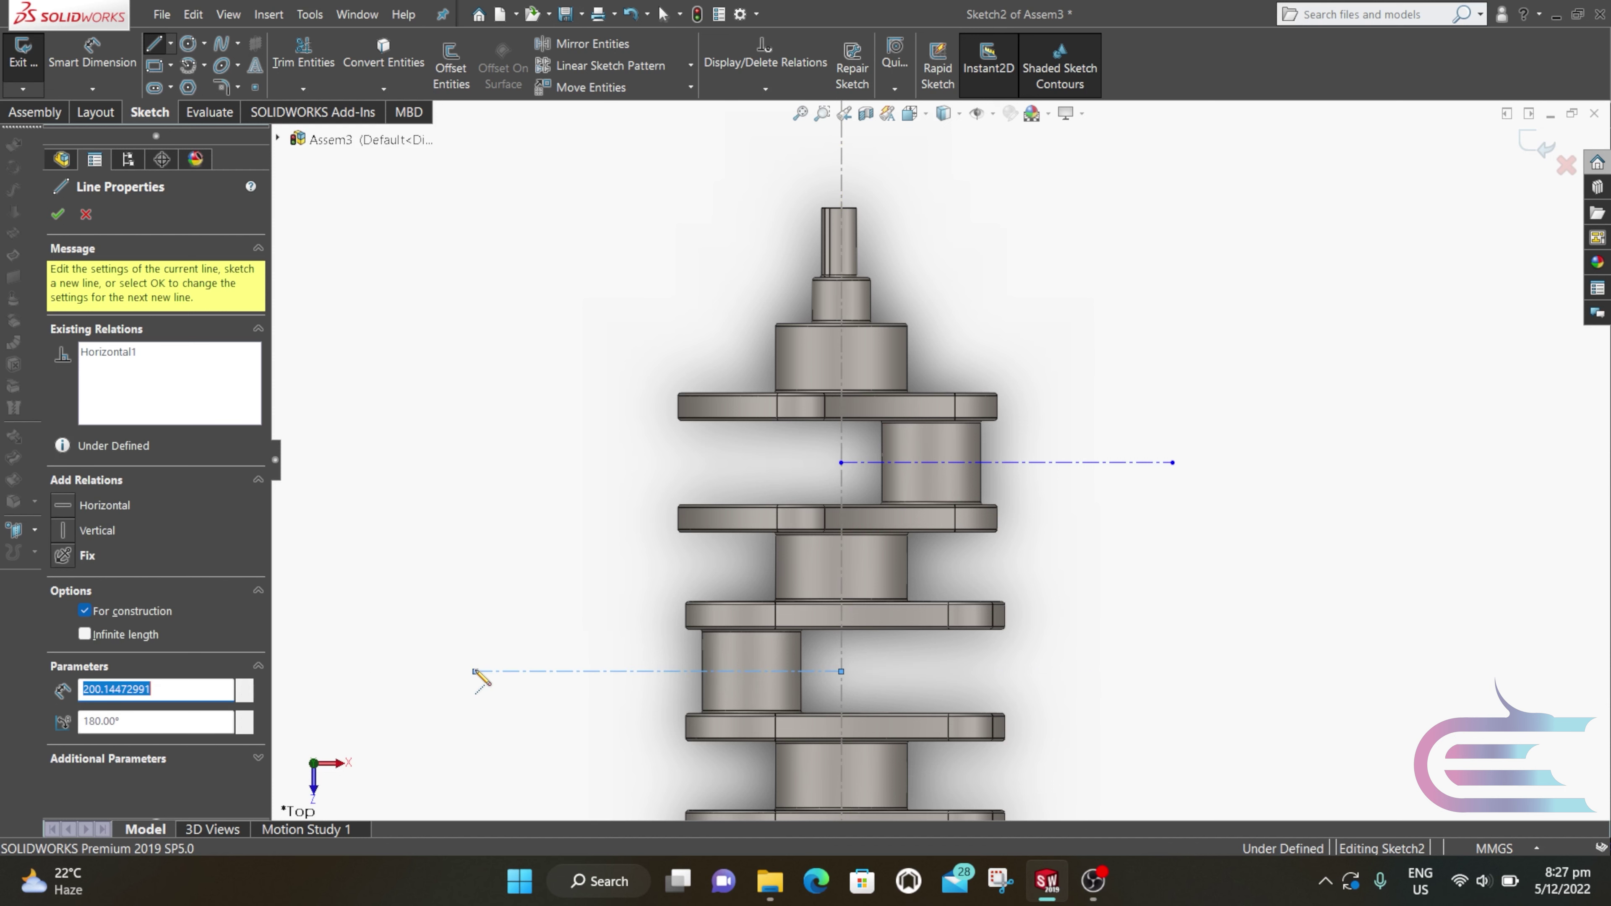
{"action": "key", "text": "Escape"}
Step: Sketch a horizontal centerline about 181 mm long from the crankshaft axis, level with the third crankpin but extending to the opposite side
{"action": "scroll", "coordinate": [751, 756], "scroll_direction": "up", "scroll_amount": 3}
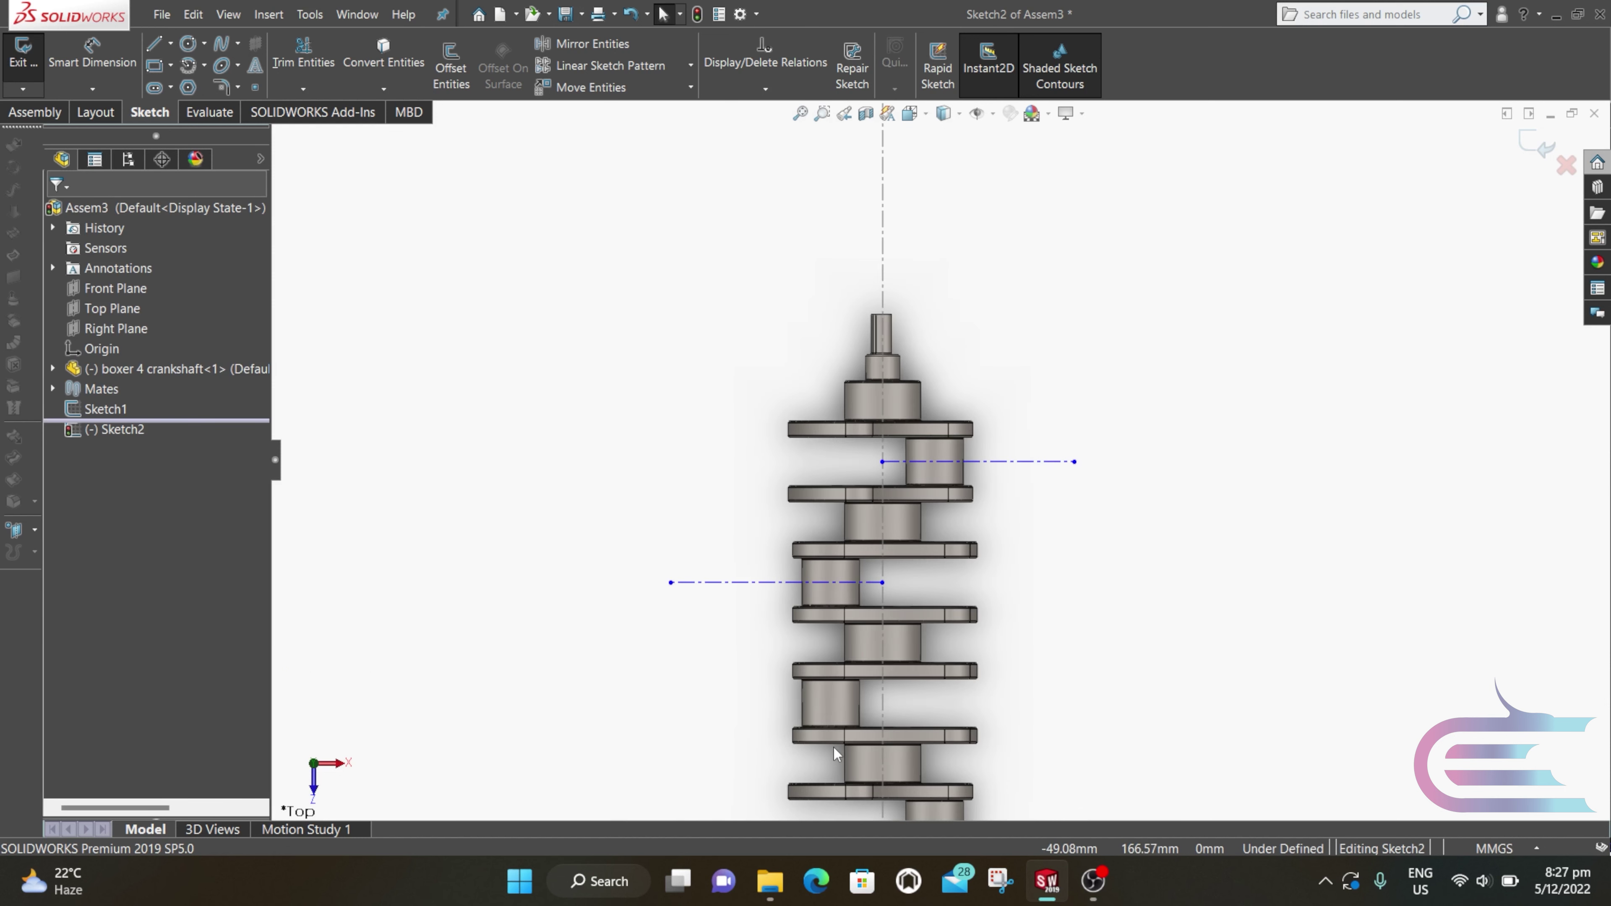
{"action": "scroll", "coordinate": [857, 705], "scroll_direction": "down", "scroll_amount": 3}
{"action": "key", "text": "l"}
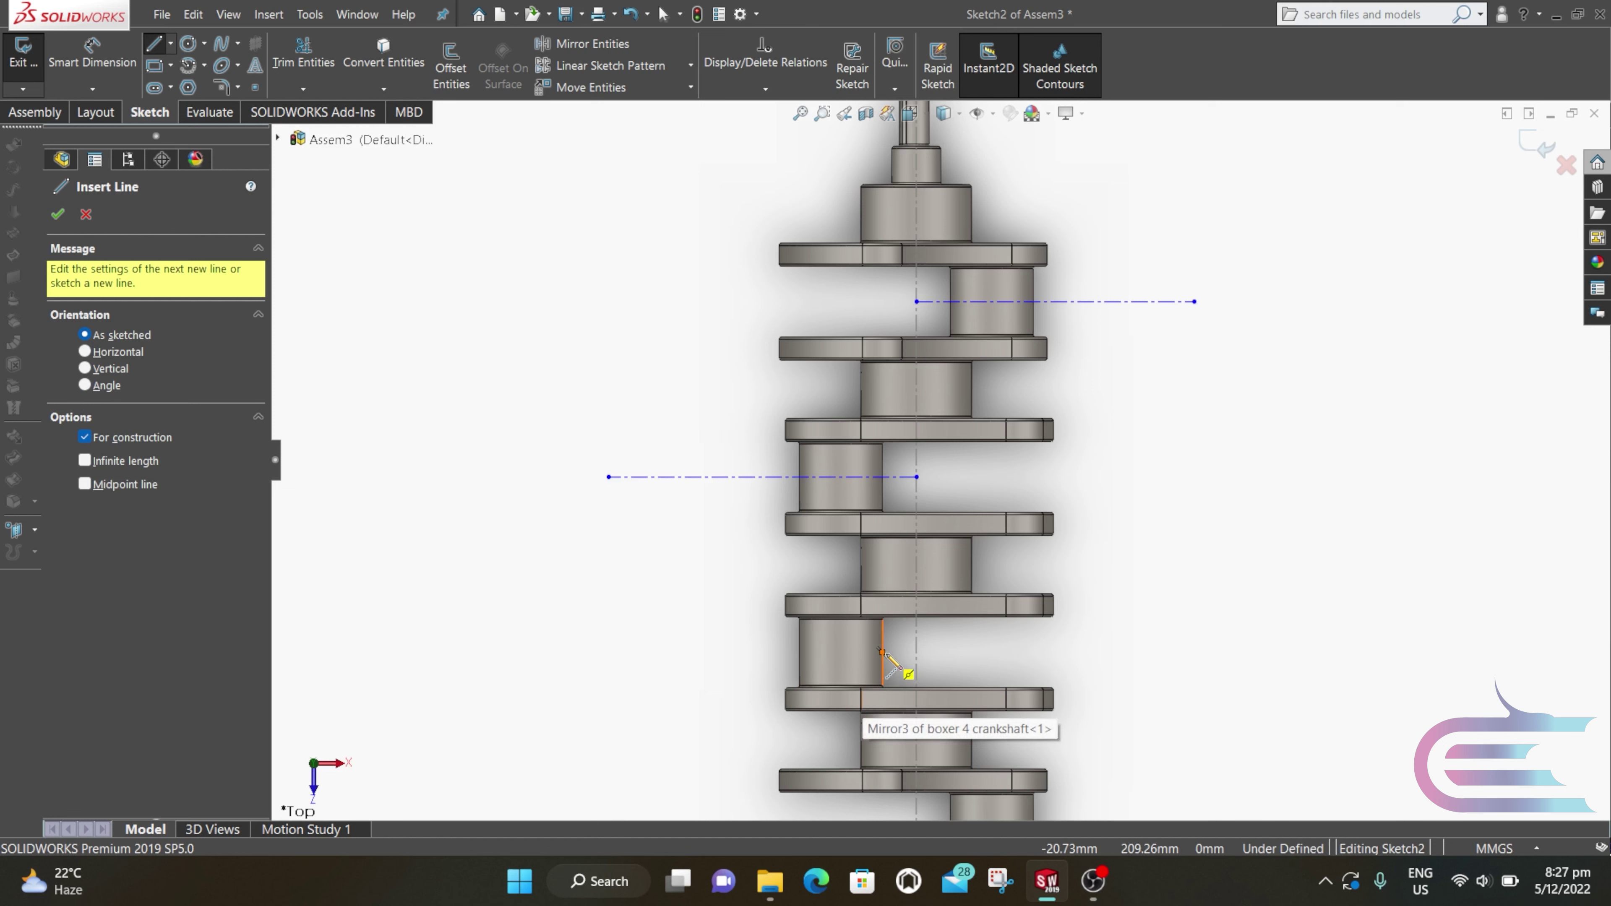
{"action": "left_click", "coordinate": [917, 653]}
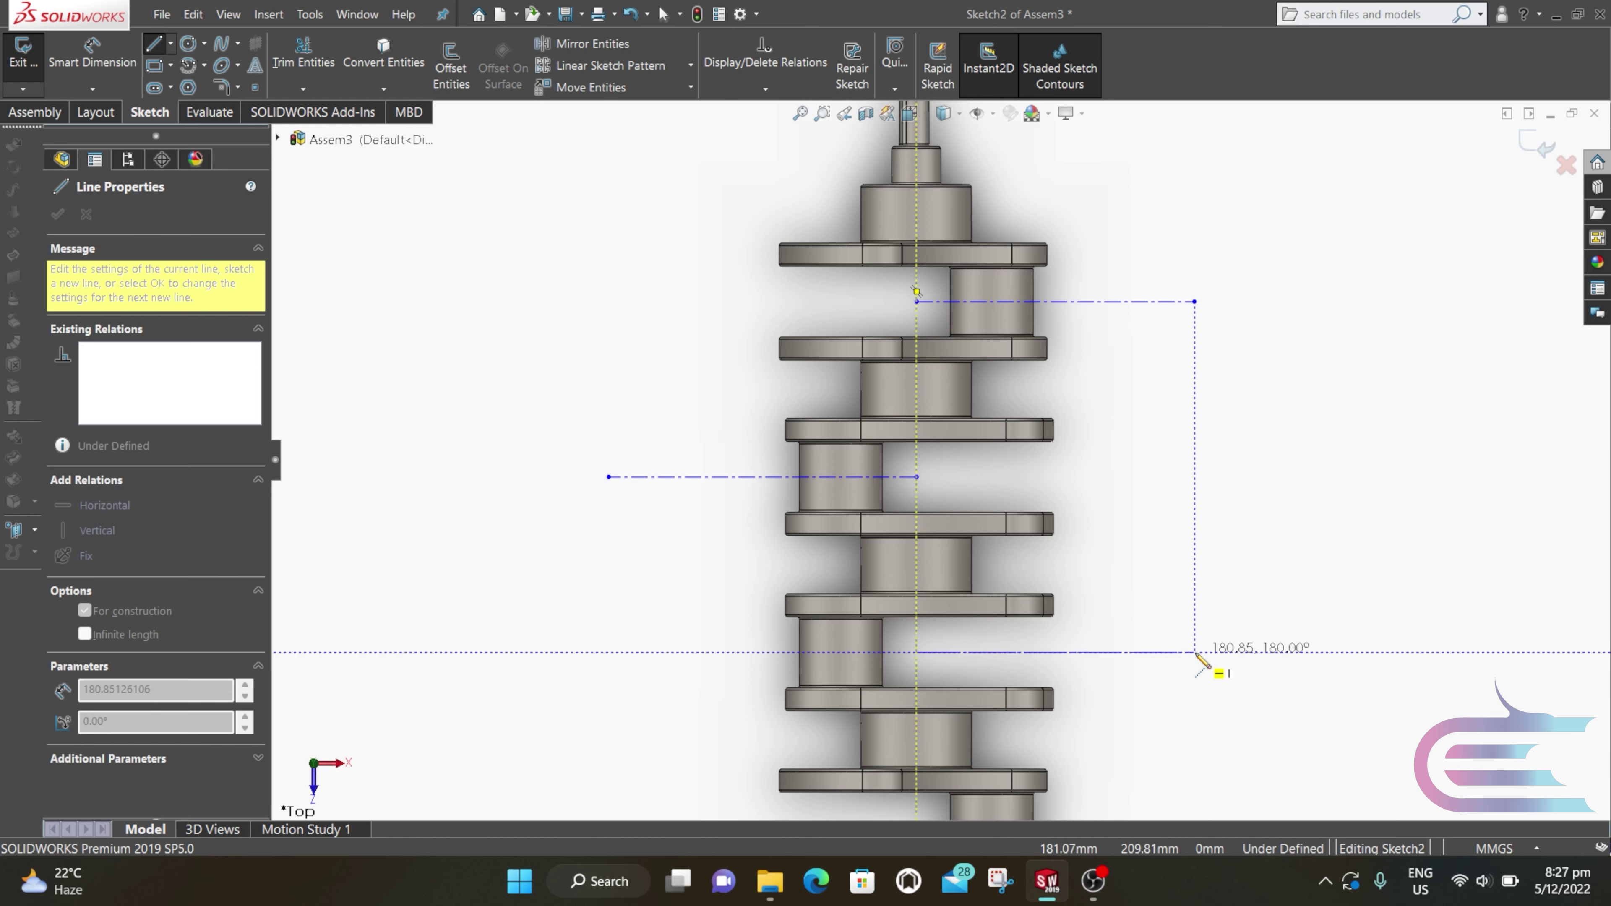
{"action": "left_click", "coordinate": [1196, 652]}
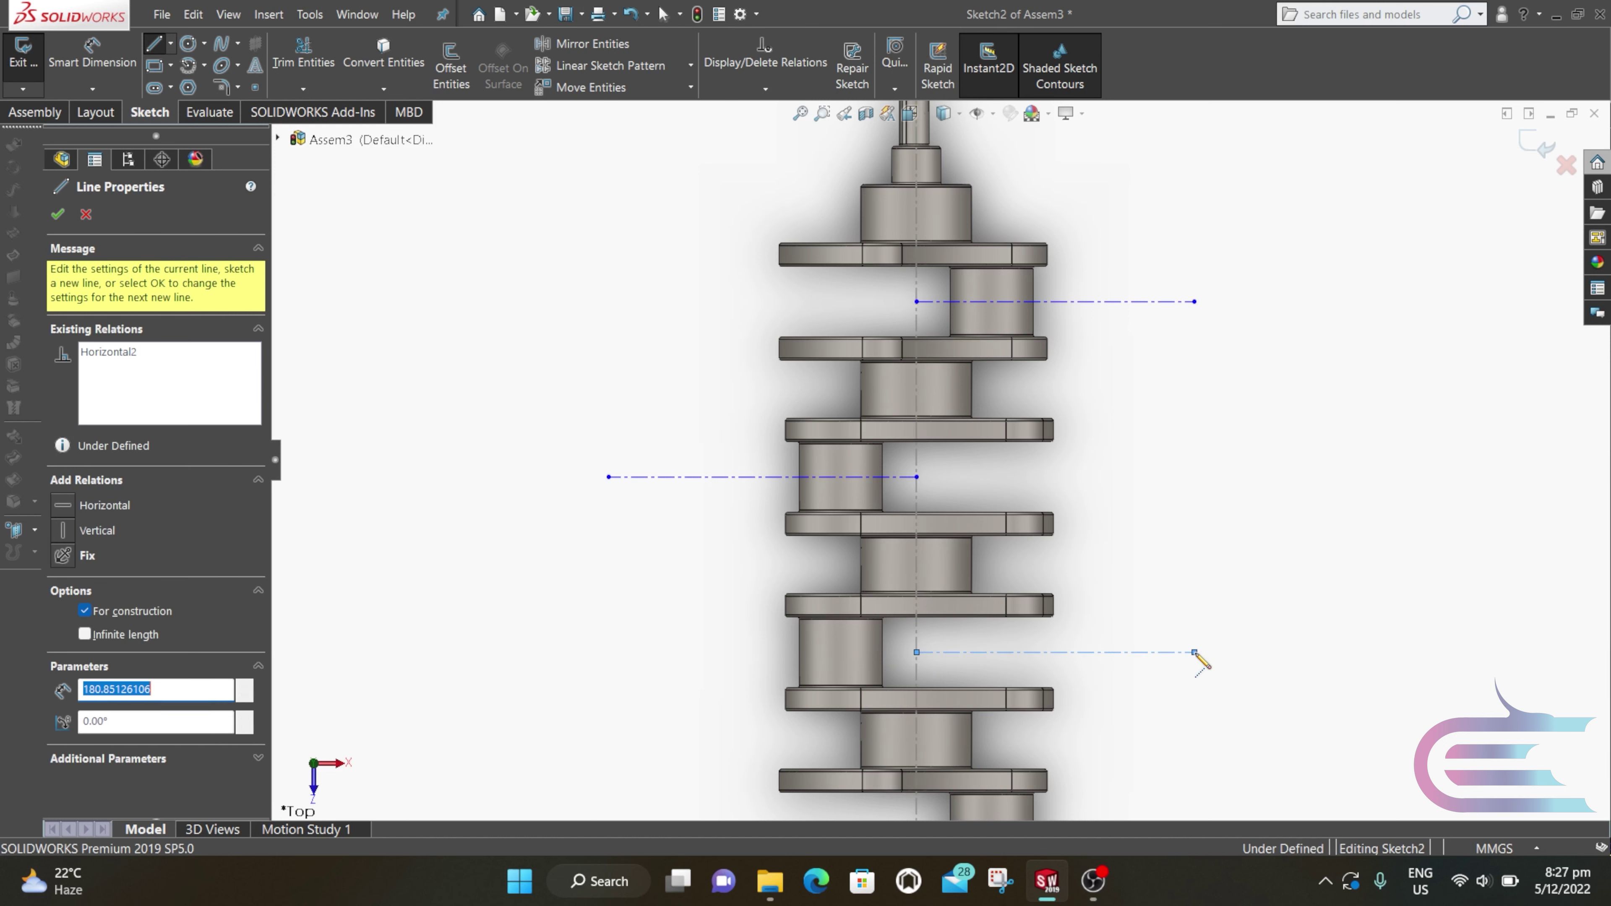
{"action": "key", "text": "Escape"}
Step: Sketch a horizontal centerline level with the fourth crankpin, extending from the crankshaft axis as far as the second crankpin's centerline, and exit the sketch
{"action": "key", "text": "f"}
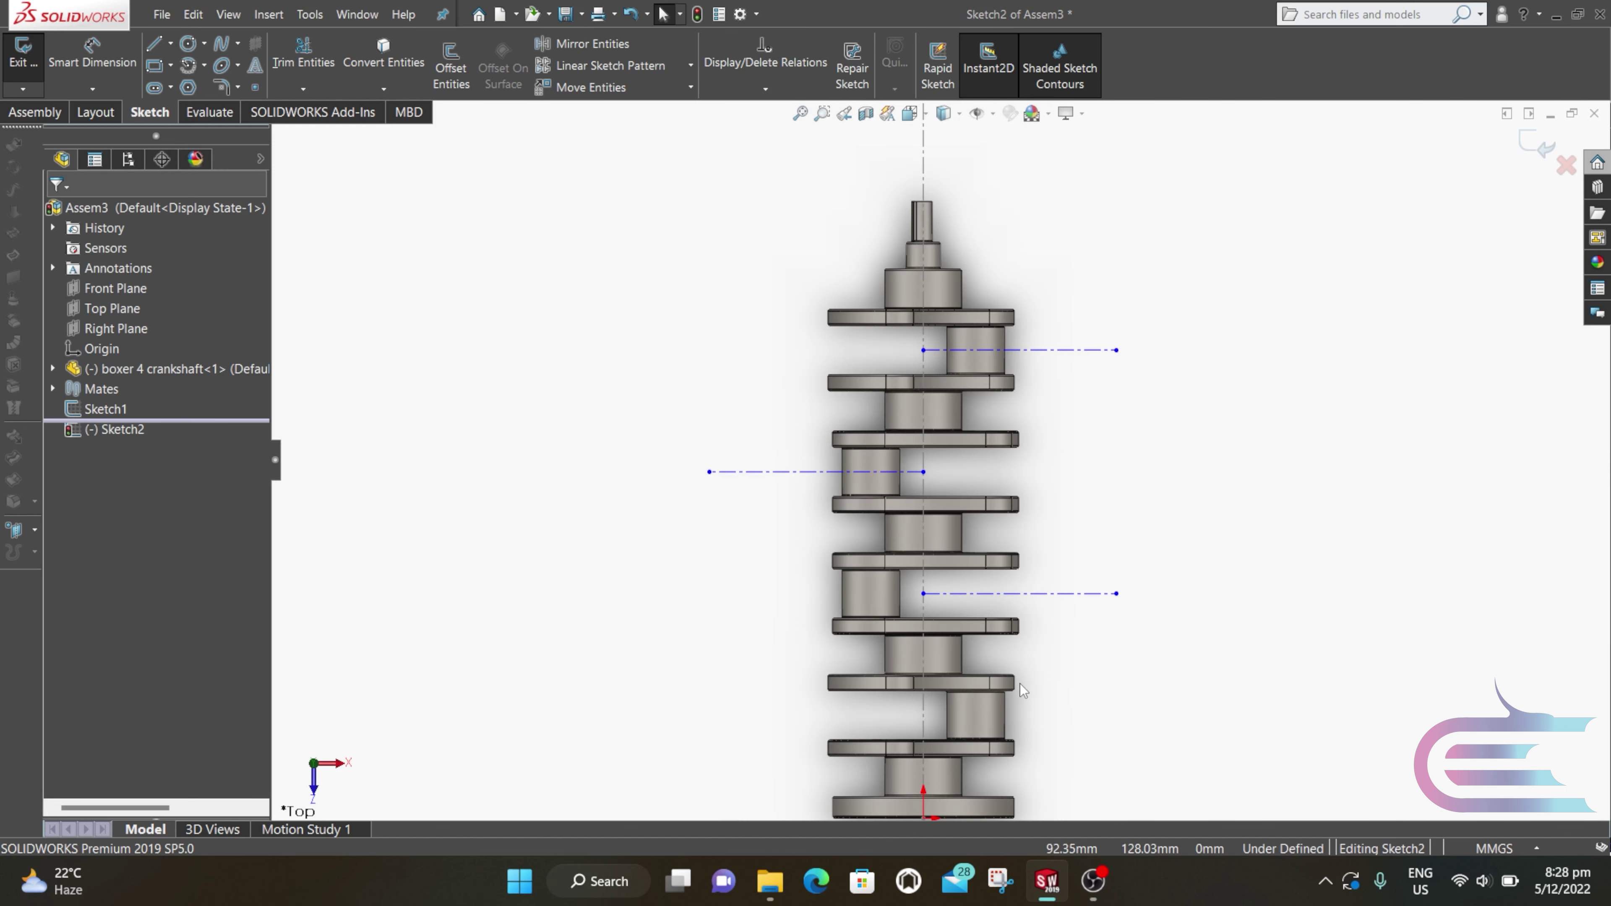
{"action": "key", "text": "l"}
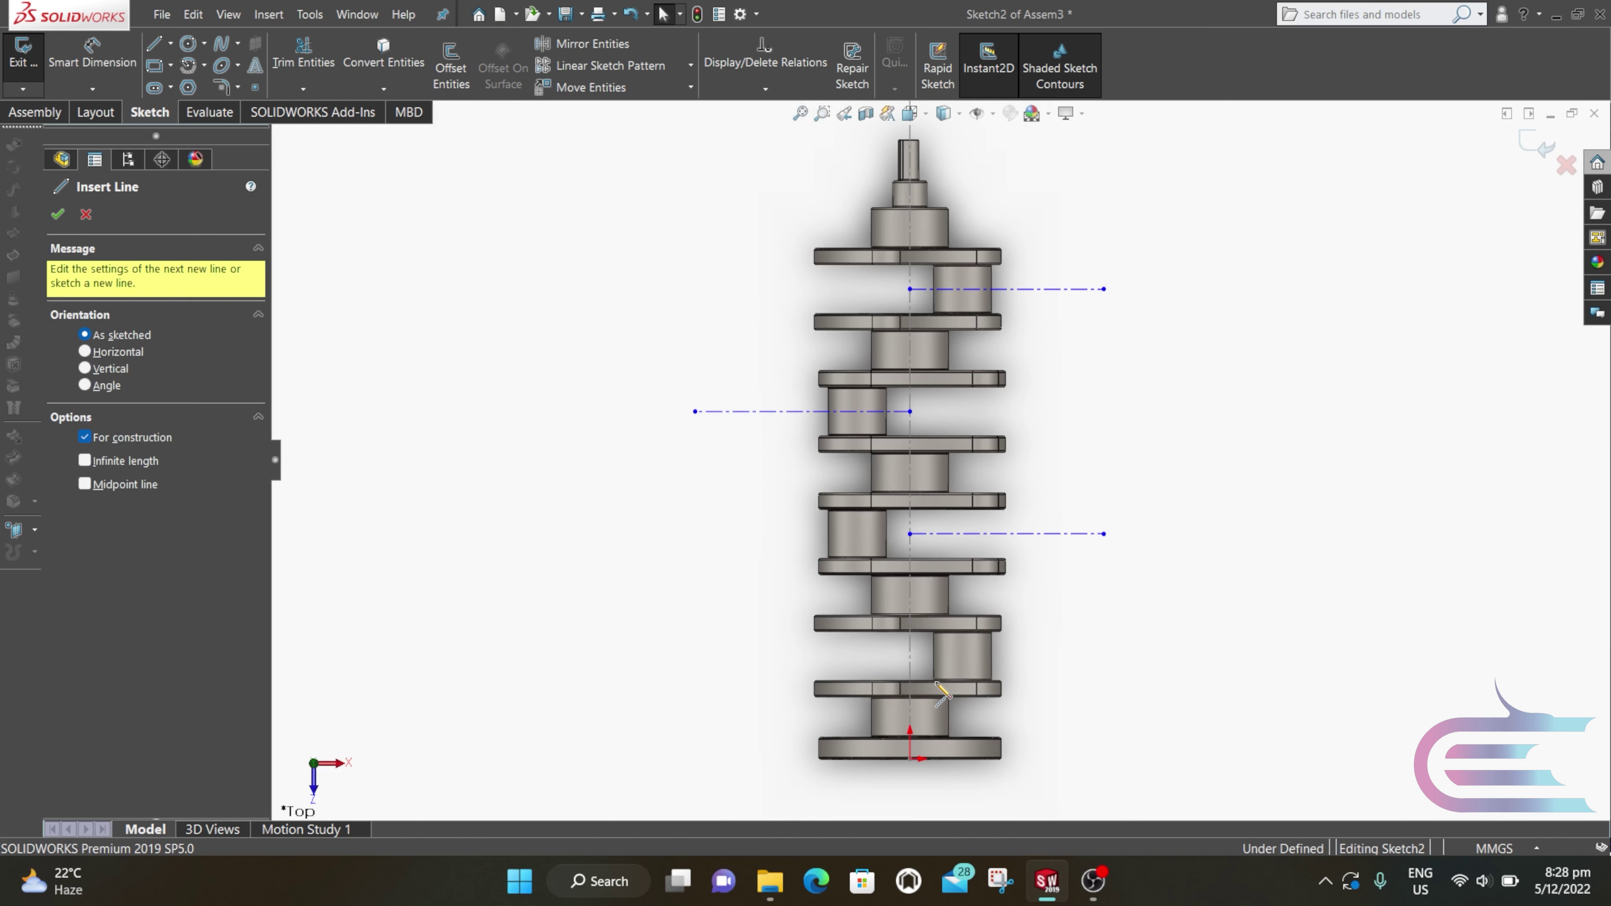
{"action": "scroll", "coordinate": [961, 660], "scroll_direction": "down", "scroll_amount": 5}
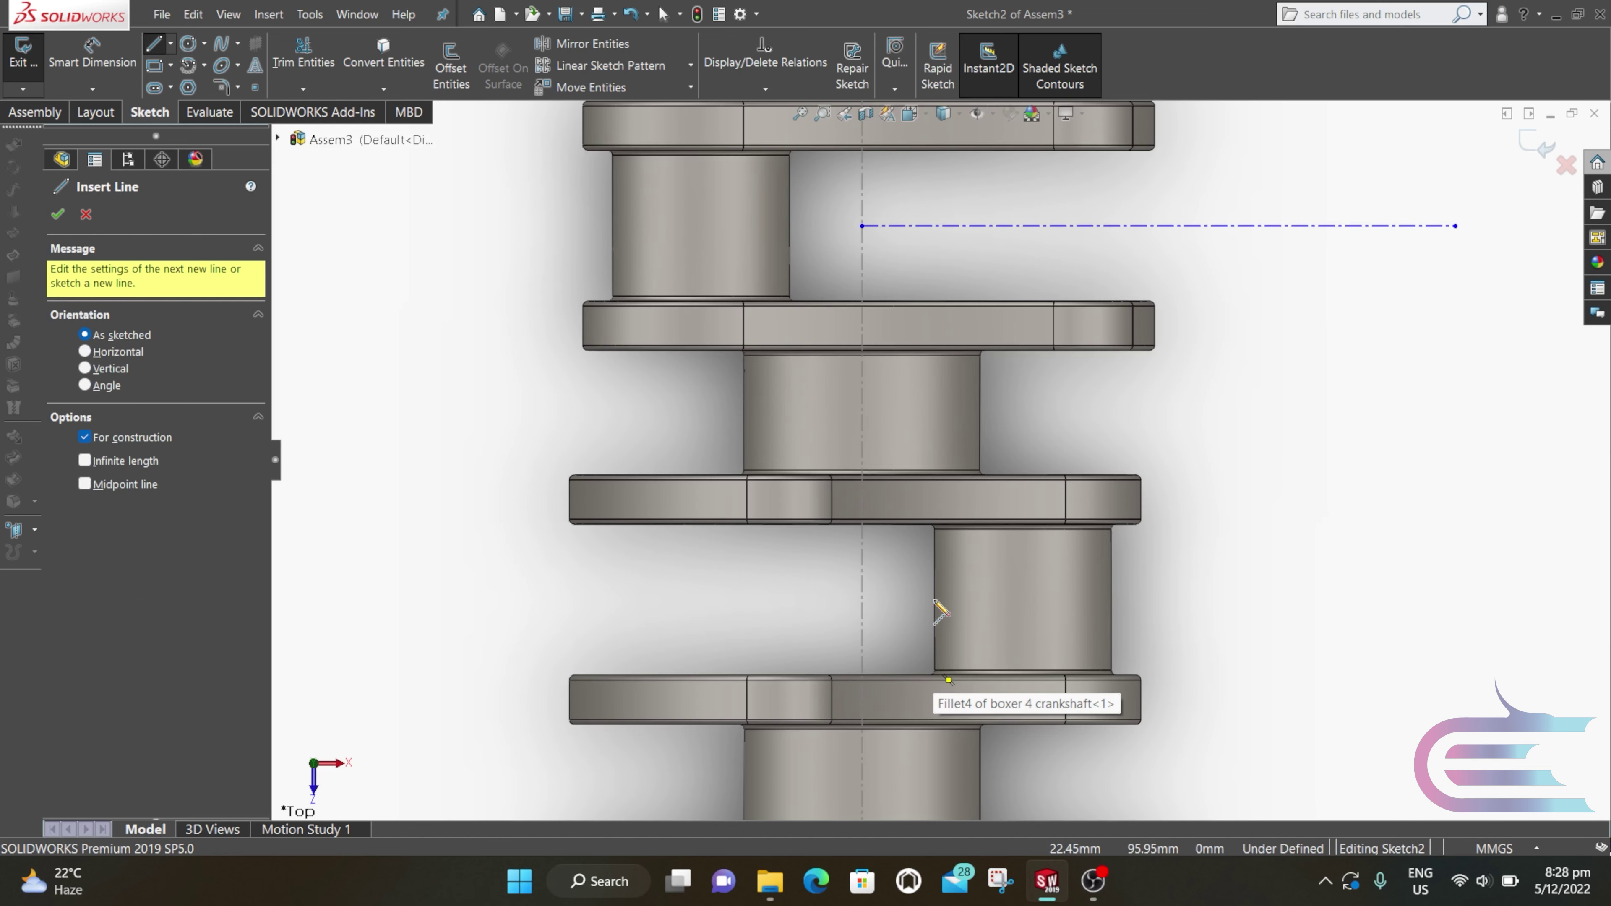
{"action": "left_click", "coordinate": [861, 599]}
{"action": "scroll", "coordinate": [729, 587], "scroll_direction": "up", "scroll_amount": 2}
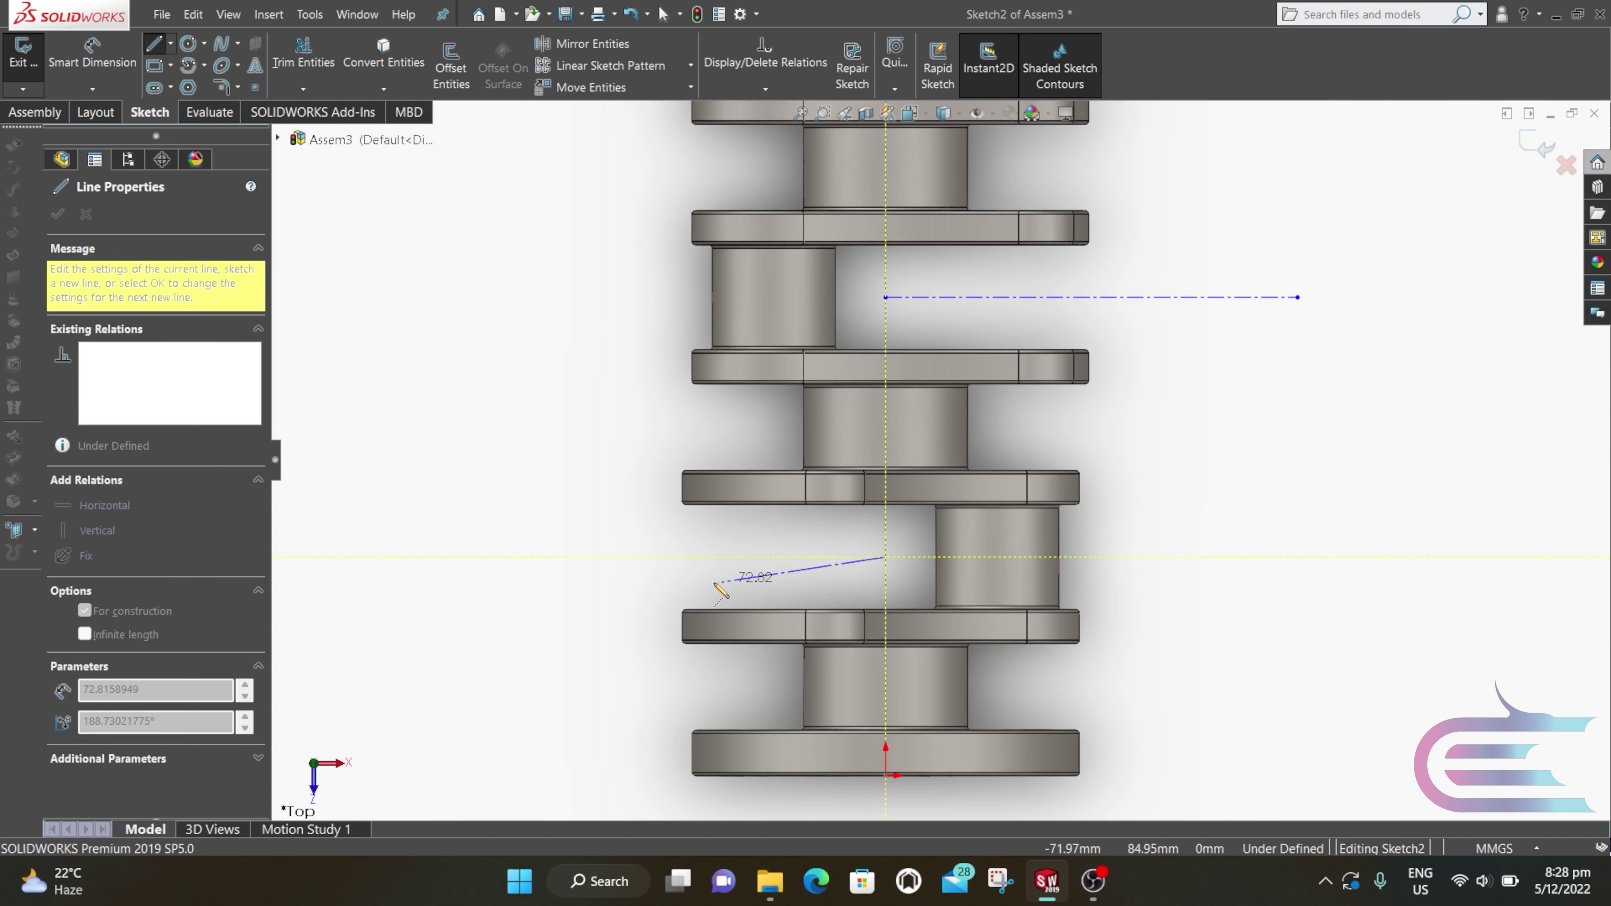
{"action": "scroll", "coordinate": [574, 562], "scroll_direction": "up", "scroll_amount": 2}
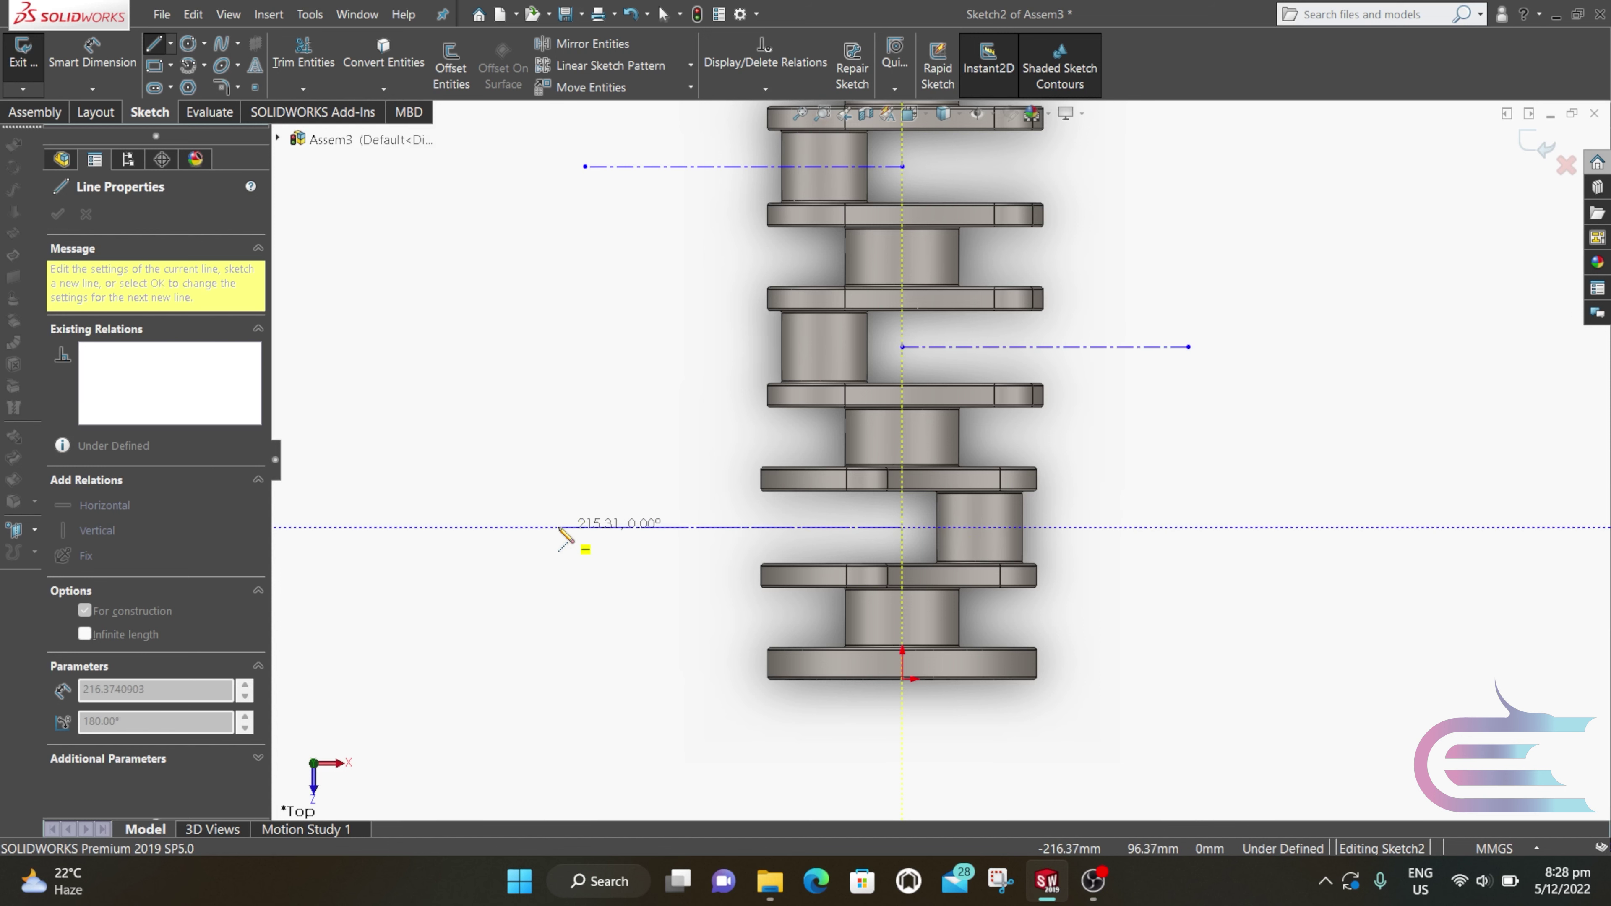
{"action": "left_click", "coordinate": [585, 527]}
{"action": "key", "text": "Escape"}
{"action": "key", "text": "Escape"}
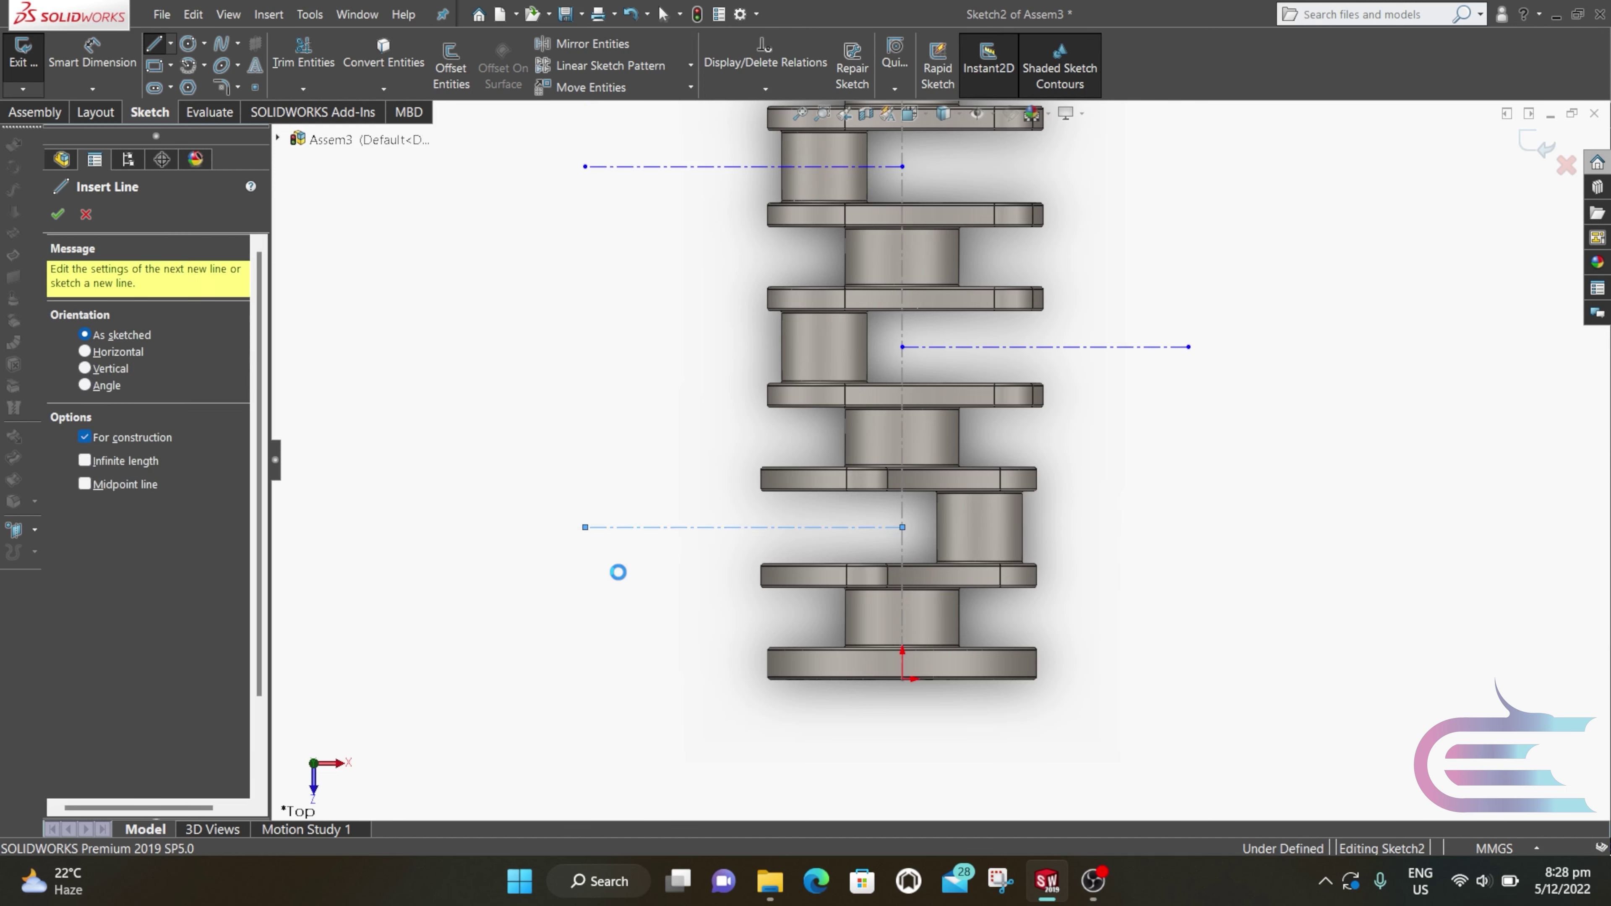
{"action": "key", "text": "f"}
{"action": "middle_click_drag", "start_coordinate": [794, 376], "coordinate": [697, 166]}
{"action": "left_click", "coordinate": [1546, 148]}
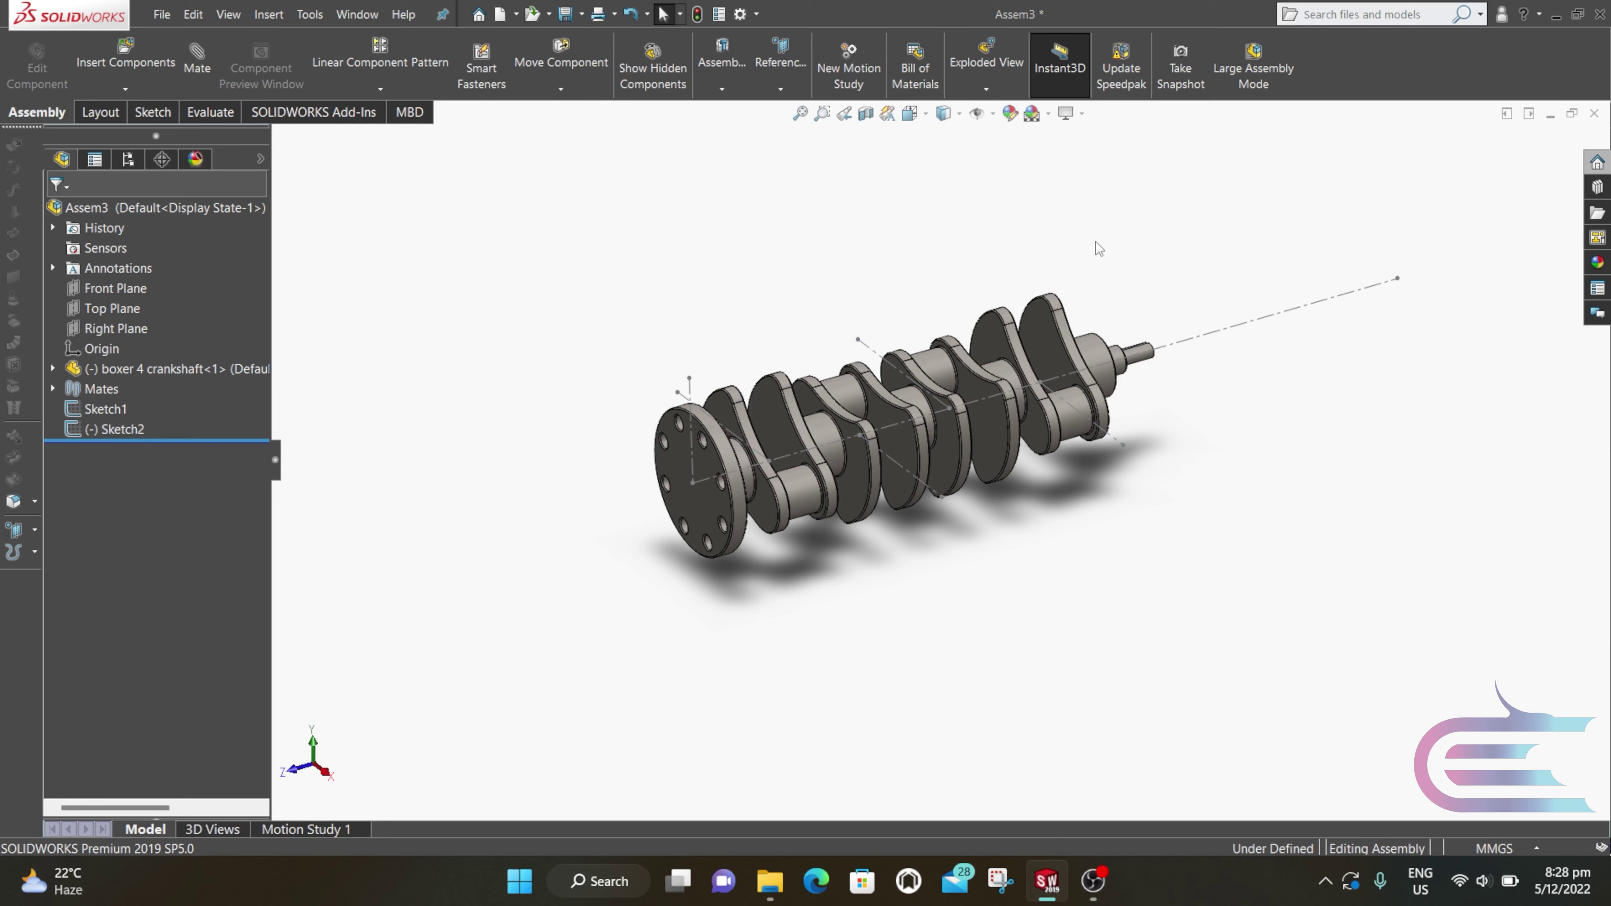
Step: Load 1.piston, 2.connecting rod, 3. connecting rod part, 4.compression ring, 5.expander, 6.oil ring and 7.piston pin from the Boxer 4 folder for insertion
{"action": "left_click", "coordinate": [136, 64]}
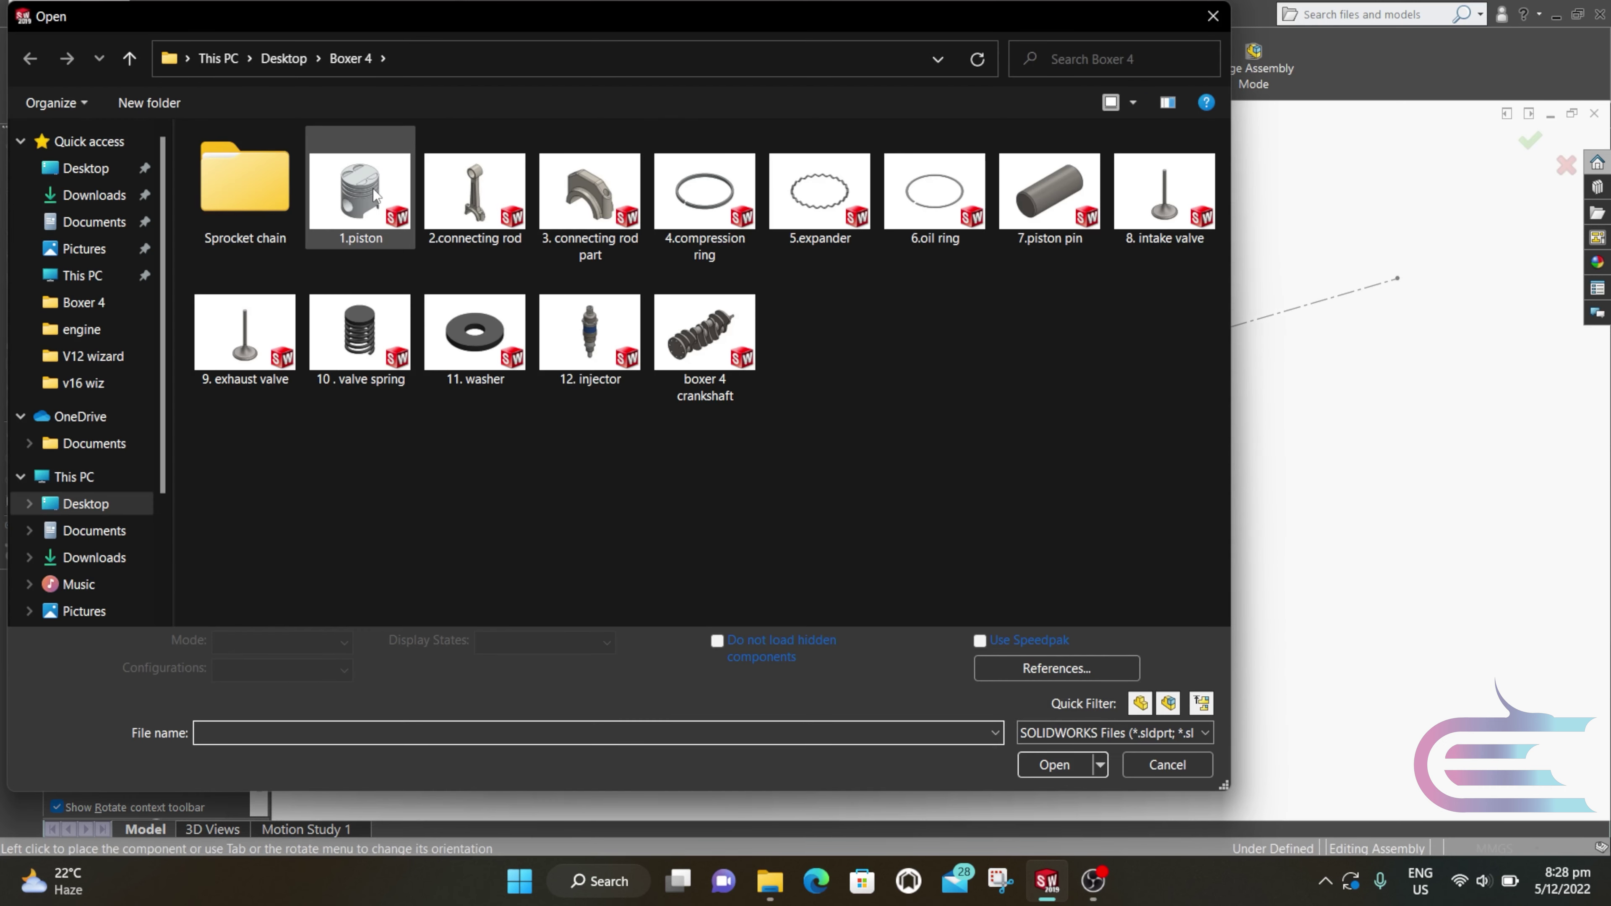
{"action": "left_click", "coordinate": [359, 191]}
{"action": "left_click", "coordinate": [479, 194], "text": "ctrl"}
{"action": "left_click", "coordinate": [586, 215], "text": "ctrl"}
{"action": "left_click", "coordinate": [704, 205], "text": "ctrl"}
{"action": "left_click", "coordinate": [827, 204], "text": "ctrl"}
{"action": "left_click", "coordinate": [934, 195], "text": "ctrl"}
{"action": "left_click", "coordinate": [1044, 201], "text": "ctrl"}
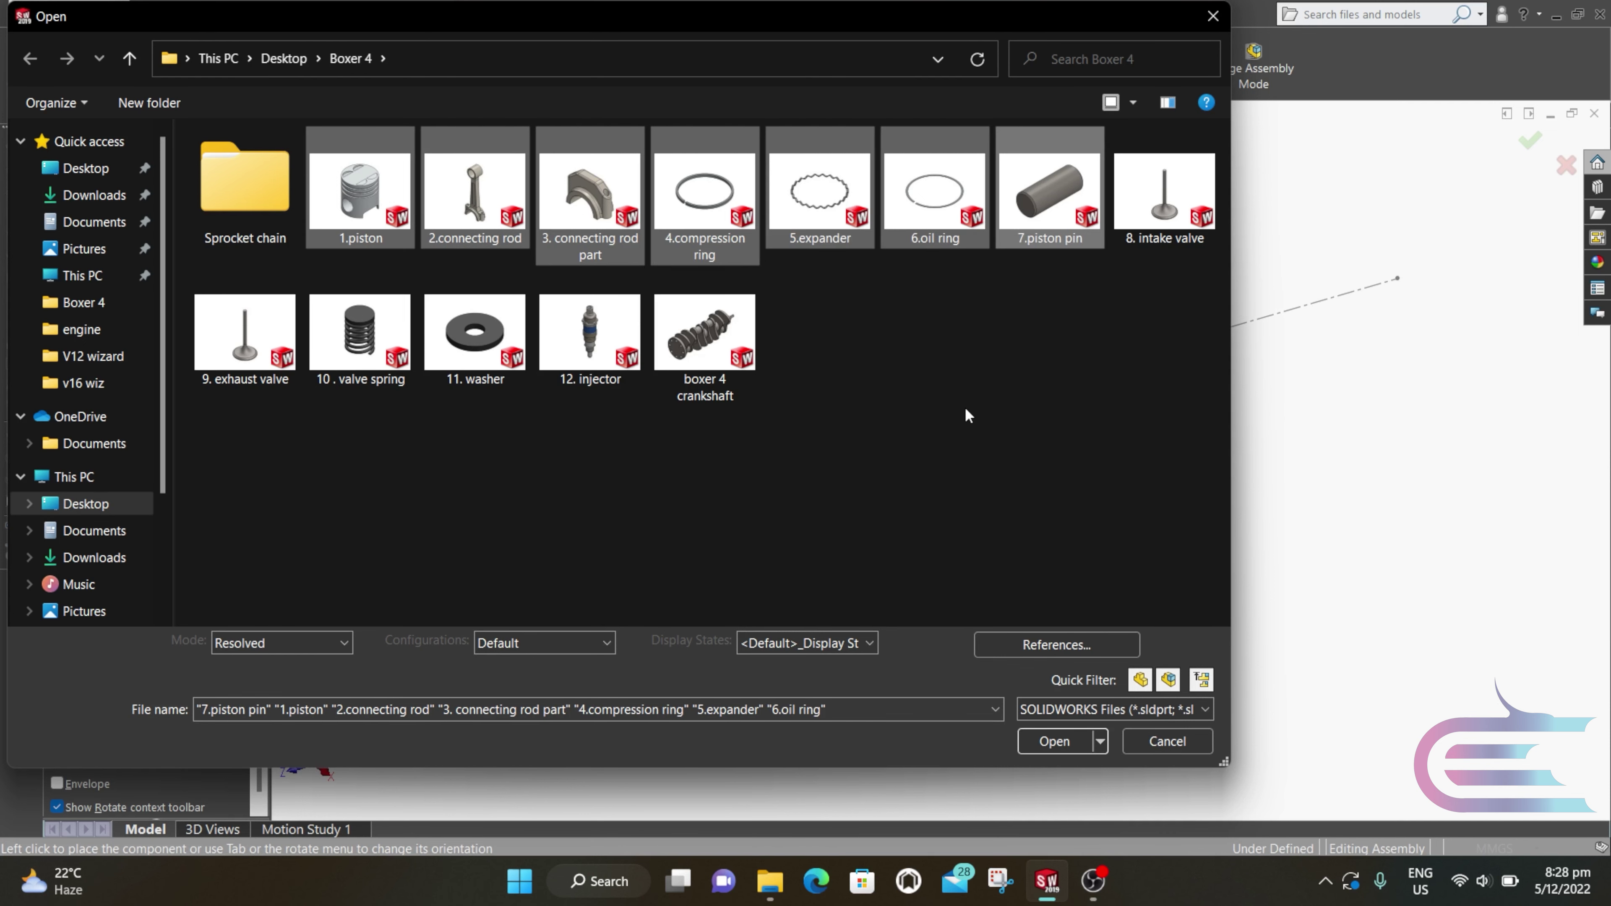
{"action": "left_click", "coordinate": [1056, 739]}
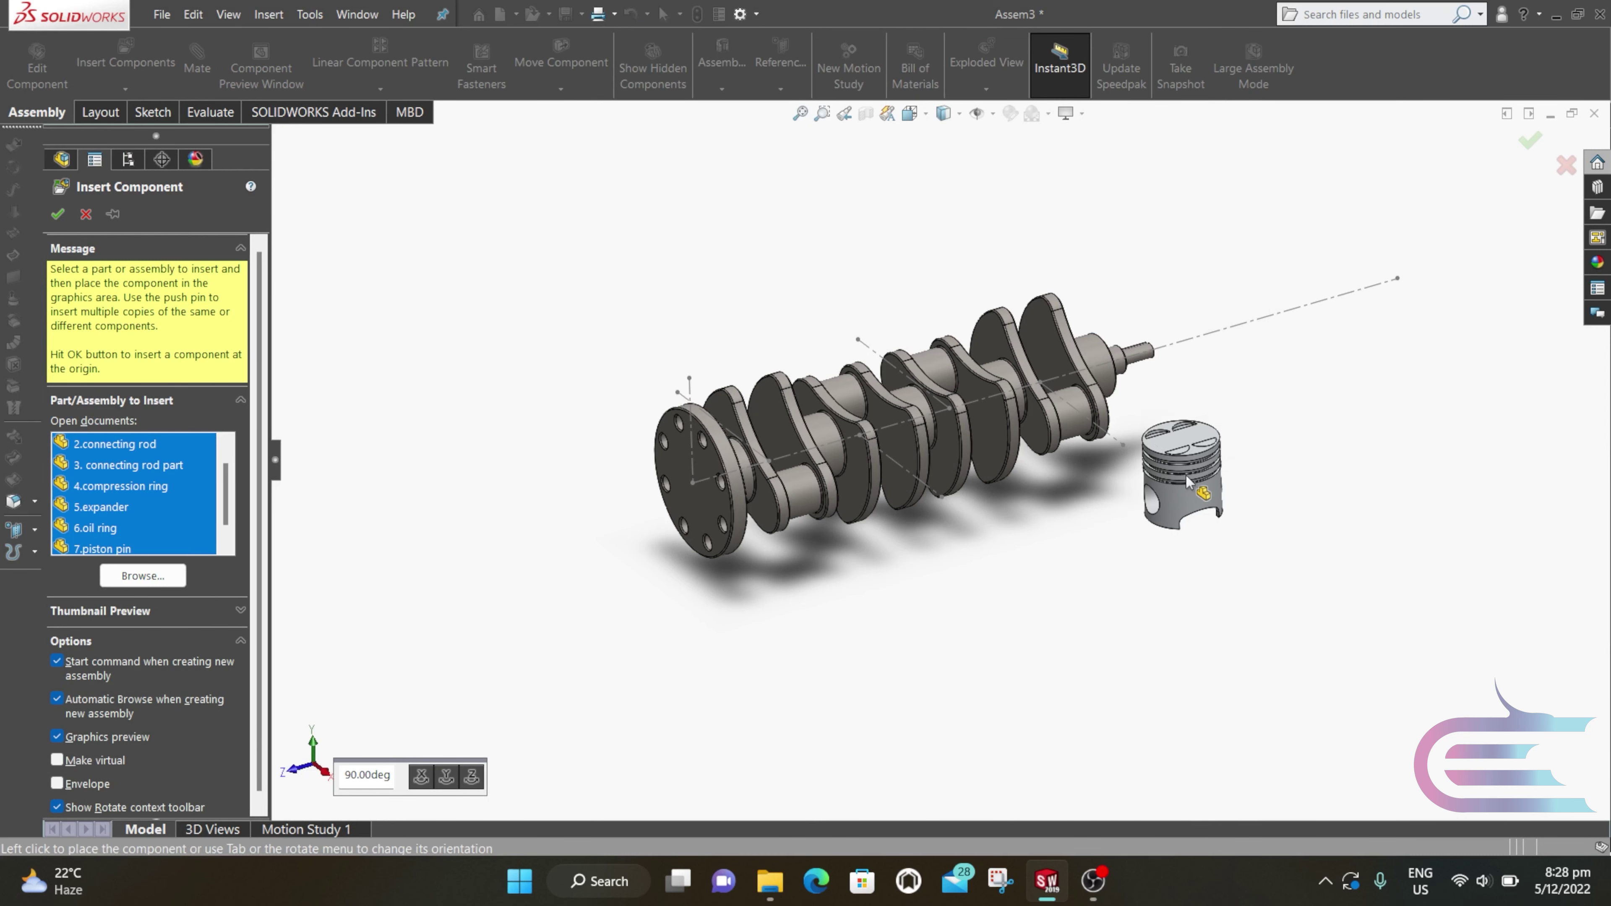
Step: Place the seven loaded parts one by one beside the crankshaft's narrow end and move the connecting rod clear of the piston
{"action": "left_click", "coordinate": [1215, 473]}
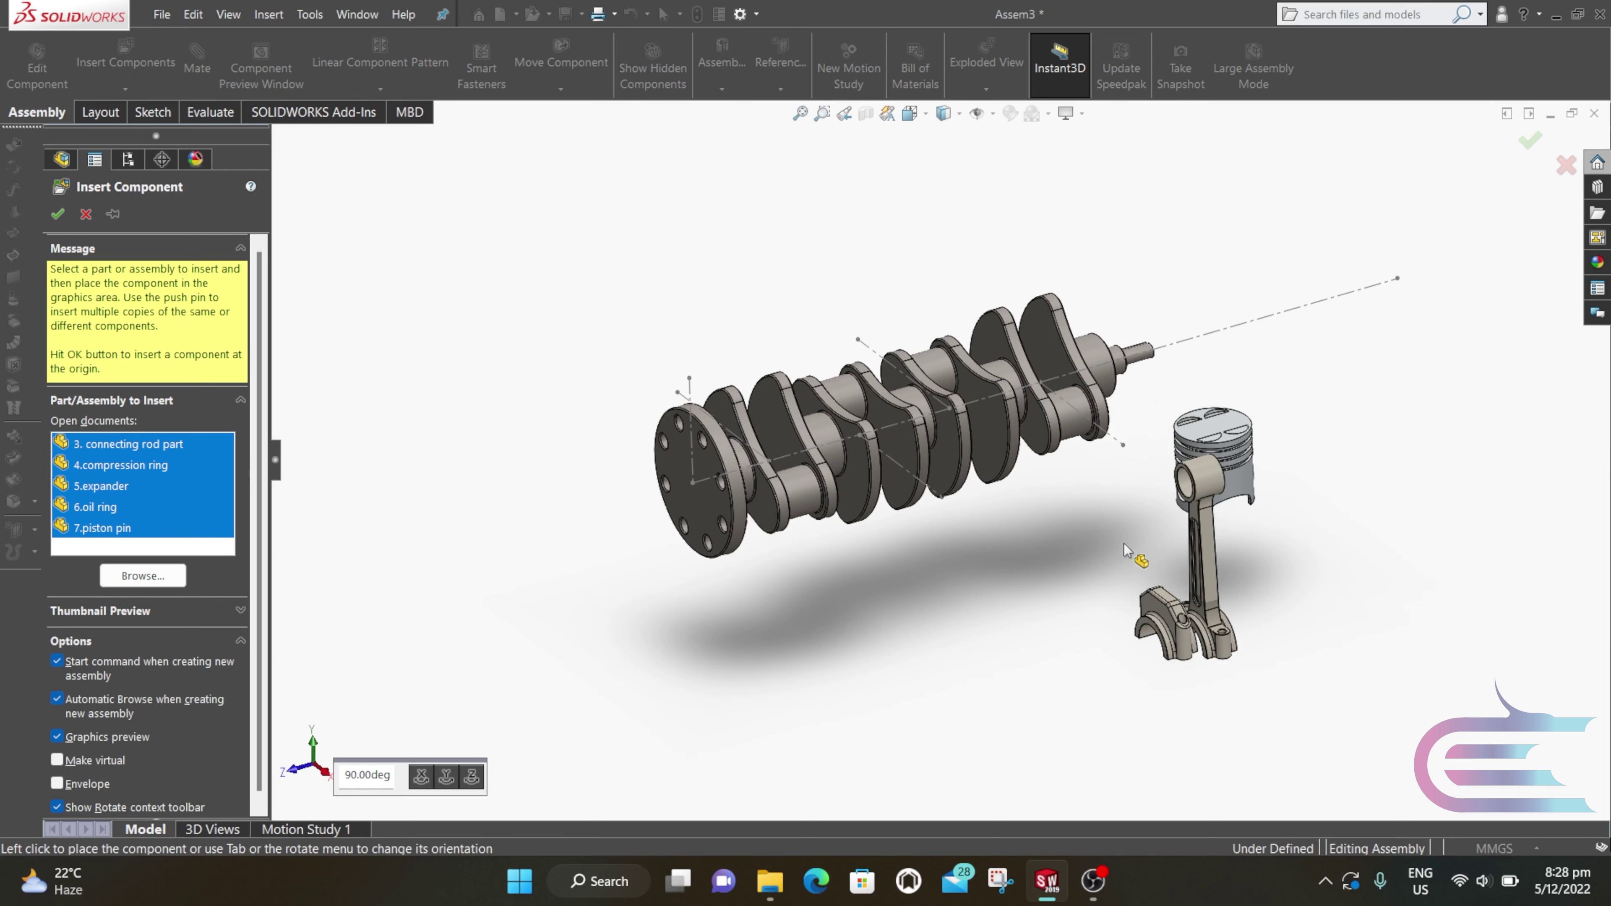
{"action": "left_click", "coordinate": [1136, 555]}
{"action": "scroll", "coordinate": [1263, 469], "scroll_direction": "down", "scroll_amount": 3}
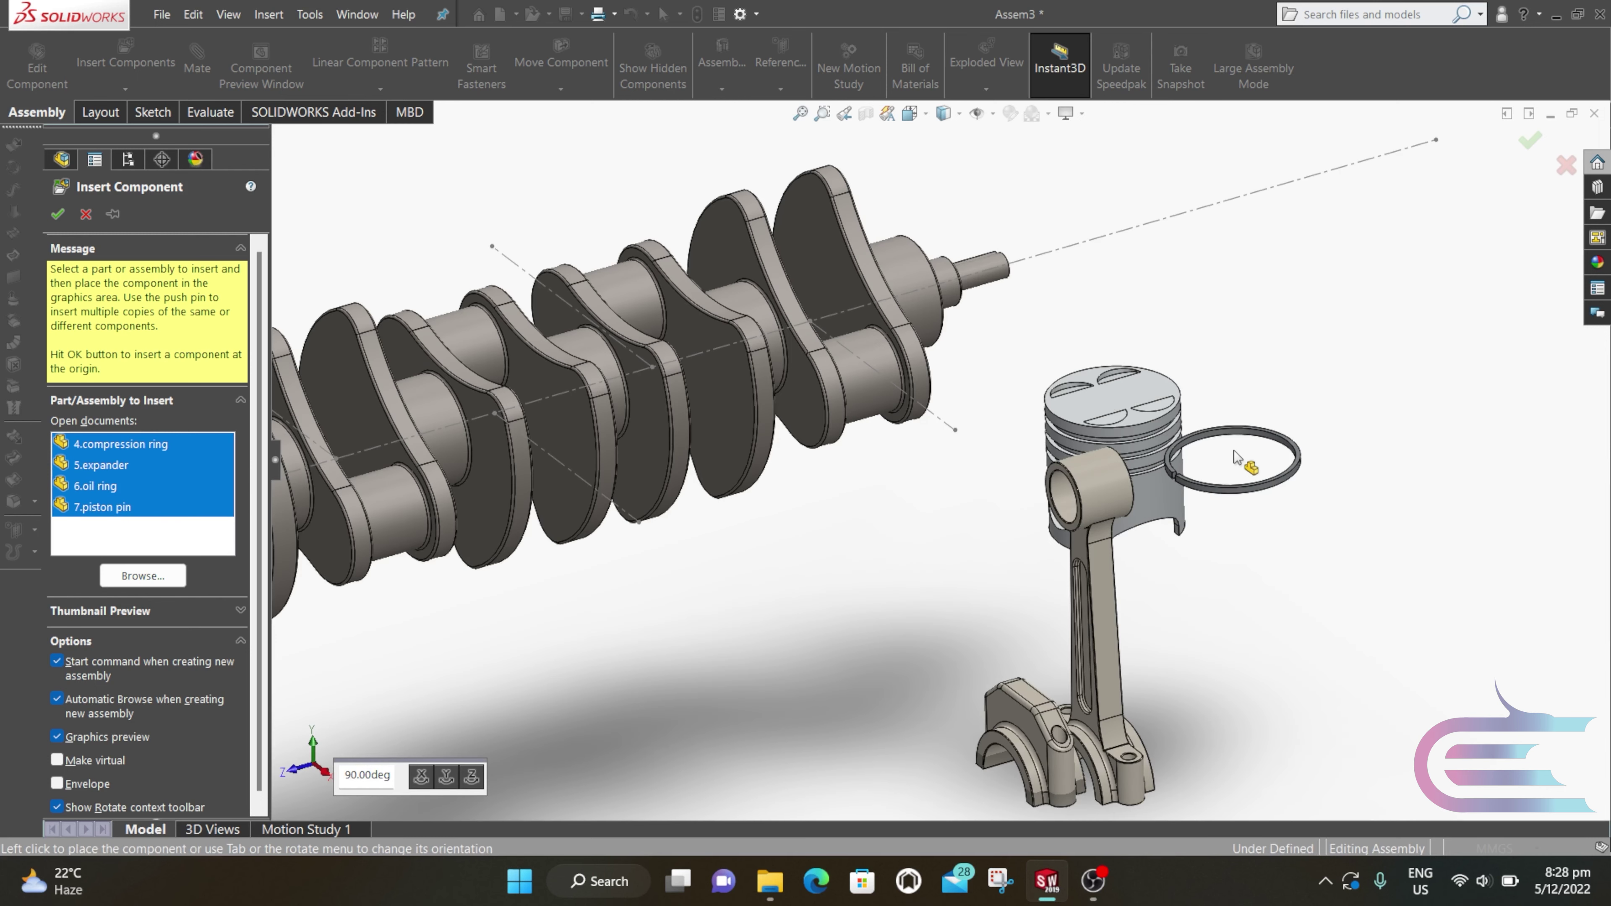
{"action": "left_click", "coordinate": [1291, 425]}
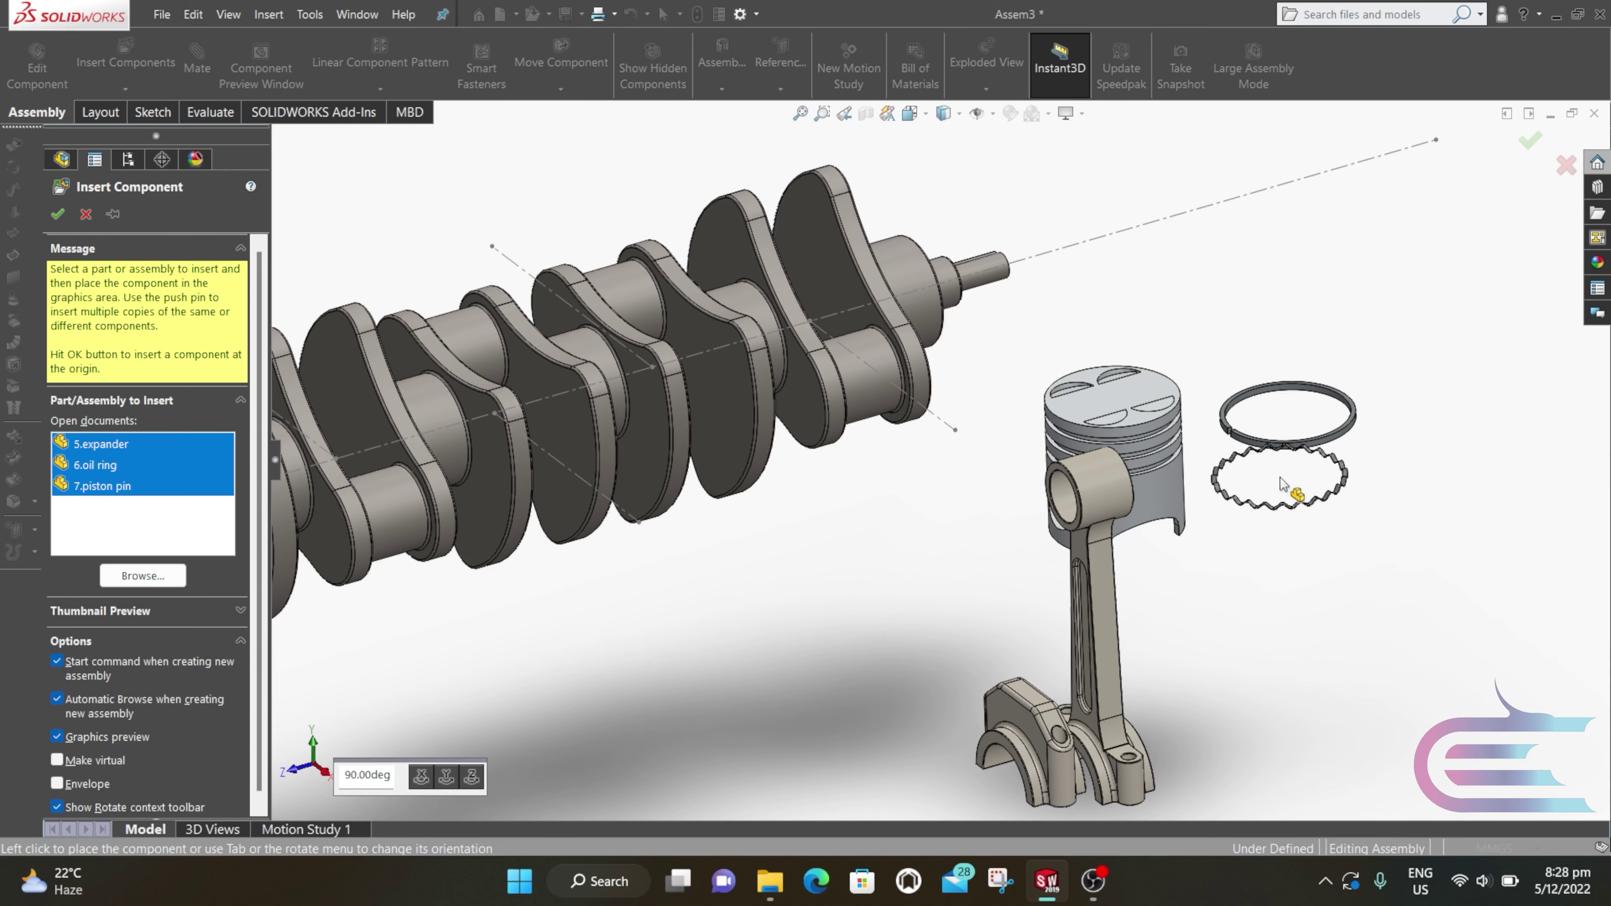
{"action": "left_click", "coordinate": [1287, 524]}
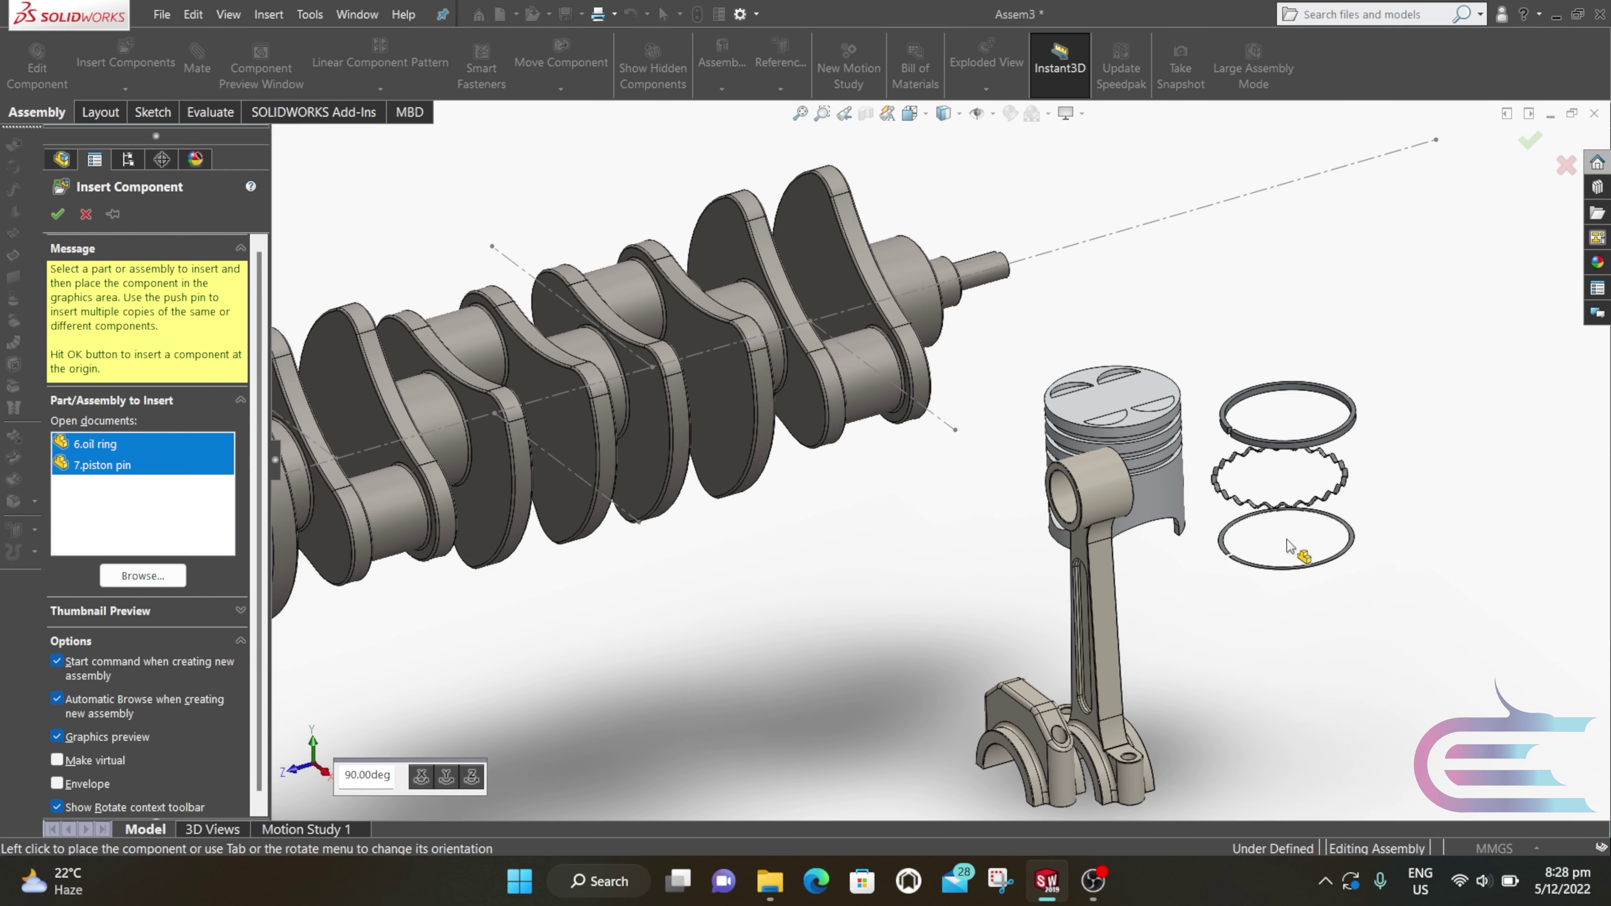
{"action": "left_click", "coordinate": [1287, 557]}
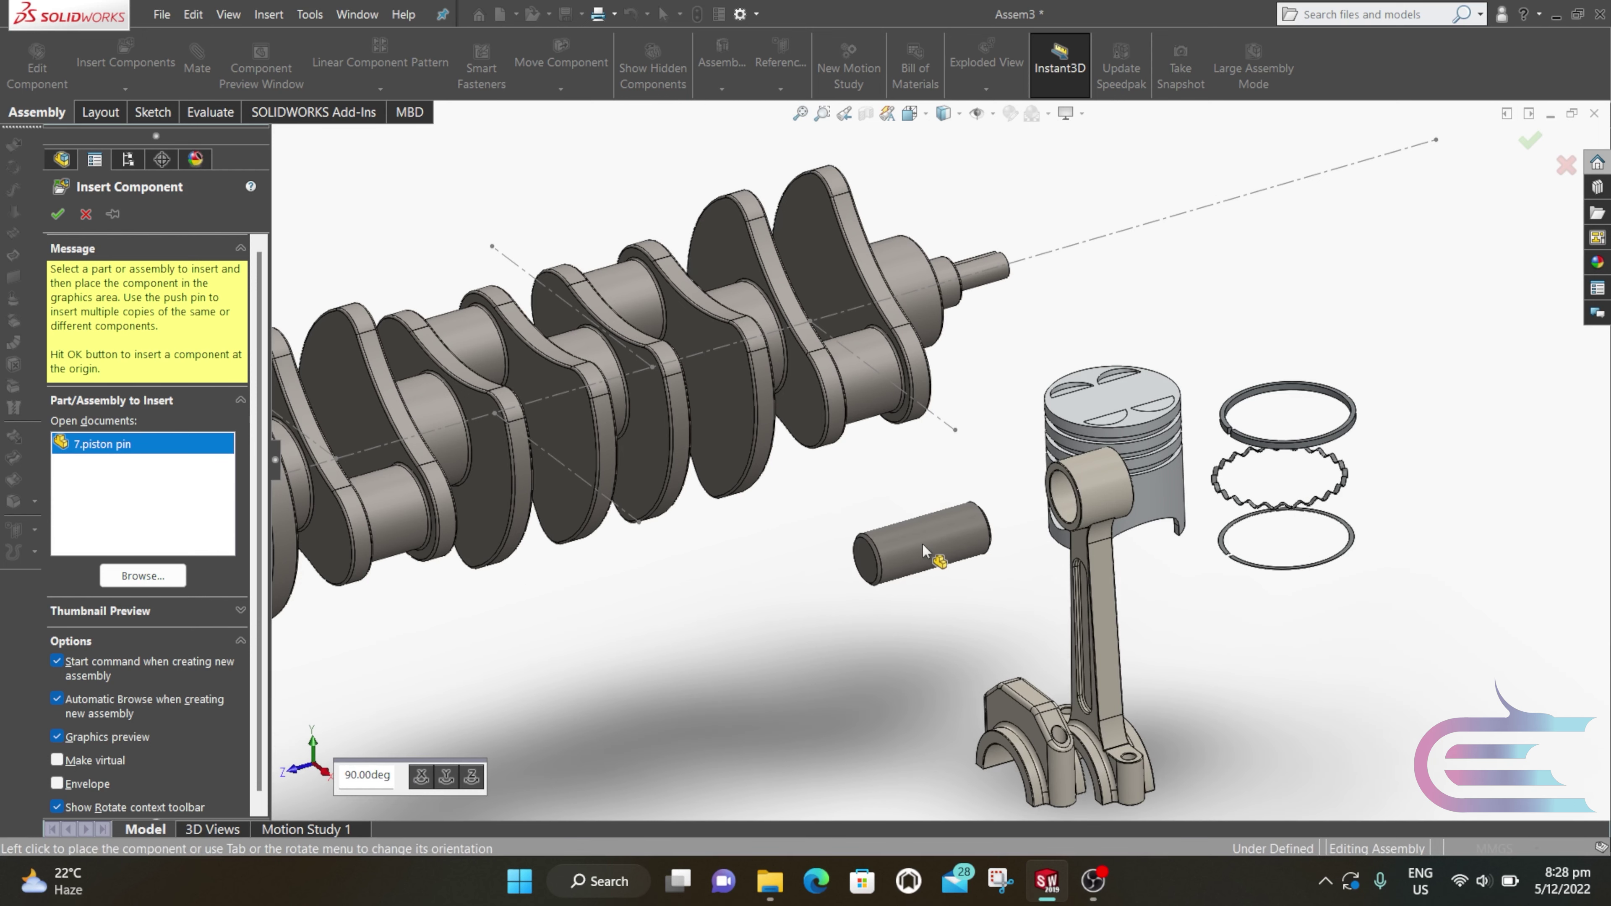
{"action": "left_click", "coordinate": [939, 551]}
{"action": "middle_click_drag", "start_coordinate": [939, 552], "coordinate": [863, 527]}
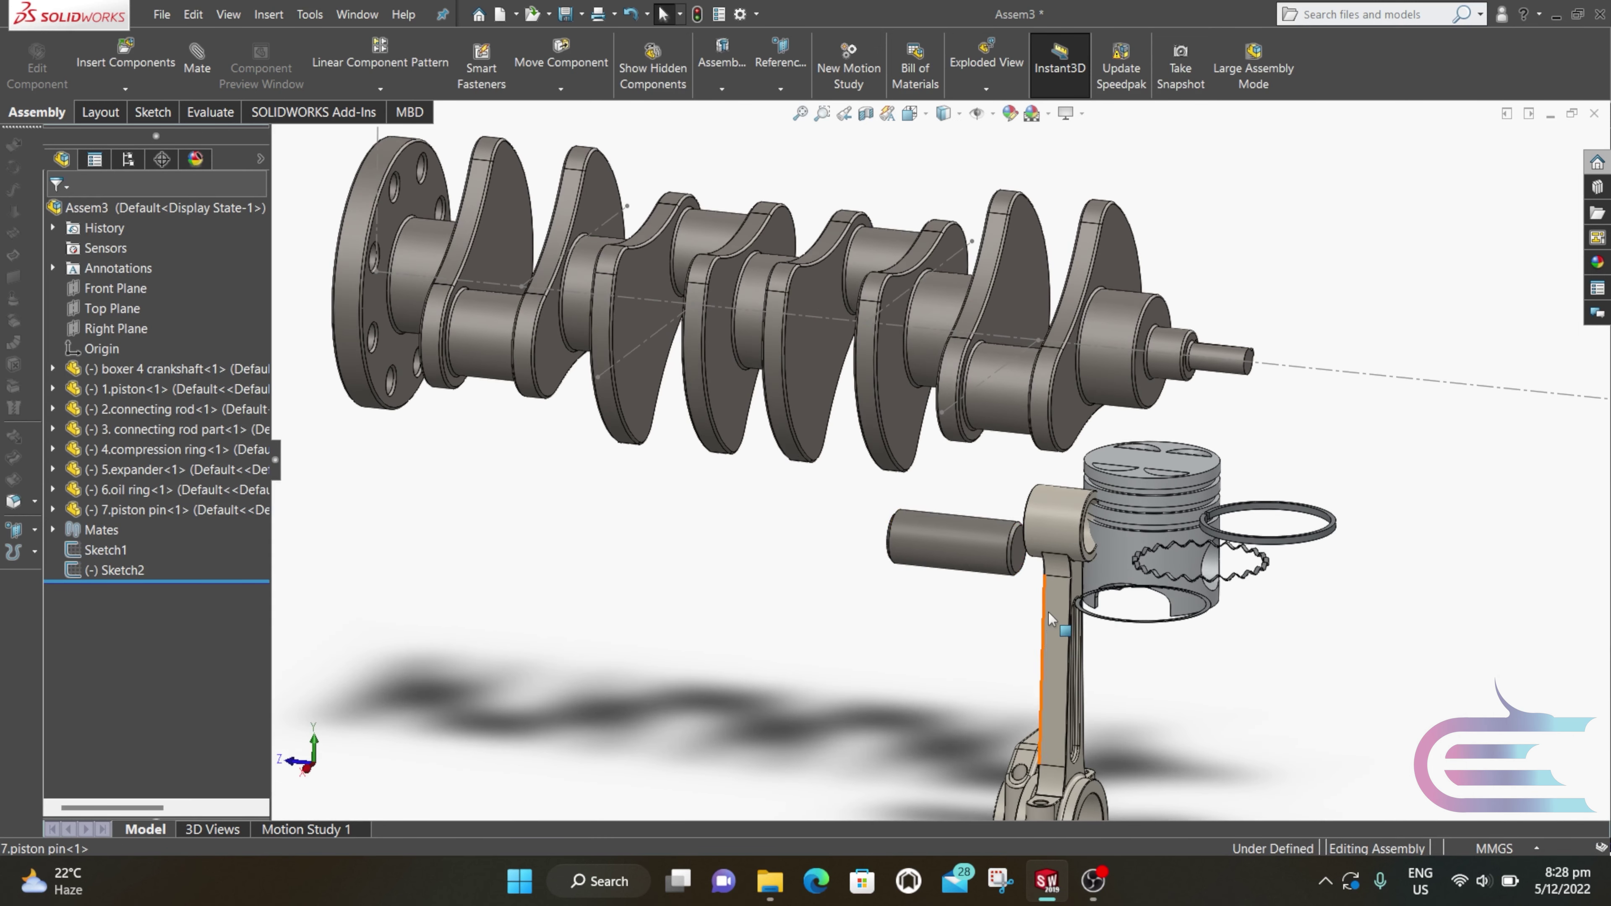
{"action": "left_click_drag", "start_coordinate": [1044, 614], "coordinate": [998, 621]}
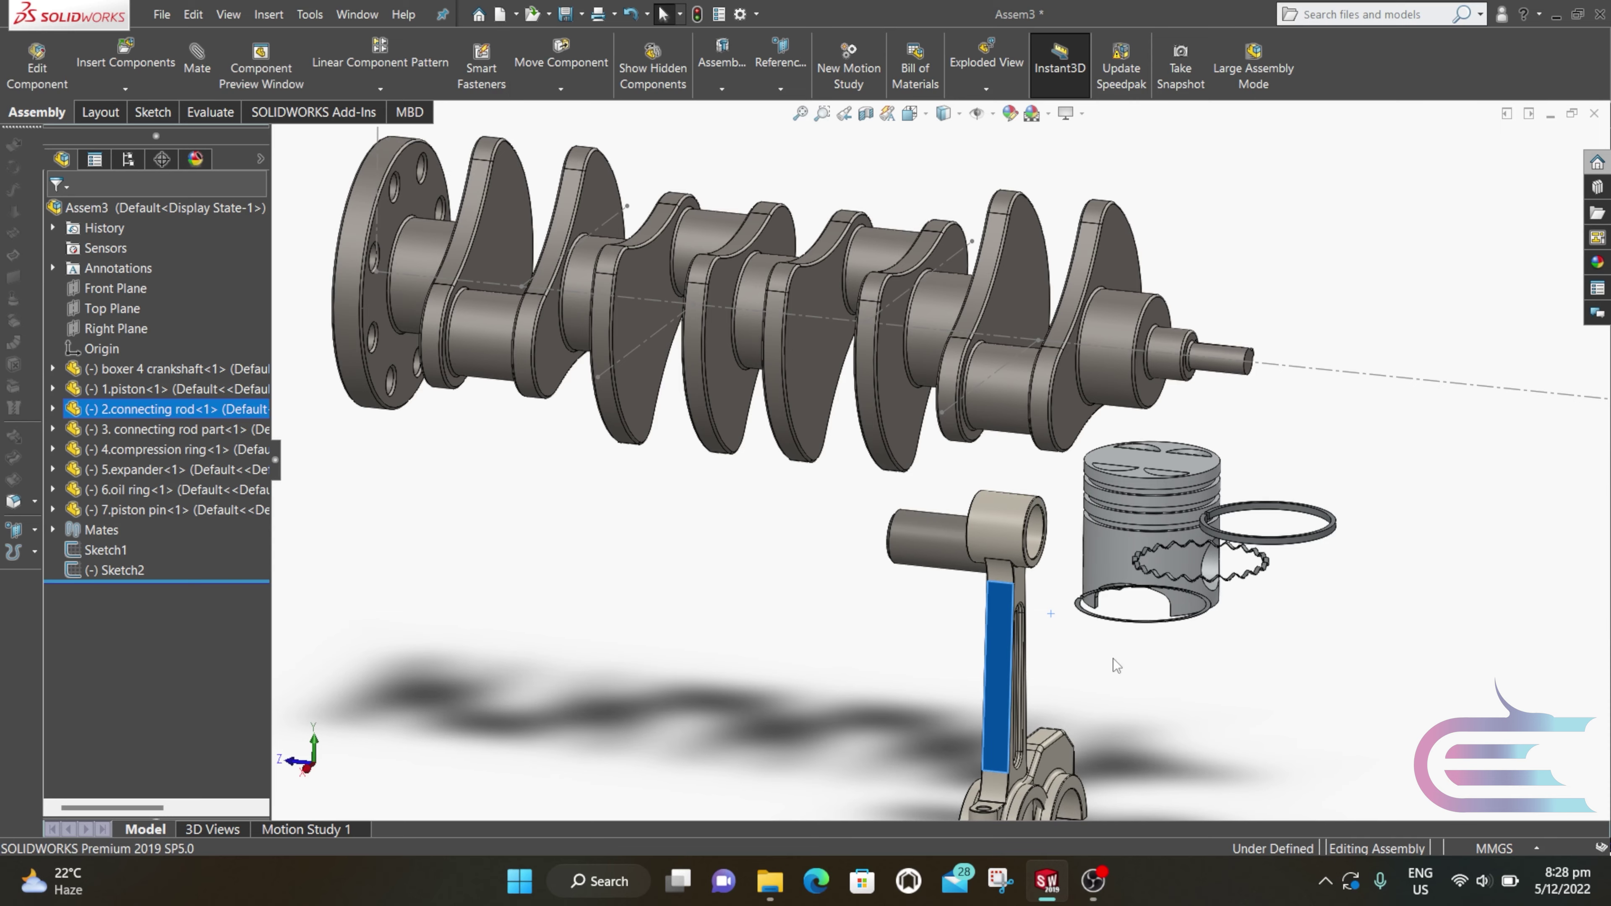
Step: Add a concentric mate between the compression ring's outer face and the cylindrical face of the piston's topmost groove
{"action": "scroll", "coordinate": [1071, 397], "scroll_direction": "down", "scroll_amount": 6}
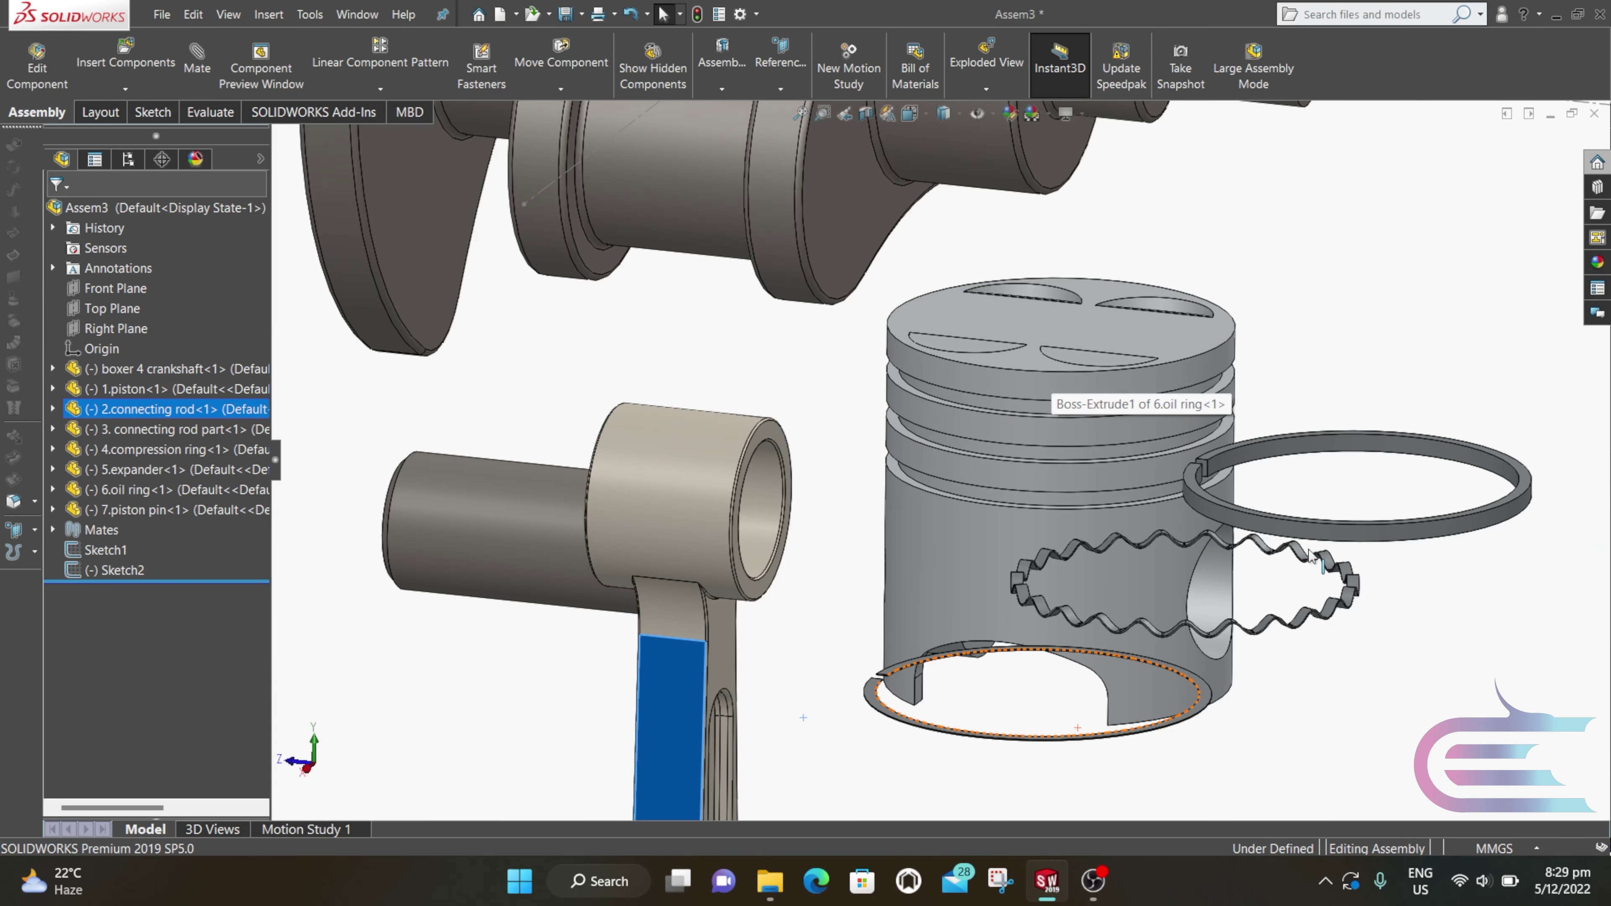
{"action": "left_click", "coordinate": [1327, 534]}
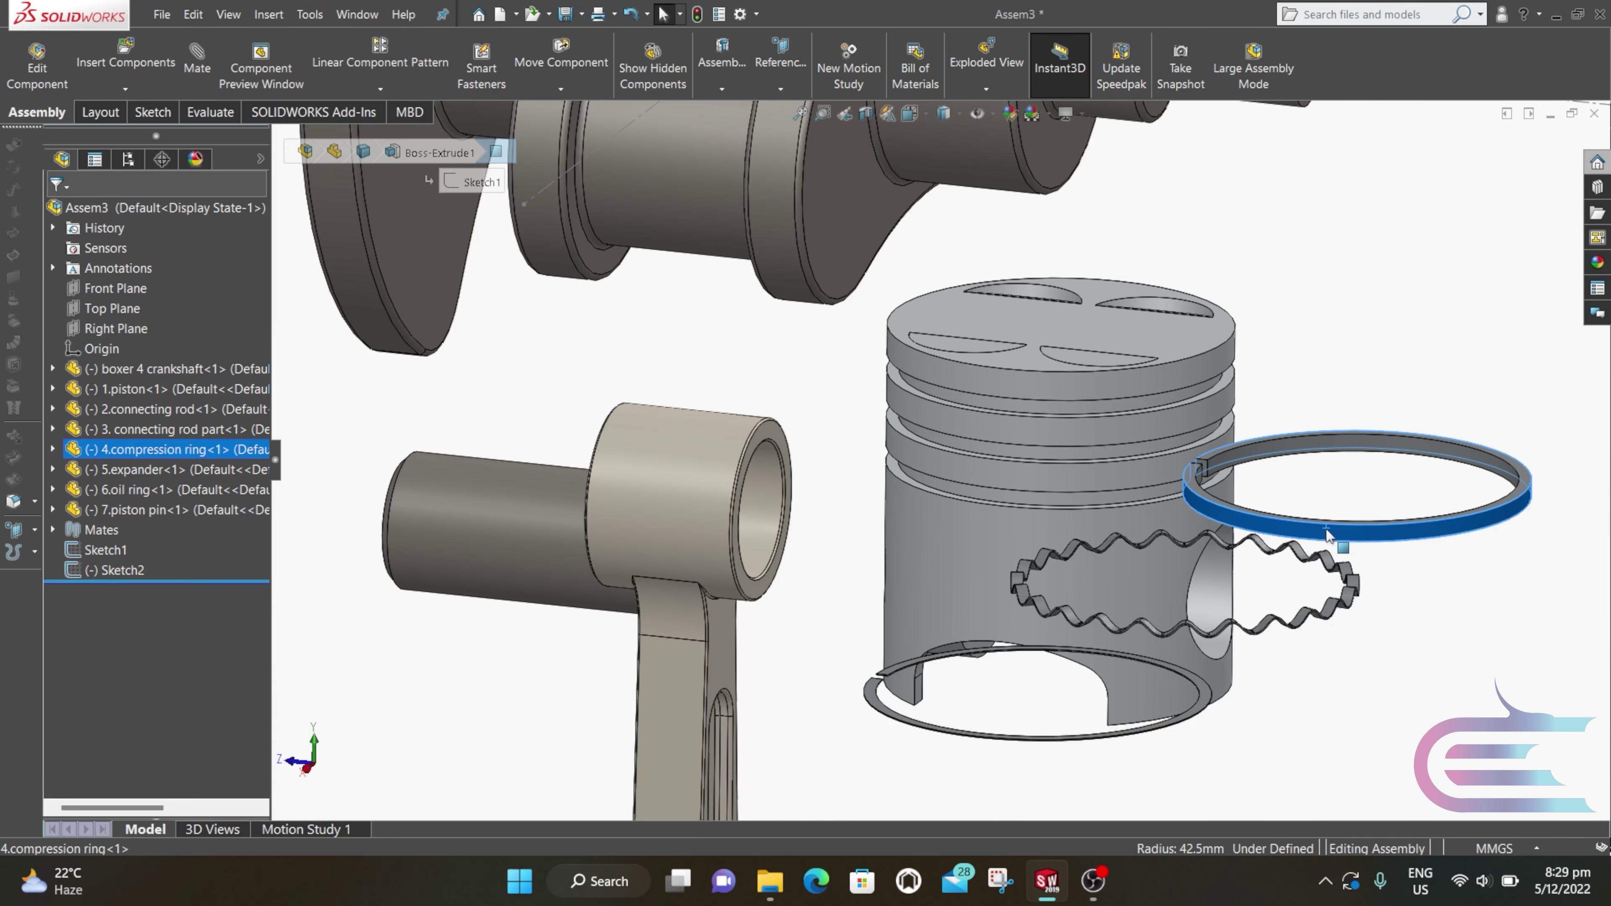
{"action": "left_click", "coordinate": [1090, 406], "text": "ctrl"}
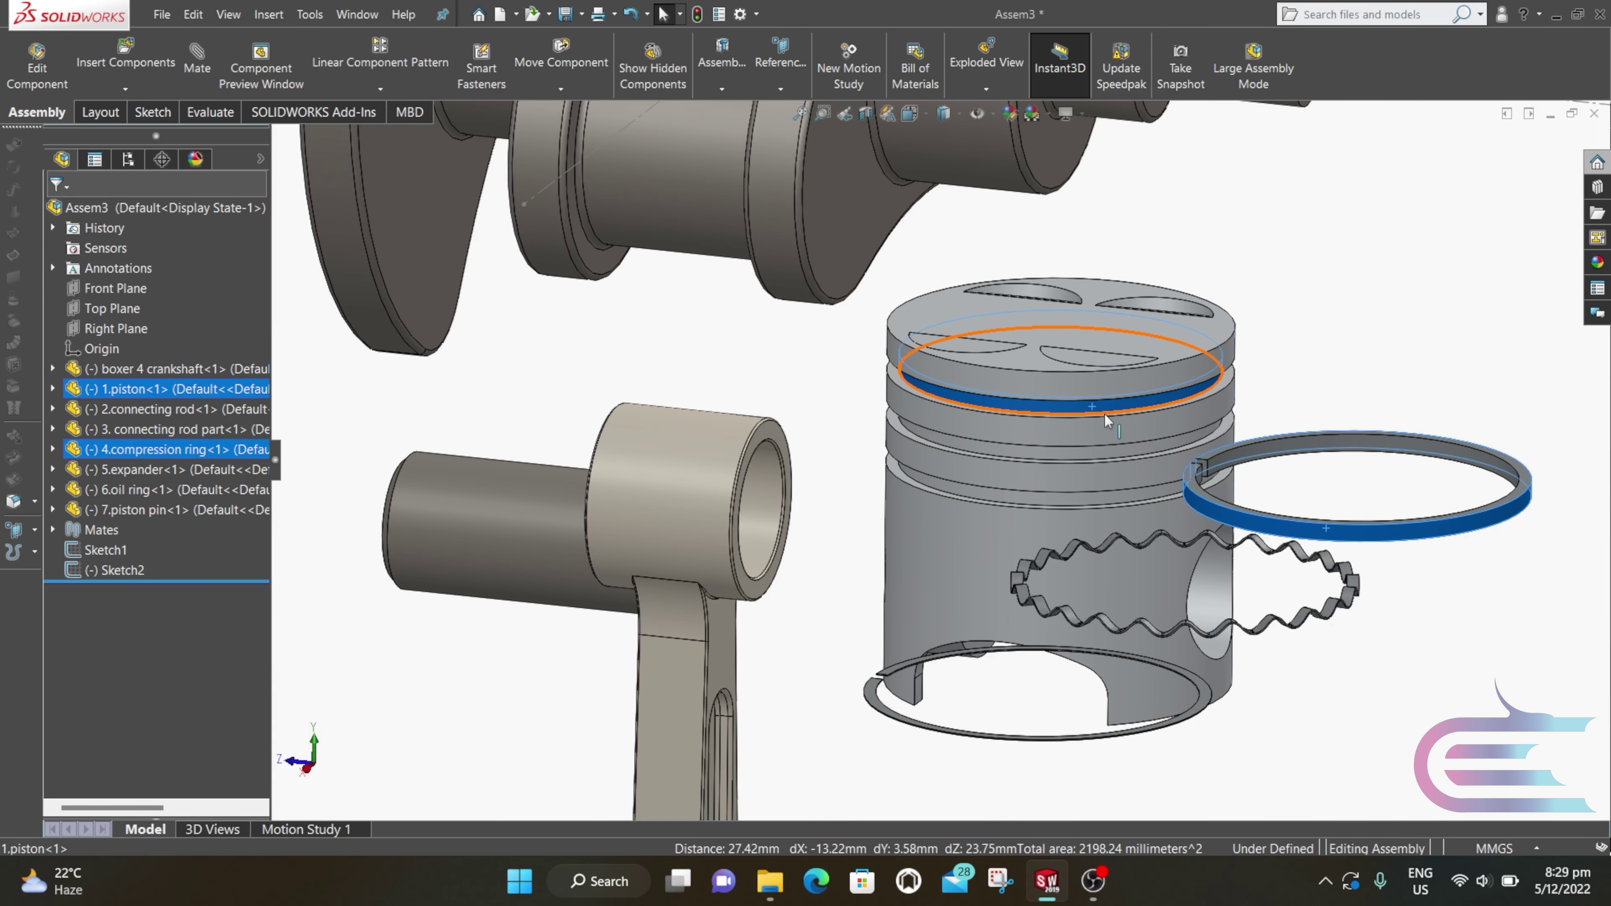
{"action": "left_click", "coordinate": [191, 71]}
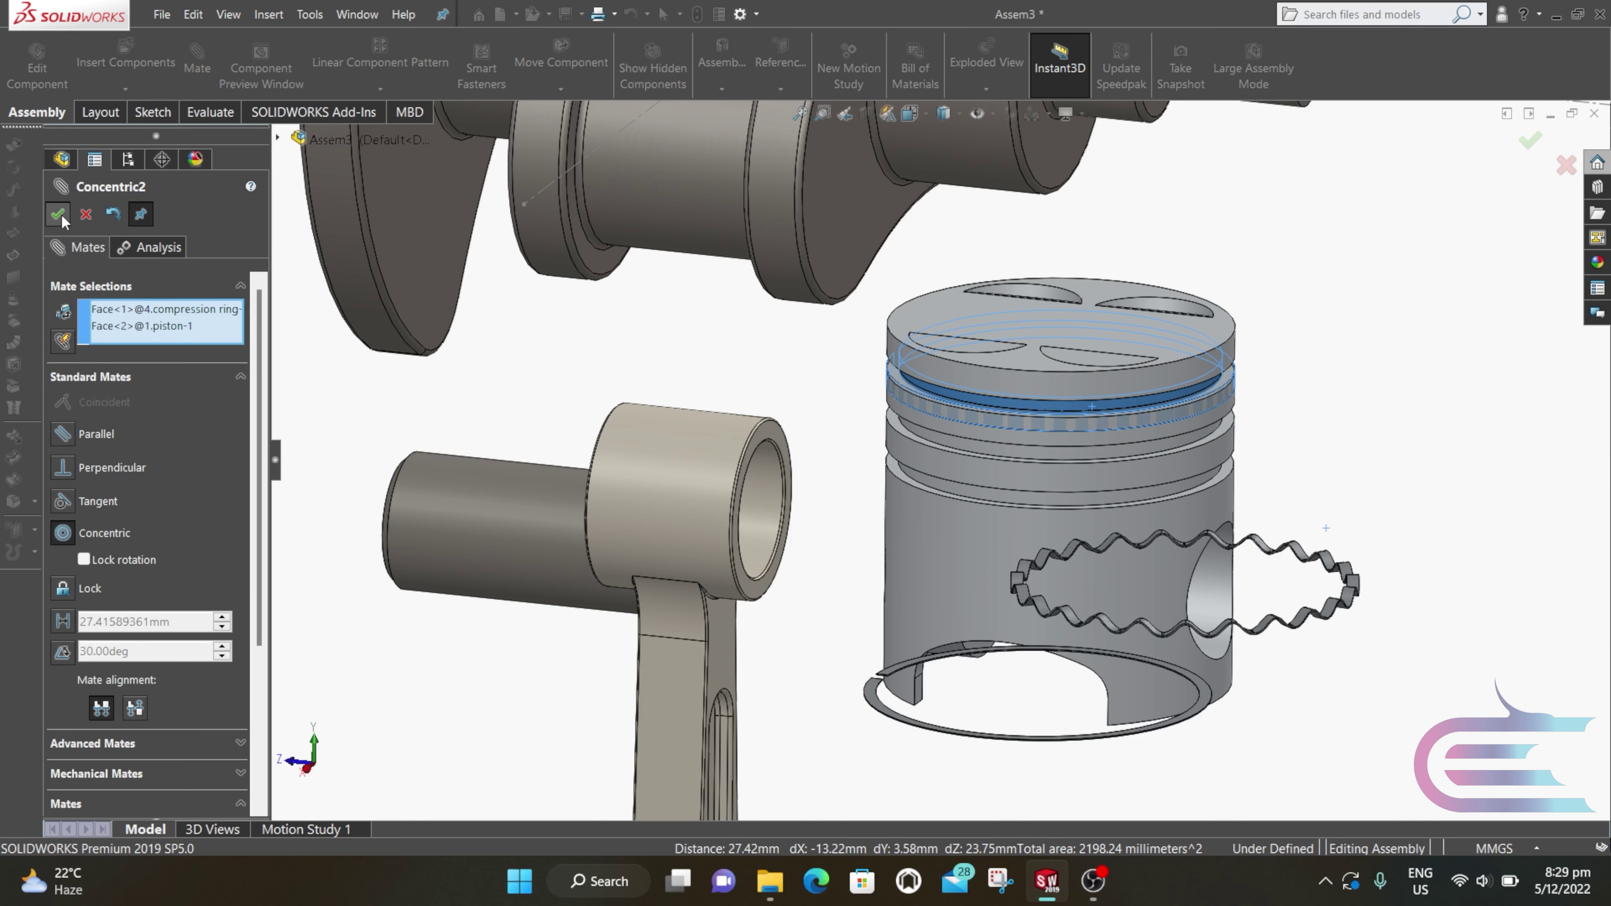
{"action": "left_click", "coordinate": [58, 214]}
Step: Mate the compression ring's top face coincident with the upper side face of the piston's topmost groove, and finish mating
{"action": "middle_click_drag", "start_coordinate": [955, 399], "coordinate": [1017, 411]}
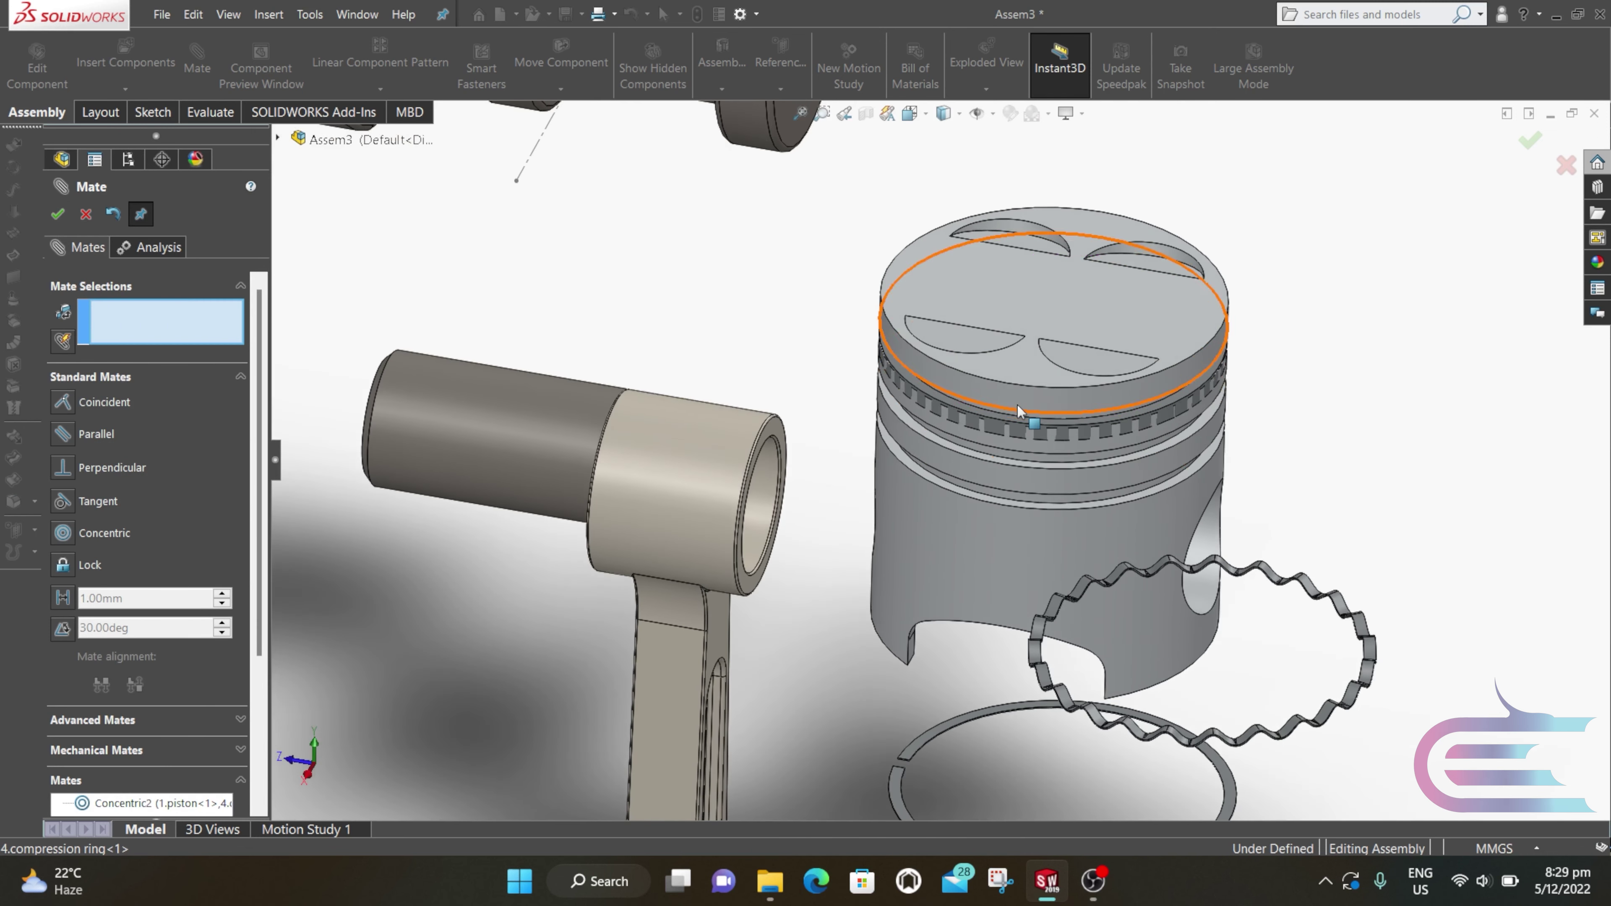
{"action": "scroll", "coordinate": [1018, 411], "scroll_direction": "down", "scroll_amount": 5}
{"action": "left_click", "coordinate": [974, 427]}
{"action": "scroll", "coordinate": [974, 428], "scroll_direction": "down", "scroll_amount": 5}
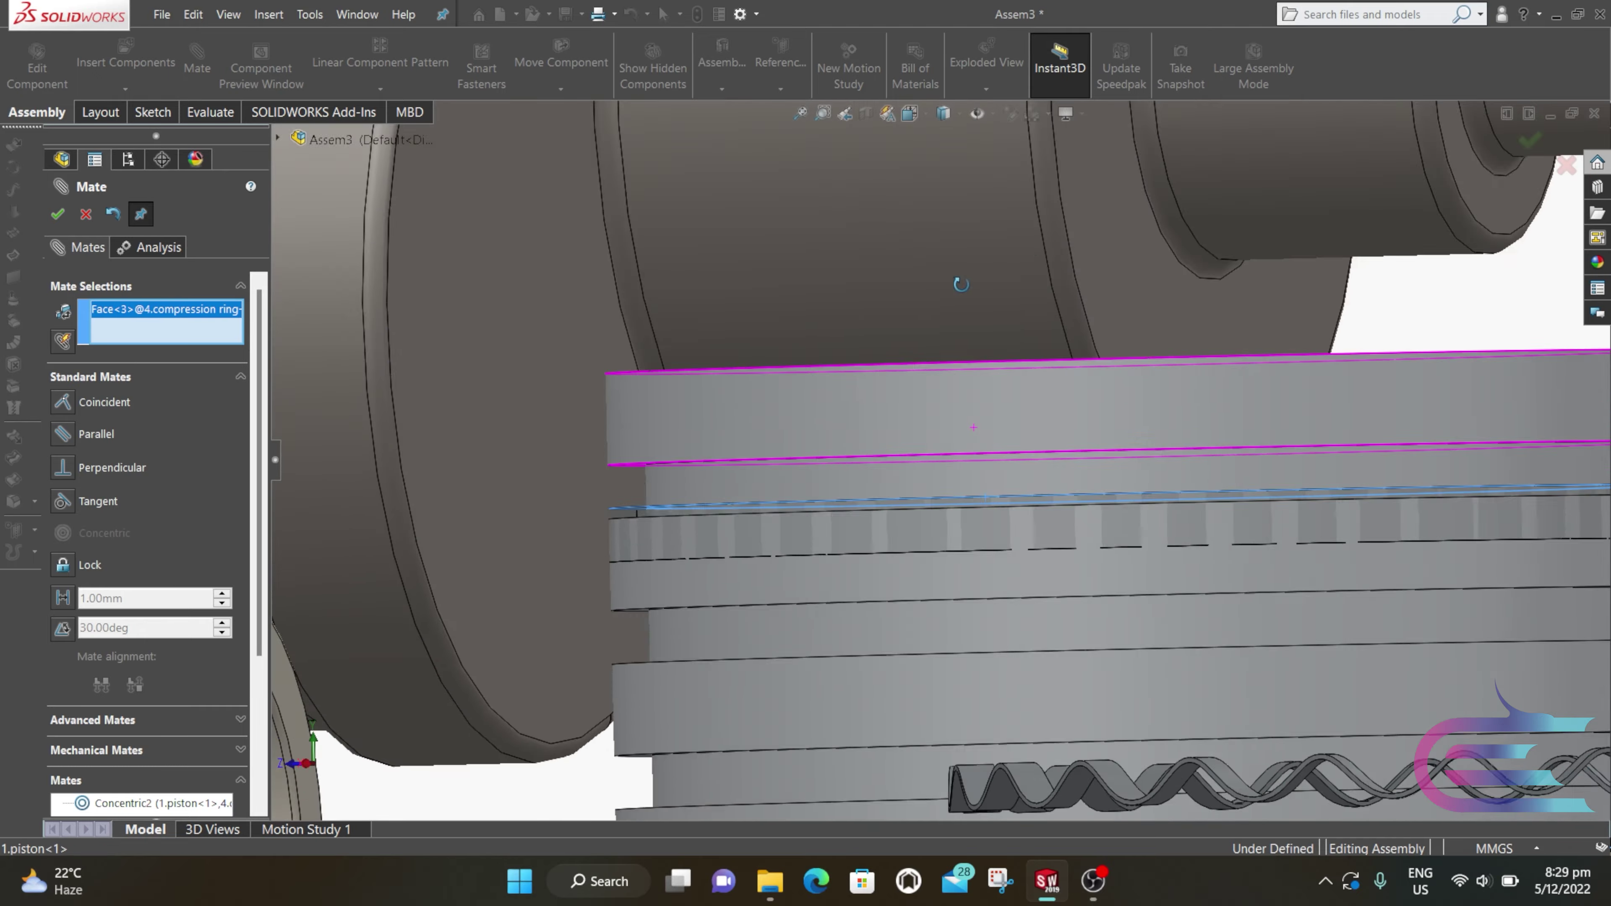
{"action": "scroll", "coordinate": [961, 284], "scroll_direction": "up", "scroll_amount": 5}
{"action": "middle_click_drag", "start_coordinate": [960, 366], "coordinate": [888, 254]}
{"action": "scroll", "coordinate": [873, 265], "scroll_direction": "down", "scroll_amount": 8}
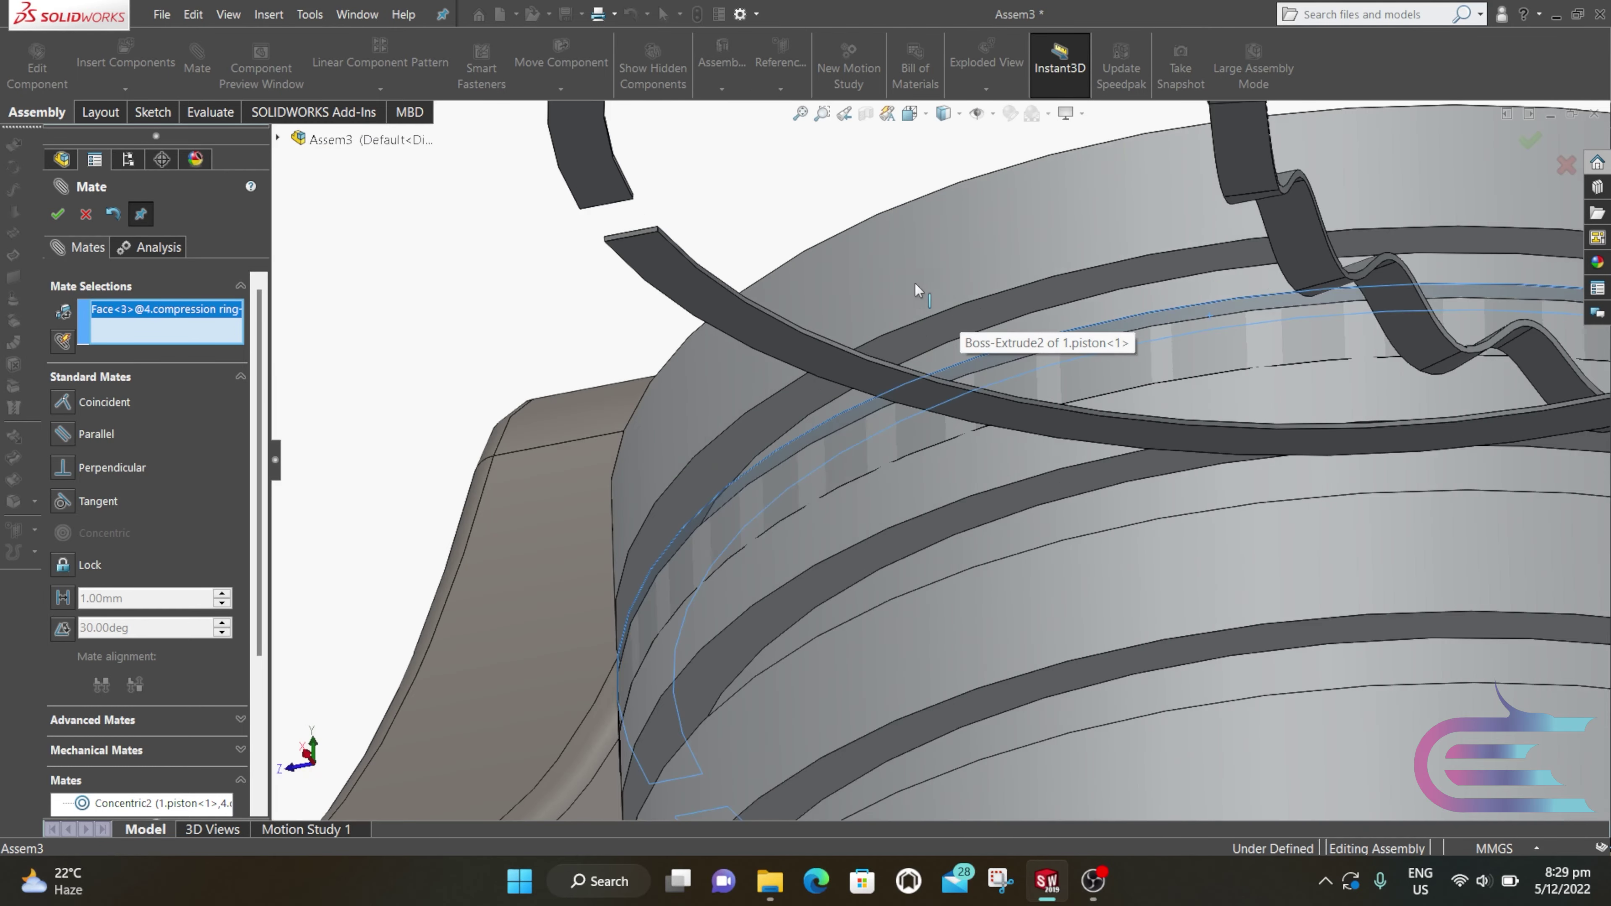
{"action": "left_click", "coordinate": [998, 302]}
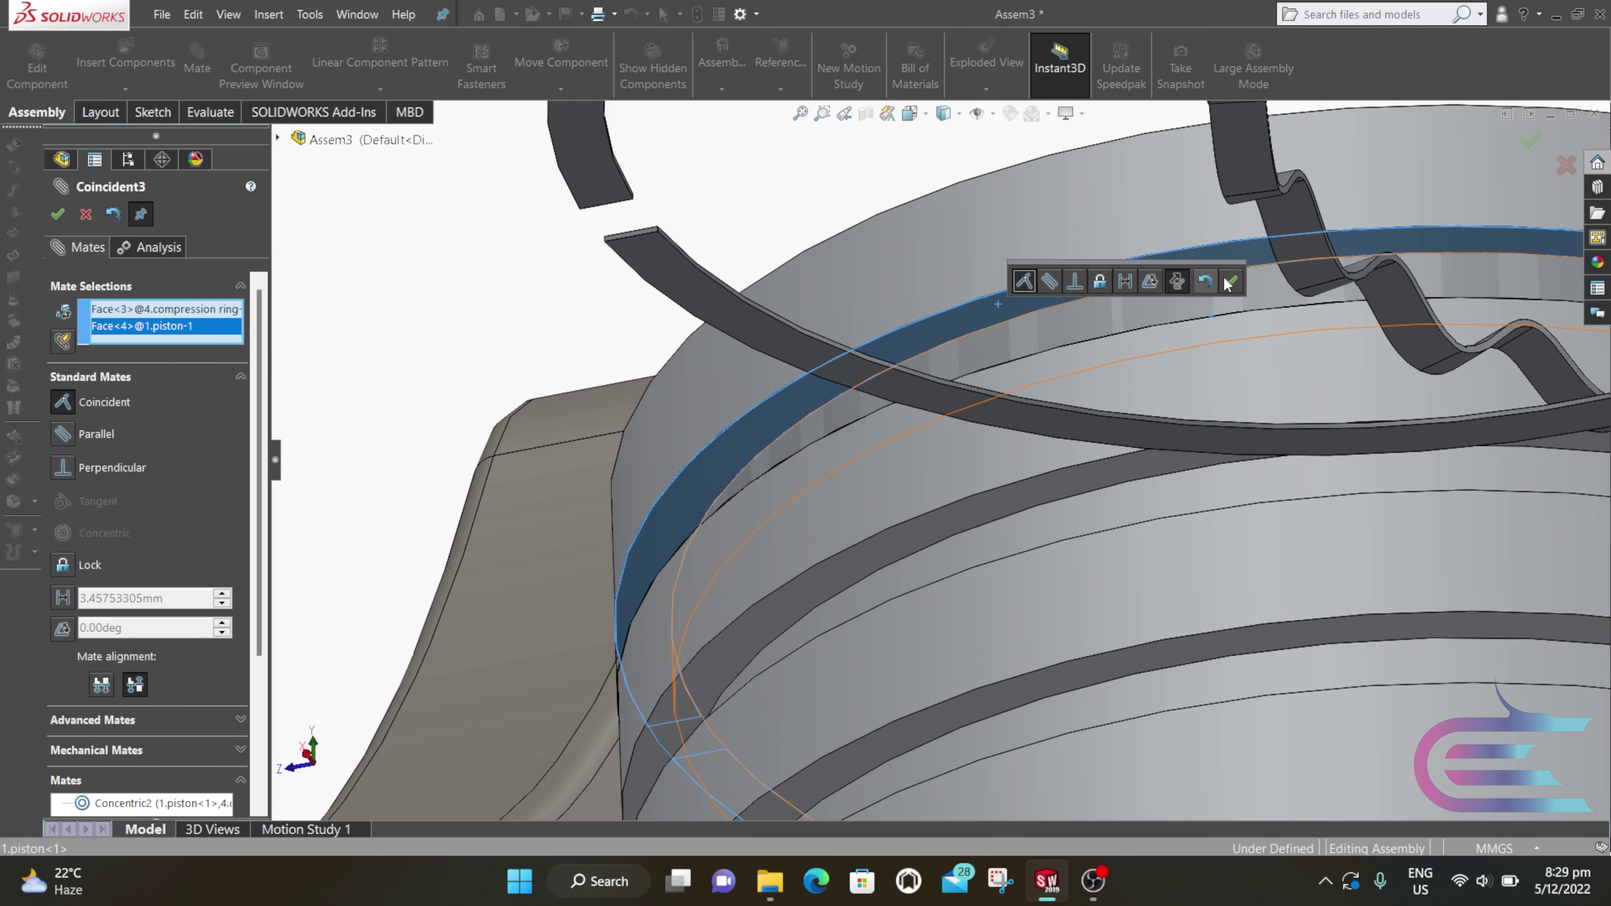
{"action": "left_click", "coordinate": [1231, 282]}
{"action": "scroll", "coordinate": [1205, 292], "scroll_direction": "up", "scroll_amount": 5}
{"action": "middle_click_drag", "start_coordinate": [1205, 292], "coordinate": [1088, 494]}
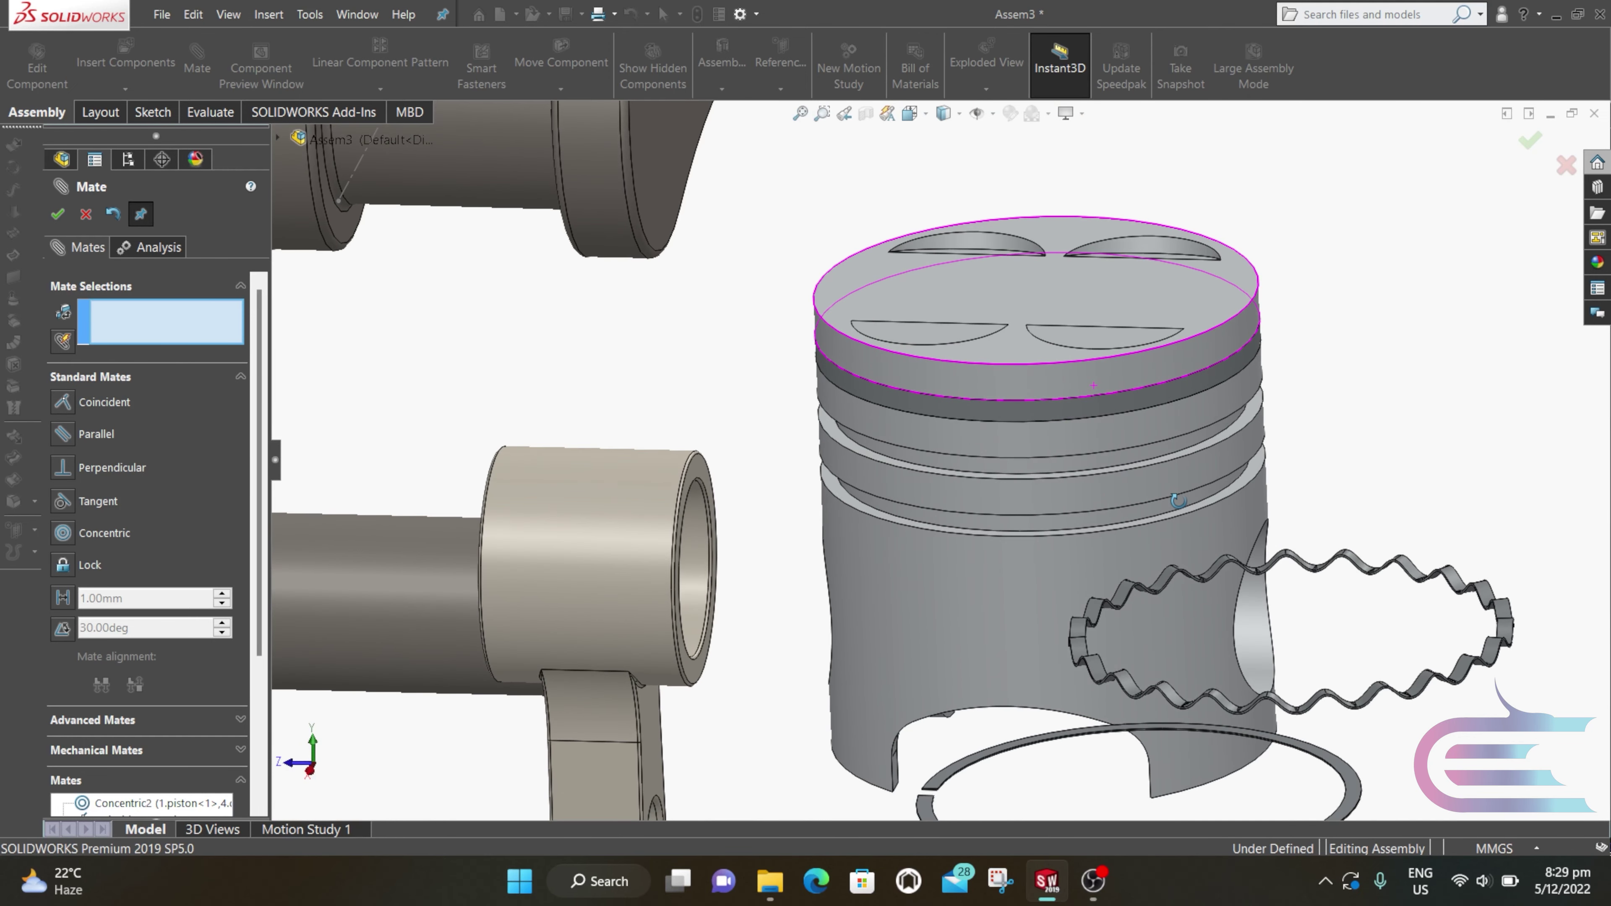
{"action": "left_click", "coordinate": [93, 213]}
Step: Copy the compression ring with its mates into the piston's second groove, referencing that groove's cylindrical face and upper side face
{"action": "left_click", "coordinate": [124, 89]}
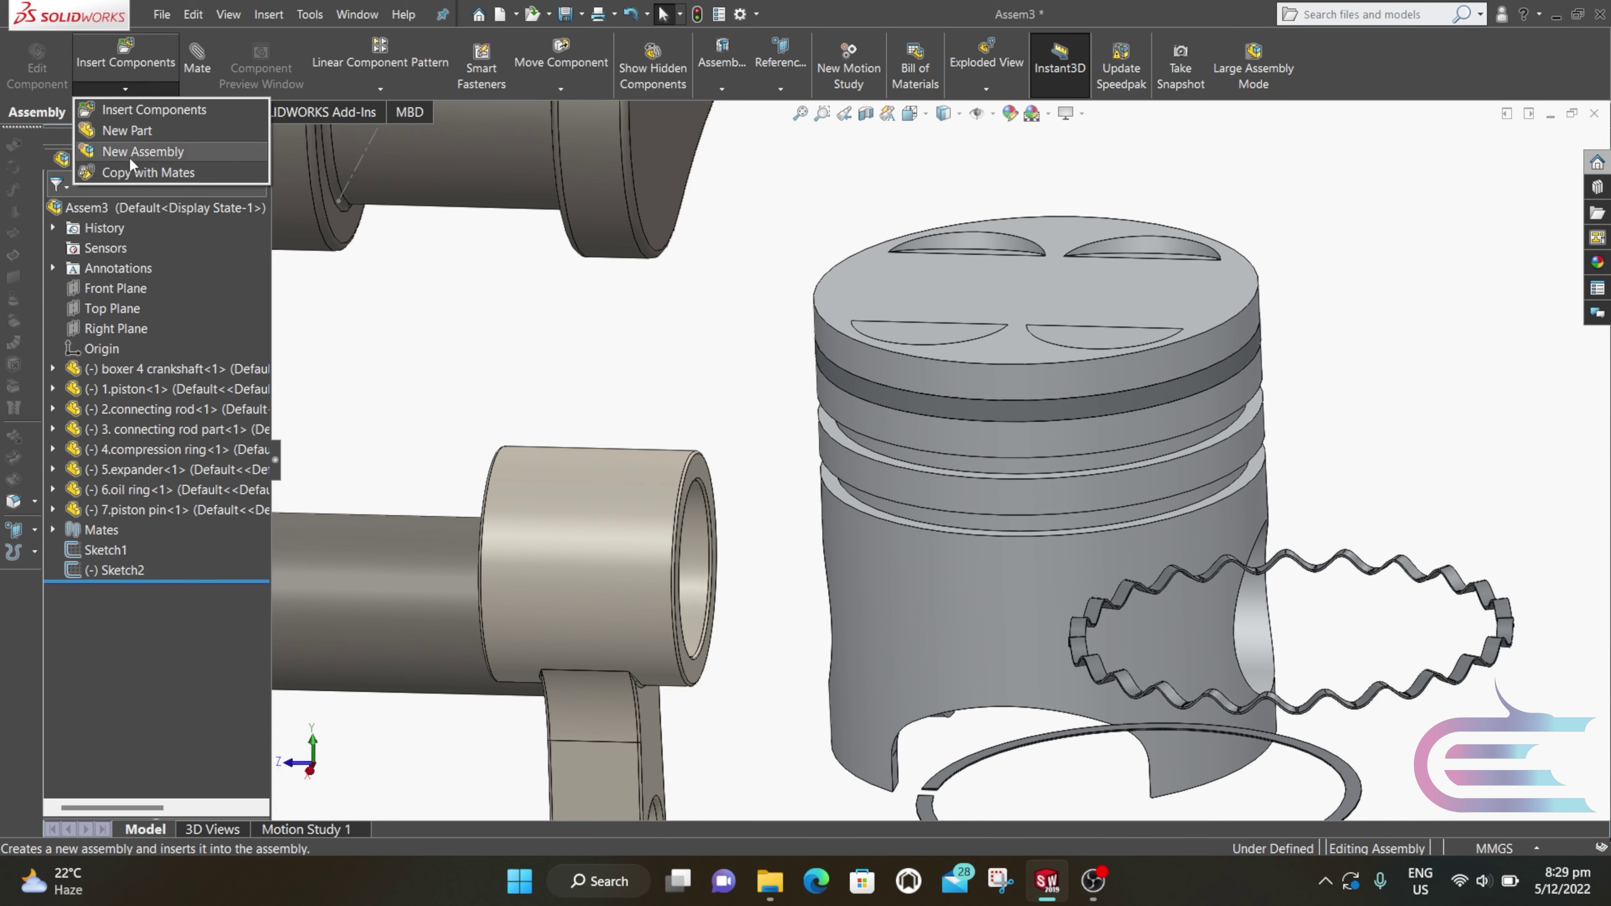
{"action": "left_click", "coordinate": [131, 170]}
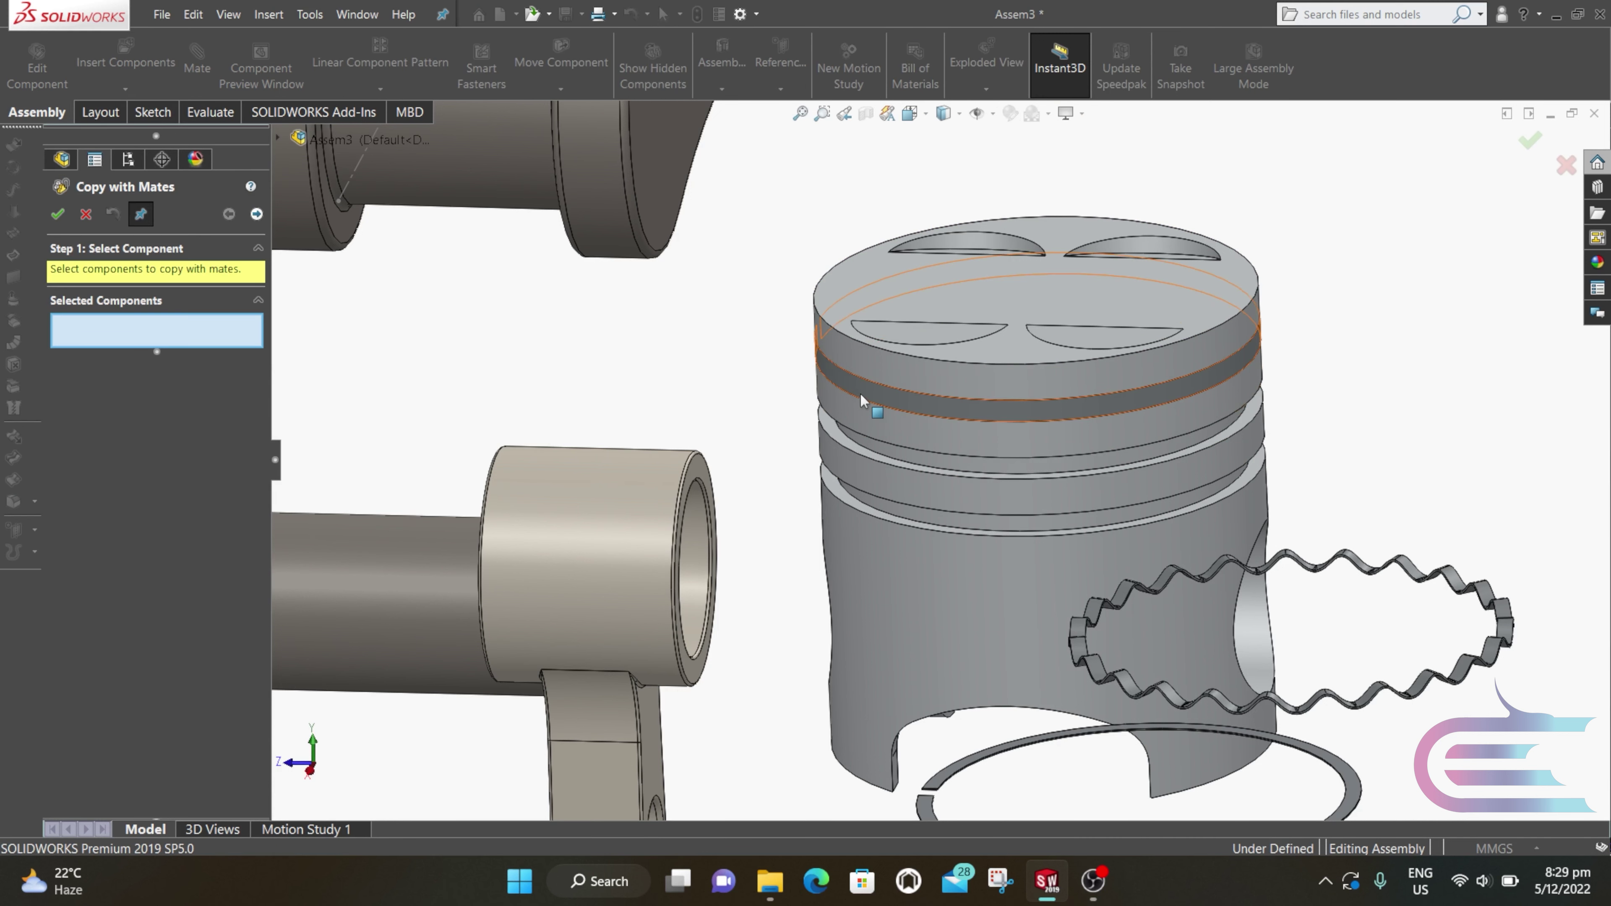
{"action": "left_click", "coordinate": [828, 399]}
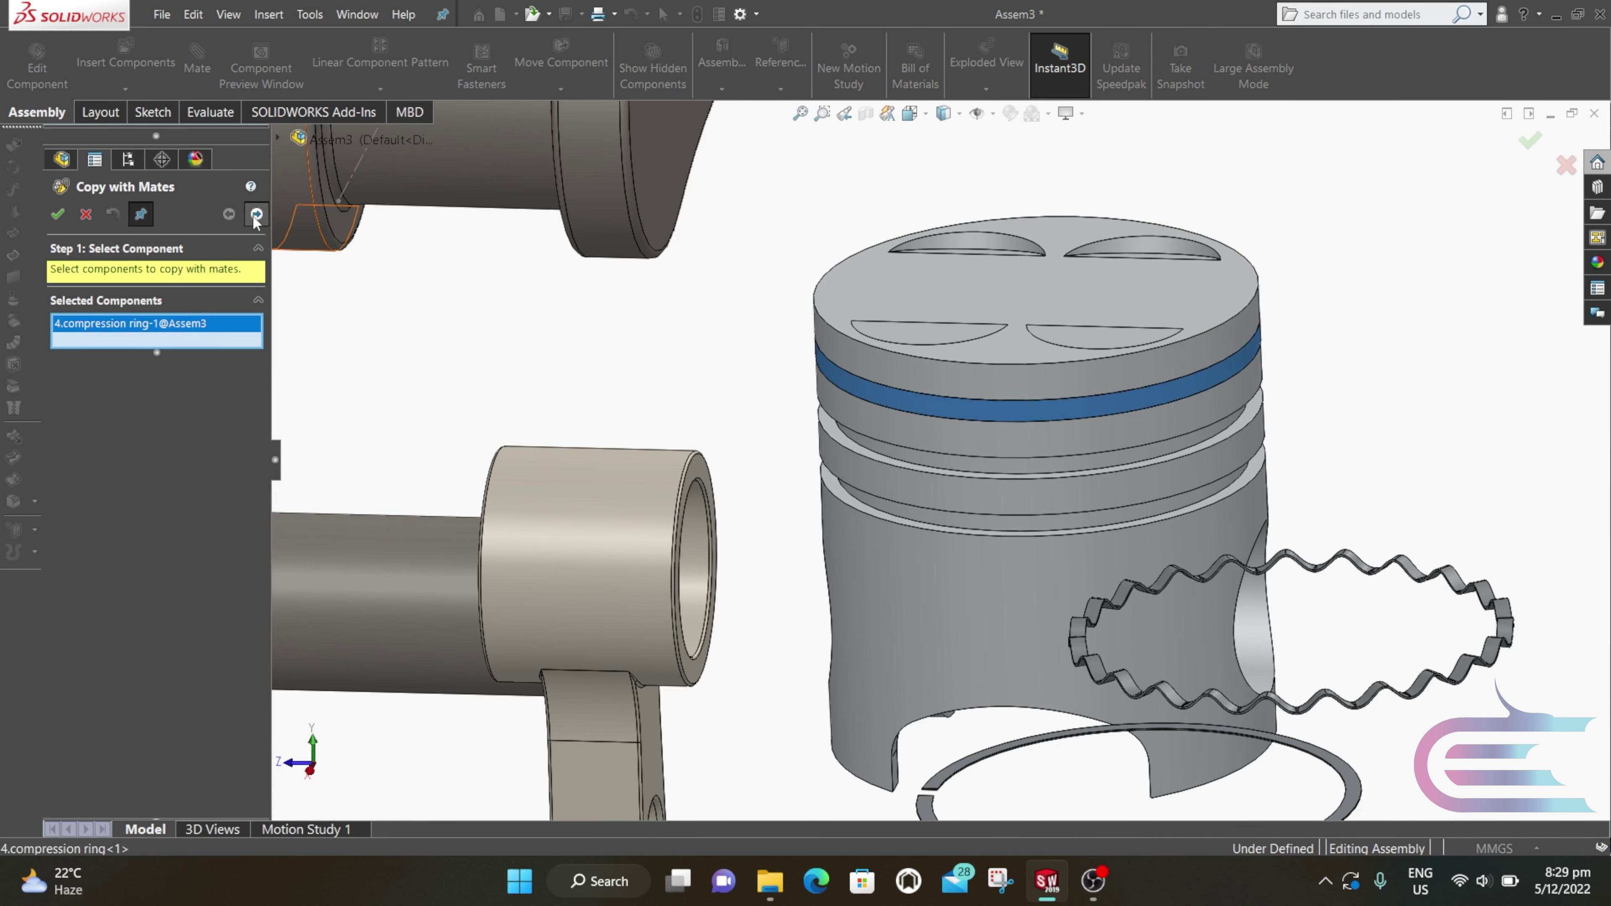
{"action": "left_click", "coordinate": [256, 214]}
{"action": "left_click", "coordinate": [932, 459]}
{"action": "scroll", "coordinate": [934, 461], "scroll_direction": "down", "scroll_amount": 6}
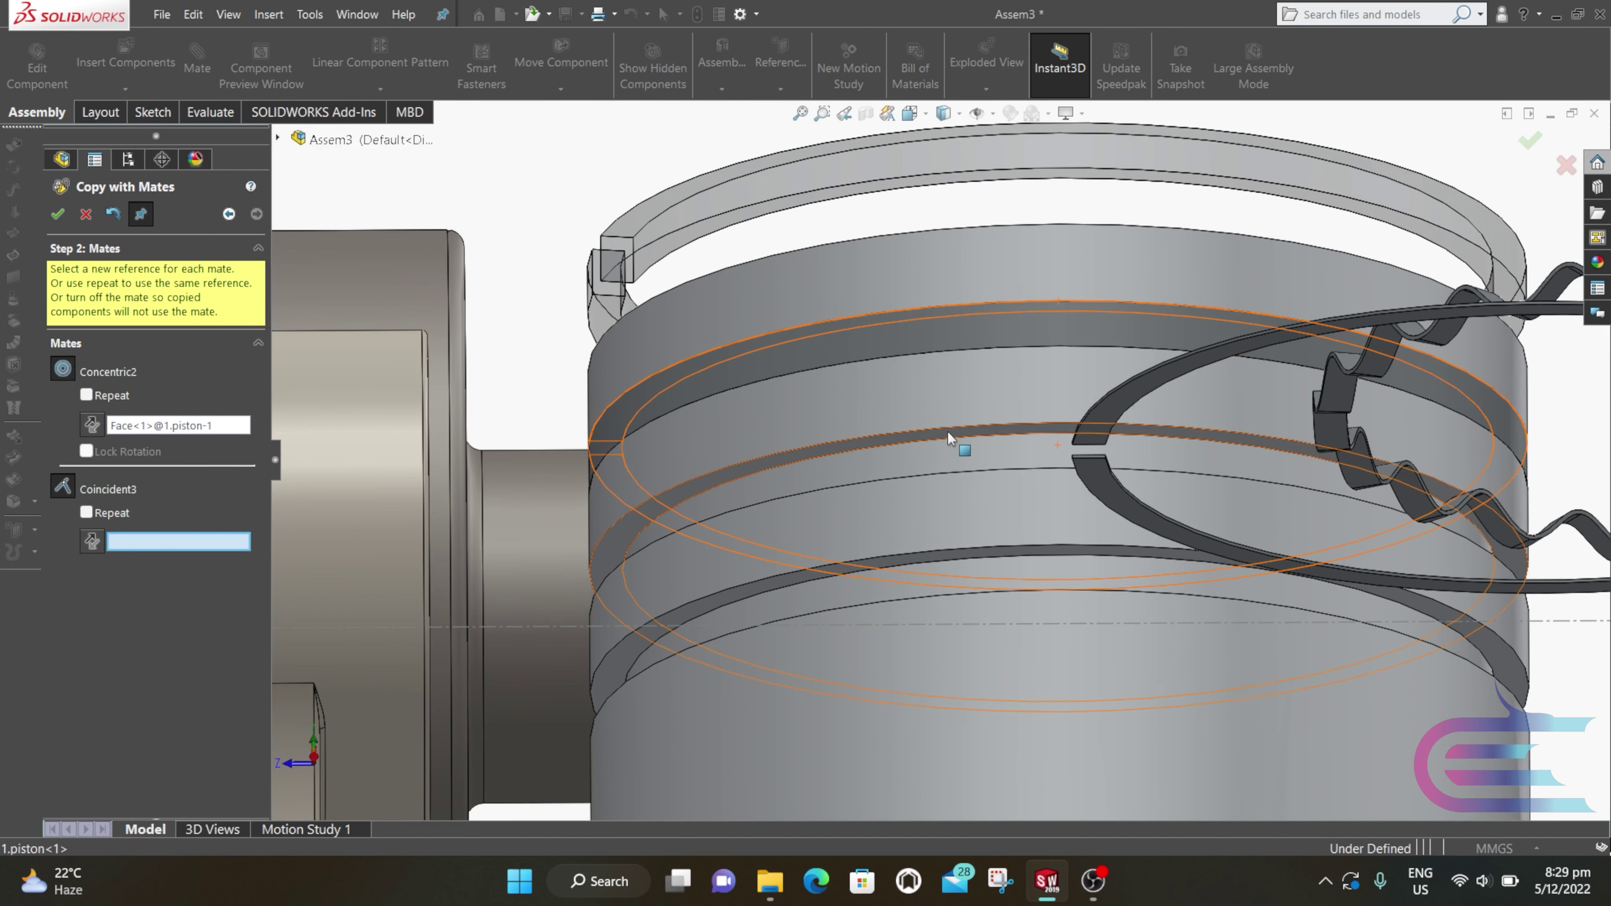
{"action": "left_click", "coordinate": [948, 431]}
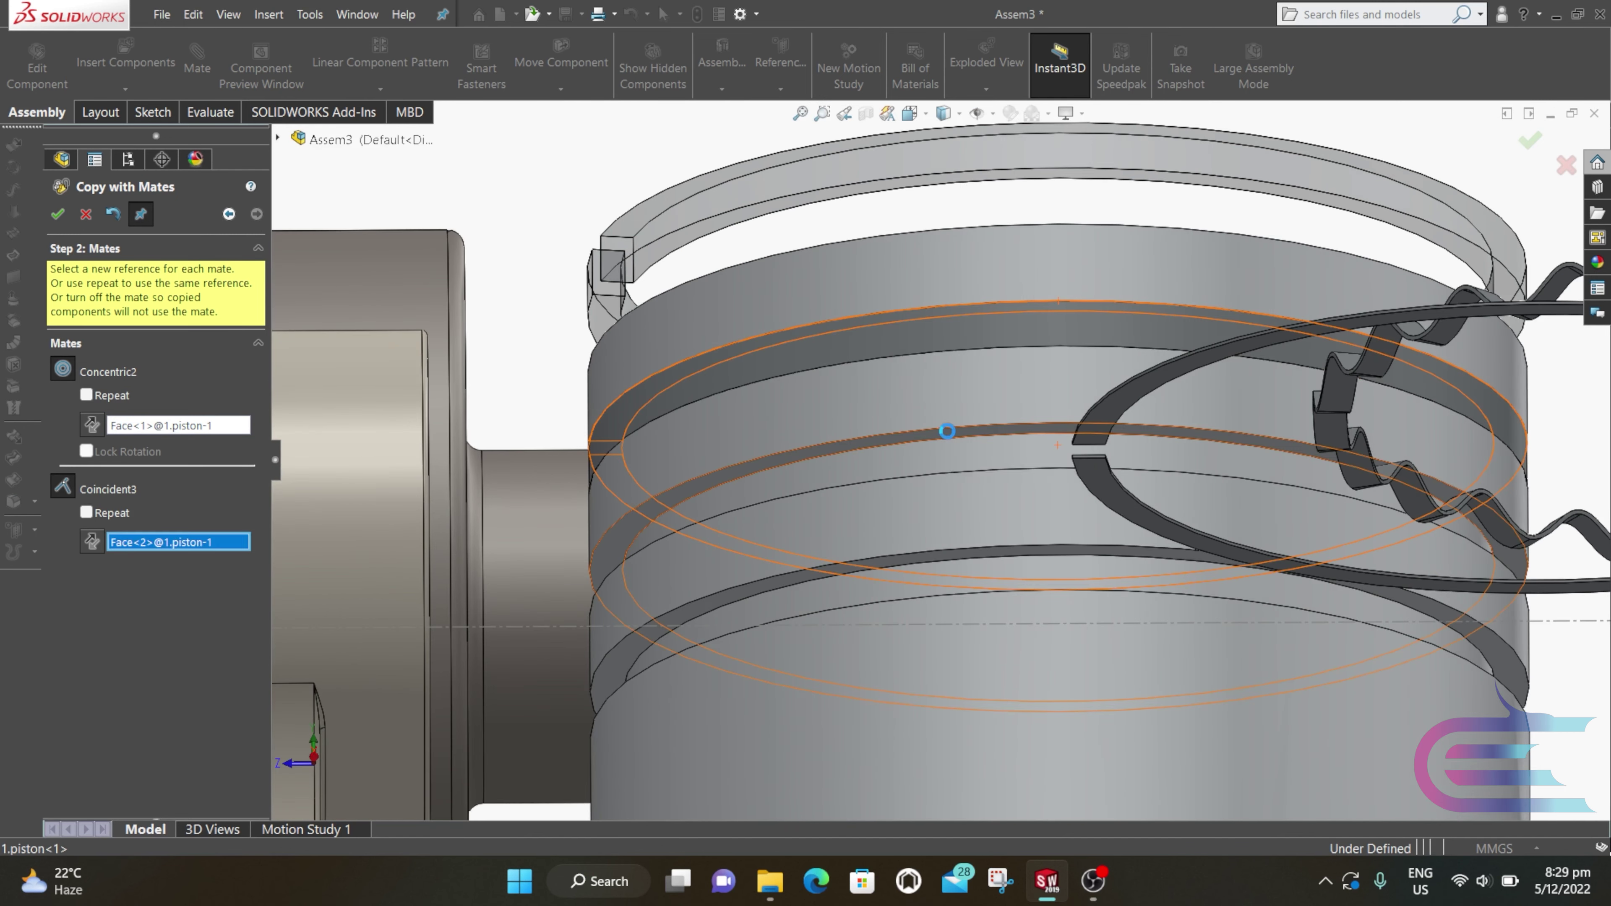
{"action": "left_click", "coordinate": [57, 216]}
{"action": "left_click", "coordinate": [86, 216]}
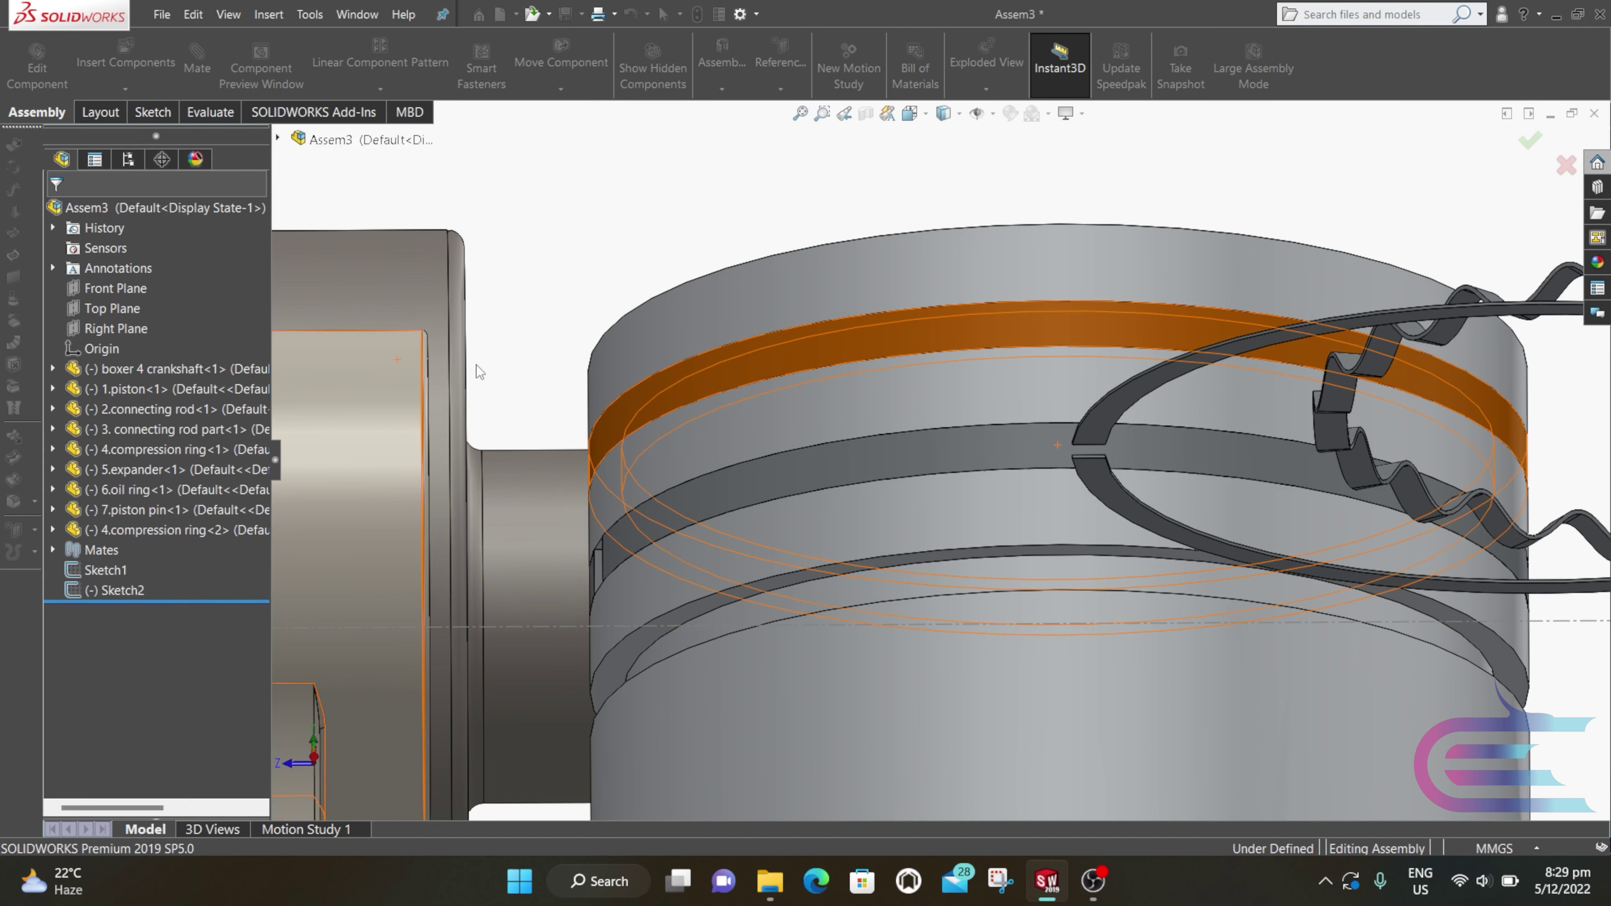
Step: Add a concentric mate between the oil ring's outer face and the cylindrical face of the piston's lowest groove
{"action": "mouse_move", "coordinate": [1168, 480]}
{"action": "middle_mouse_down"}
{"action": "mouse_move", "coordinate": [1172, 409]}
{"action": "mouse_move", "coordinate": [1166, 473]}
{"action": "middle_mouse_up"}
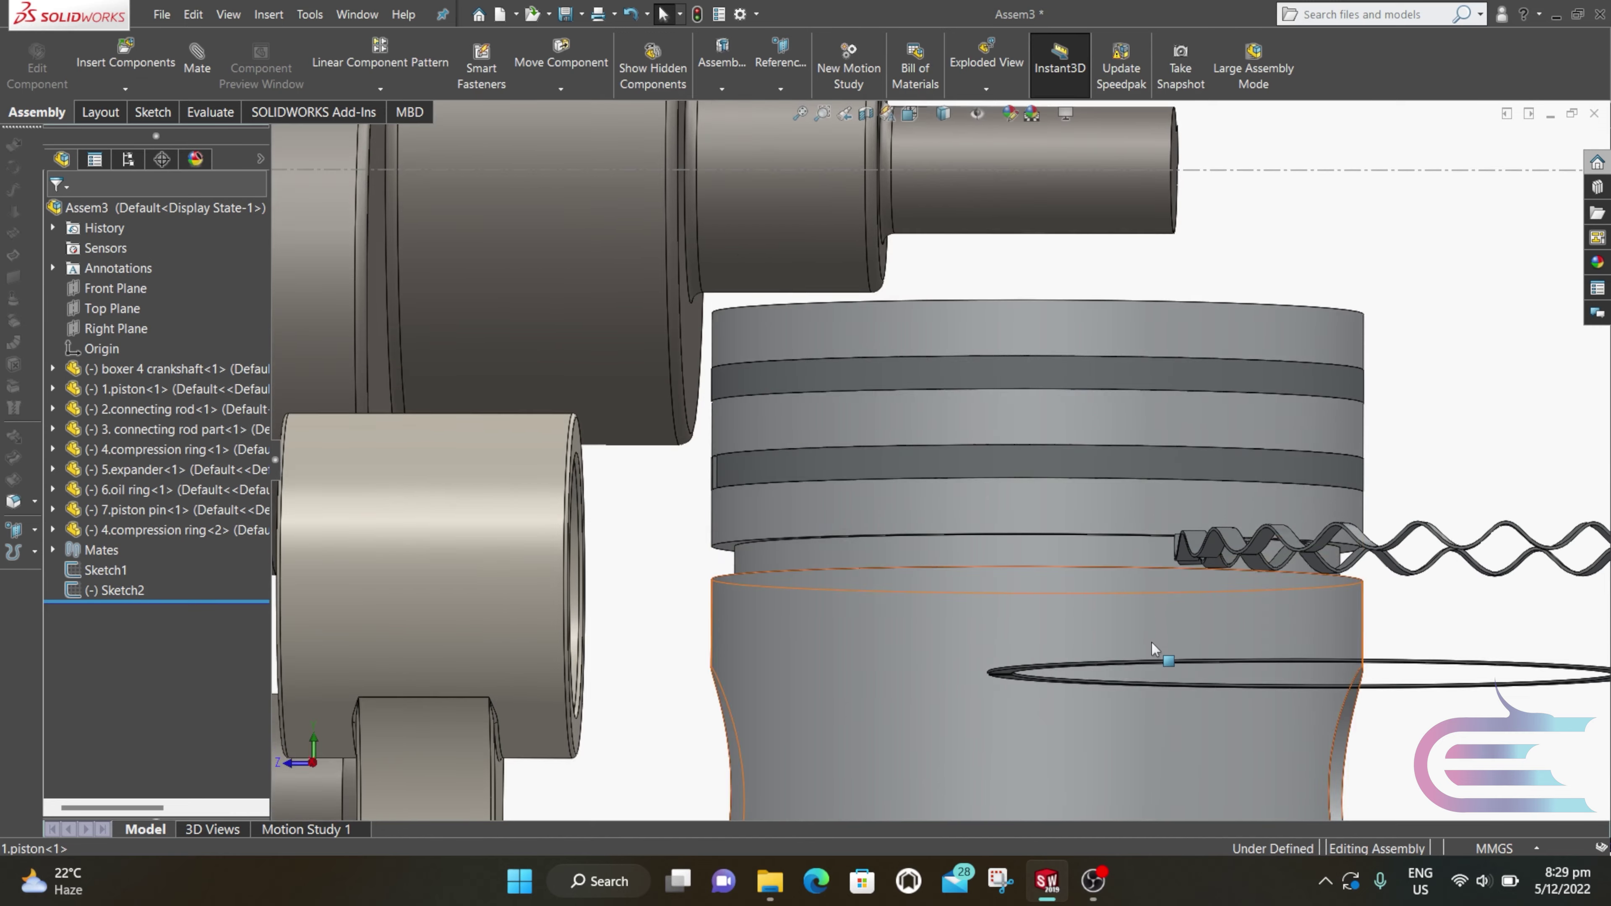
{"action": "scroll", "coordinate": [1152, 642], "scroll_direction": "down", "scroll_amount": 5}
{"action": "left_click", "coordinate": [1085, 587]}
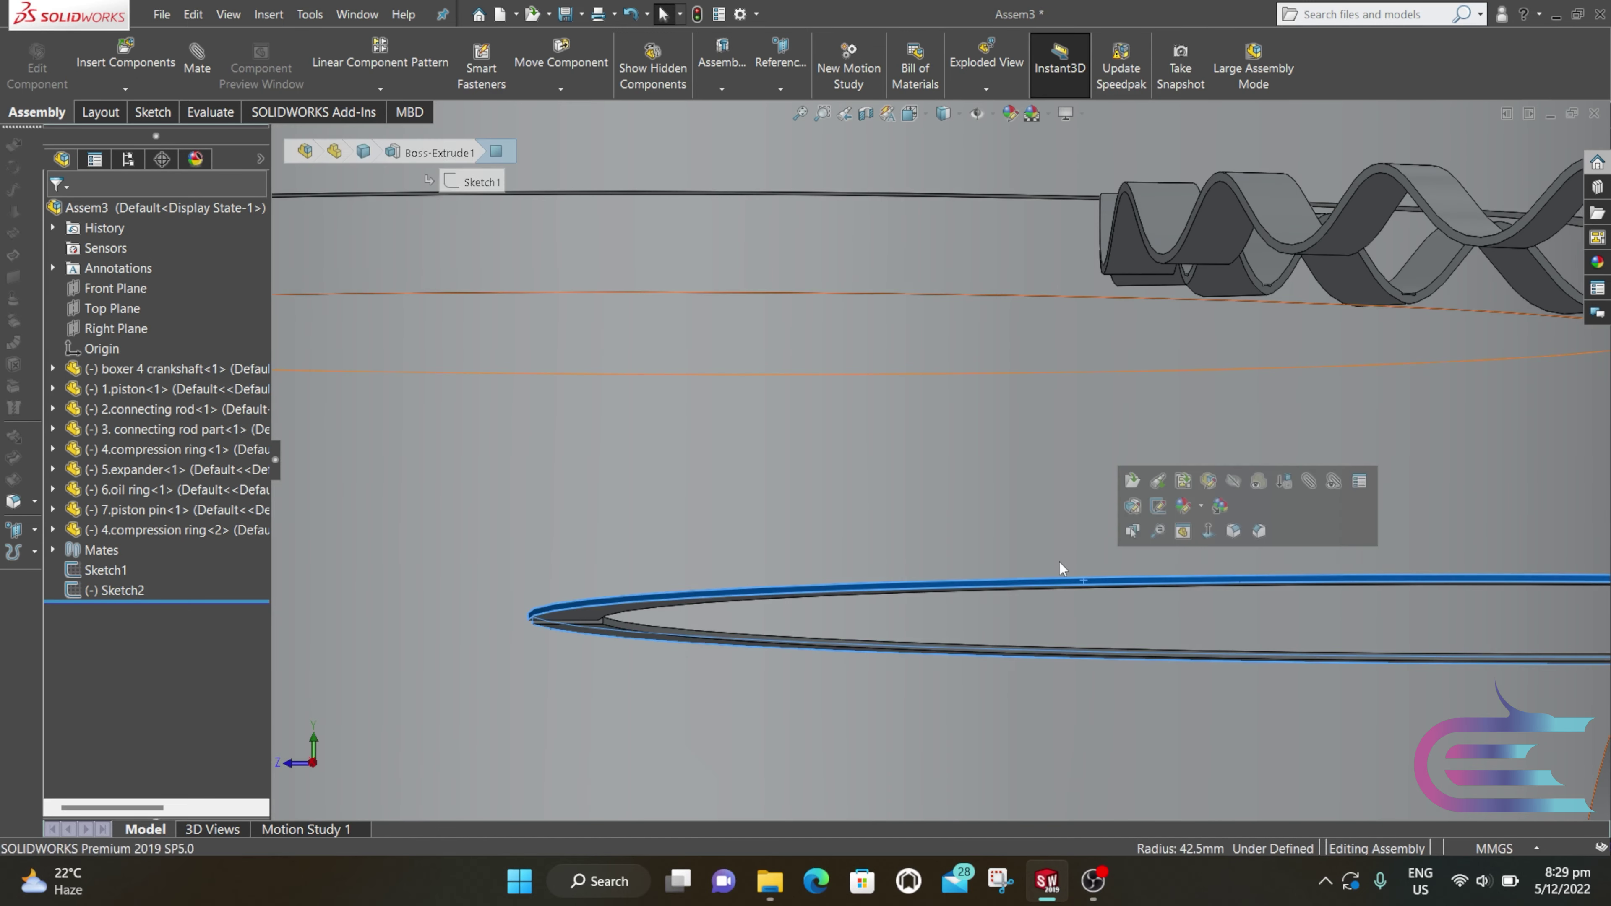
{"action": "scroll", "coordinate": [807, 425], "scroll_direction": "up", "scroll_amount": 5}
{"action": "left_click", "coordinate": [769, 390], "text": "ctrl"}
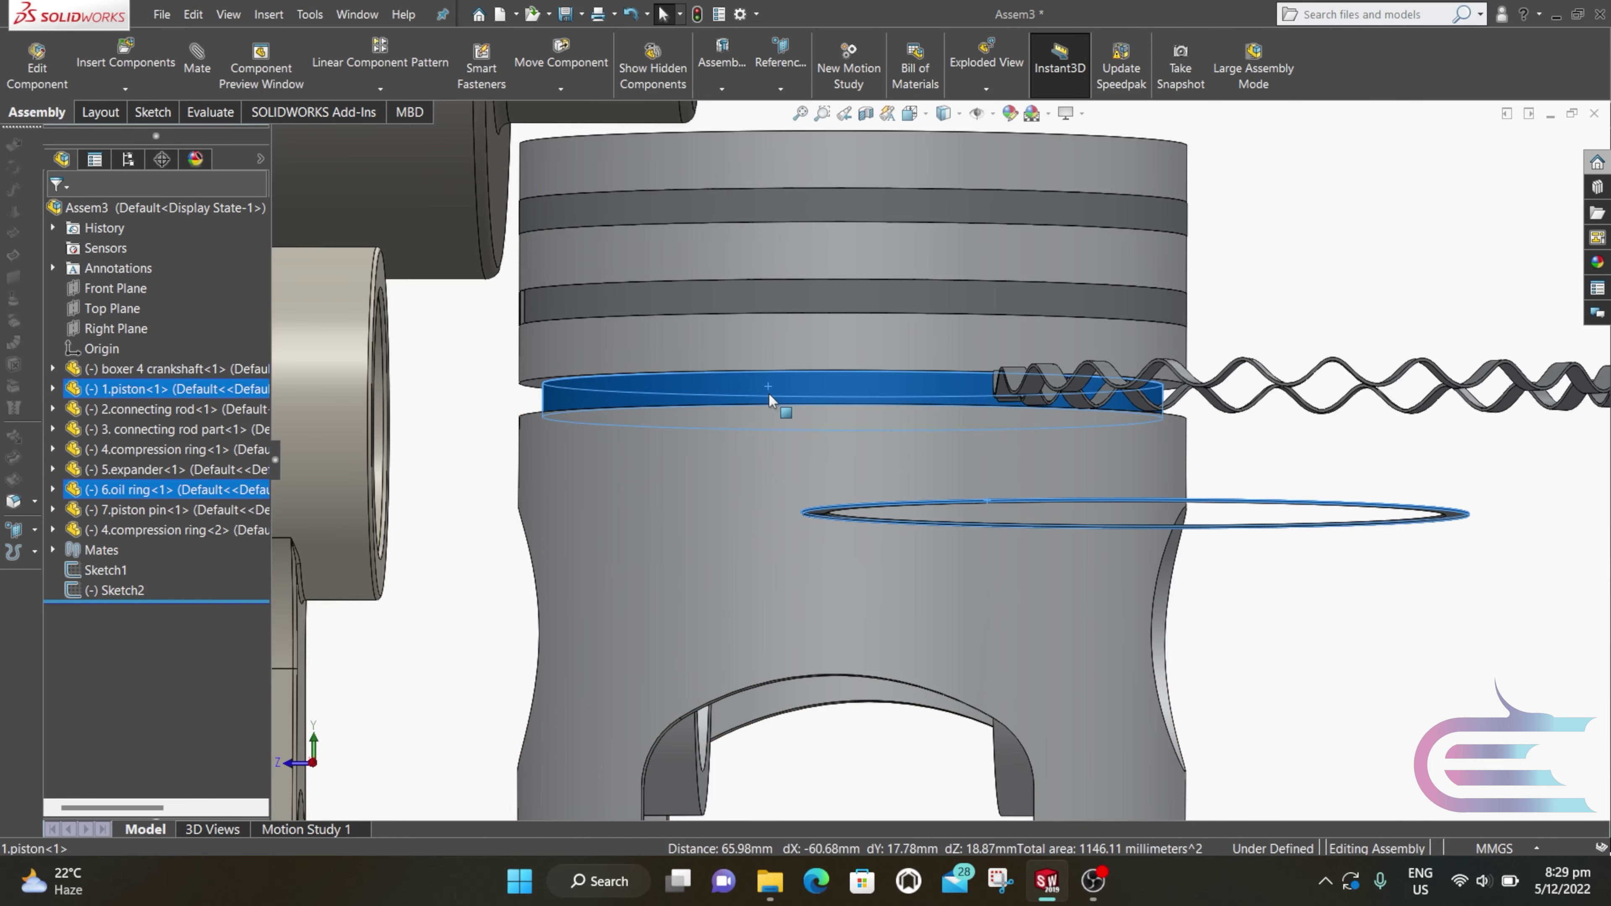
{"action": "left_click", "coordinate": [202, 61]}
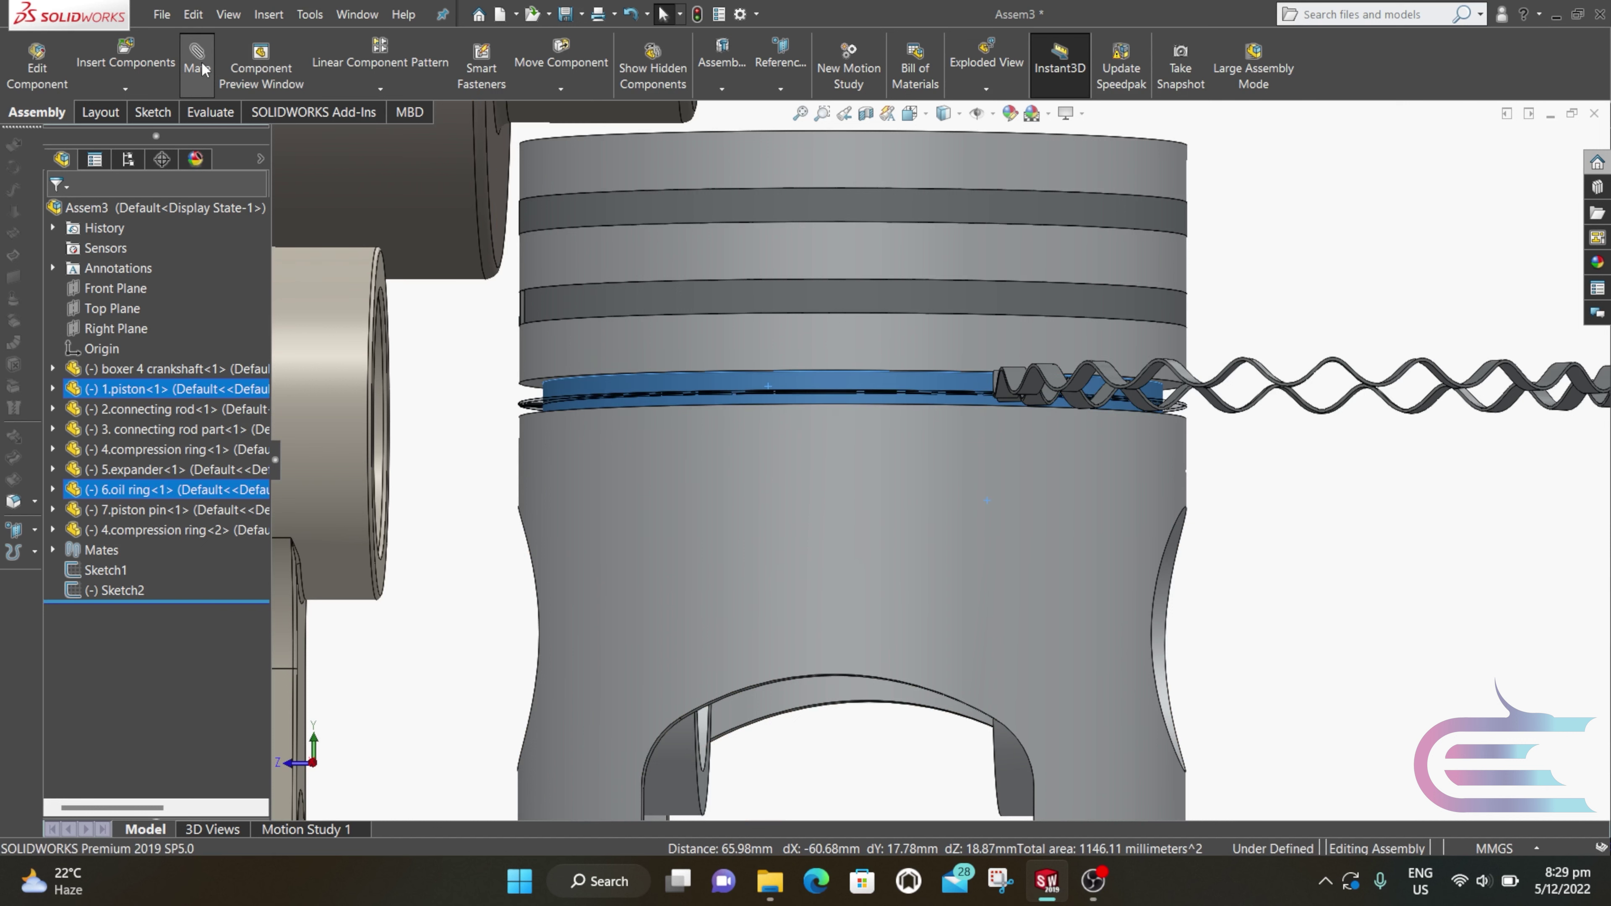
{"action": "left_click", "coordinate": [58, 214]}
Step: Mate the oil ring's top face coincident with the upper side face of the piston's lowest groove, and finish mating
{"action": "scroll", "coordinate": [675, 382], "scroll_direction": "down", "scroll_amount": 4}
{"action": "middle_click_drag", "start_coordinate": [707, 348], "coordinate": [723, 384]}
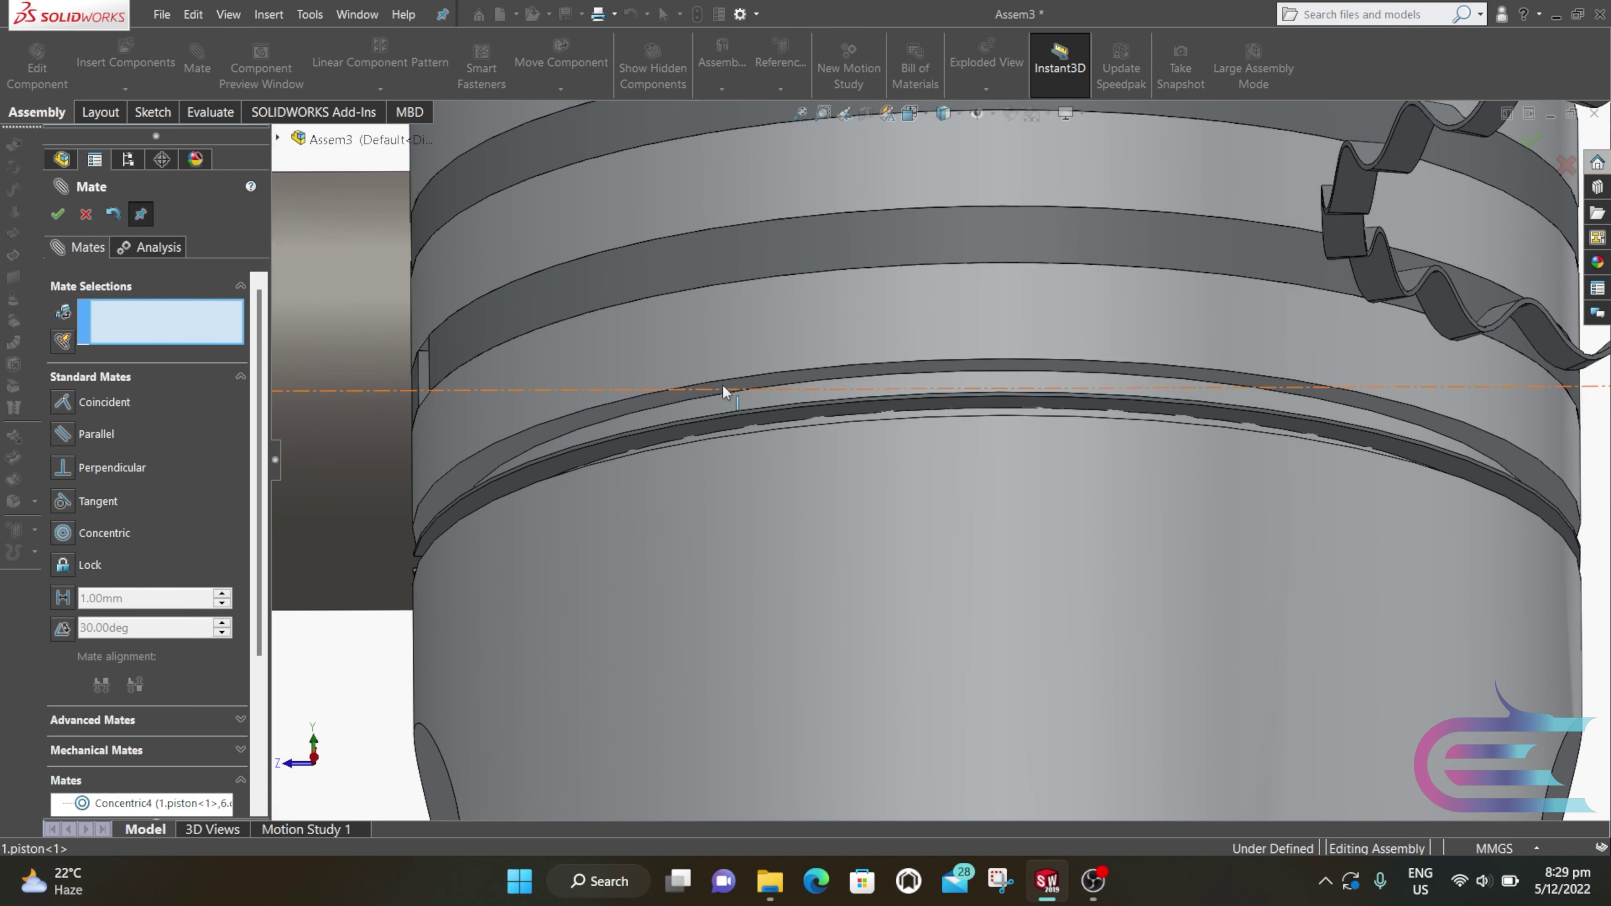
{"action": "left_click", "coordinate": [778, 380]}
{"action": "scroll", "coordinate": [768, 359], "scroll_direction": "up", "scroll_amount": 8}
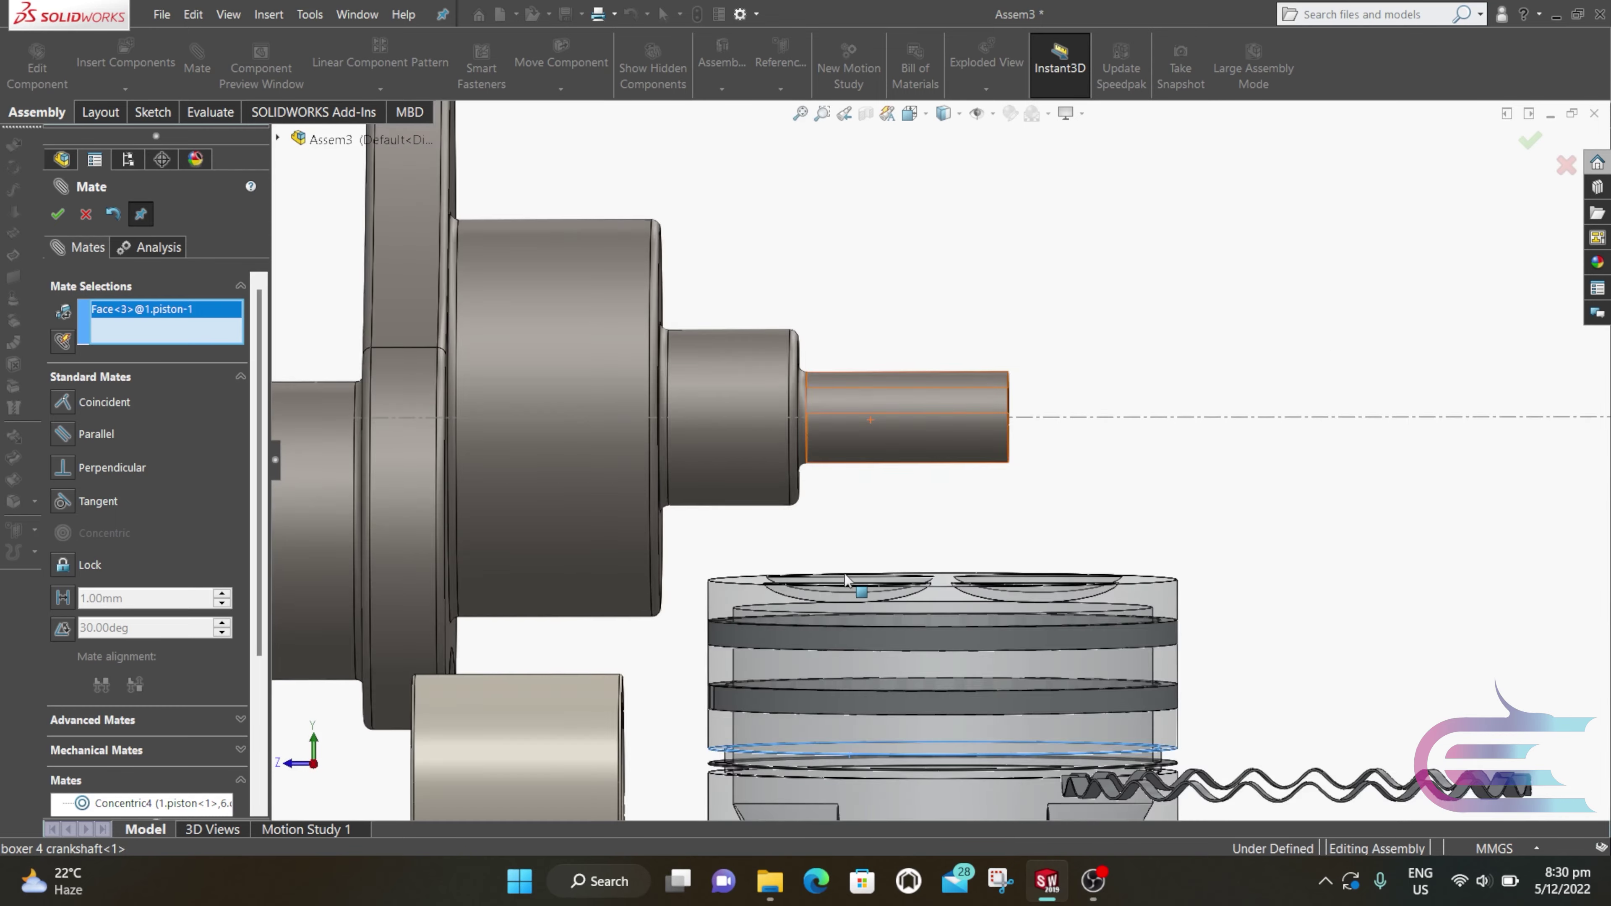
{"action": "scroll", "coordinate": [846, 584], "scroll_direction": "down", "scroll_amount": 8}
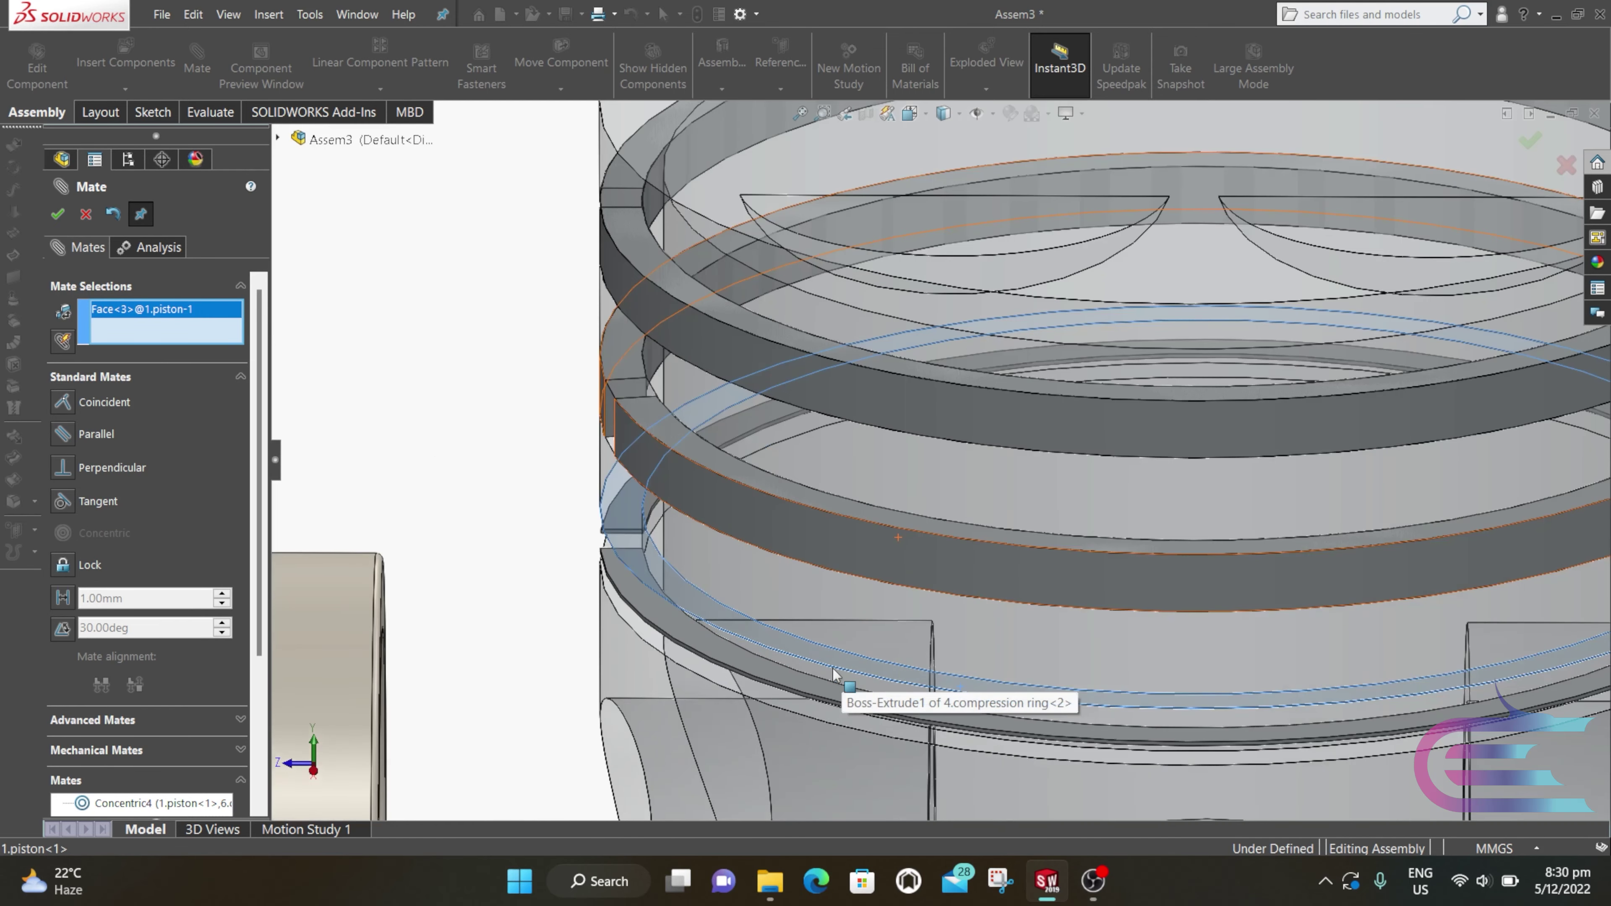
{"action": "left_click", "coordinate": [751, 666]}
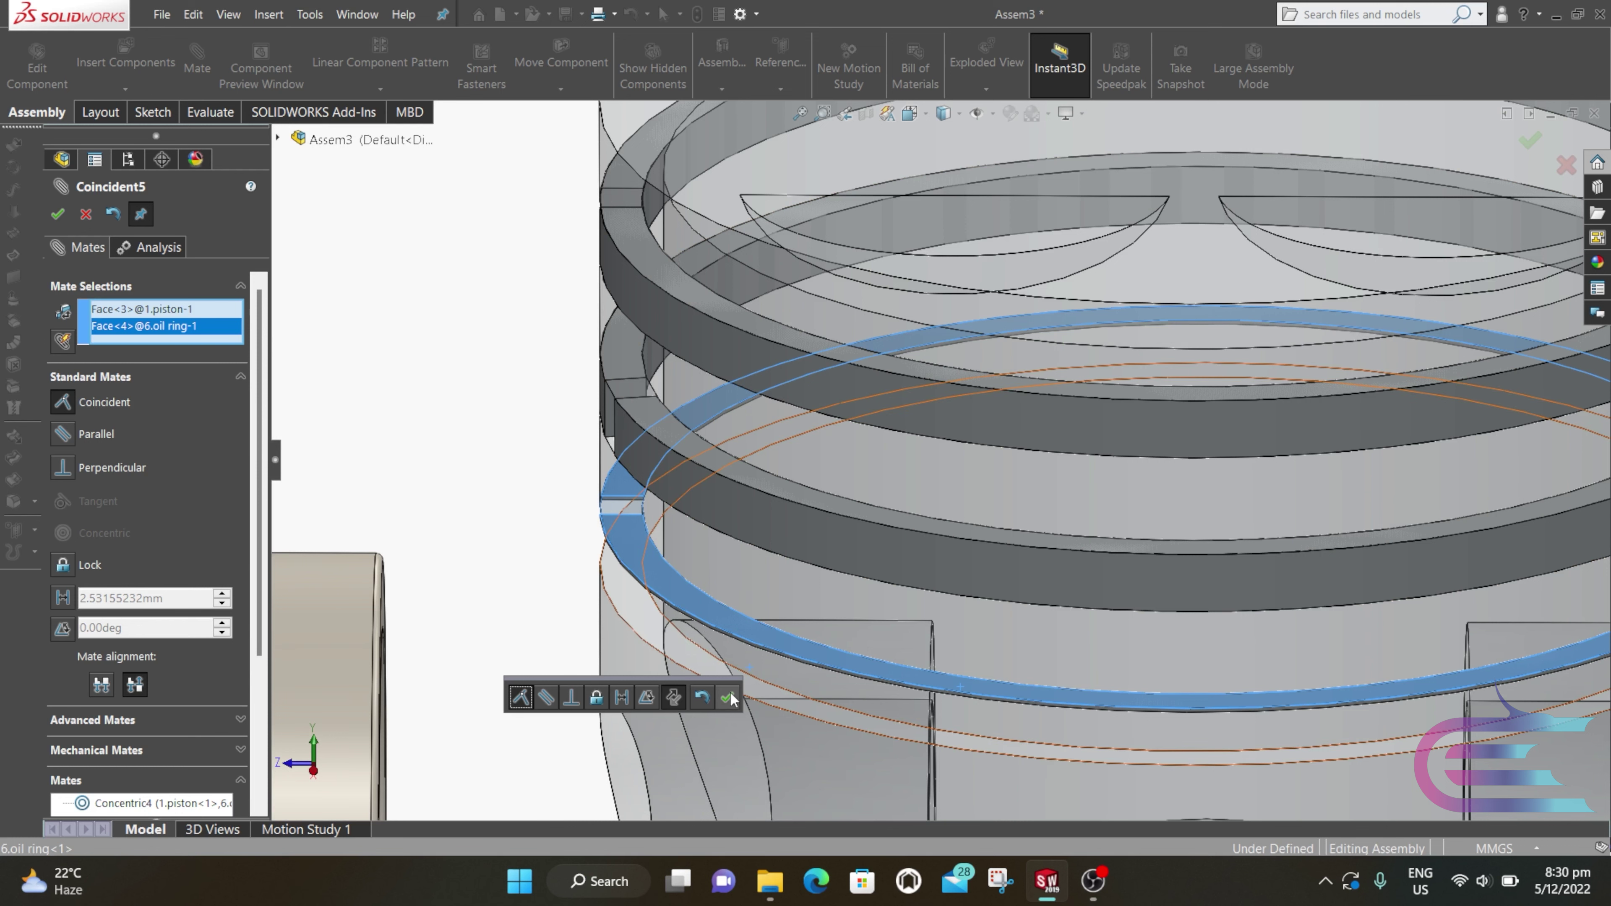
{"action": "left_click", "coordinate": [737, 693]}
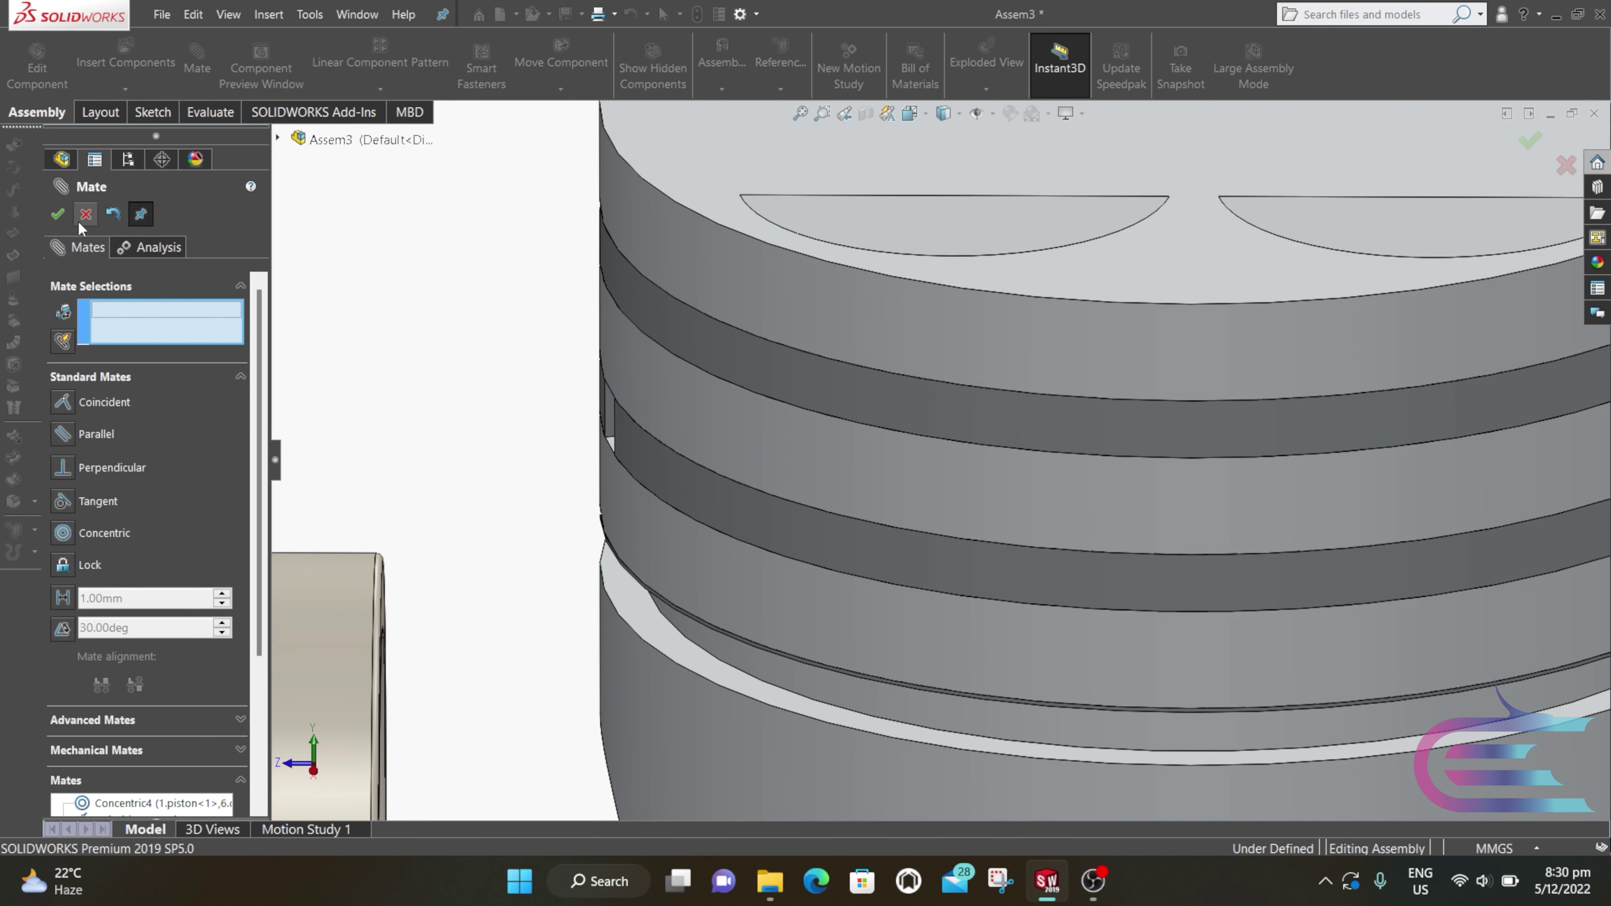
{"action": "key", "text": "Escape"}
Step: Copy the oil ring with its mates, referencing the lowest groove's cylindrical face and its lower side face
{"action": "left_click", "coordinate": [104, 92]}
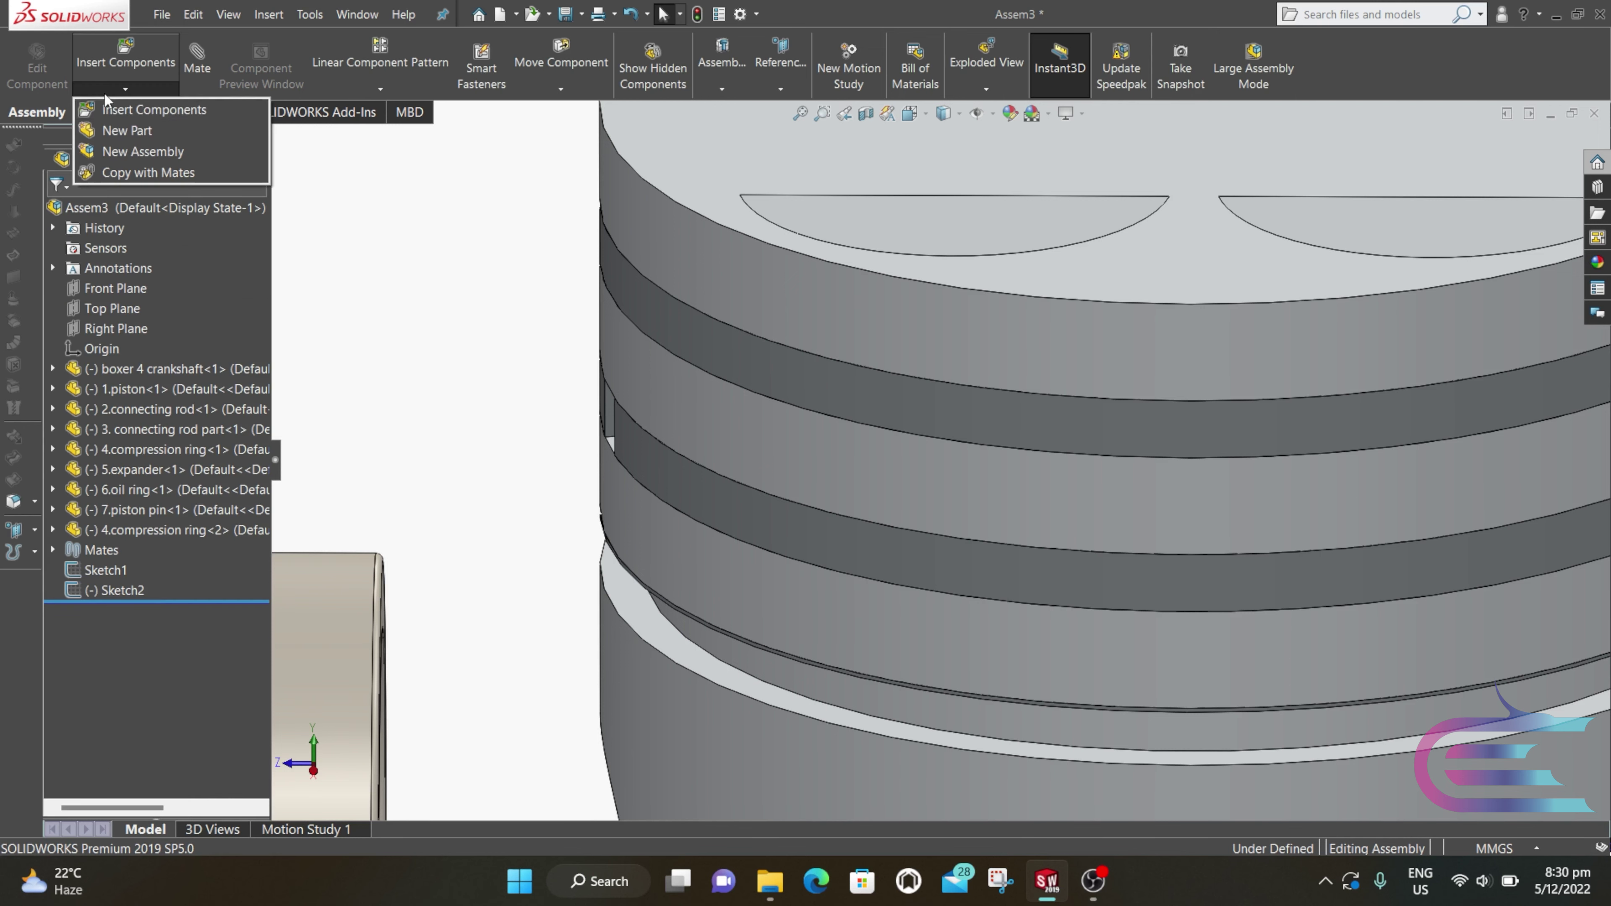
{"action": "left_click", "coordinate": [122, 171]}
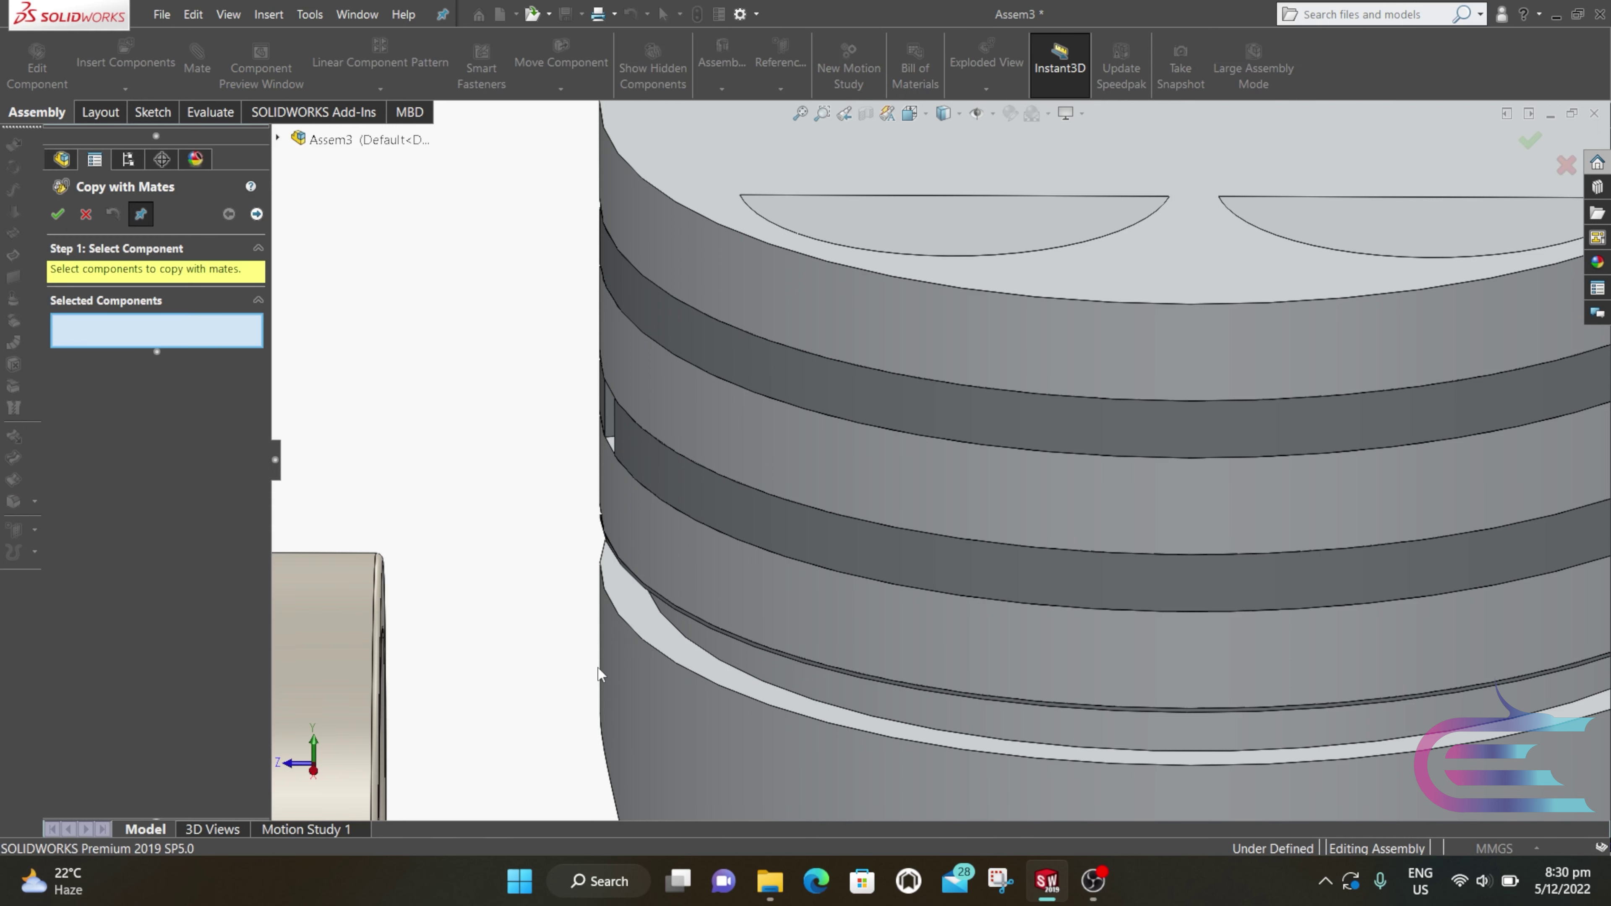
{"action": "scroll", "coordinate": [802, 673], "scroll_direction": "down", "scroll_amount": 3}
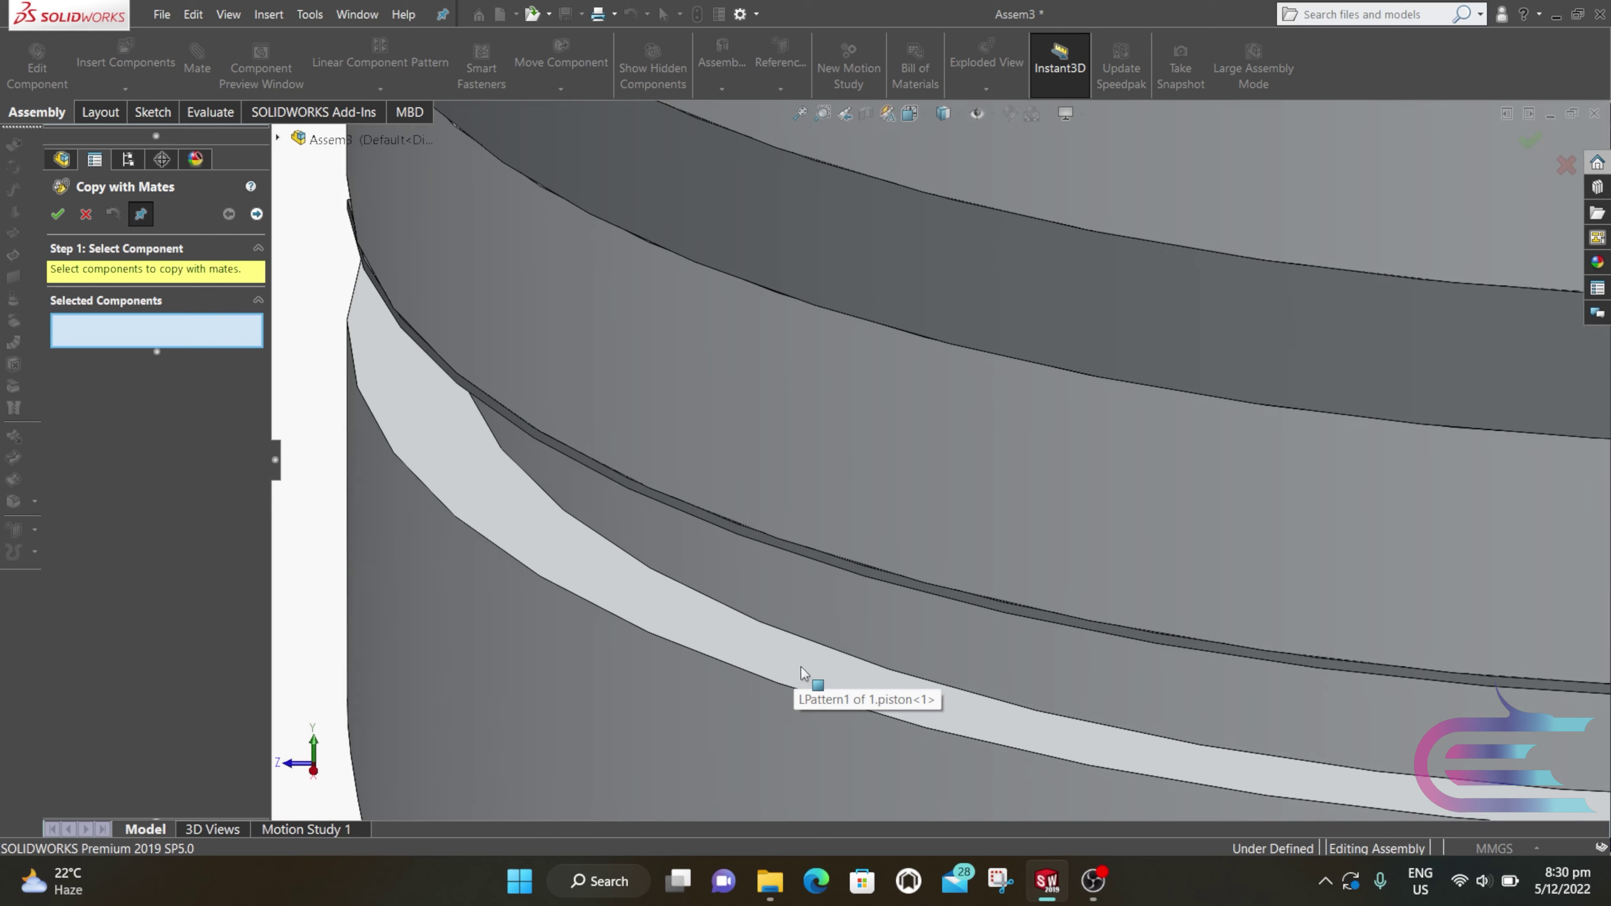
{"action": "left_click", "coordinate": [827, 571]}
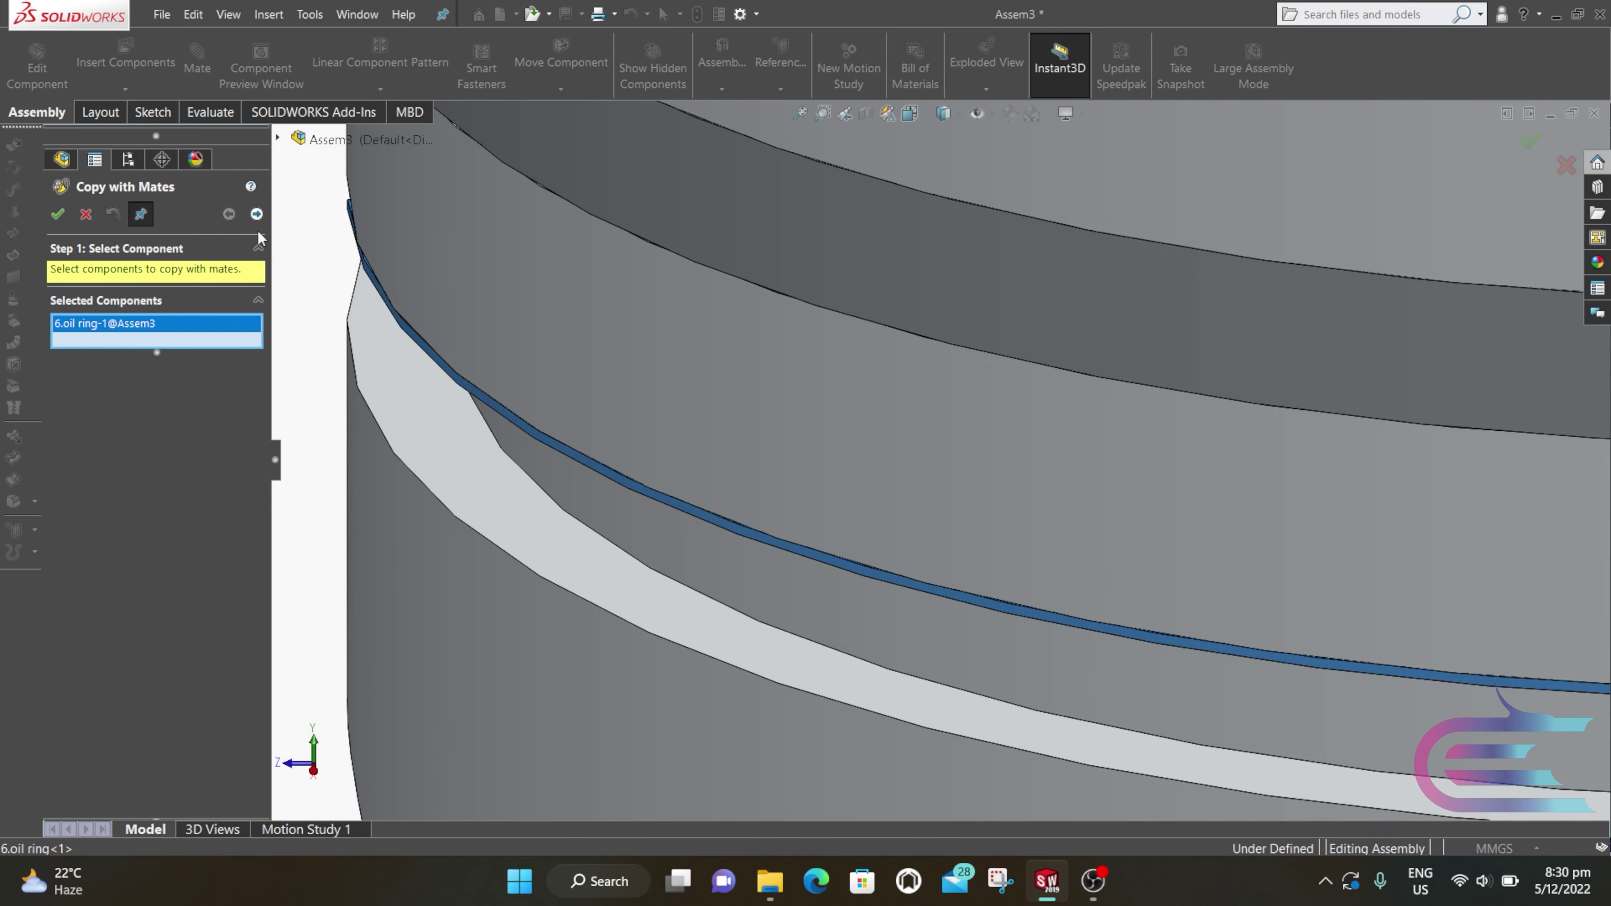
{"action": "left_click", "coordinate": [256, 215]}
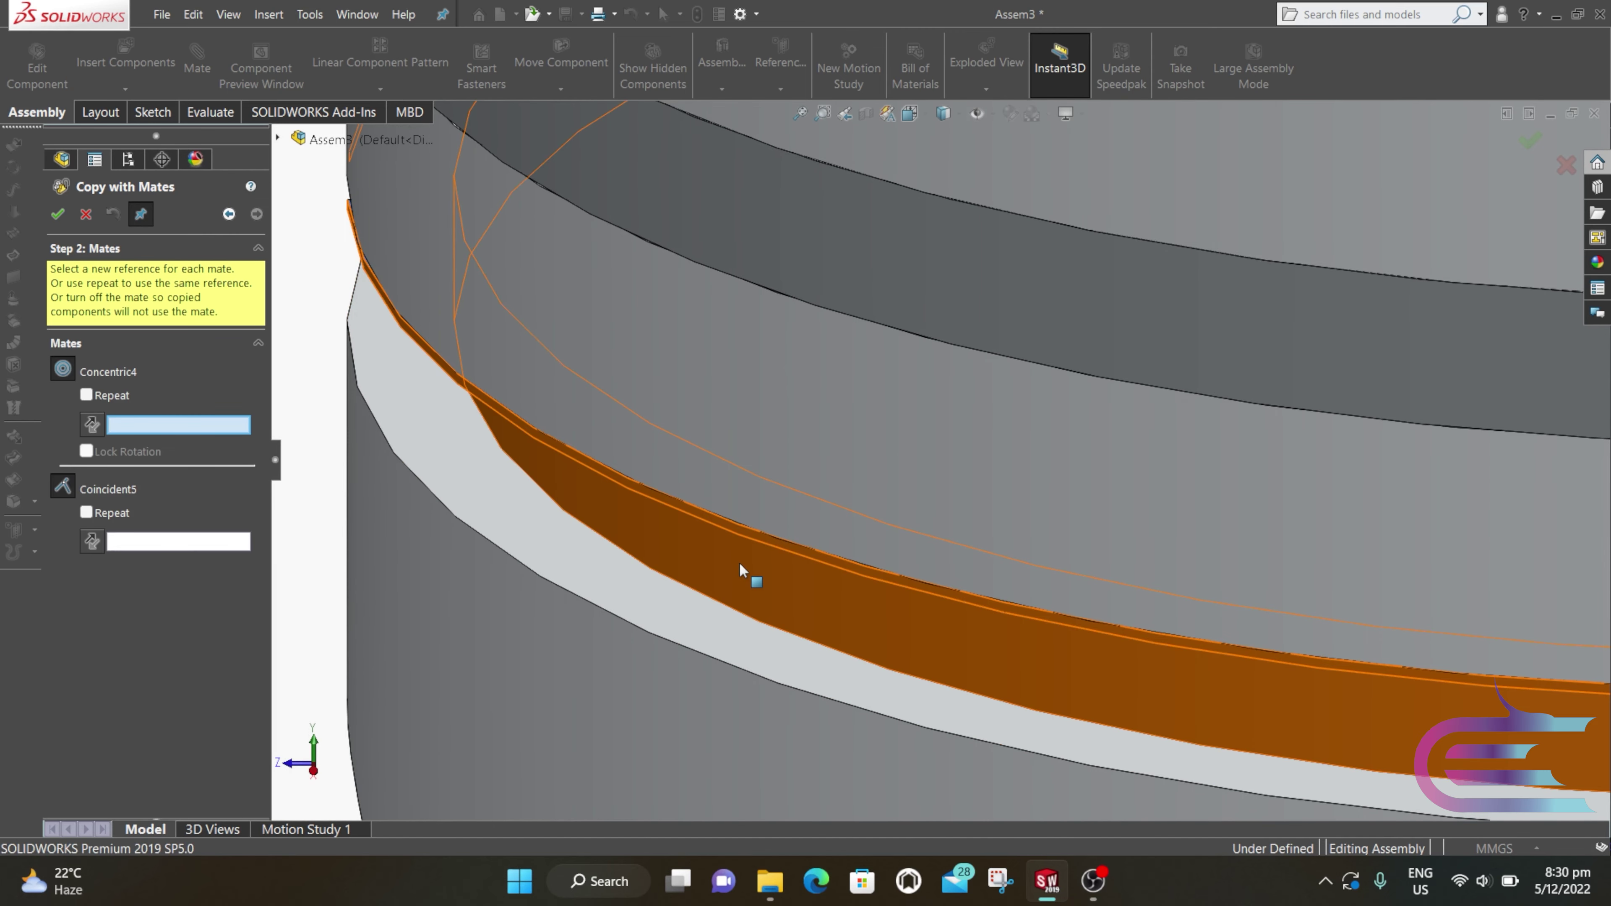
{"action": "left_click", "coordinate": [727, 573]}
{"action": "left_click", "coordinate": [679, 625]}
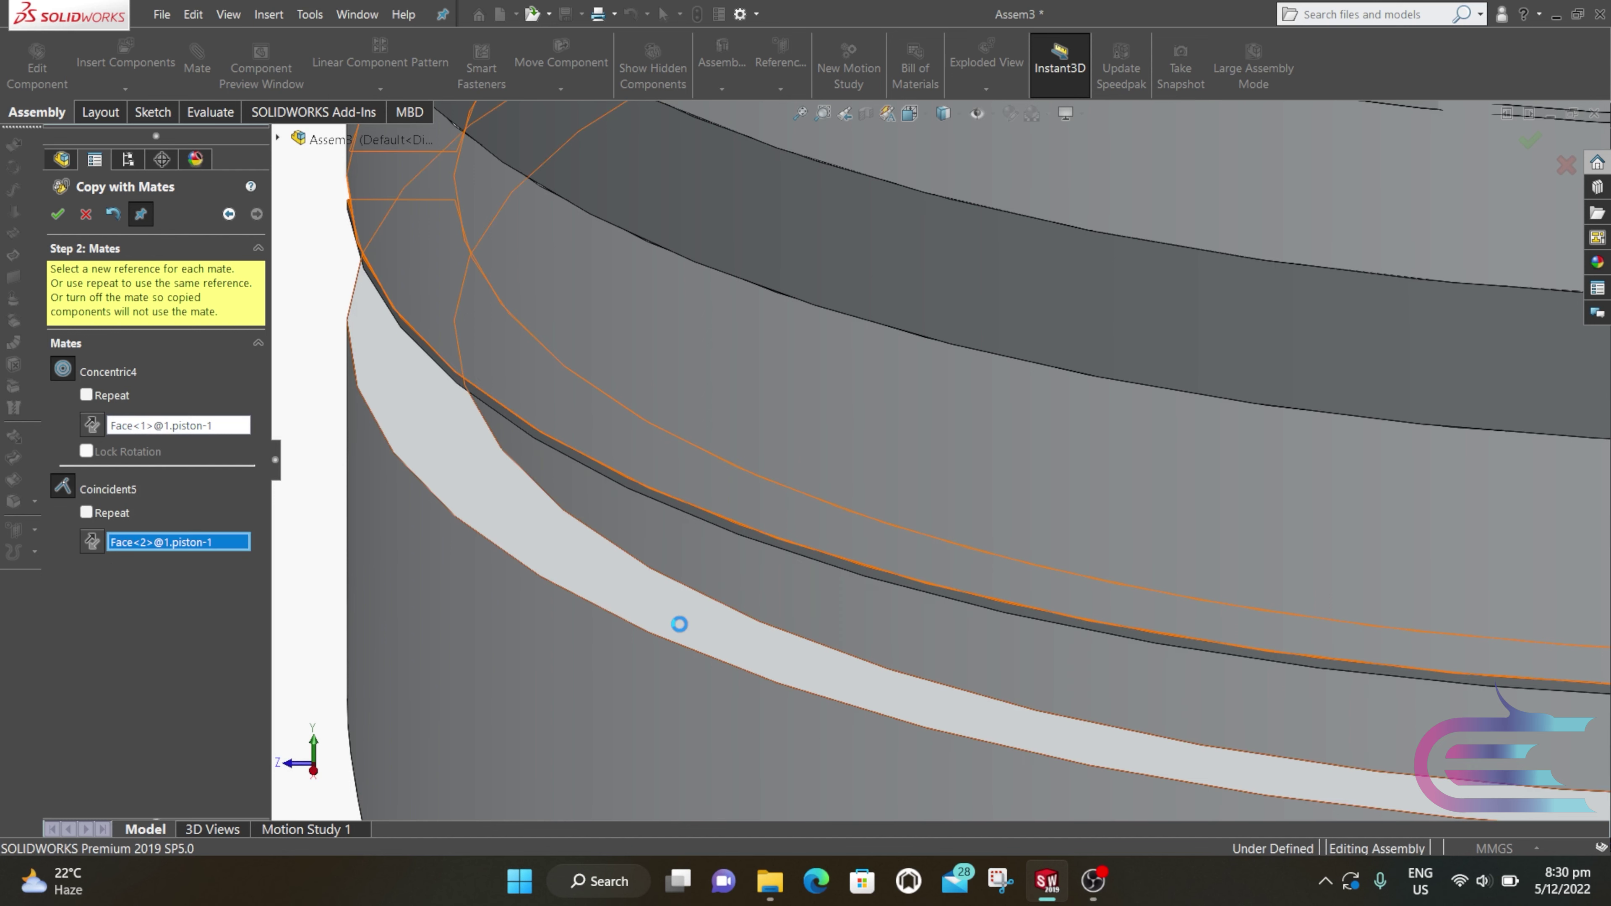
{"action": "scroll", "coordinate": [680, 624], "scroll_direction": "up", "scroll_amount": 5}
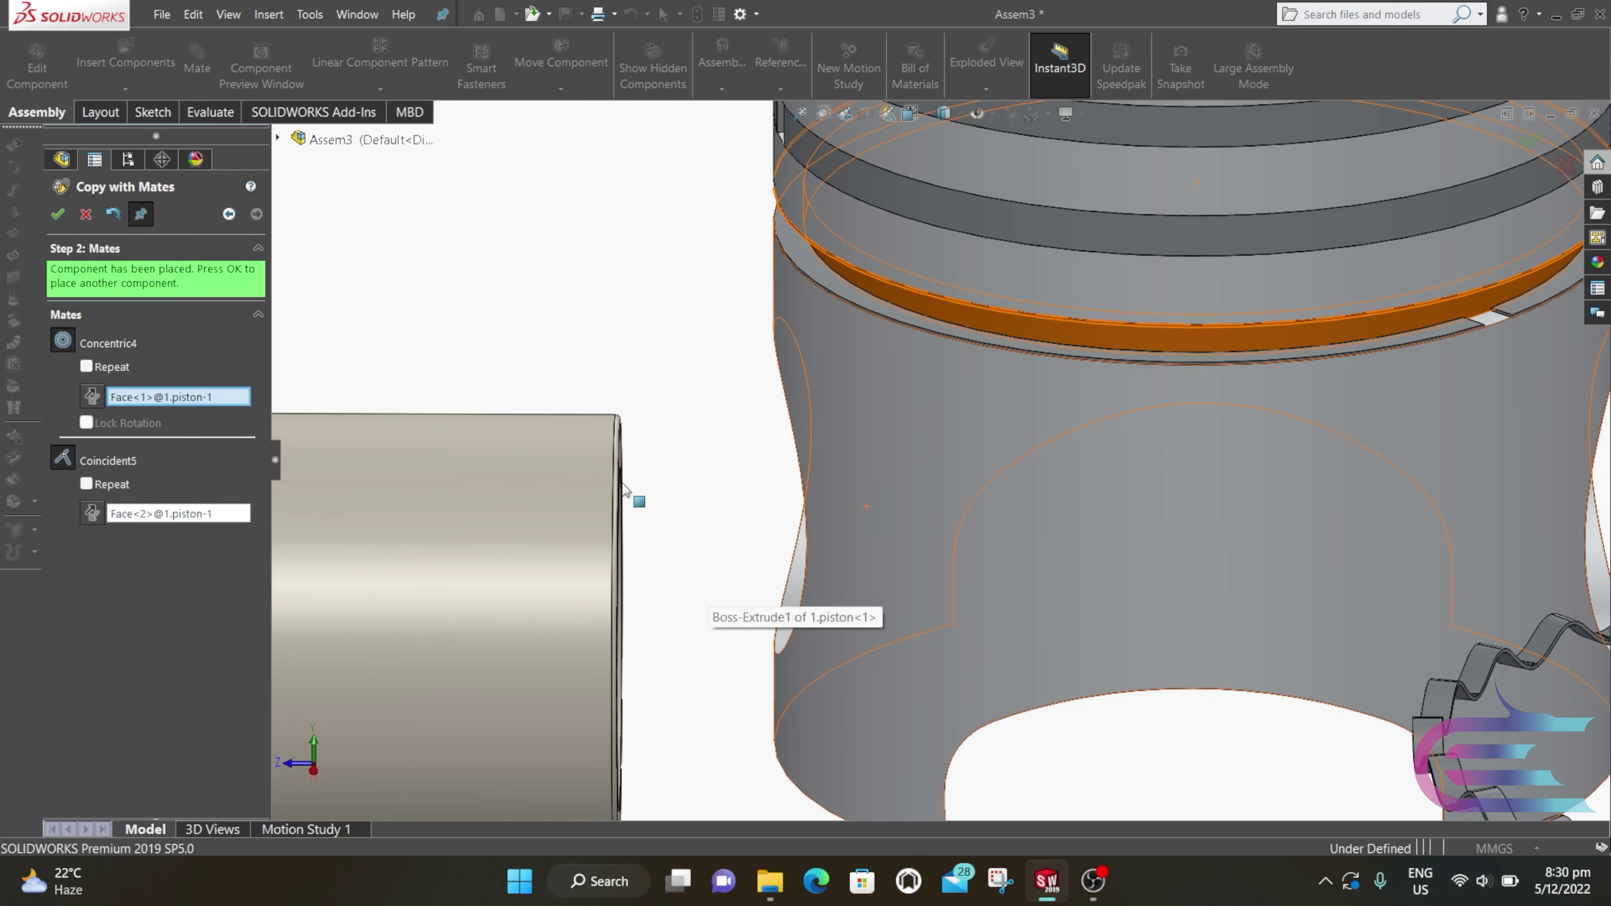
{"action": "left_click", "coordinate": [65, 214]}
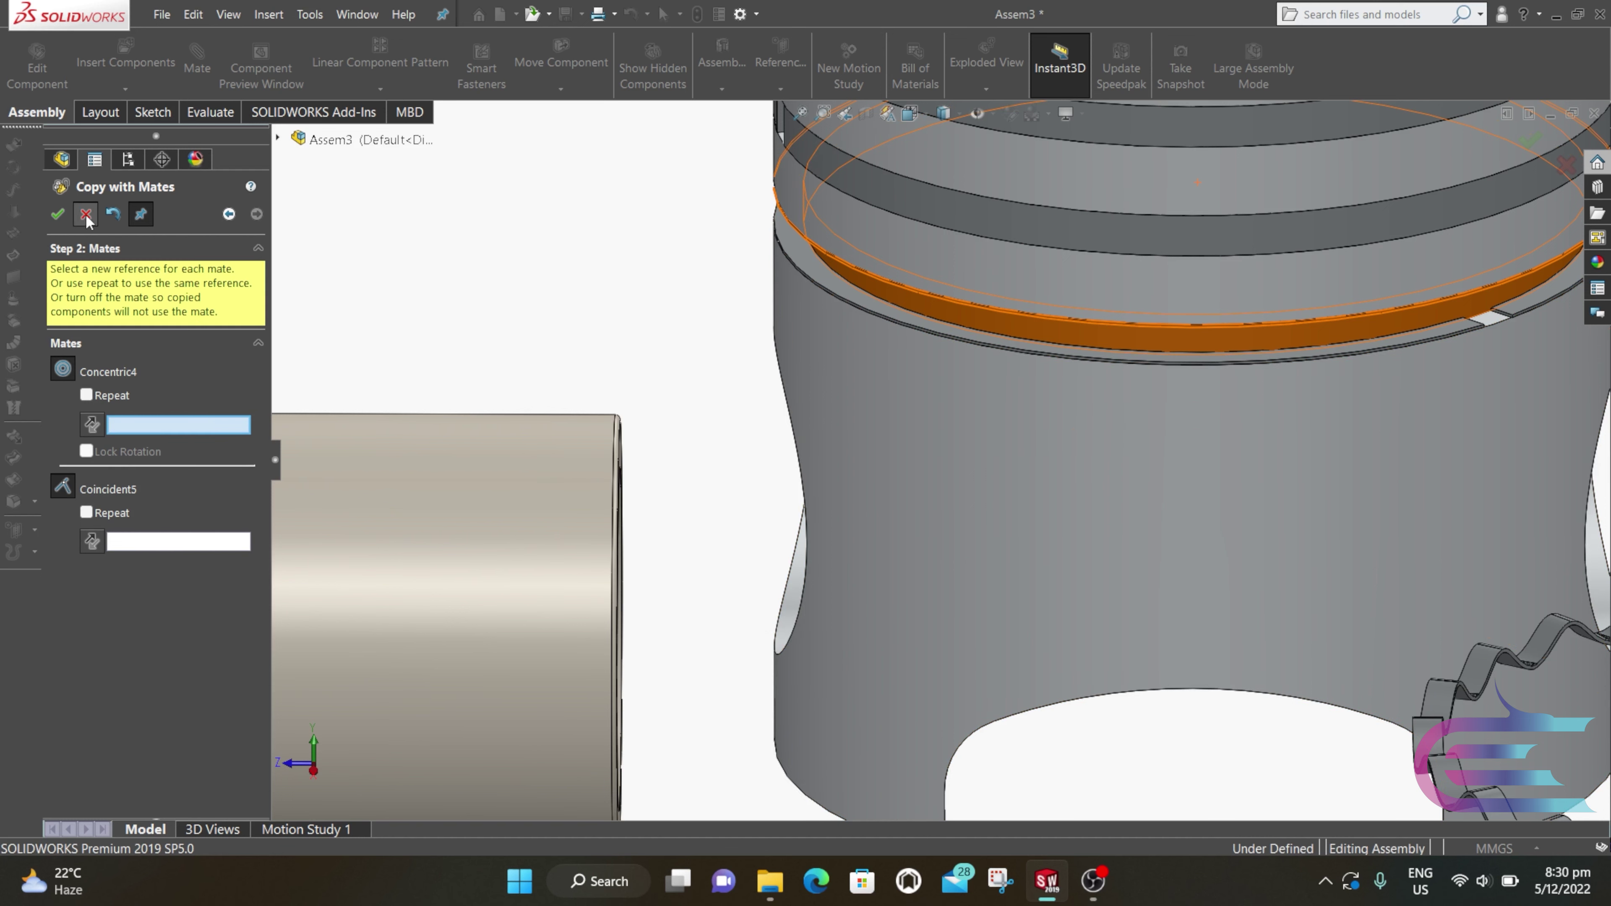
{"action": "left_click", "coordinate": [86, 214]}
Step: Add a concentric mate between the expander's wavy 85 mm diameter face and the cylindrical face of the piston's lowest groove
{"action": "scroll", "coordinate": [1014, 474], "scroll_direction": "up", "scroll_amount": 3}
{"action": "scroll", "coordinate": [1362, 738], "scroll_direction": "down", "scroll_amount": 6}
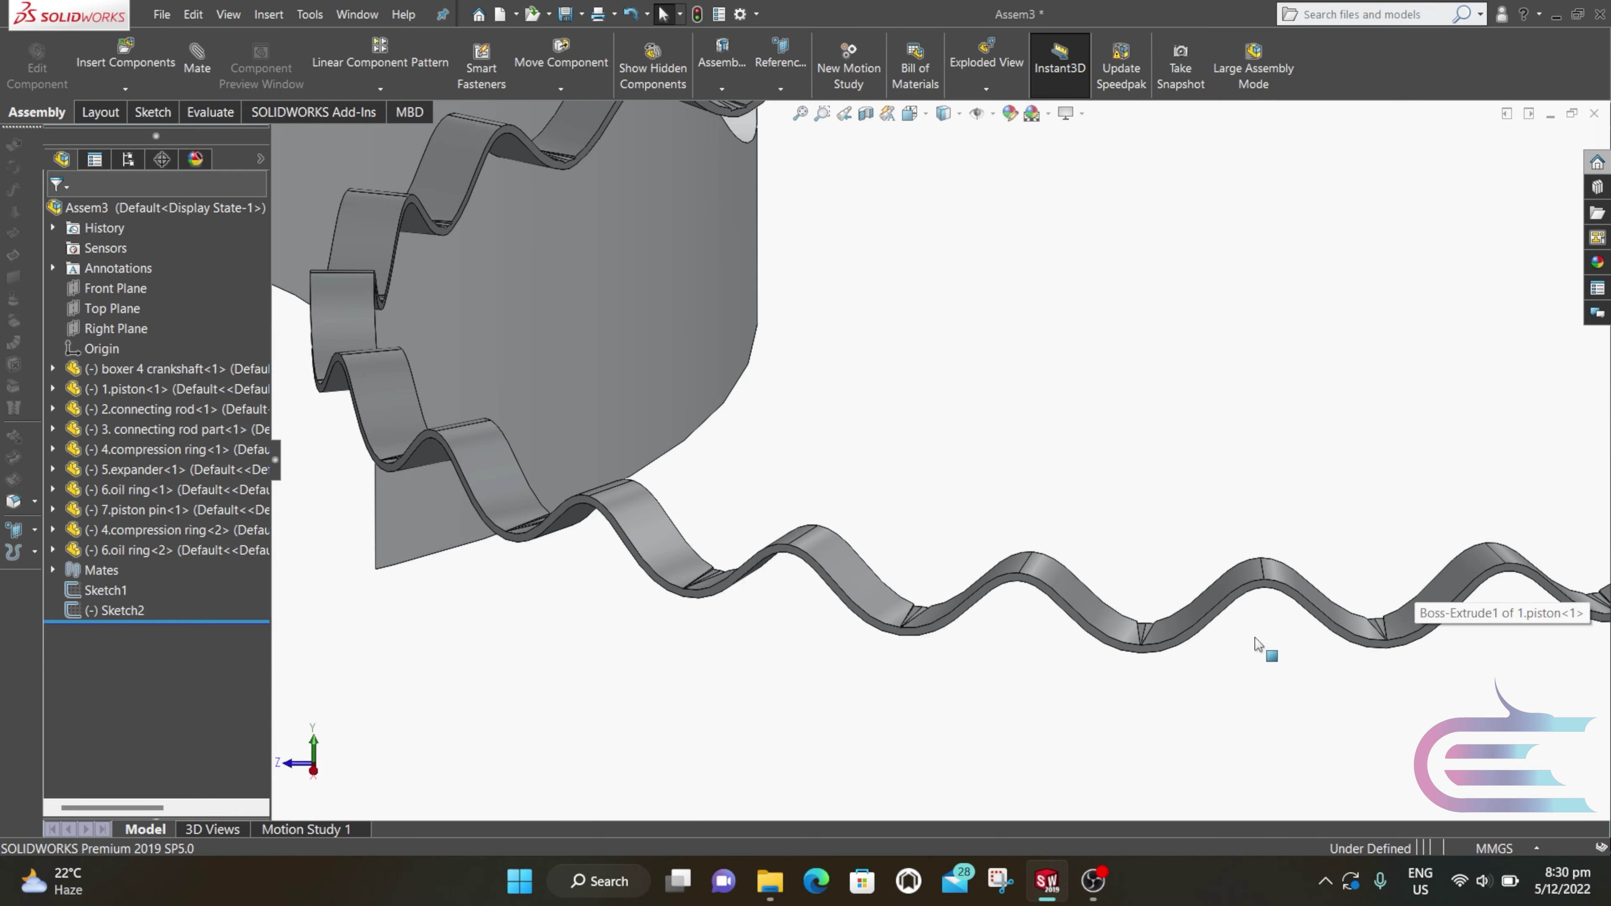
{"action": "scroll", "coordinate": [1259, 644], "scroll_direction": "down", "scroll_amount": 2}
{"action": "scroll", "coordinate": [866, 536], "scroll_direction": "up", "scroll_amount": 2}
{"action": "left_click", "coordinate": [866, 536]}
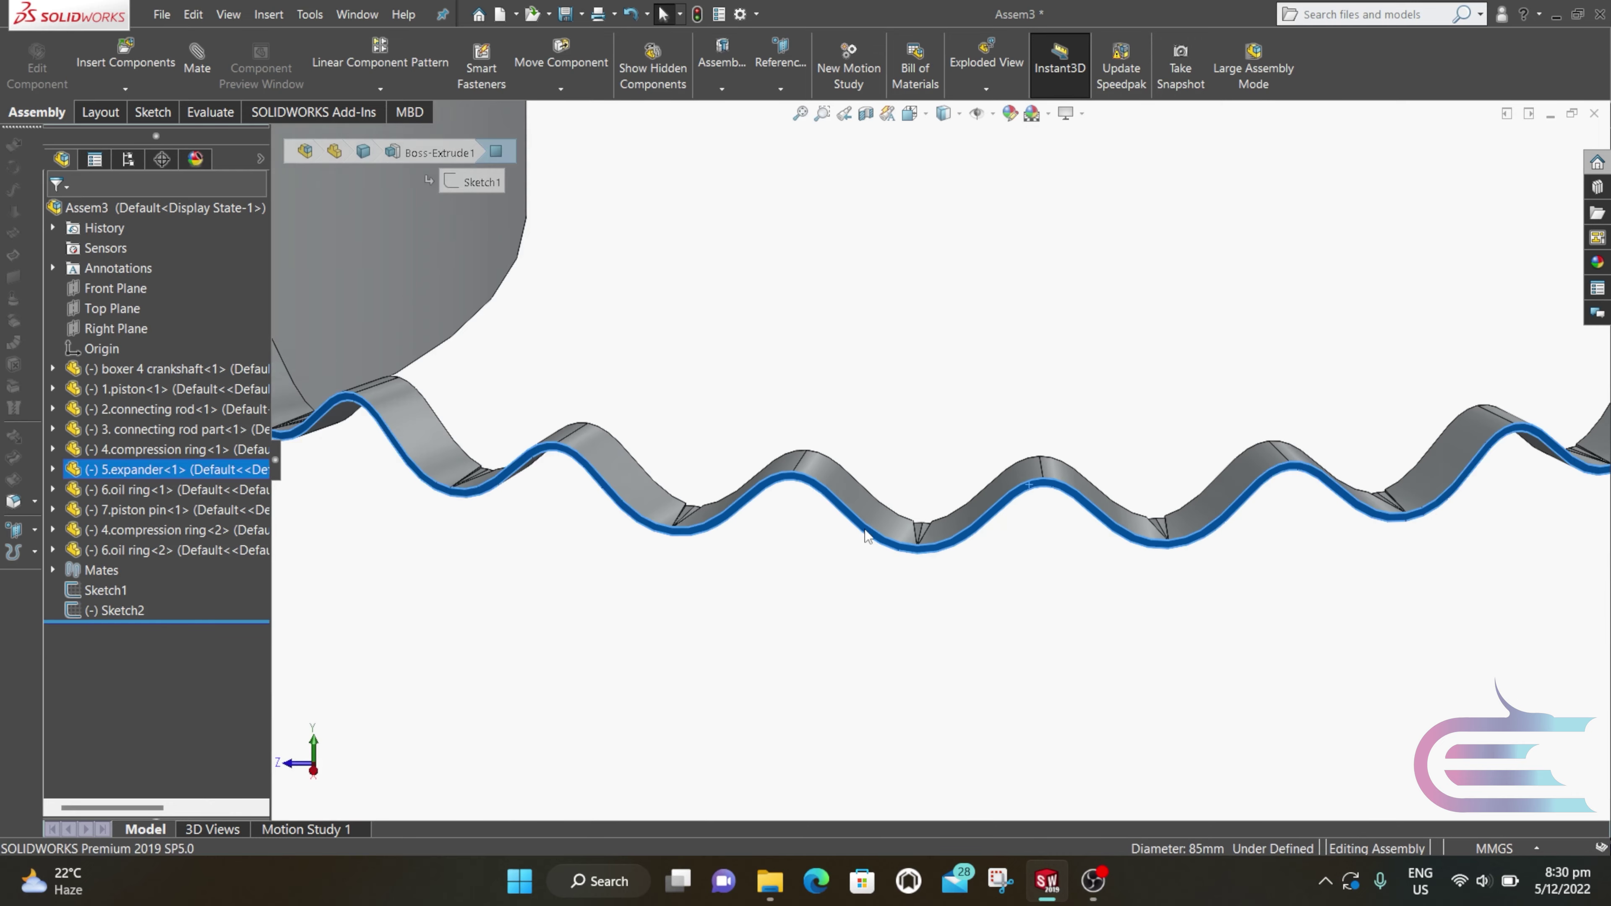
{"action": "scroll", "coordinate": [866, 536], "scroll_direction": "up", "scroll_amount": 6}
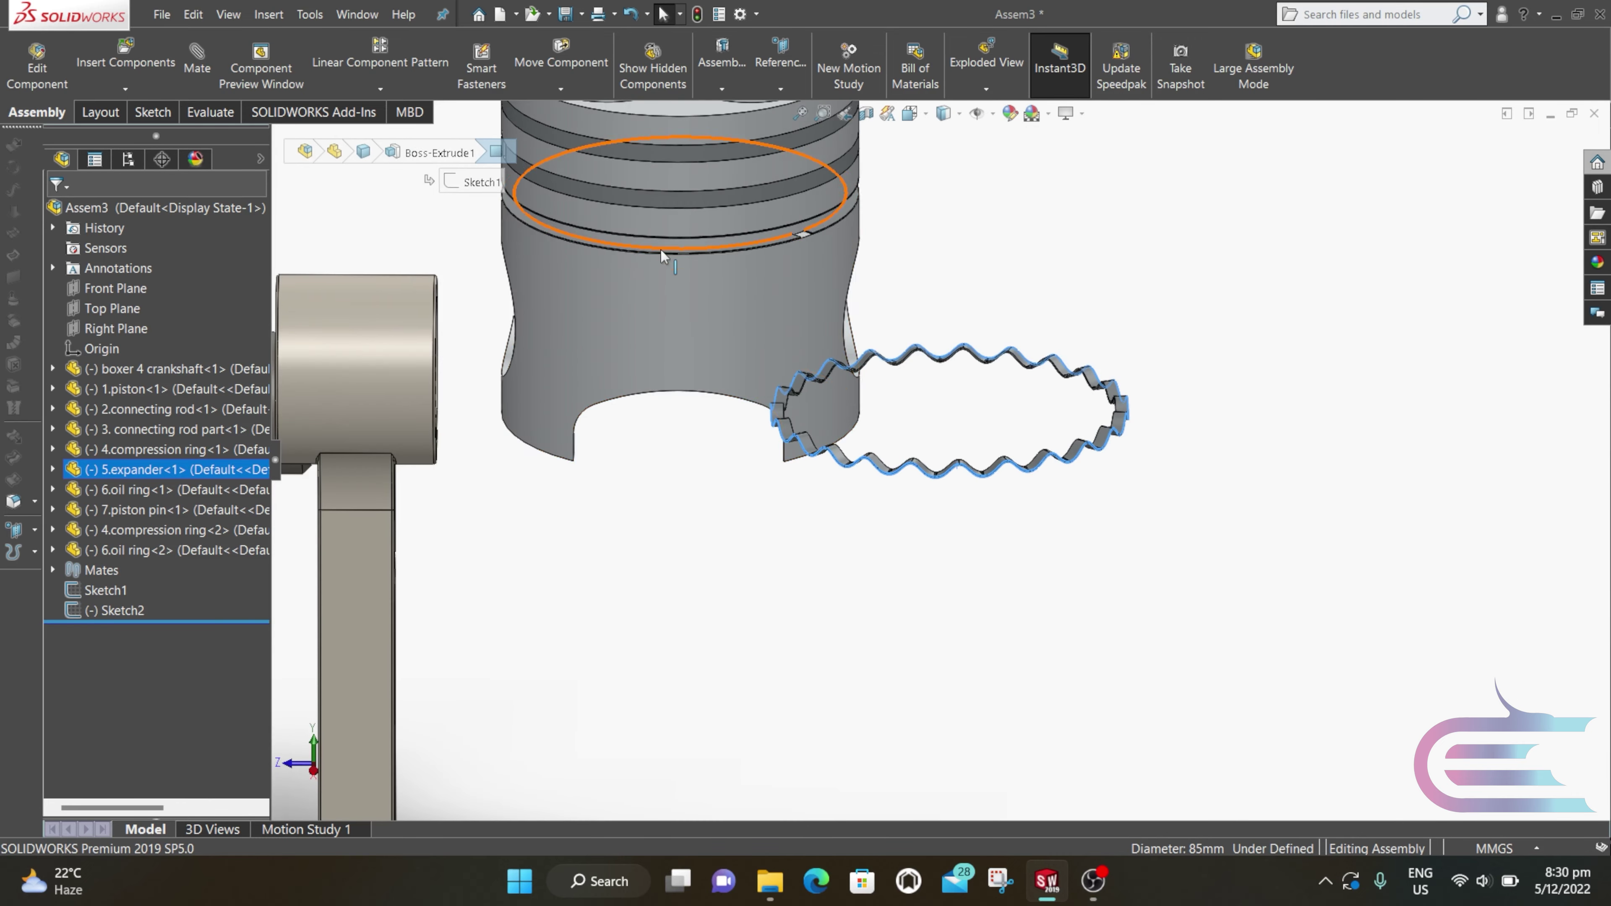
{"action": "scroll", "coordinate": [659, 248], "scroll_direction": "down", "scroll_amount": 3}
{"action": "left_click", "coordinate": [713, 325], "text": "ctrl"}
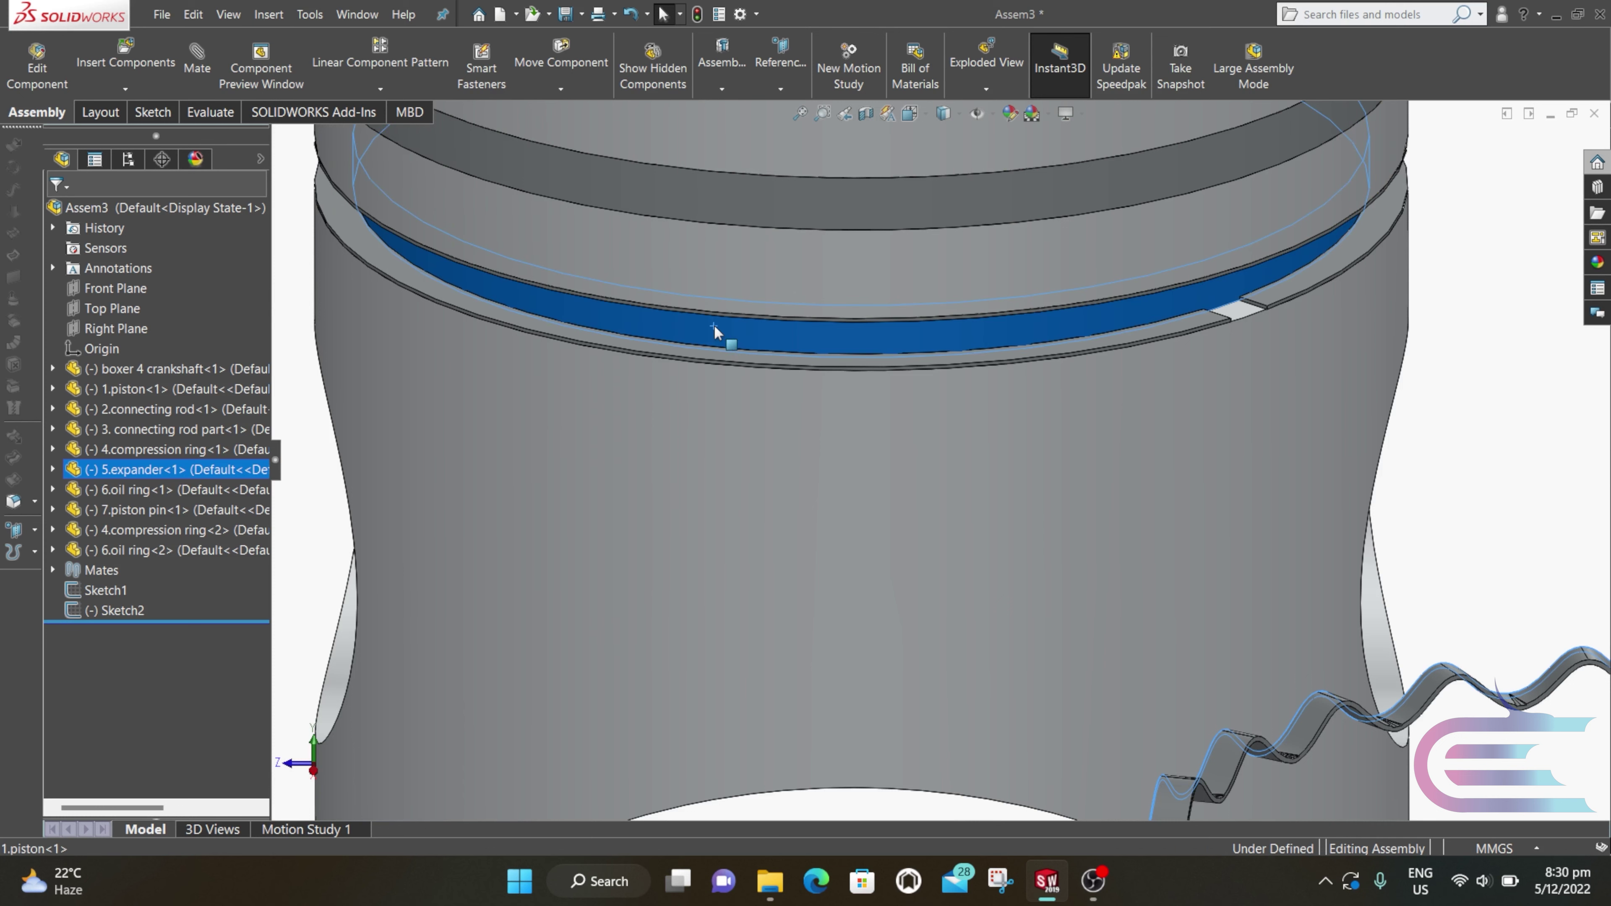
{"action": "left_click", "coordinate": [198, 52]}
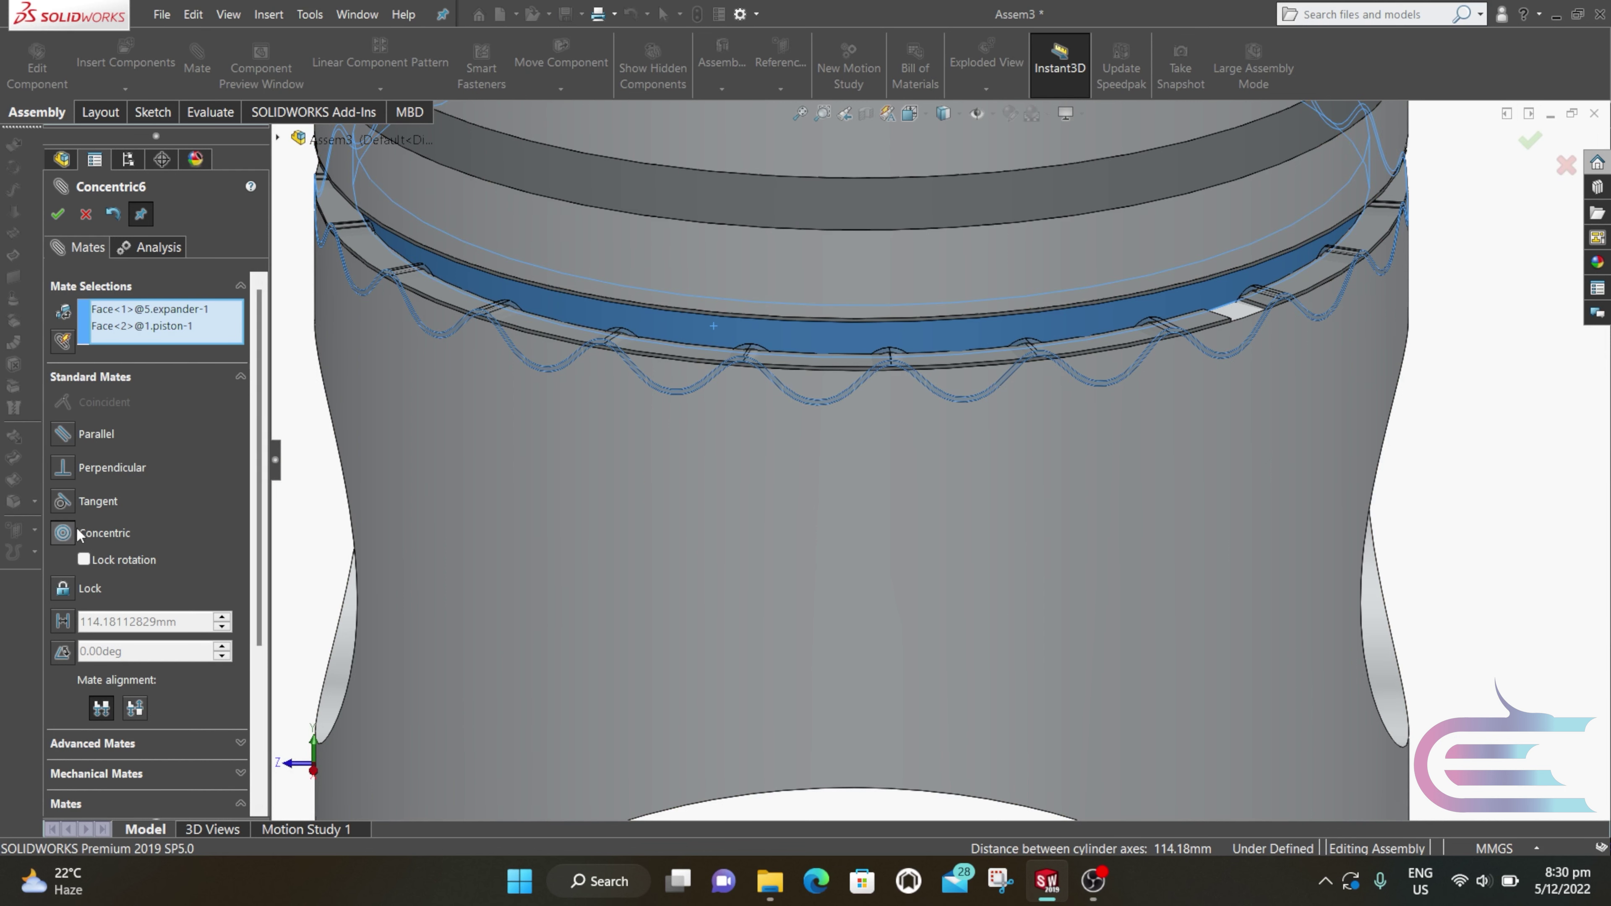
{"action": "left_click", "coordinate": [56, 215]}
Step: Mate an edge on one of the expander's wave crests coincident with the underside of the upper oil ring, and finish mating
{"action": "scroll", "coordinate": [501, 267], "scroll_direction": "down", "scroll_amount": 6}
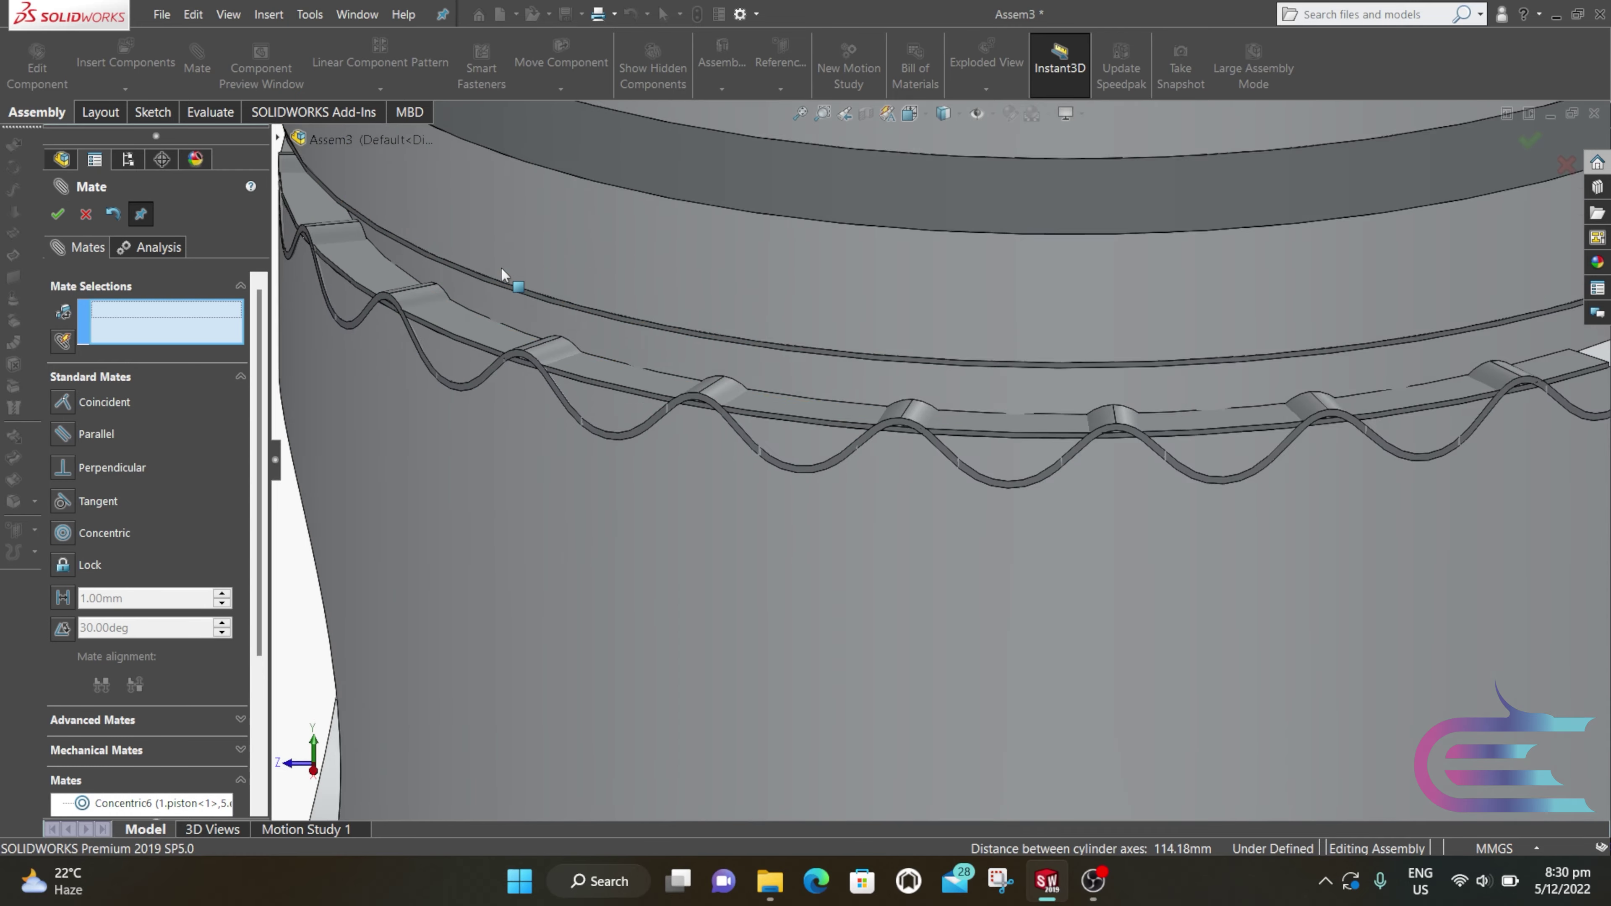
{"action": "left_click", "coordinate": [690, 487]}
{"action": "middle_click_drag", "start_coordinate": [691, 486], "coordinate": [742, 319]}
{"action": "left_click", "coordinate": [736, 304]}
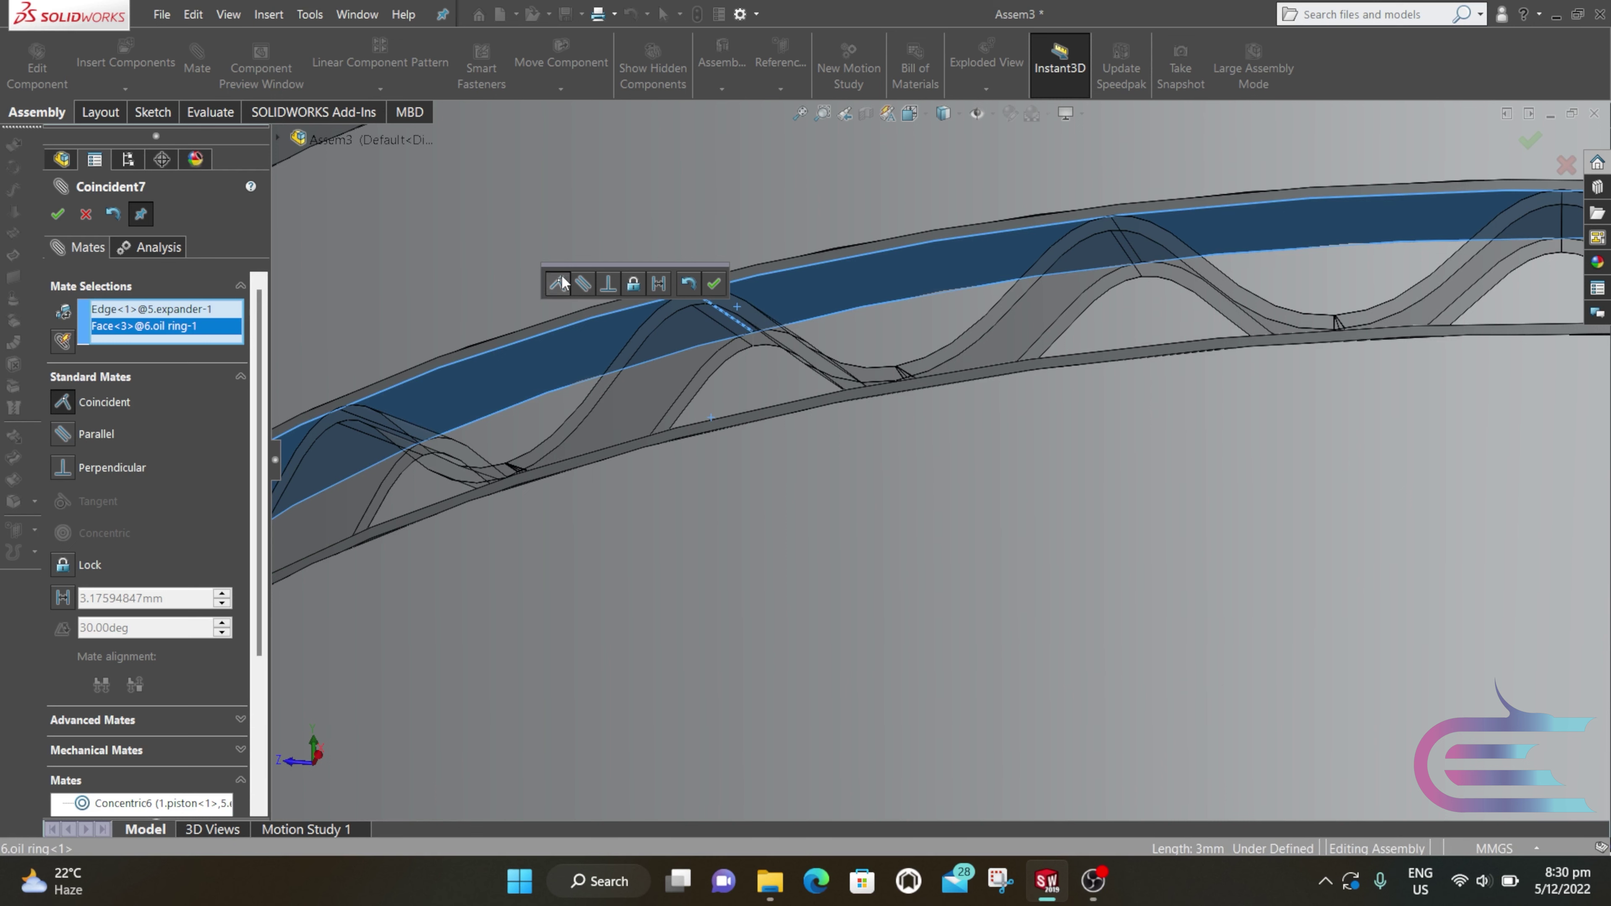
{"action": "left_click", "coordinate": [713, 285]}
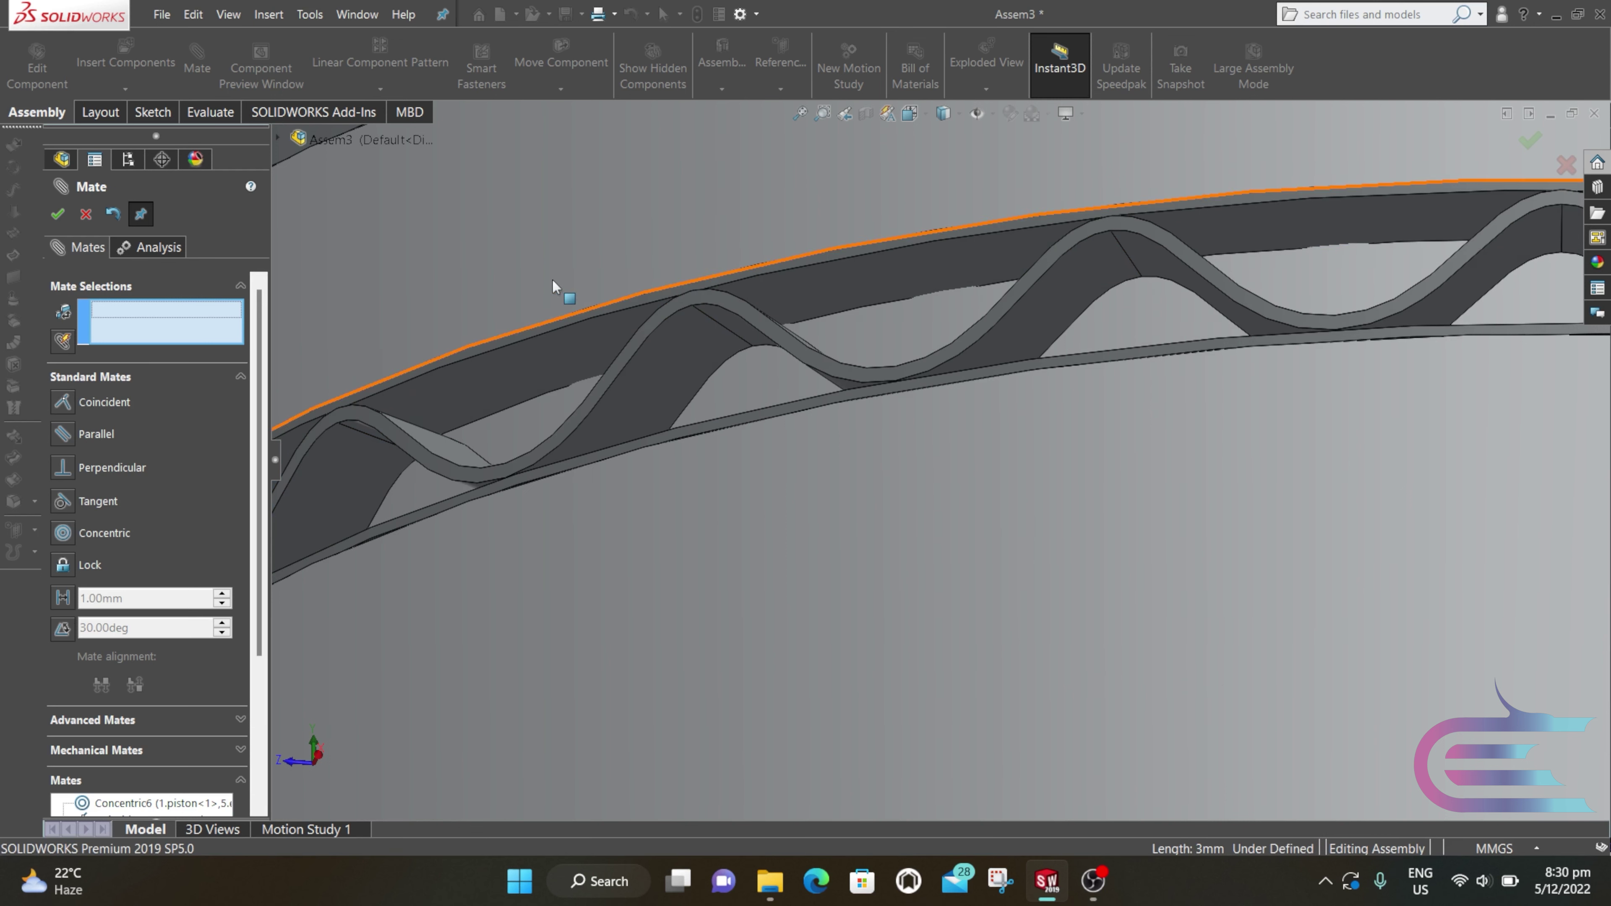
{"action": "left_click", "coordinate": [93, 221]}
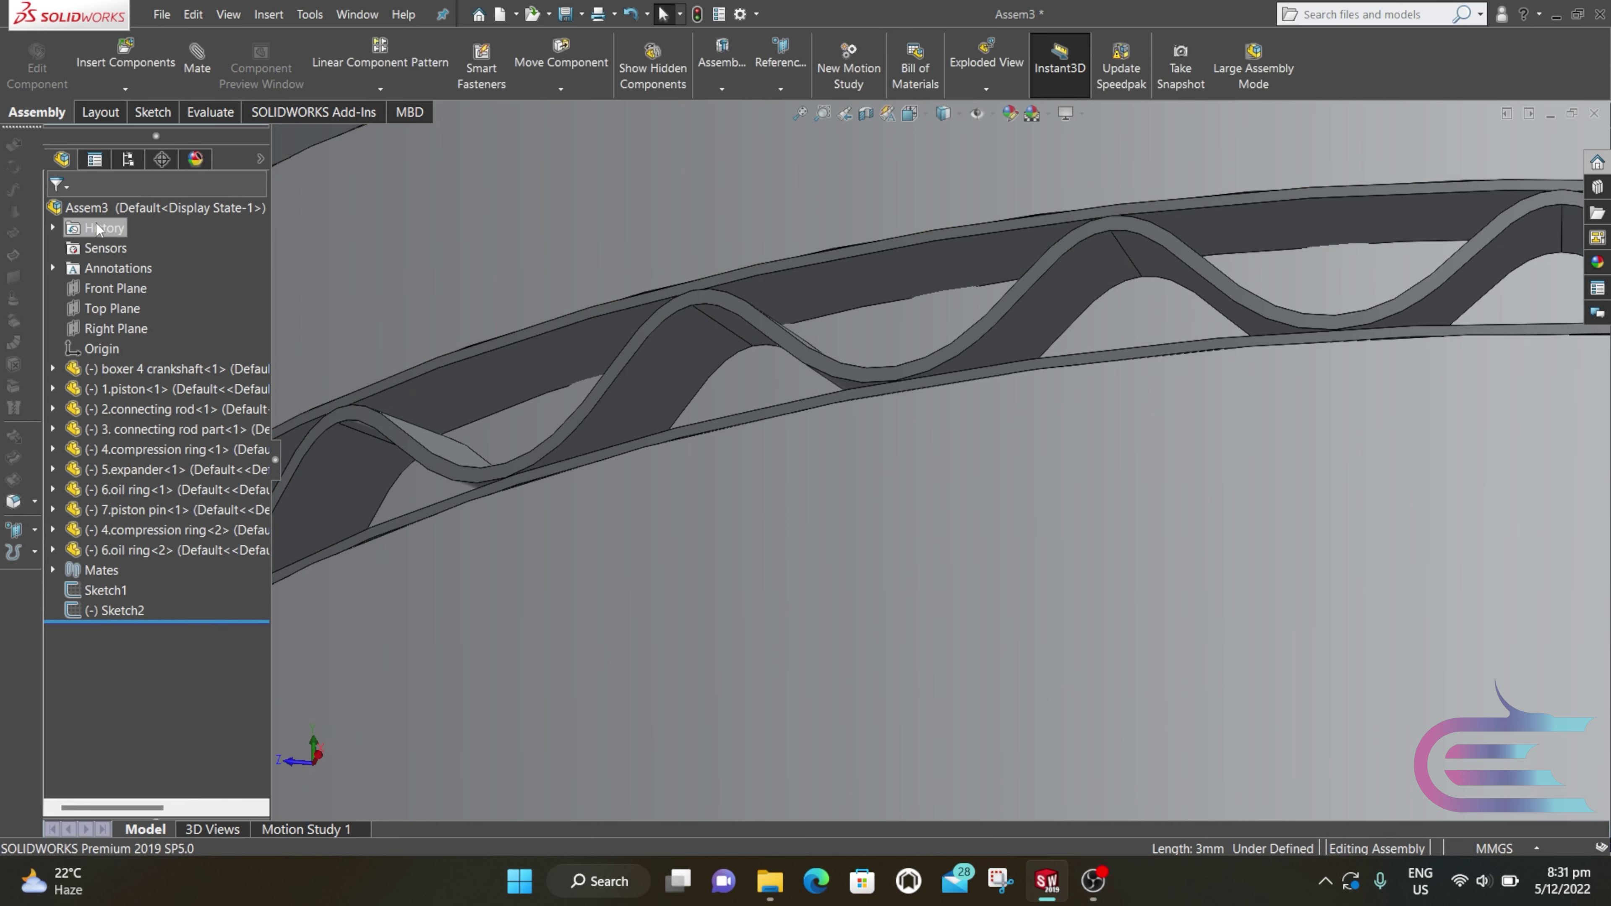
Step: Mate the piston's Front Plane coincident with the piston pin's Front Plane
{"action": "scroll", "coordinate": [743, 428], "scroll_direction": "up", "scroll_amount": 5}
{"action": "scroll", "coordinate": [816, 540], "scroll_direction": "up", "scroll_amount": 4}
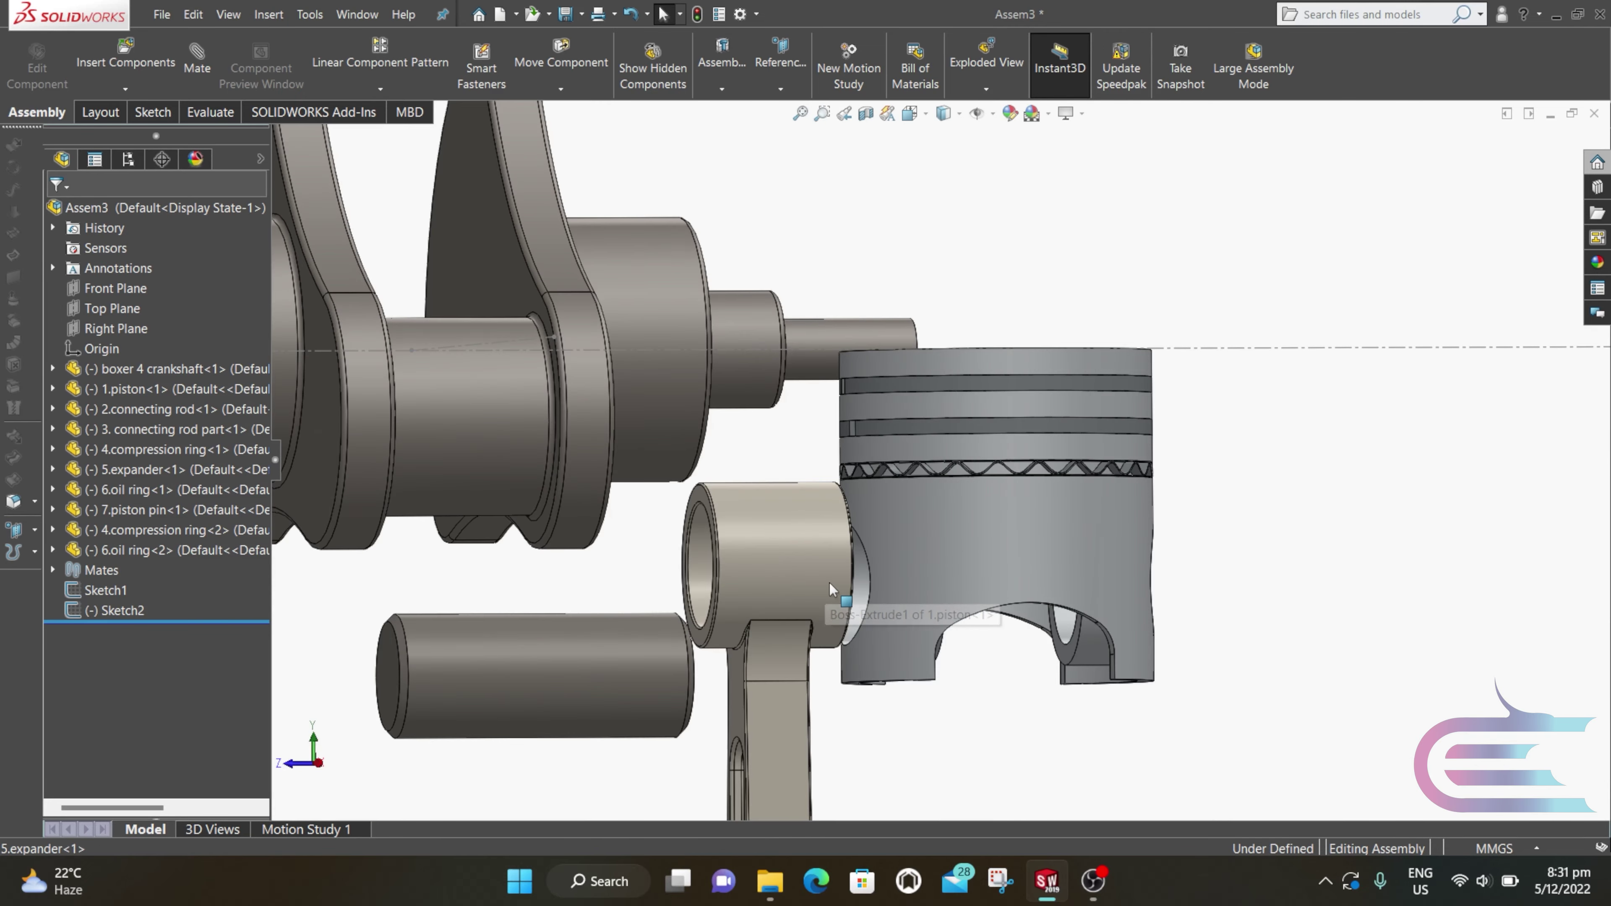
{"action": "middle_click_drag", "start_coordinate": [828, 582], "coordinate": [846, 734]}
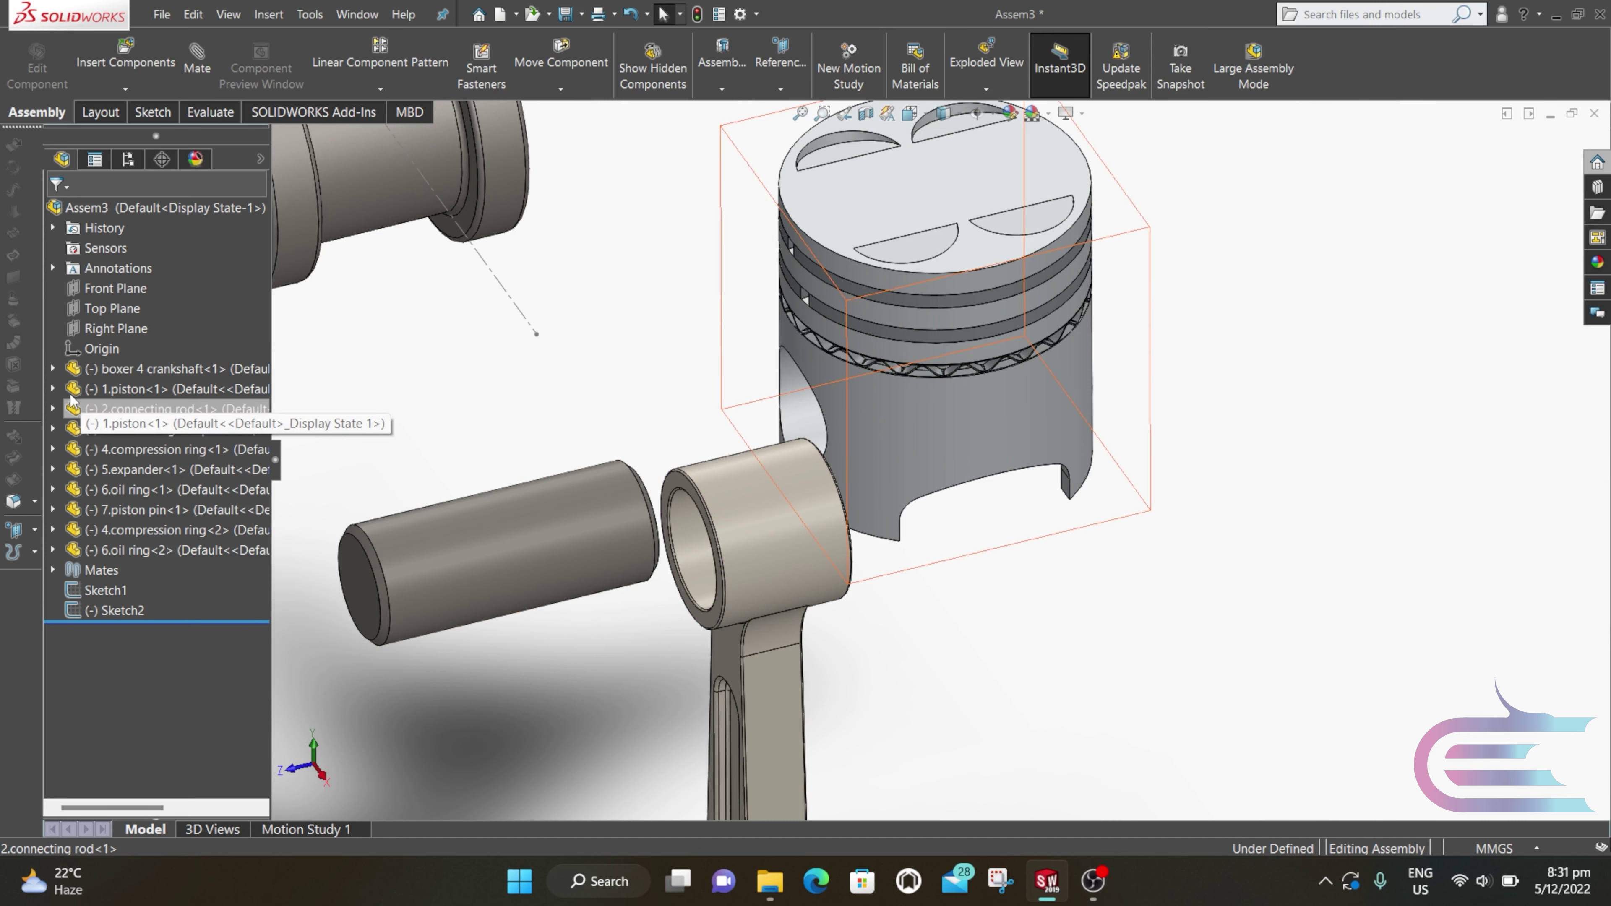
{"action": "left_click", "coordinate": [53, 389]}
{"action": "scroll", "coordinate": [54, 394], "scroll_direction": "down", "scroll_amount": 2}
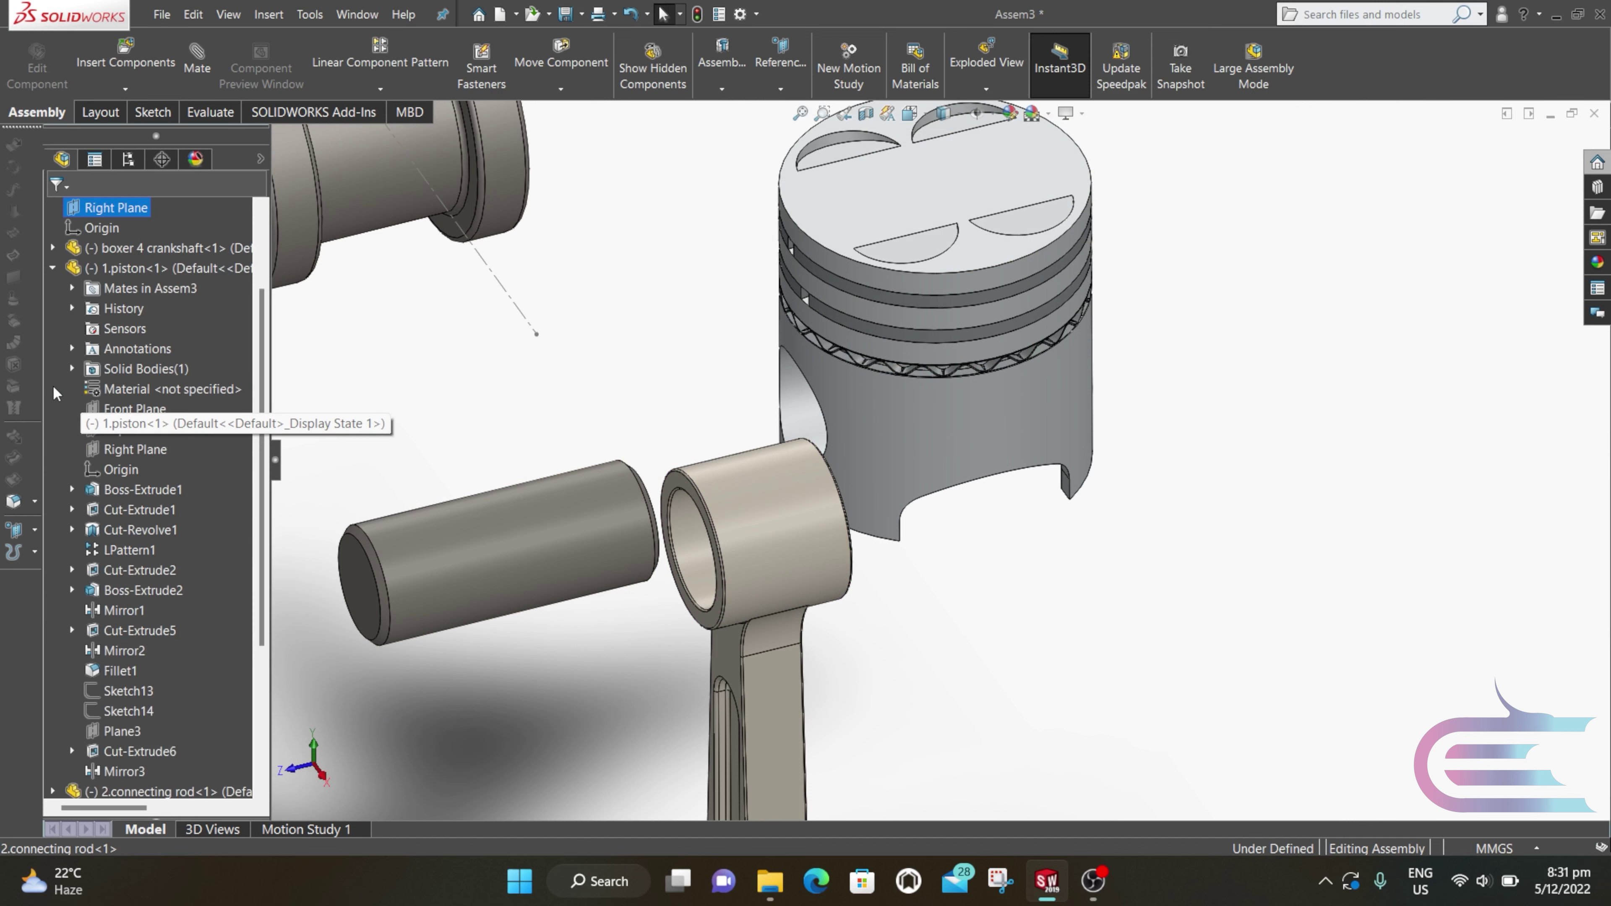
{"action": "left_click", "coordinate": [119, 409]}
{"action": "left_click_drag", "start_coordinate": [261, 448], "coordinate": [267, 600]}
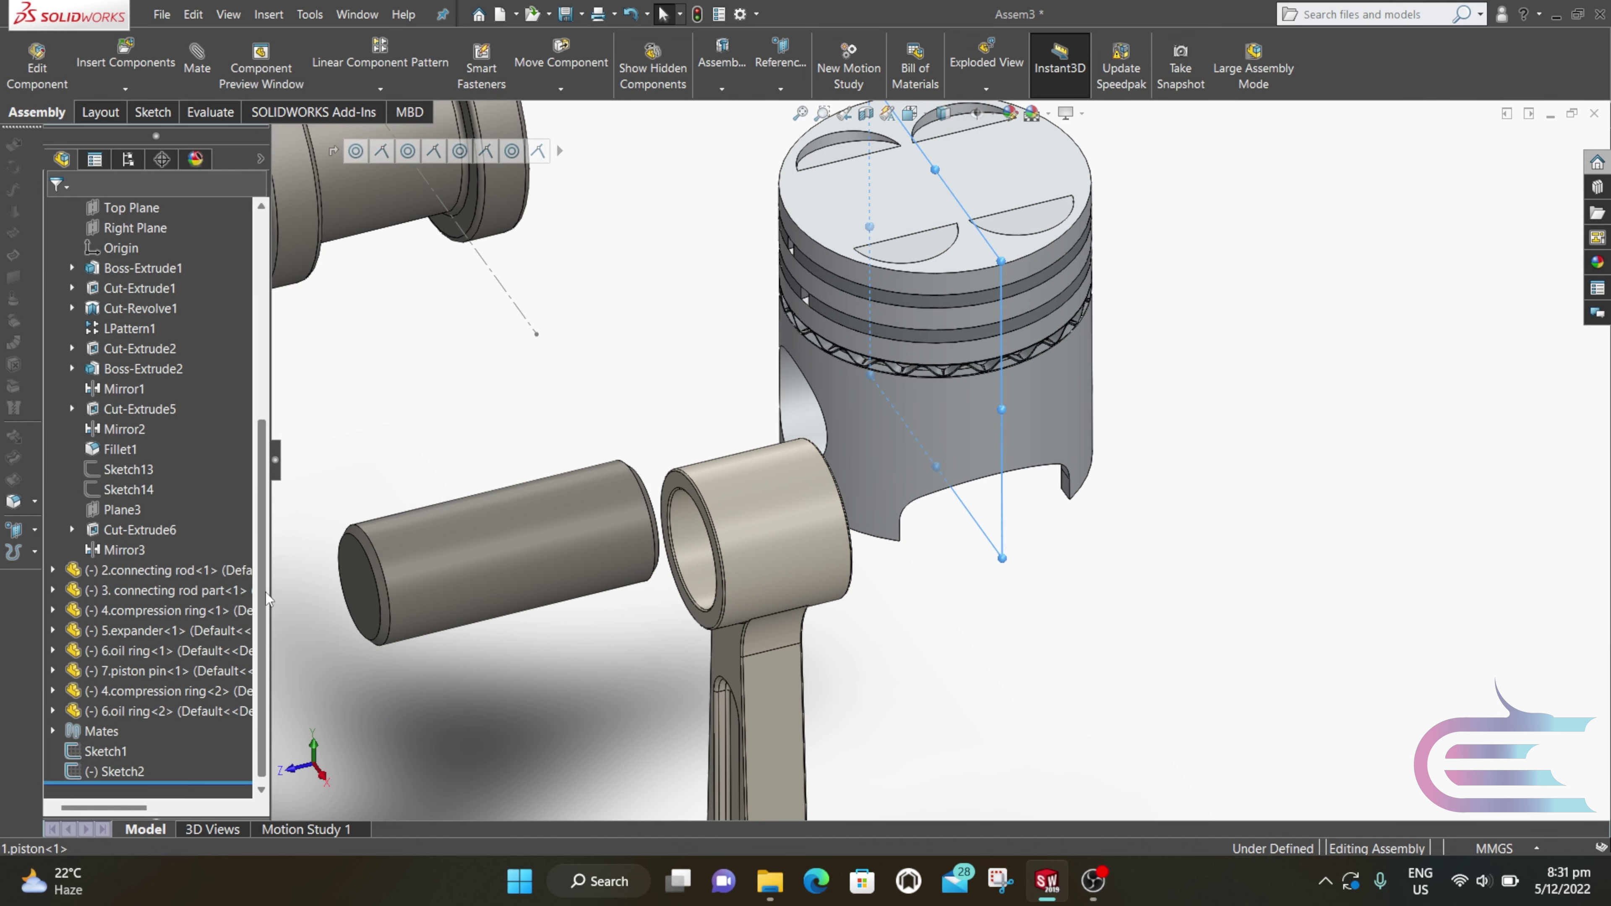
{"action": "left_click", "coordinate": [51, 670]}
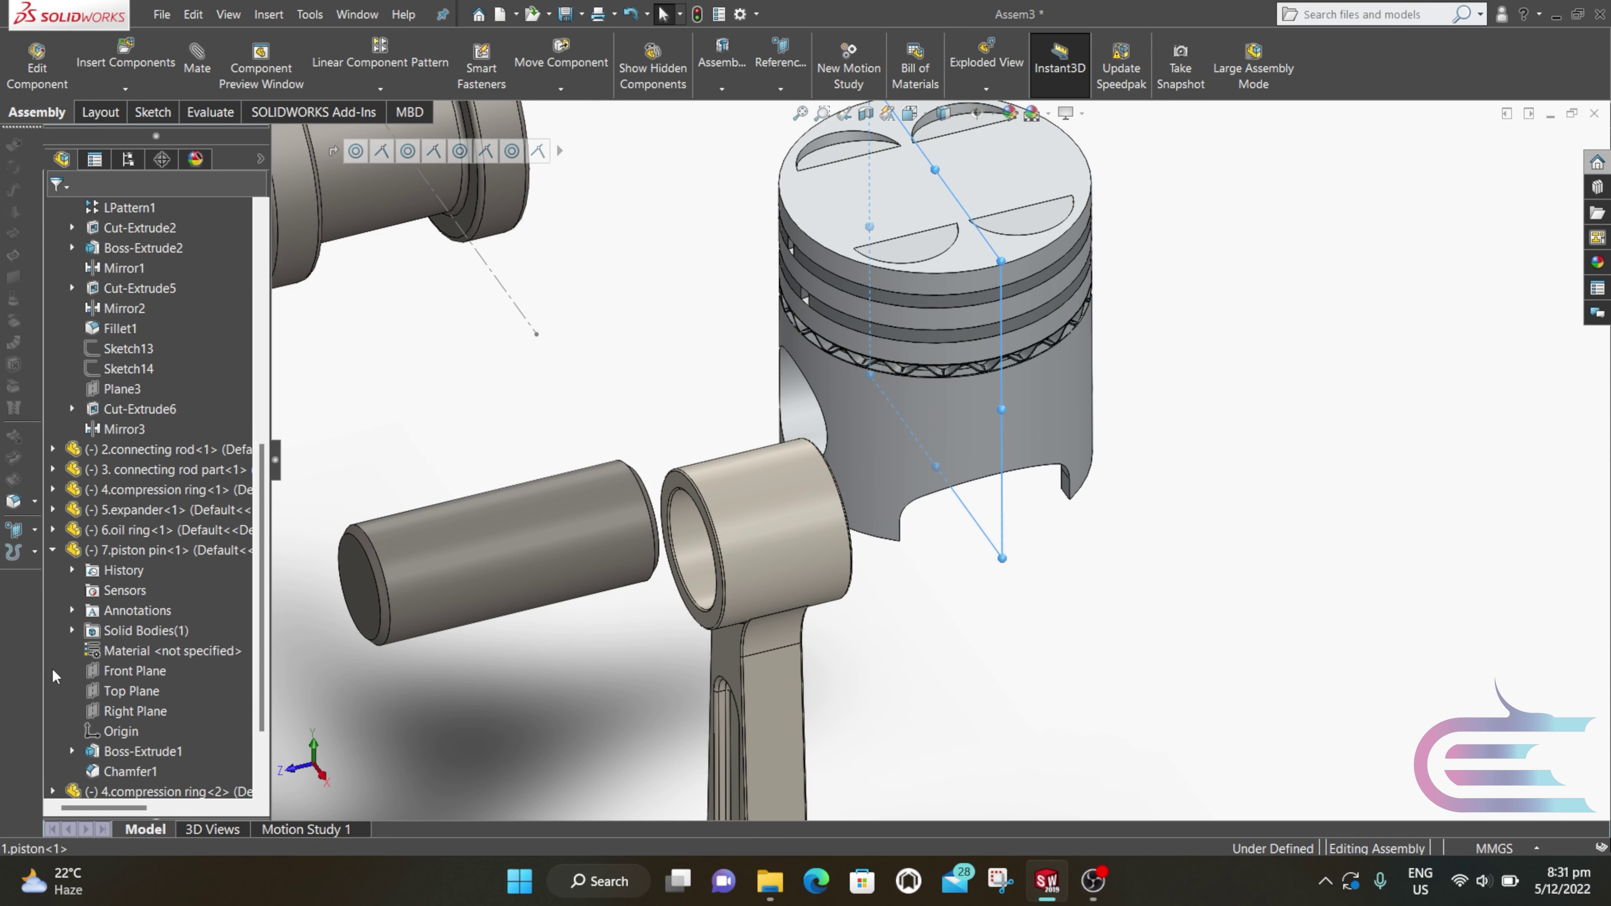
{"action": "left_click", "coordinate": [123, 673]}
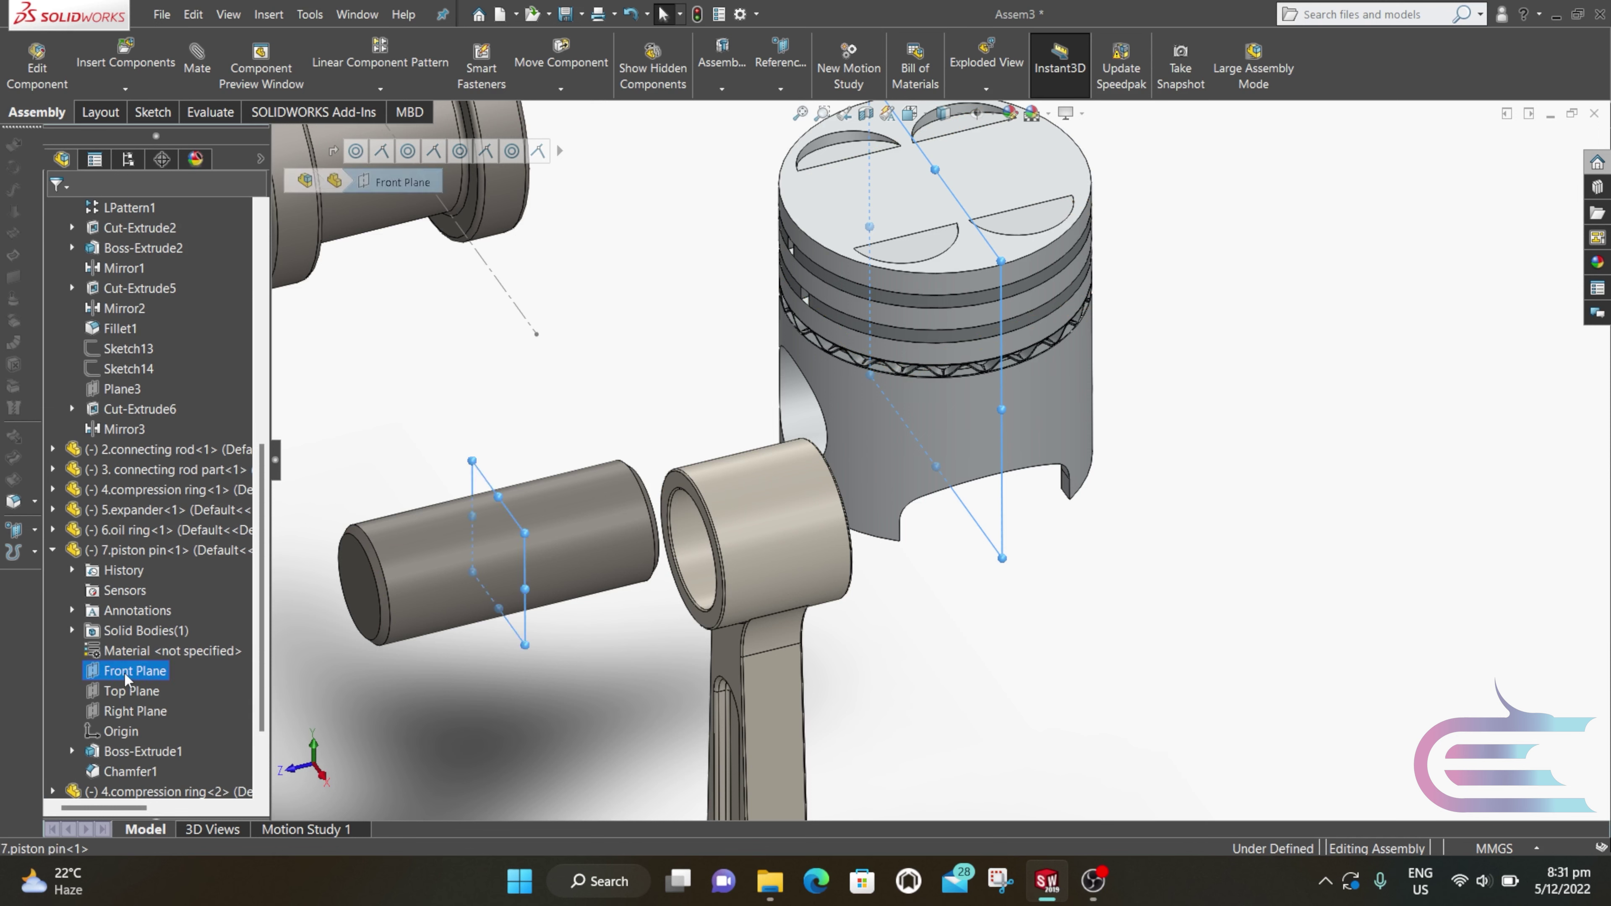
{"action": "left_click", "coordinate": [193, 73]}
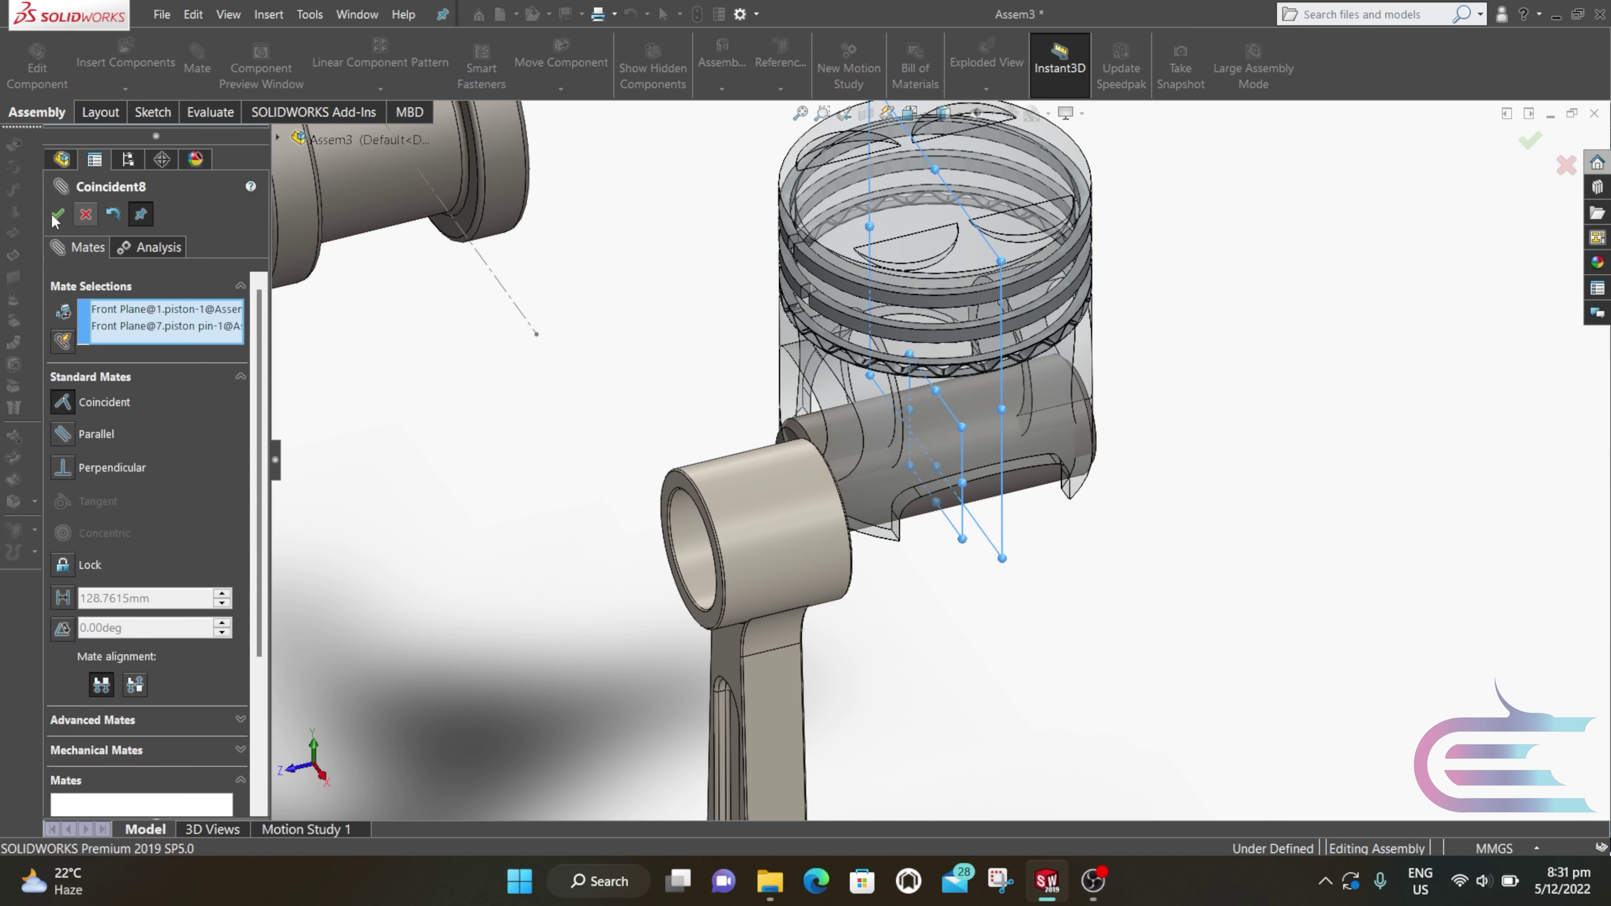
{"action": "left_click", "coordinate": [57, 215]}
Step: Add a concentric mate between the piston pin's cylindrical face and the piston's pin hole, and finish mating
{"action": "middle_click_drag", "start_coordinate": [757, 454], "coordinate": [835, 421]}
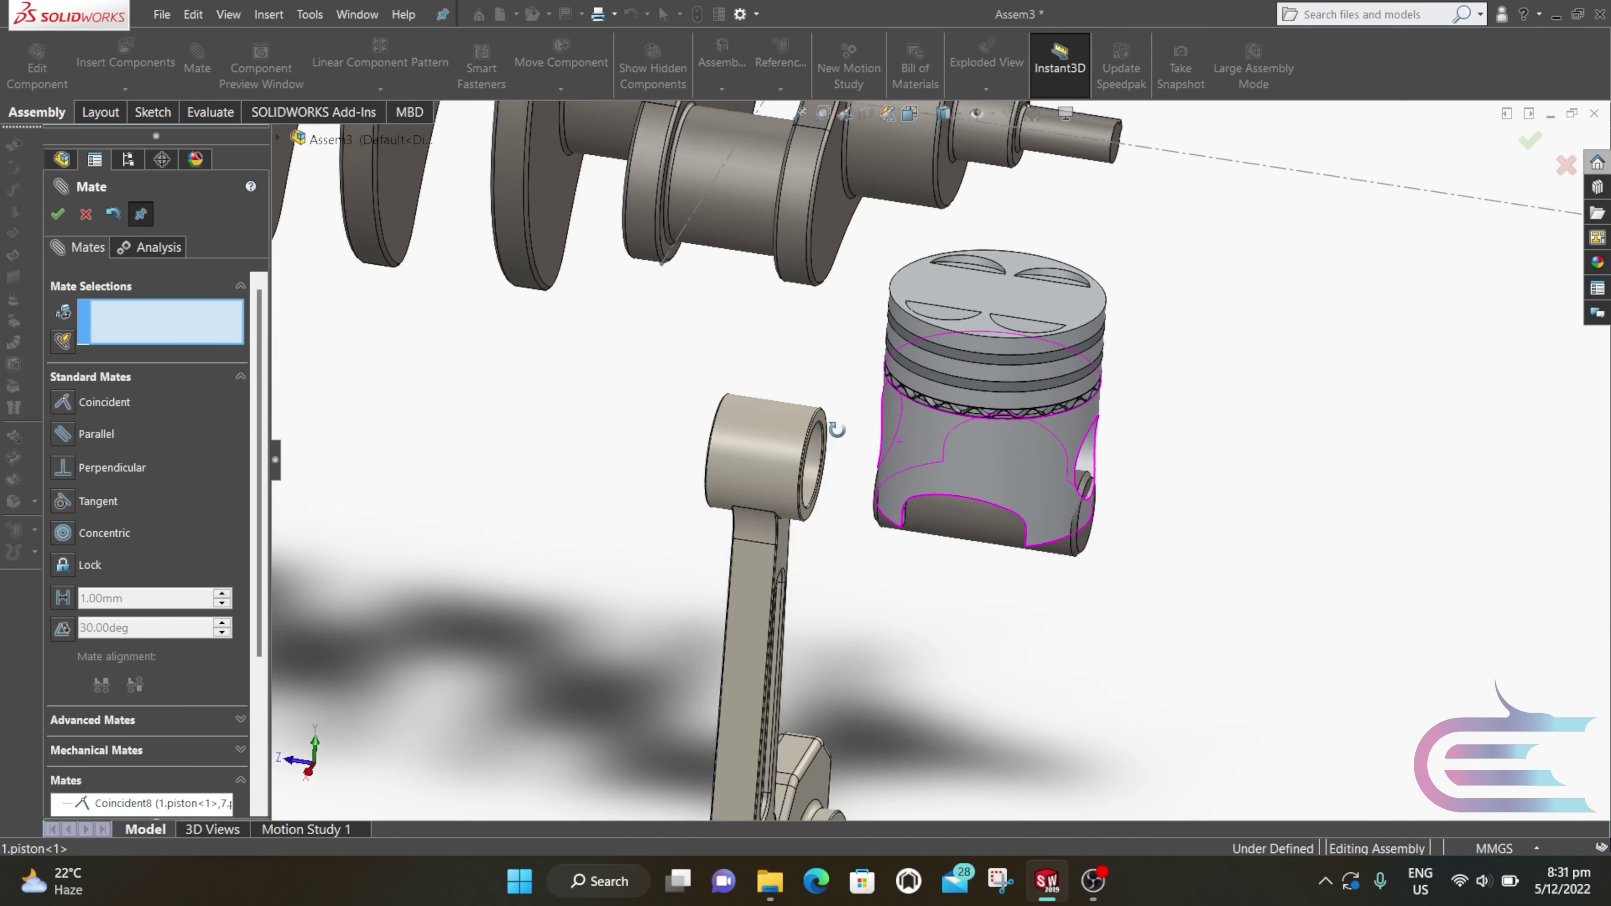
{"action": "left_click", "coordinate": [965, 512]}
{"action": "scroll", "coordinate": [1067, 494], "scroll_direction": "down", "scroll_amount": 5}
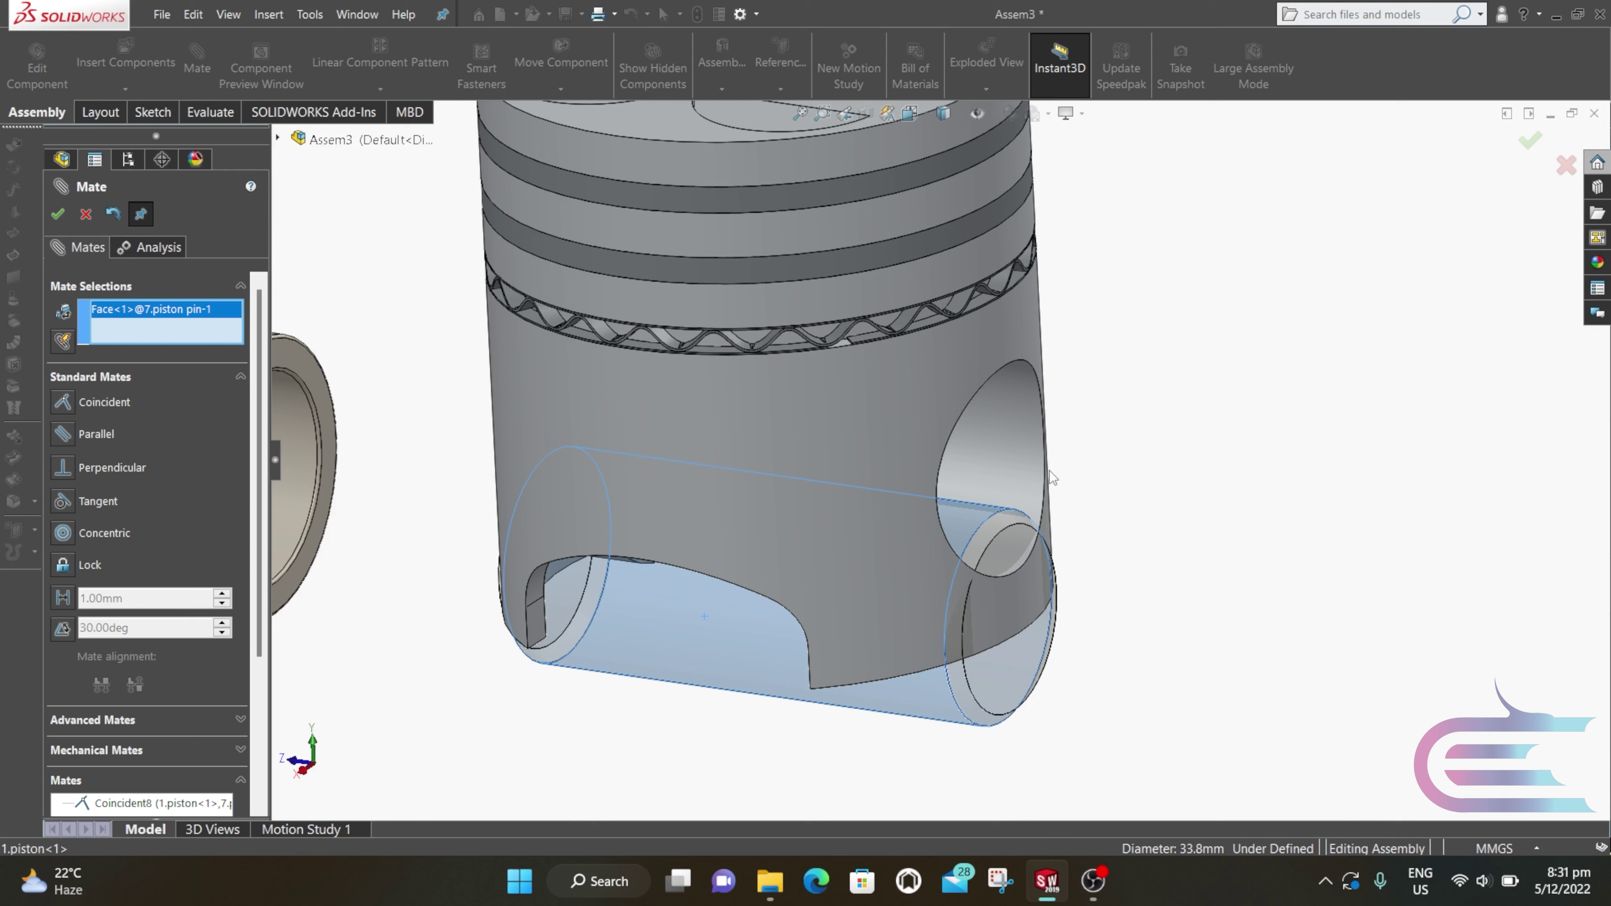
{"action": "left_click", "coordinate": [983, 425]}
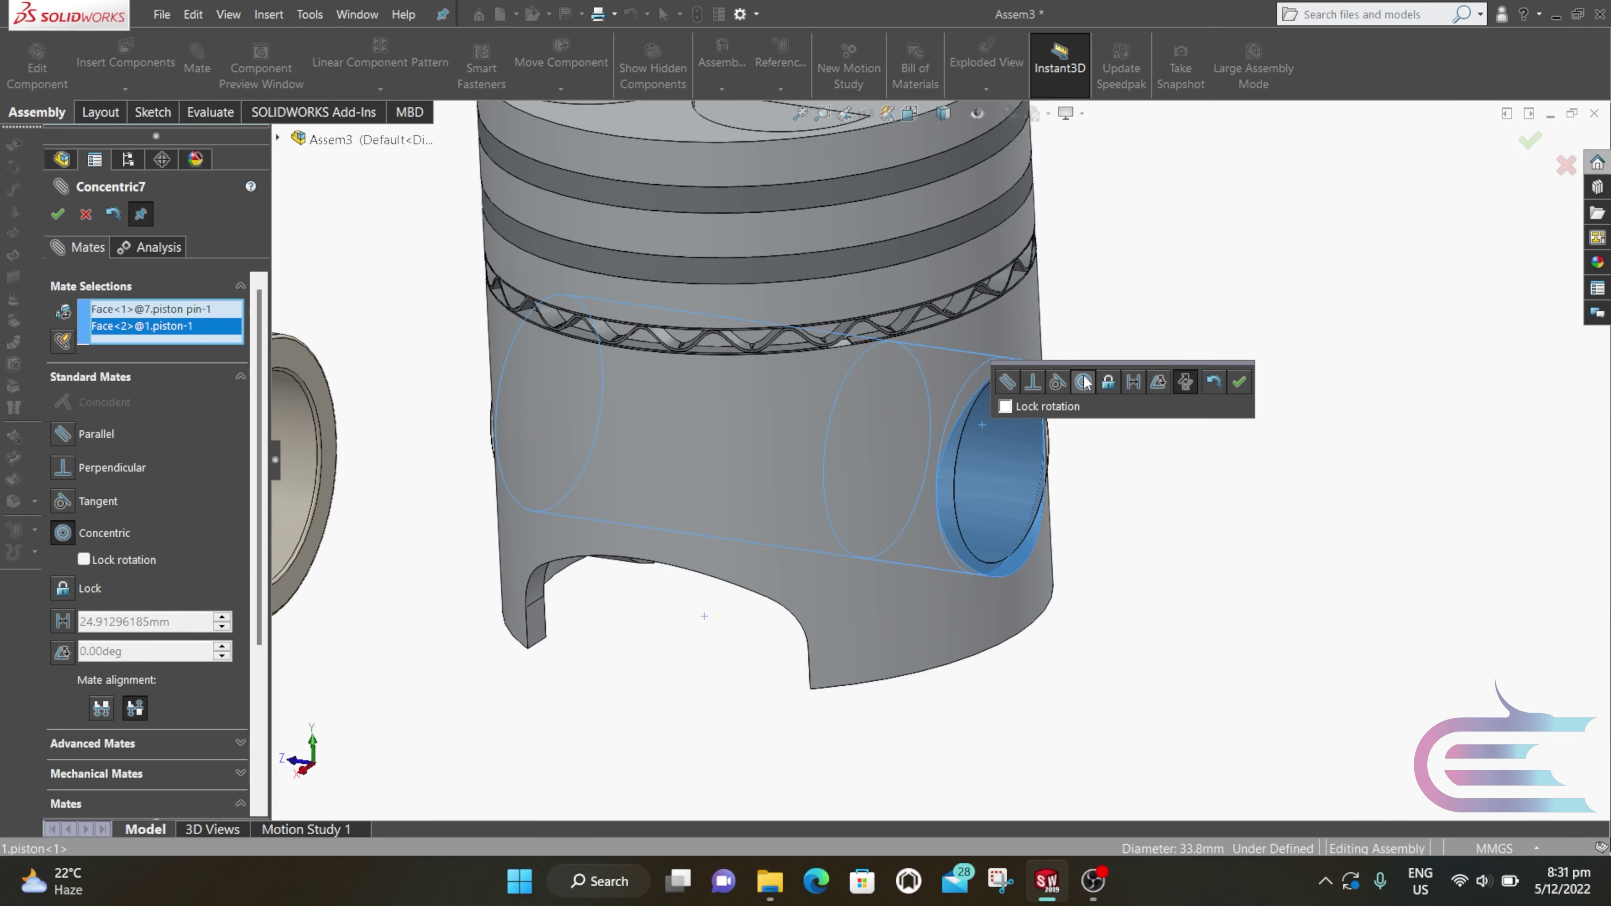
{"action": "left_click", "coordinate": [1240, 383]}
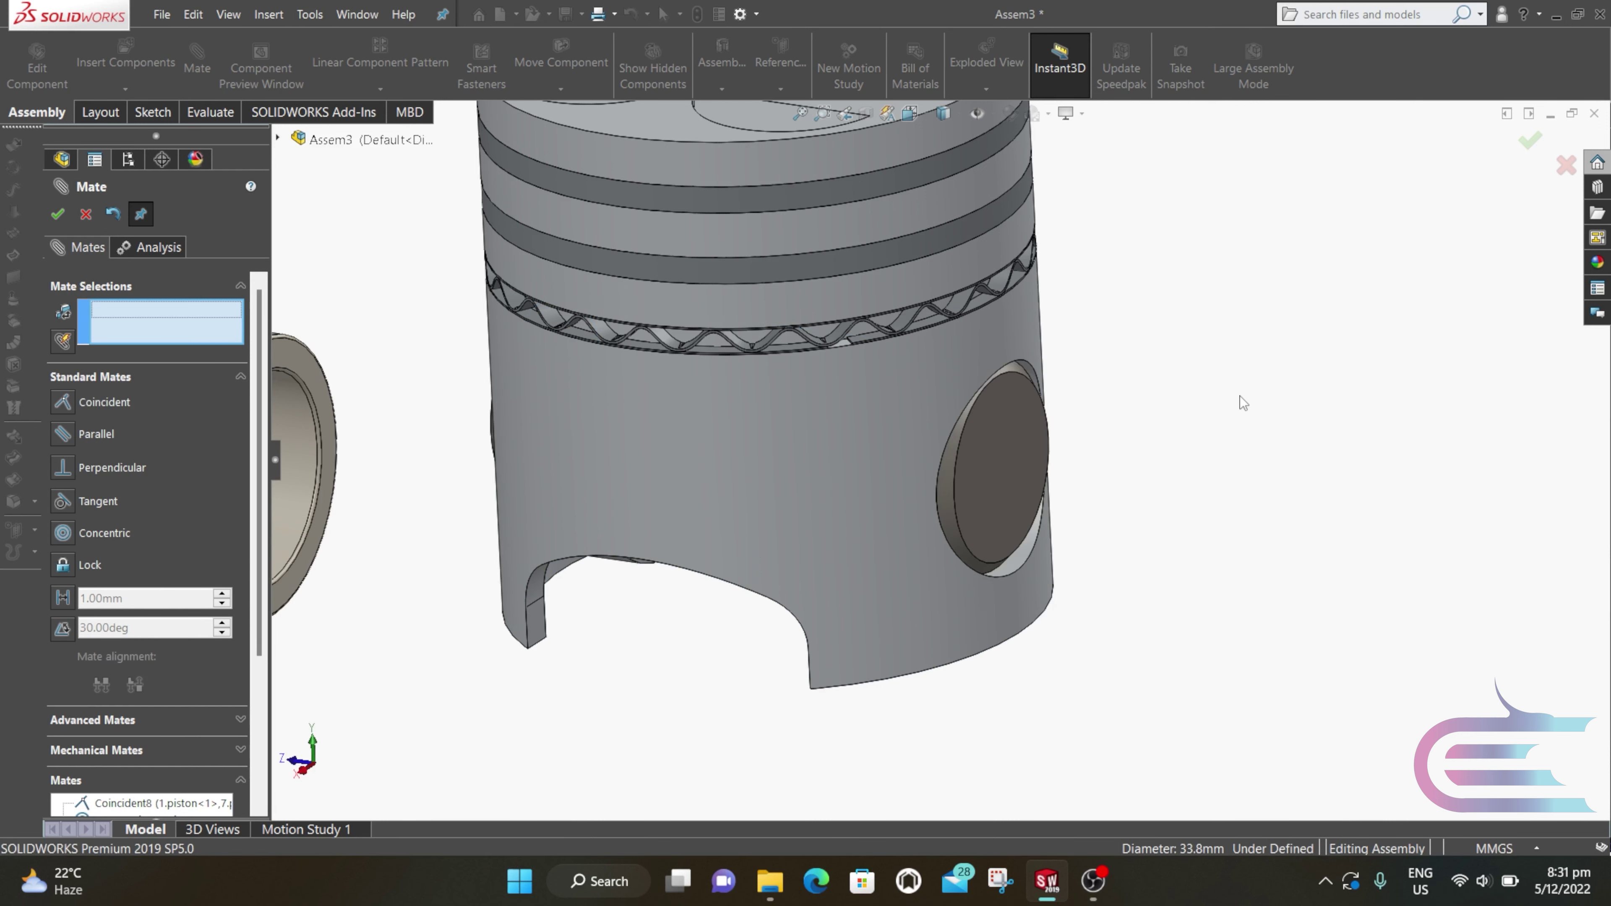
{"action": "scroll", "coordinate": [1237, 406], "scroll_direction": "up", "scroll_amount": 5}
{"action": "scroll", "coordinate": [1019, 480], "scroll_direction": "up", "scroll_amount": 2}
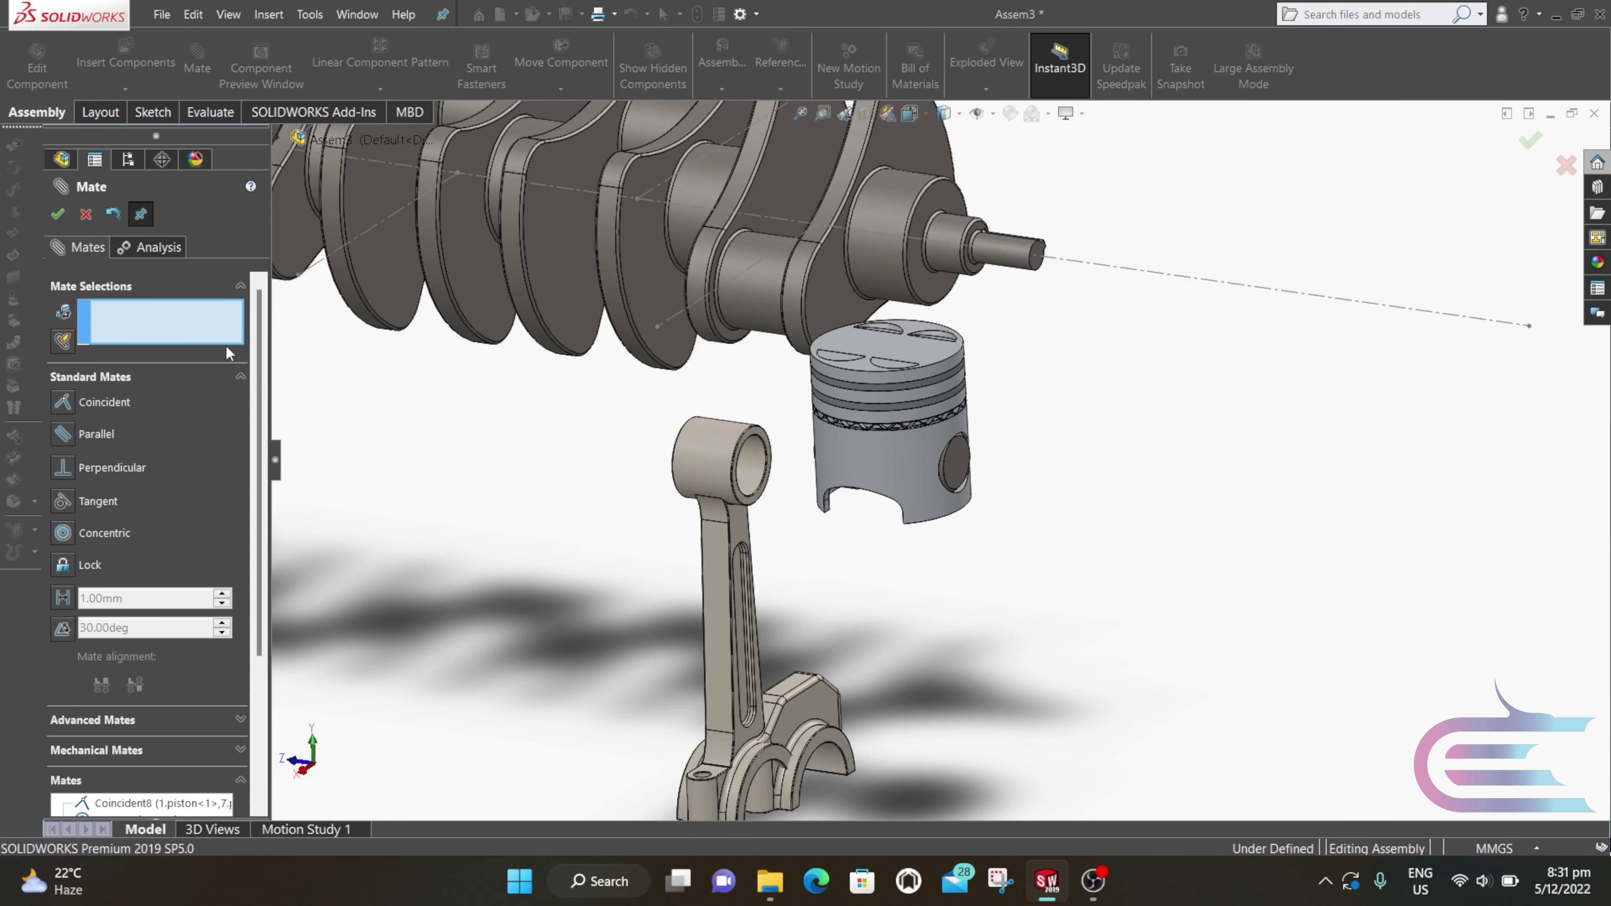
{"action": "left_click", "coordinate": [87, 214]}
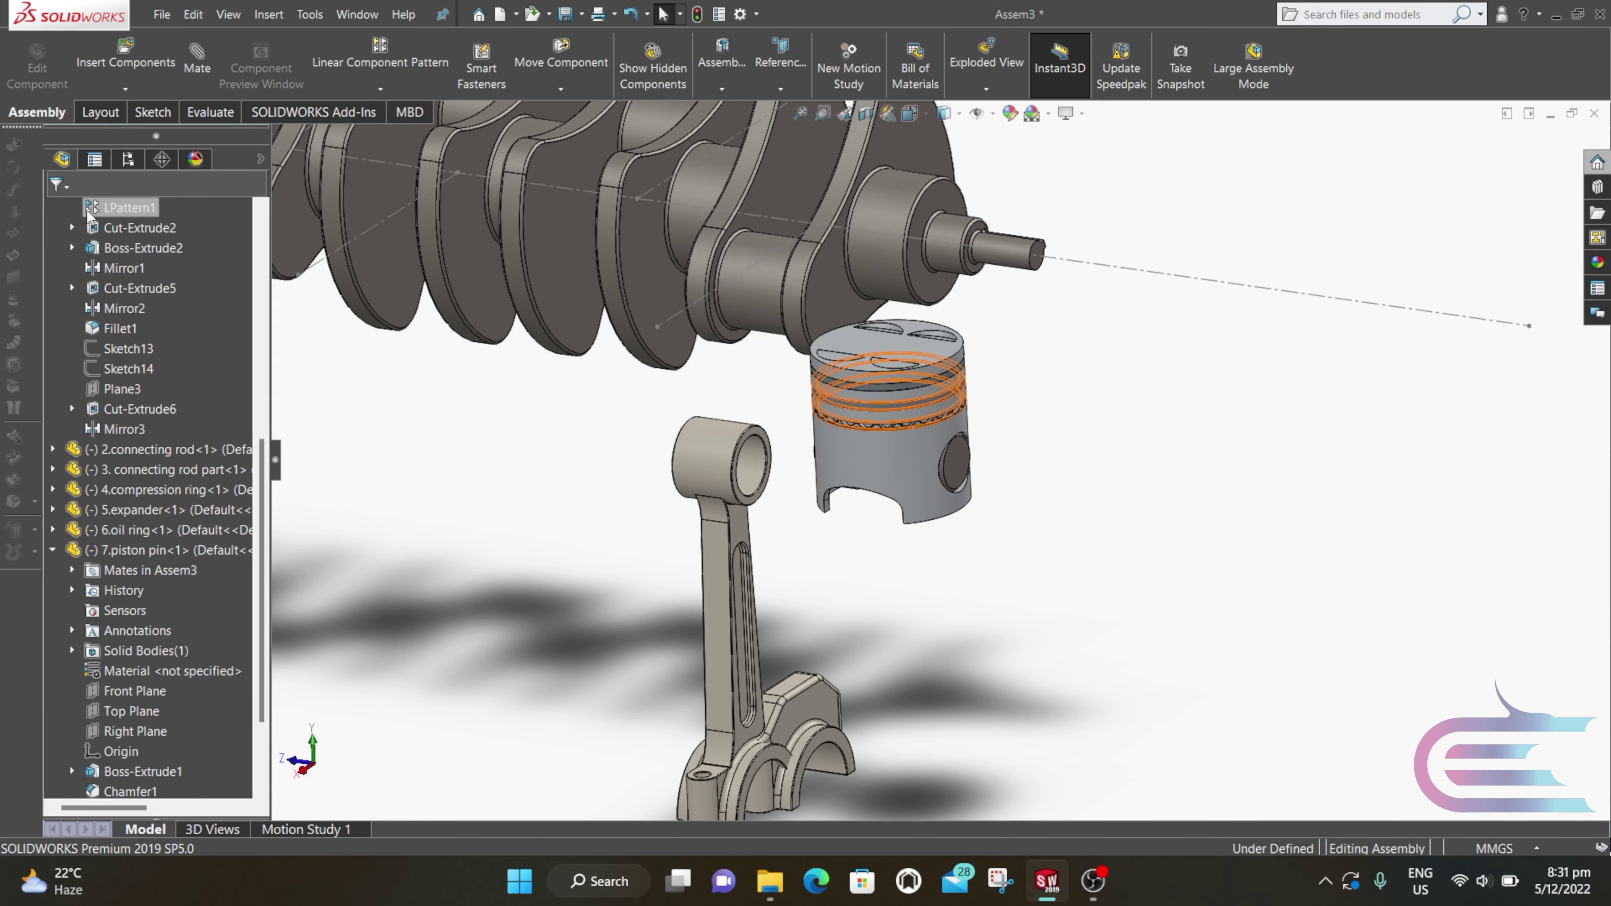
Step: Mate the piston's Front Plane coincident with the connecting rod's Front Plane
{"action": "scroll", "coordinate": [129, 253], "scroll_direction": "up", "scroll_amount": 7}
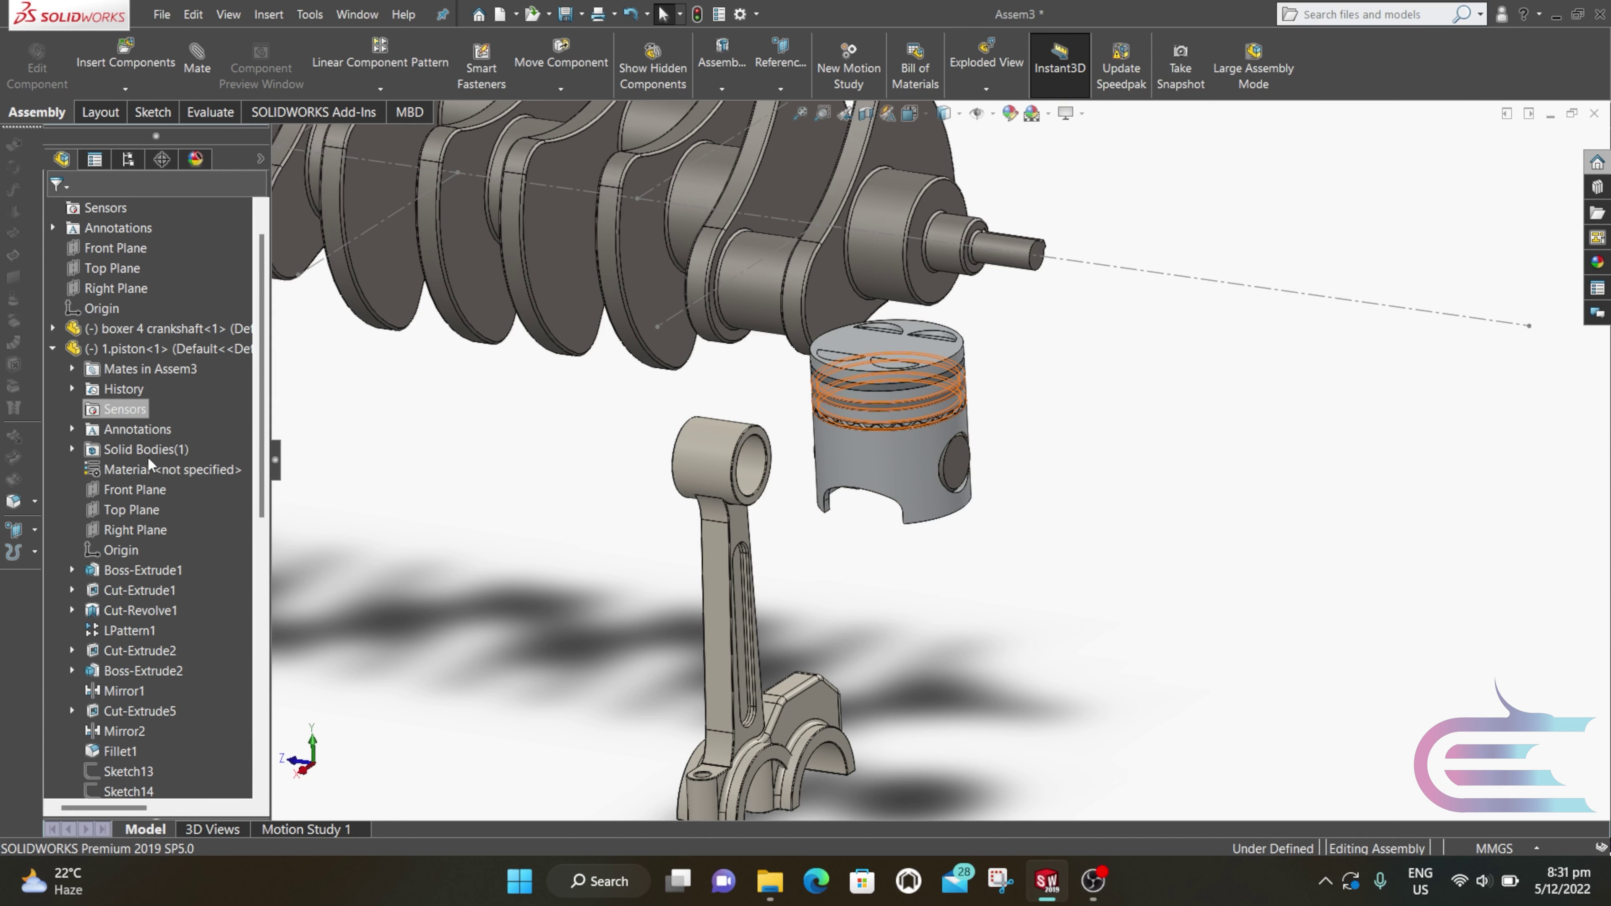
{"action": "left_click", "coordinate": [133, 490]}
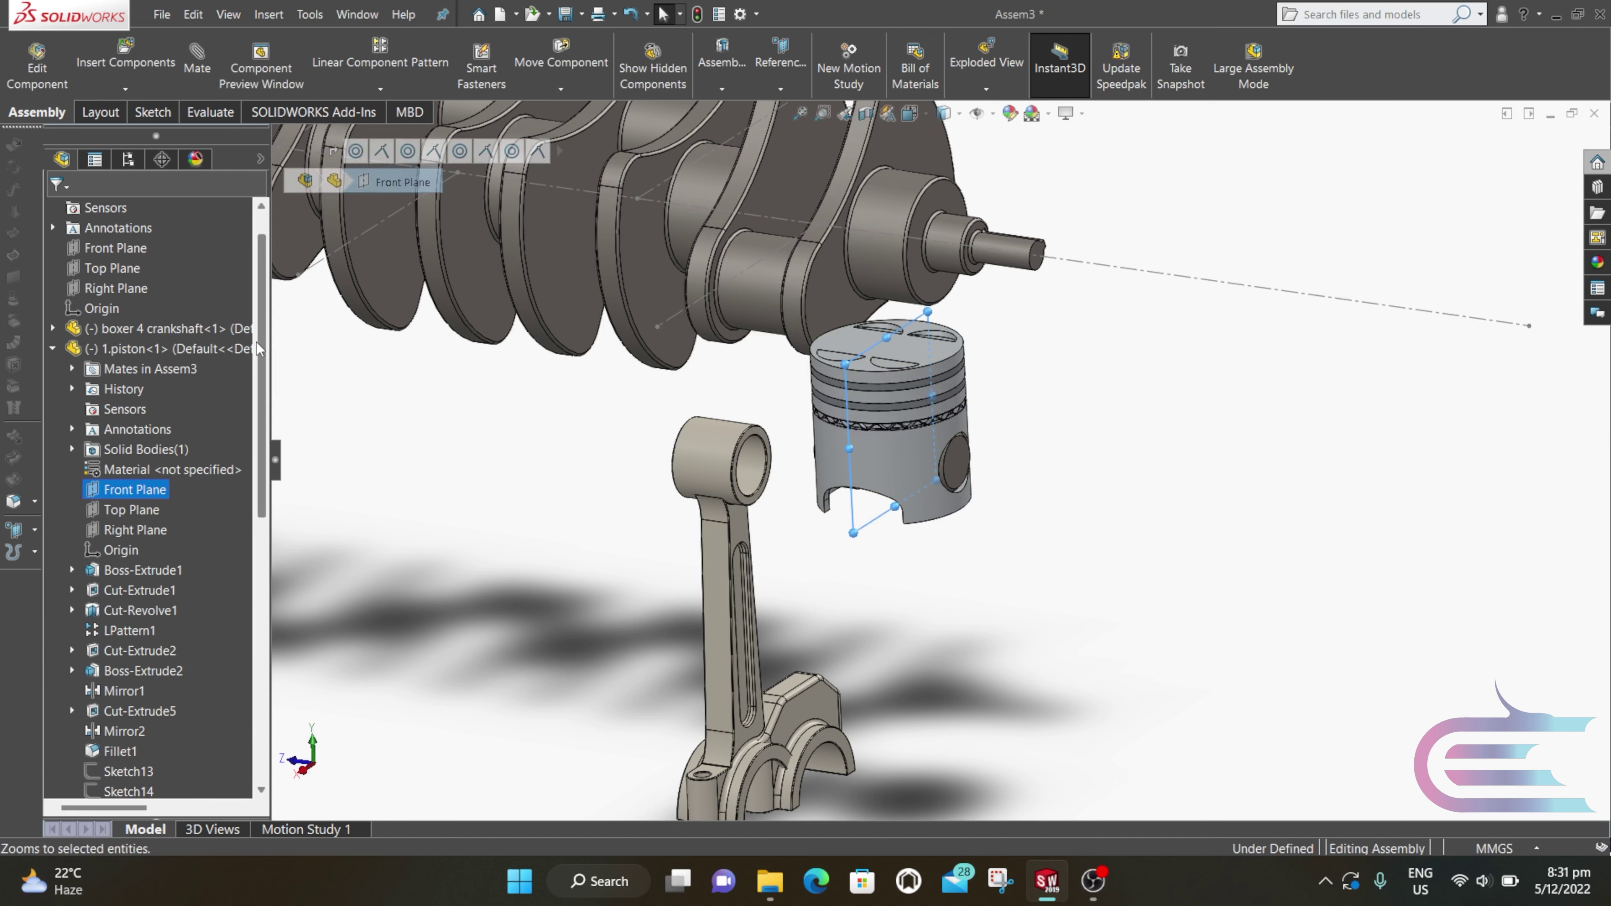
{"action": "left_click_drag", "start_coordinate": [268, 359], "coordinate": [274, 559]}
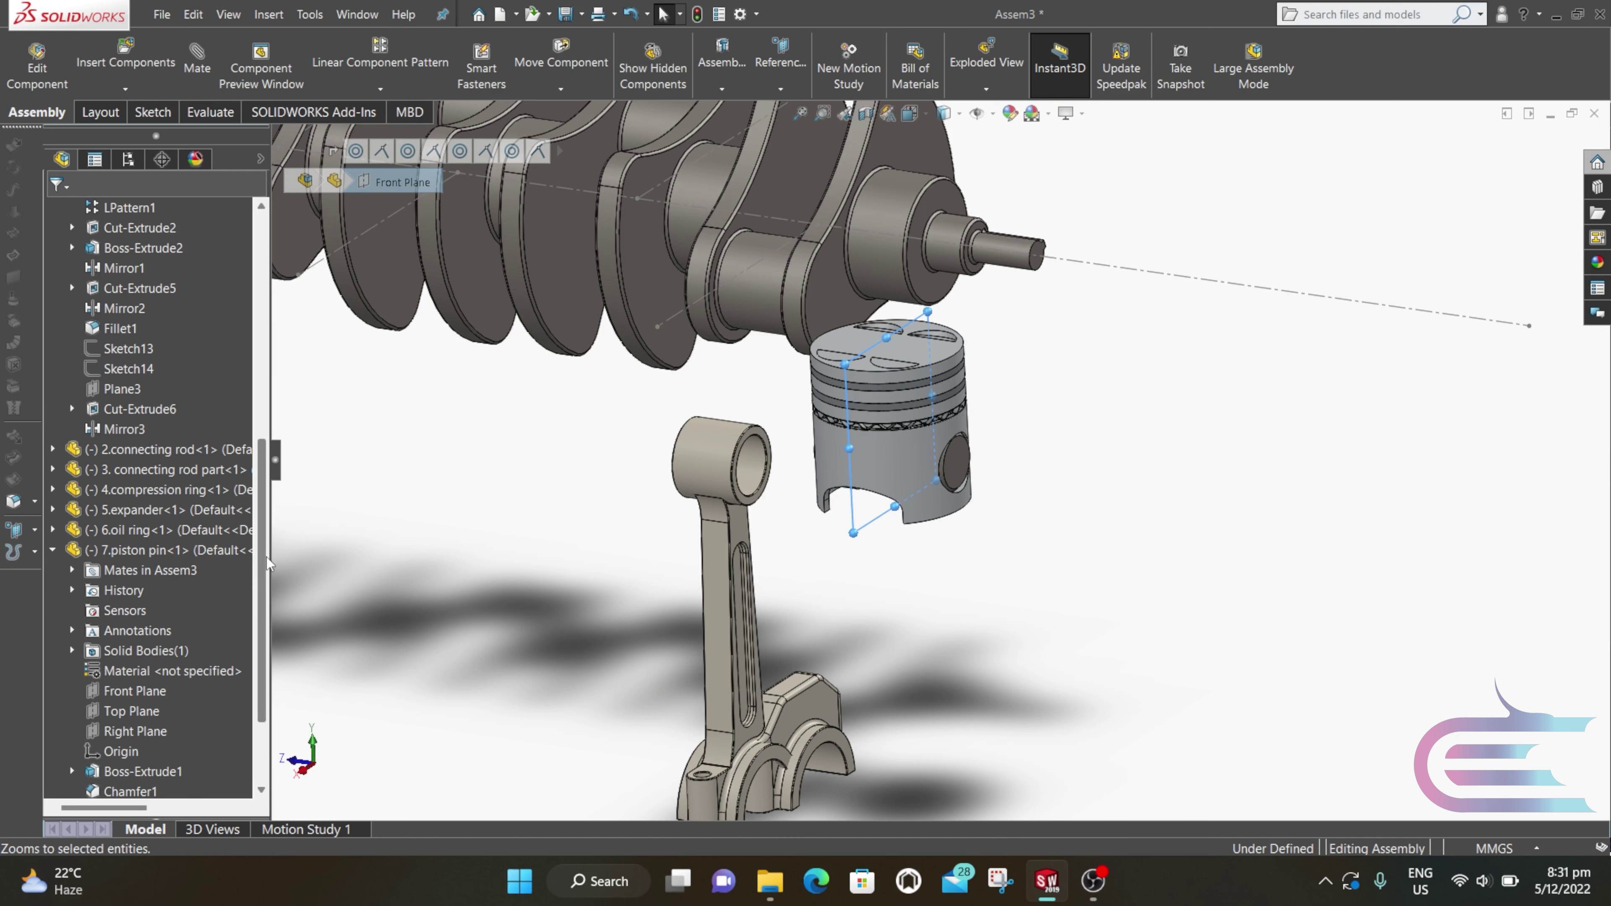
{"action": "left_click", "coordinate": [53, 448]}
{"action": "left_click", "coordinate": [108, 369]}
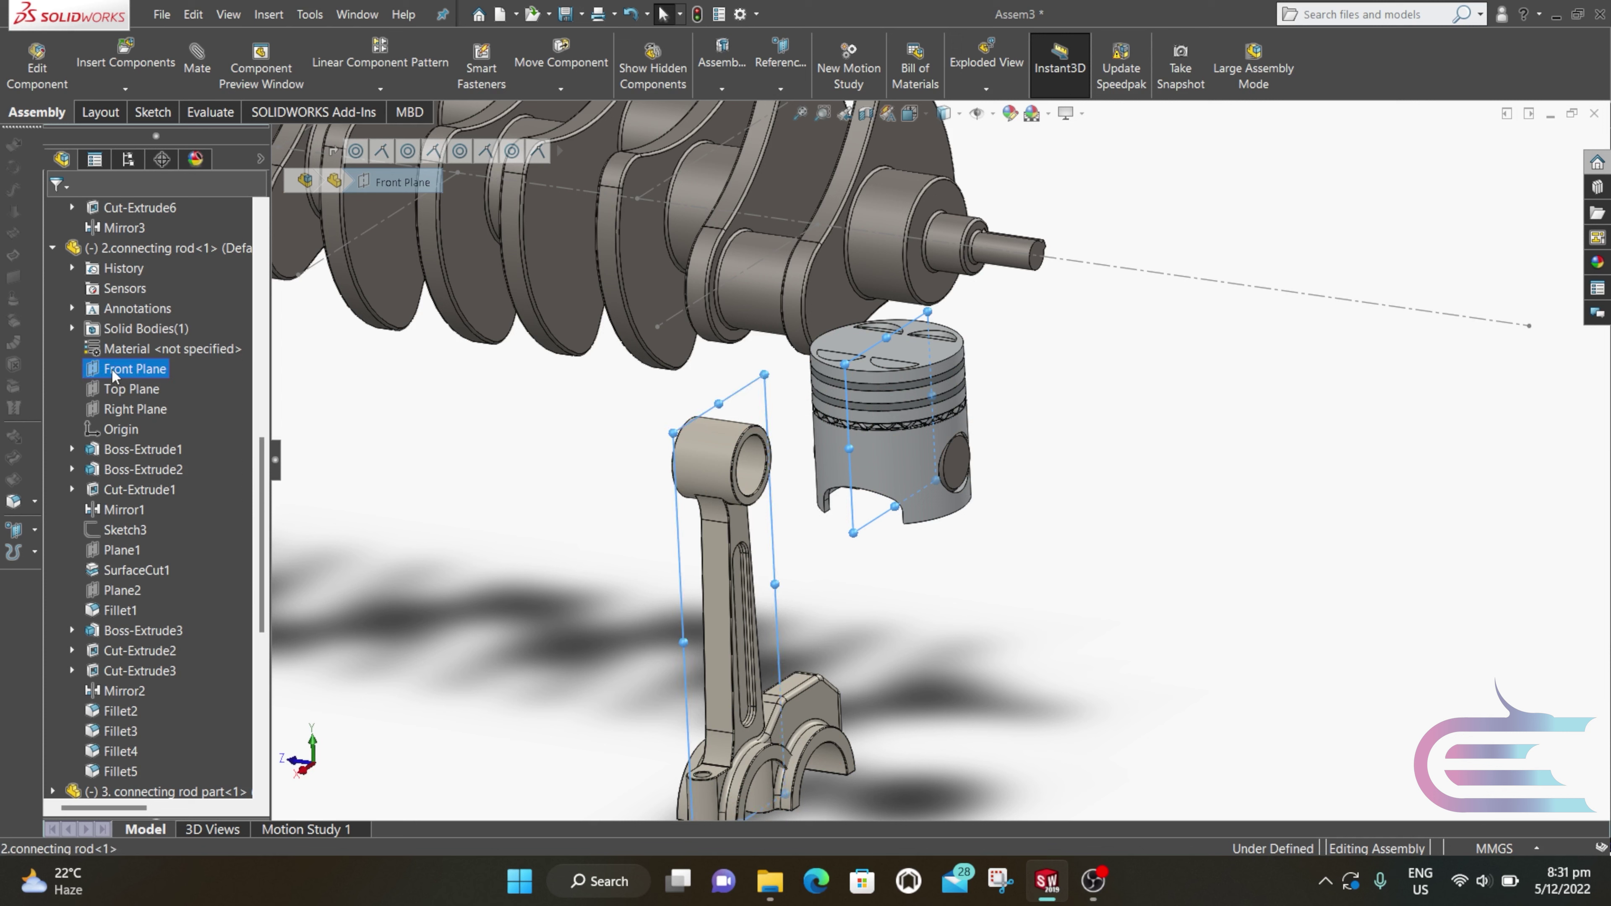
{"action": "left_click", "coordinate": [197, 66]}
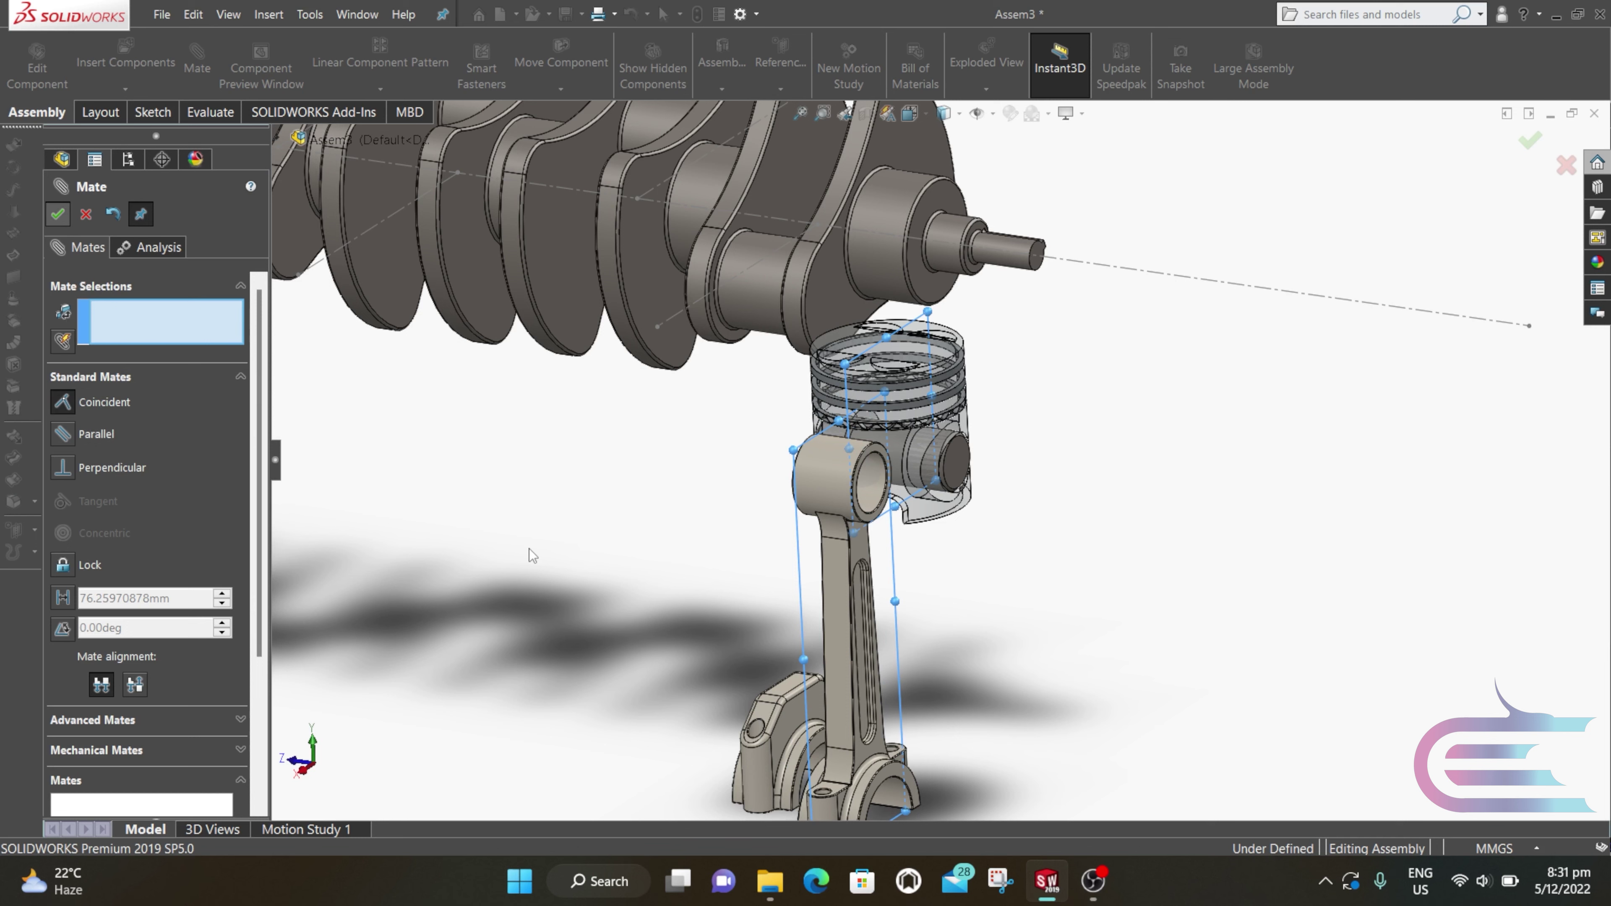
Step: Add a concentric mate between the piston pin's cylindrical face and the bore of the connecting rod's small end, and finish mating
{"action": "left_click", "coordinate": [863, 501]}
{"action": "middle_click_drag", "start_coordinate": [862, 501], "coordinate": [914, 570]}
{"action": "scroll", "coordinate": [895, 501], "scroll_direction": "down", "scroll_amount": 5}
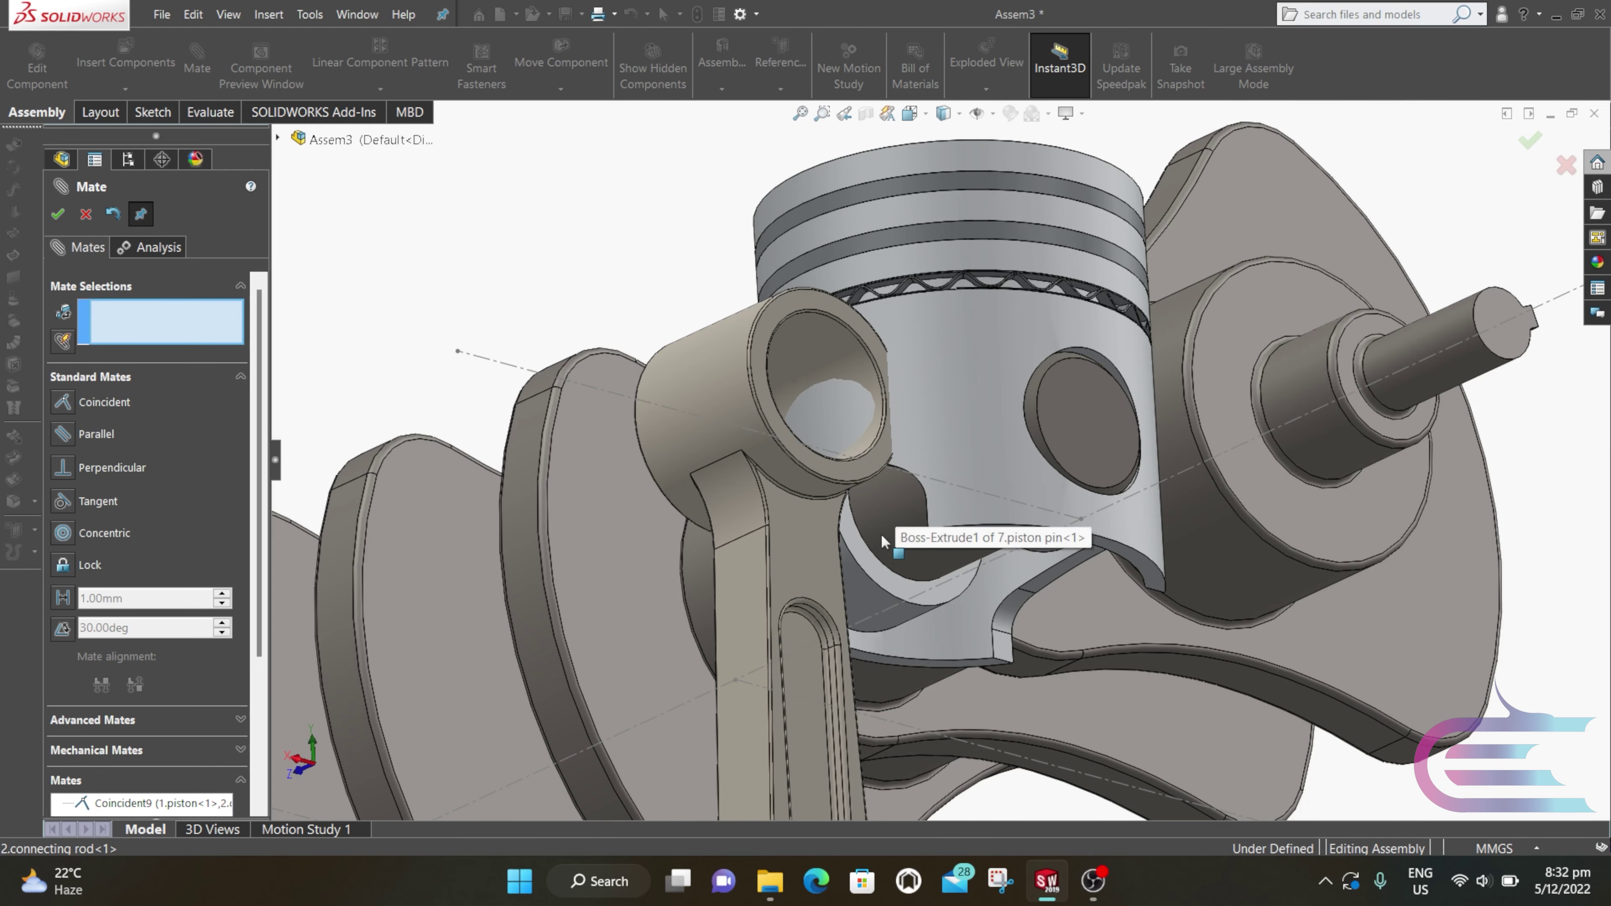
{"action": "left_click", "coordinate": [897, 507]}
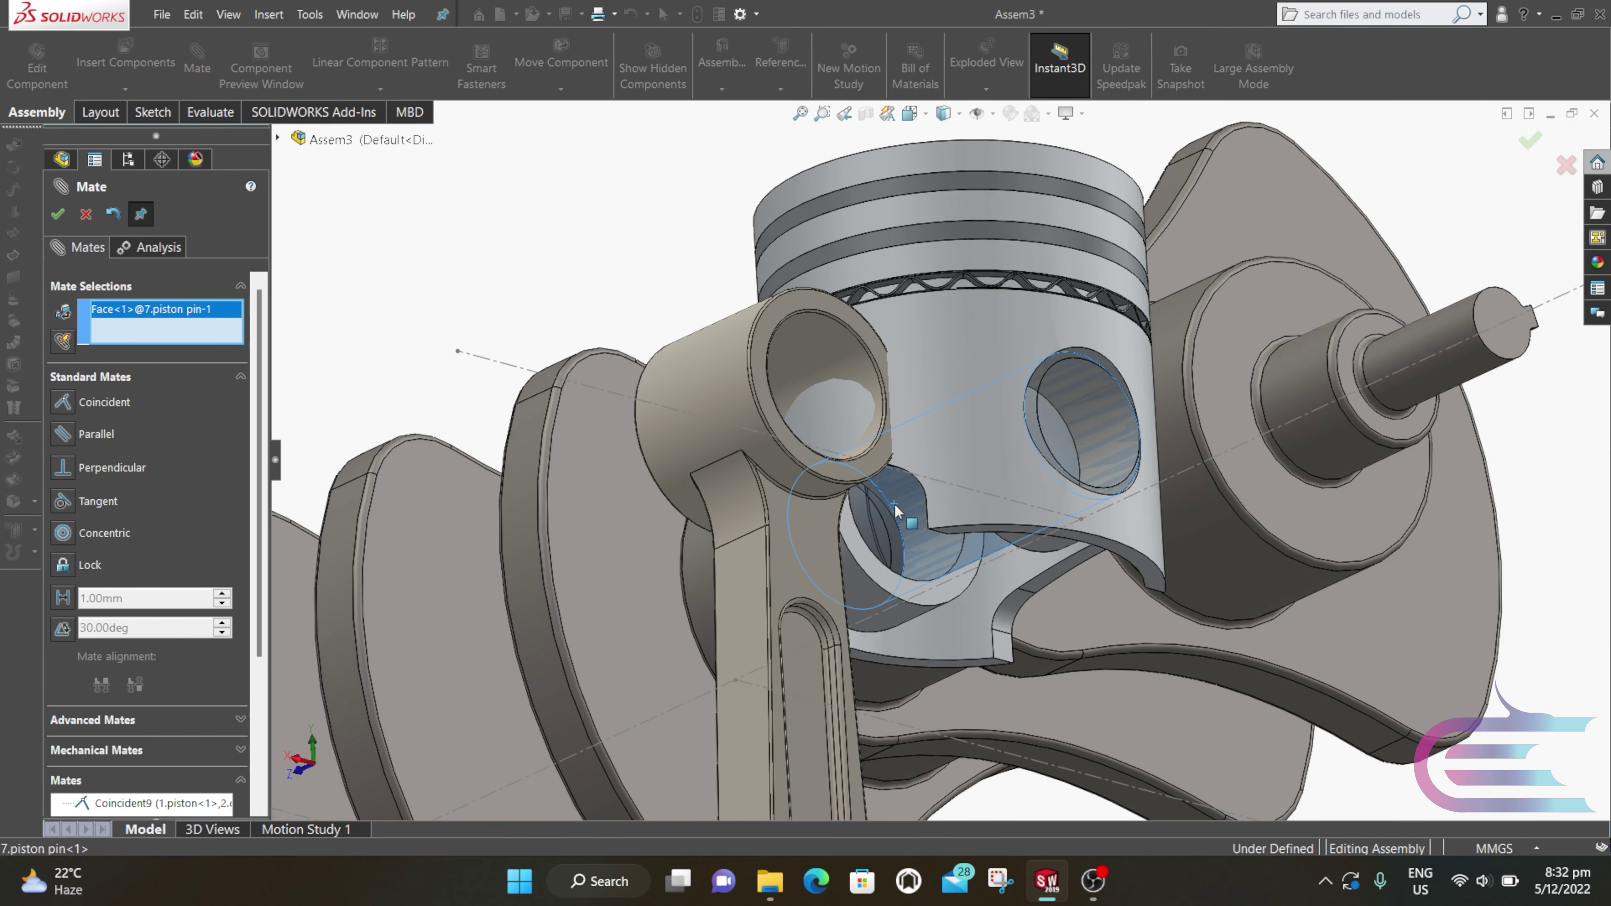
{"action": "left_click", "coordinate": [796, 334]}
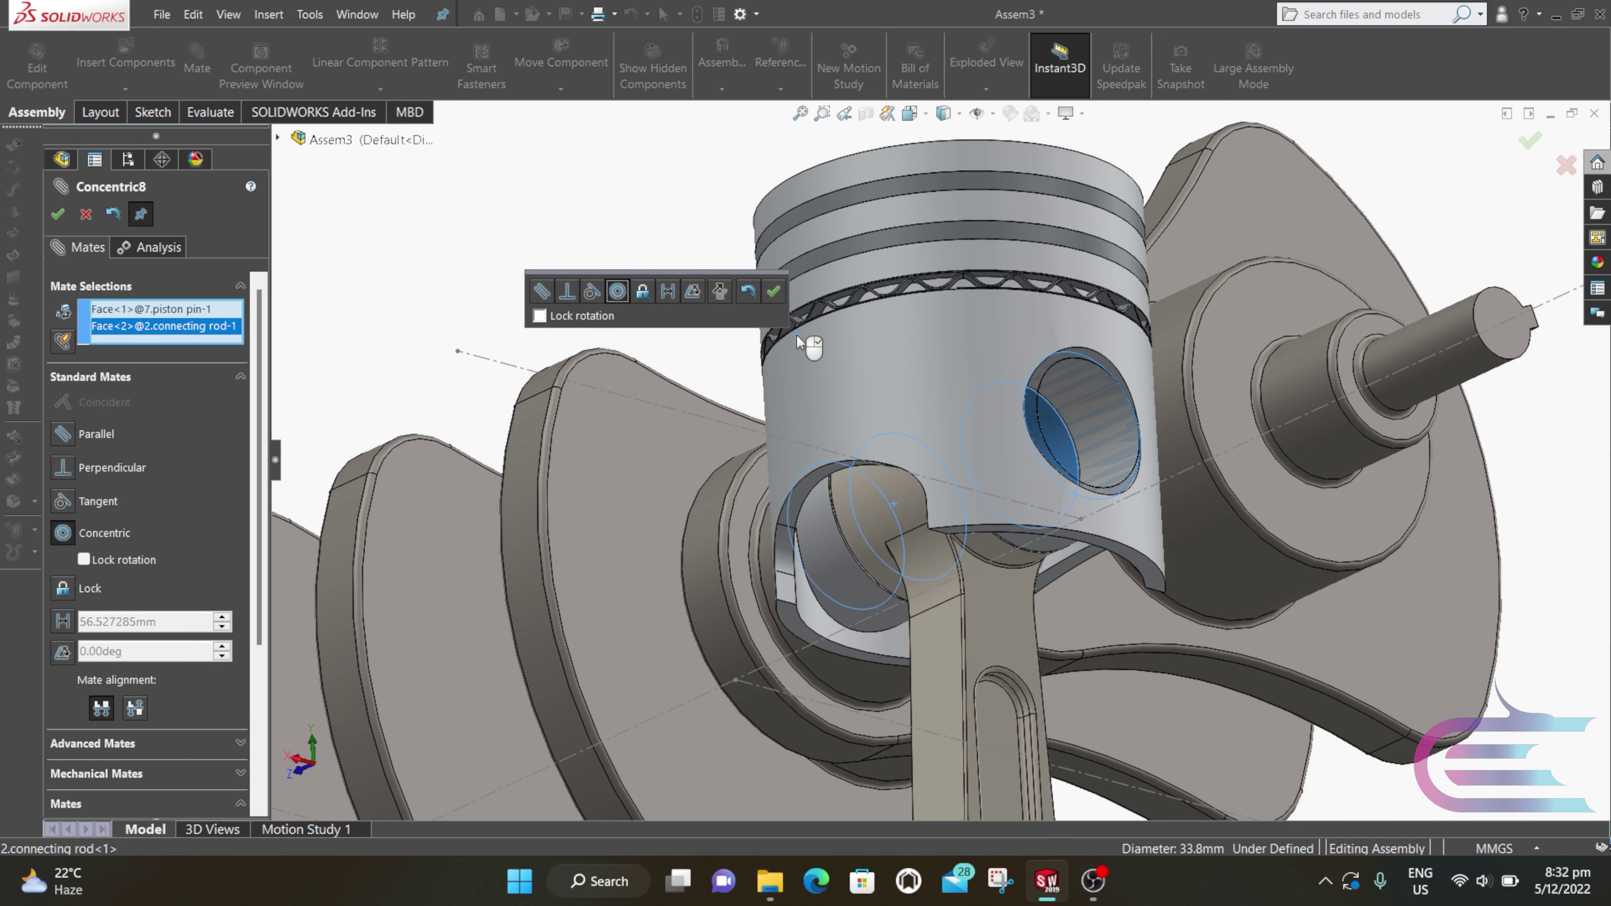
{"action": "left_click", "coordinate": [773, 292]}
{"action": "scroll", "coordinate": [816, 429], "scroll_direction": "up", "scroll_amount": 5}
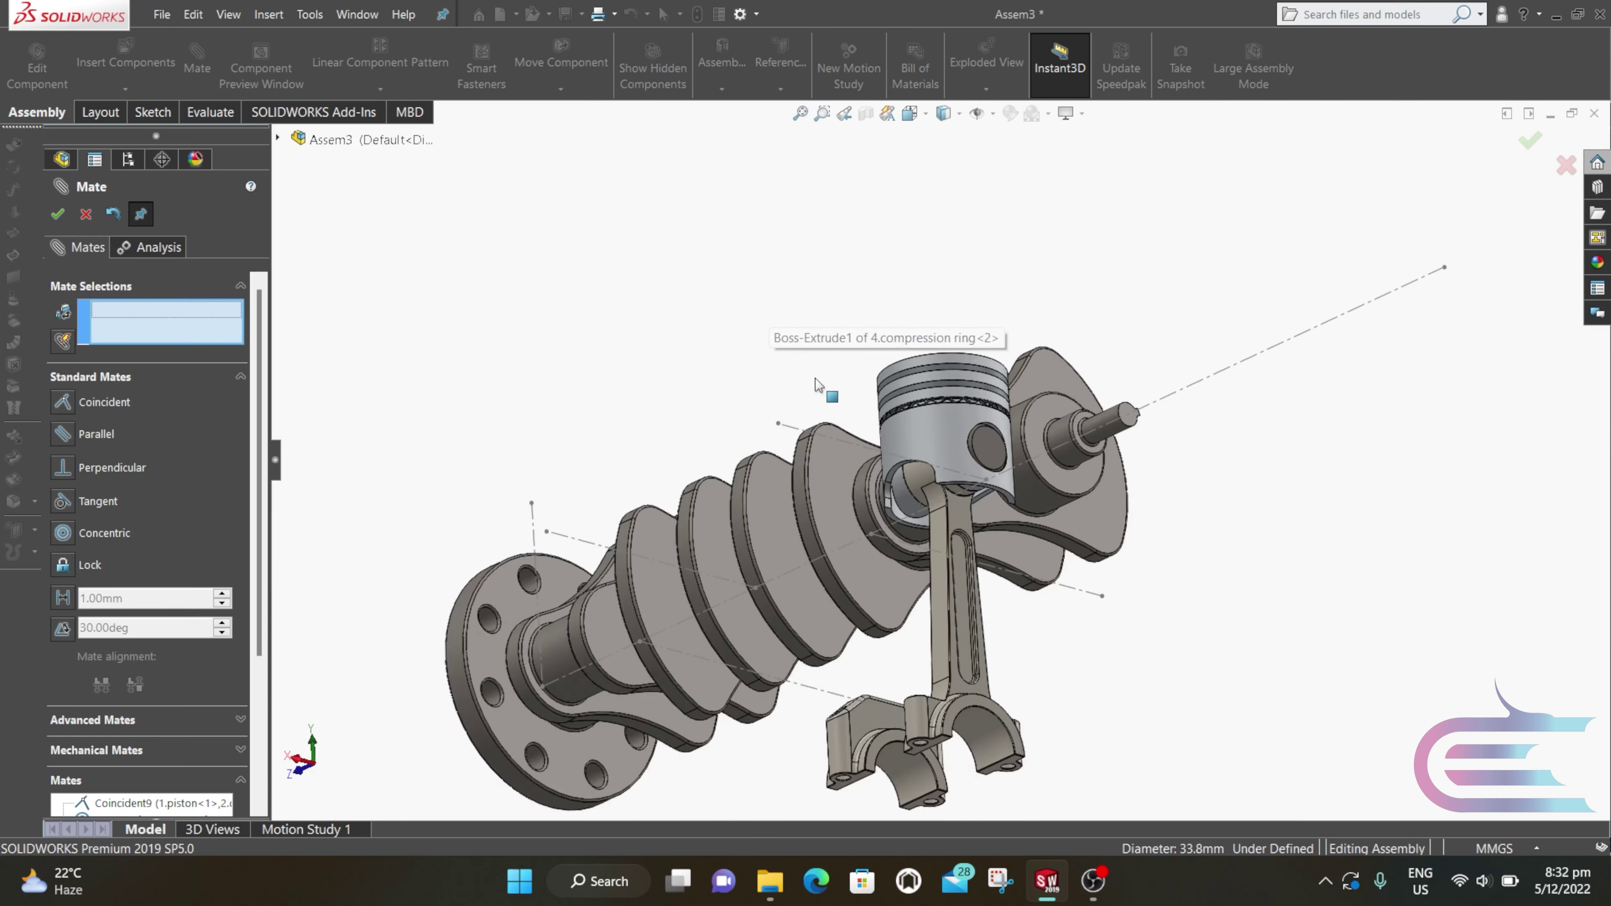
{"action": "scroll", "coordinate": [900, 698], "scroll_direction": "up", "scroll_amount": 2}
{"action": "scroll", "coordinate": [874, 595], "scroll_direction": "down", "scroll_amount": 5}
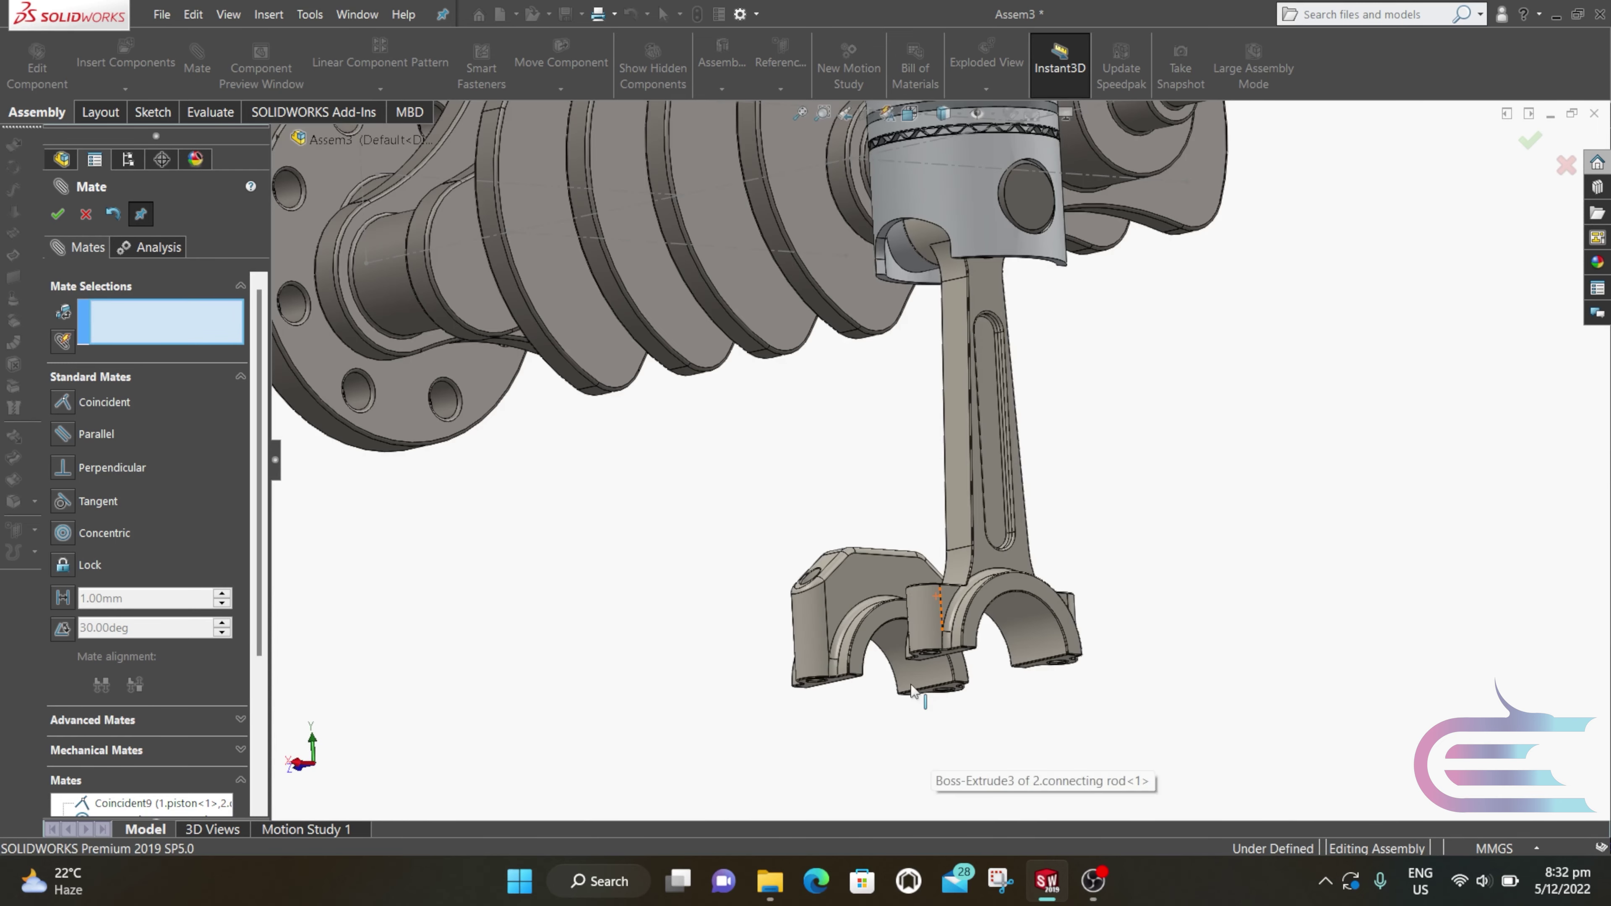
{"action": "middle_click_drag", "start_coordinate": [874, 595], "coordinate": [901, 723]}
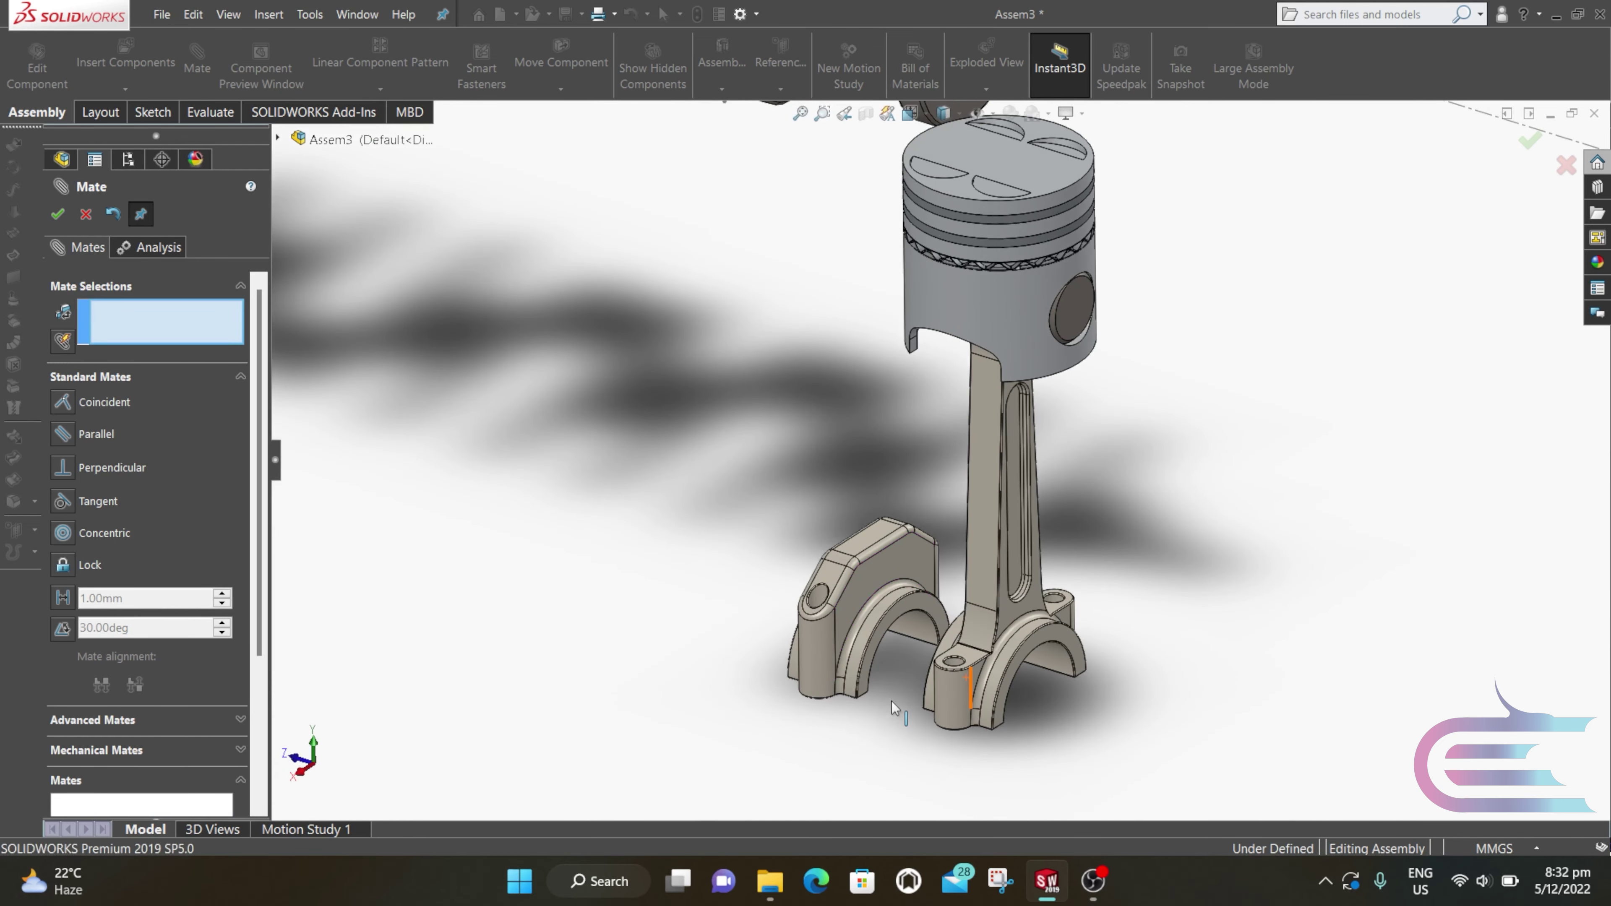
{"action": "key", "text": "Escape"}
Step: Flip the connecting rod cap with the move triad so its half bore faces up toward the rod
{"action": "scroll", "coordinate": [887, 603], "scroll_direction": "down", "scroll_amount": 2}
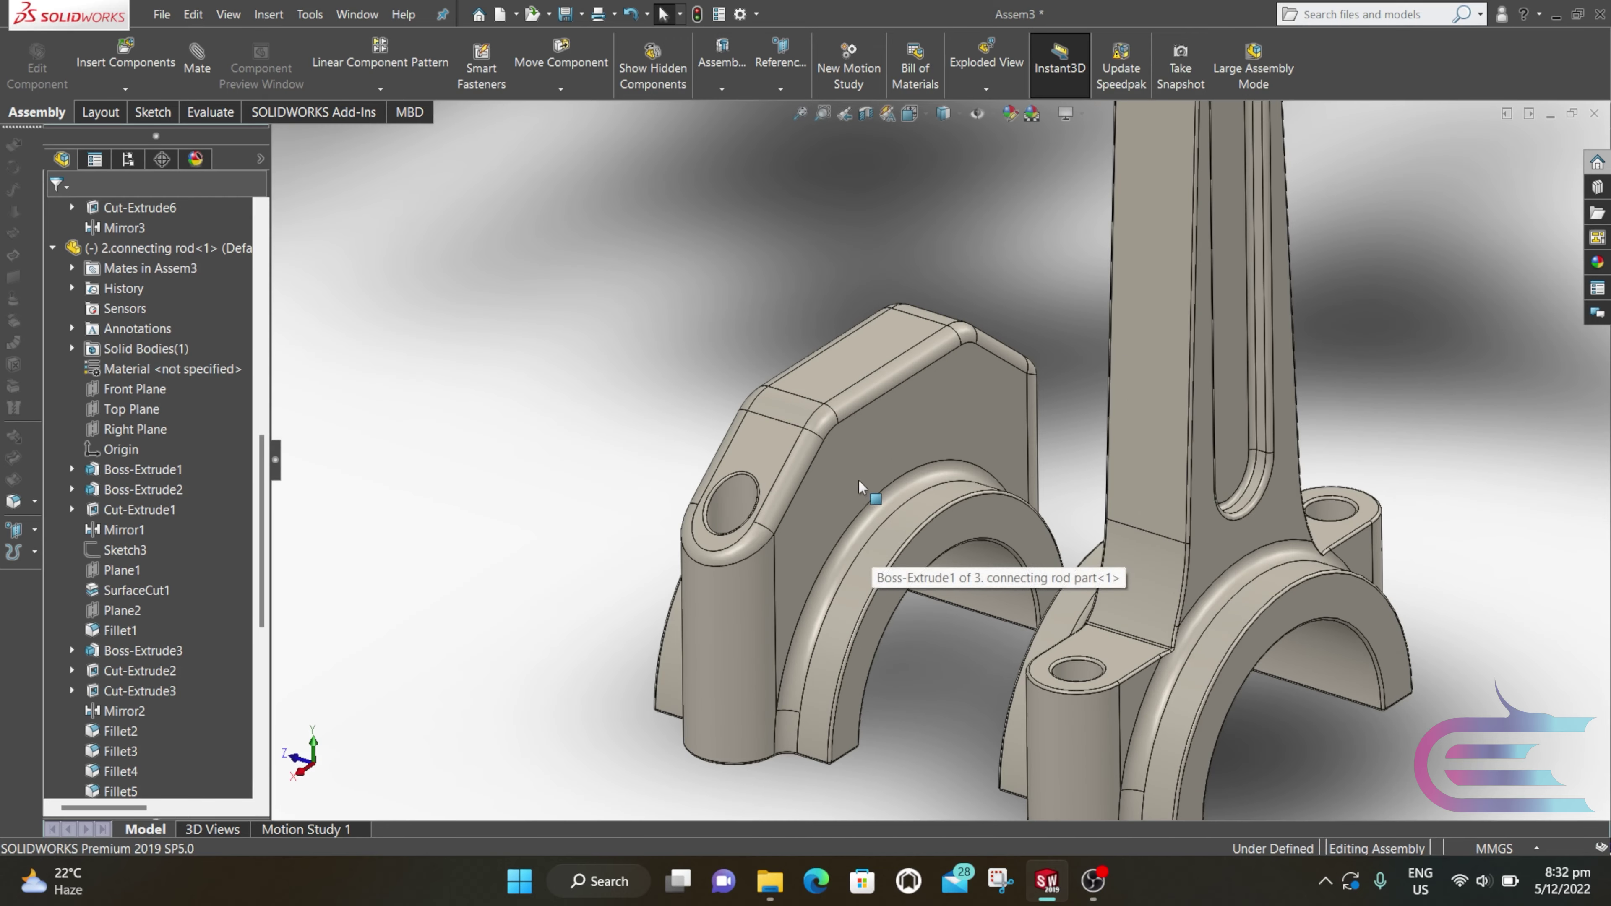
{"action": "left_click", "coordinate": [854, 462]}
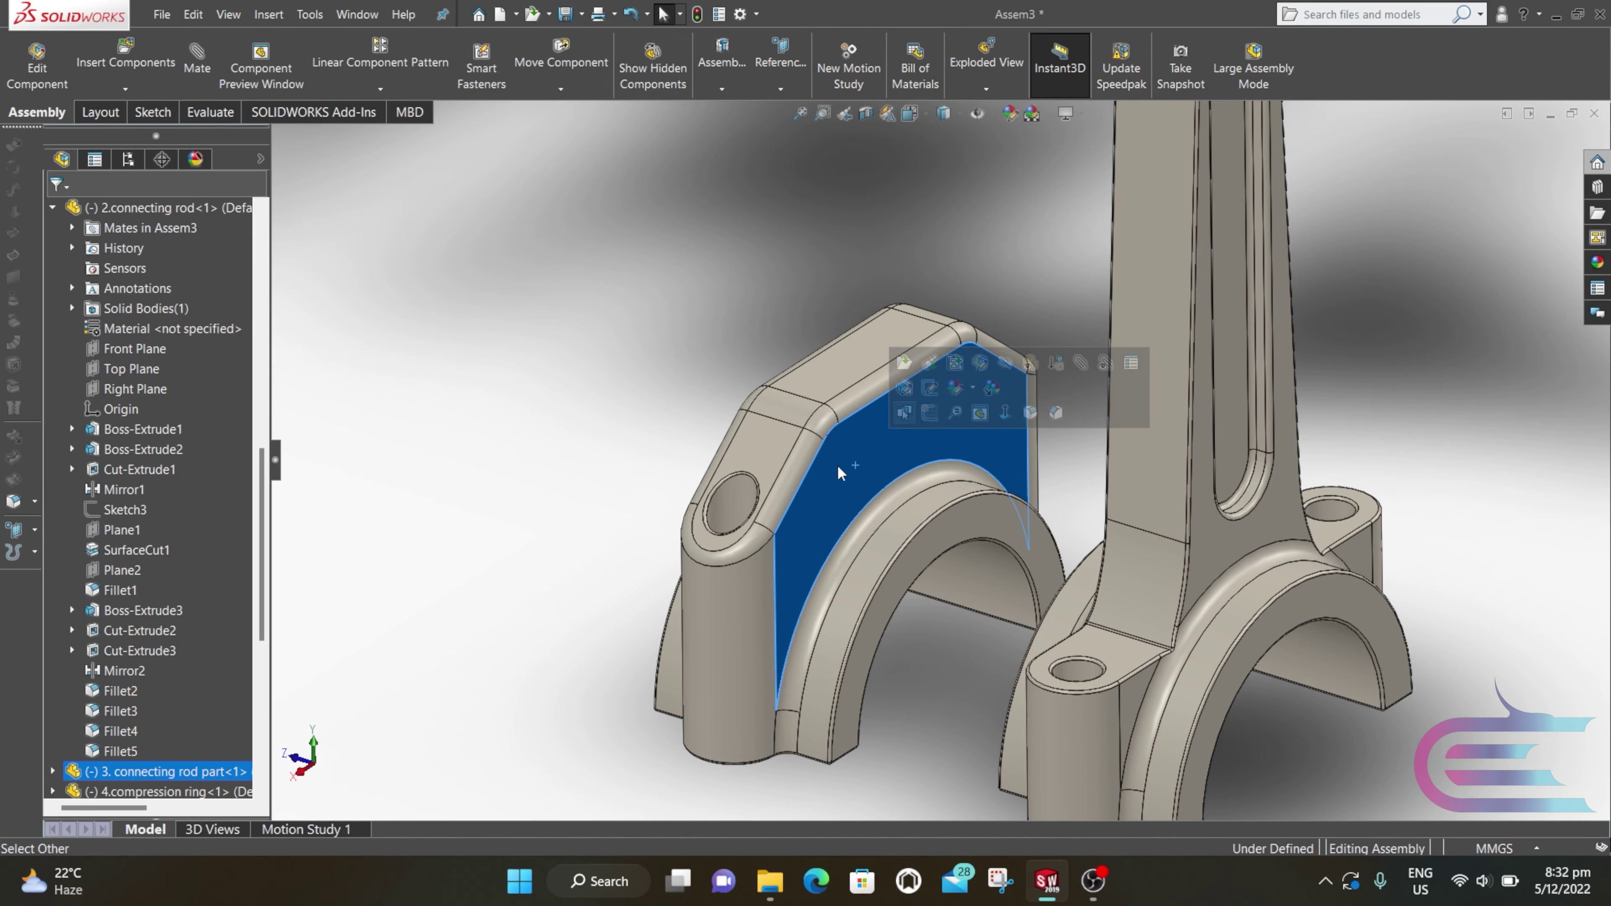
{"action": "right_click", "coordinate": [837, 465]}
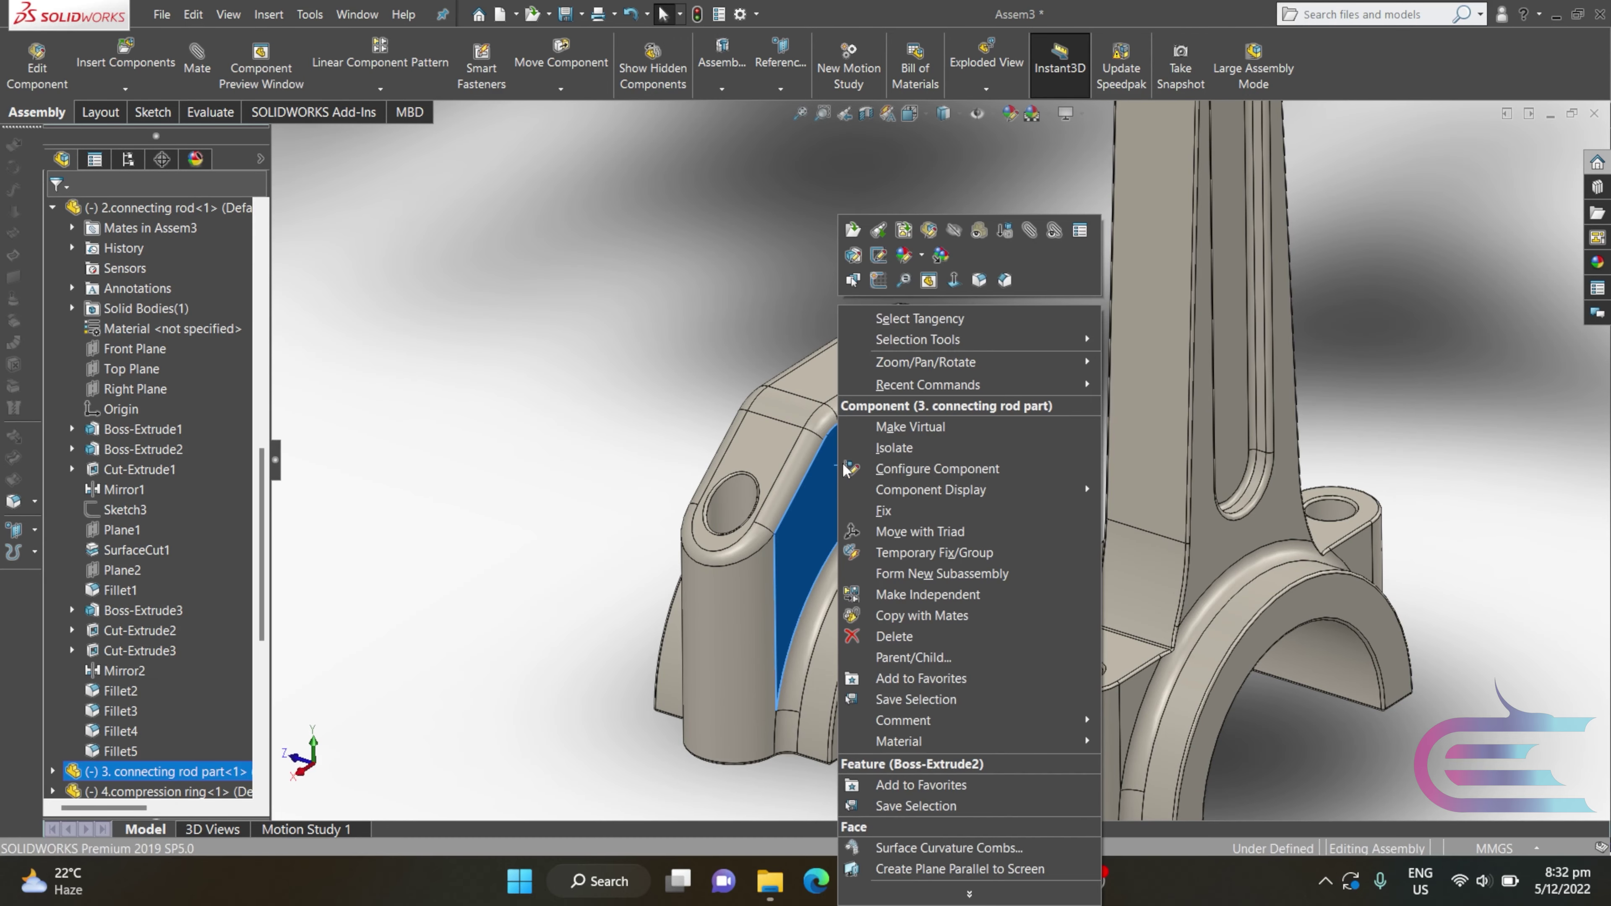
{"action": "left_click", "coordinate": [900, 531]}
{"action": "left_click_drag", "start_coordinate": [819, 464], "coordinate": [1003, 755]}
{"action": "left_click", "coordinate": [463, 270]}
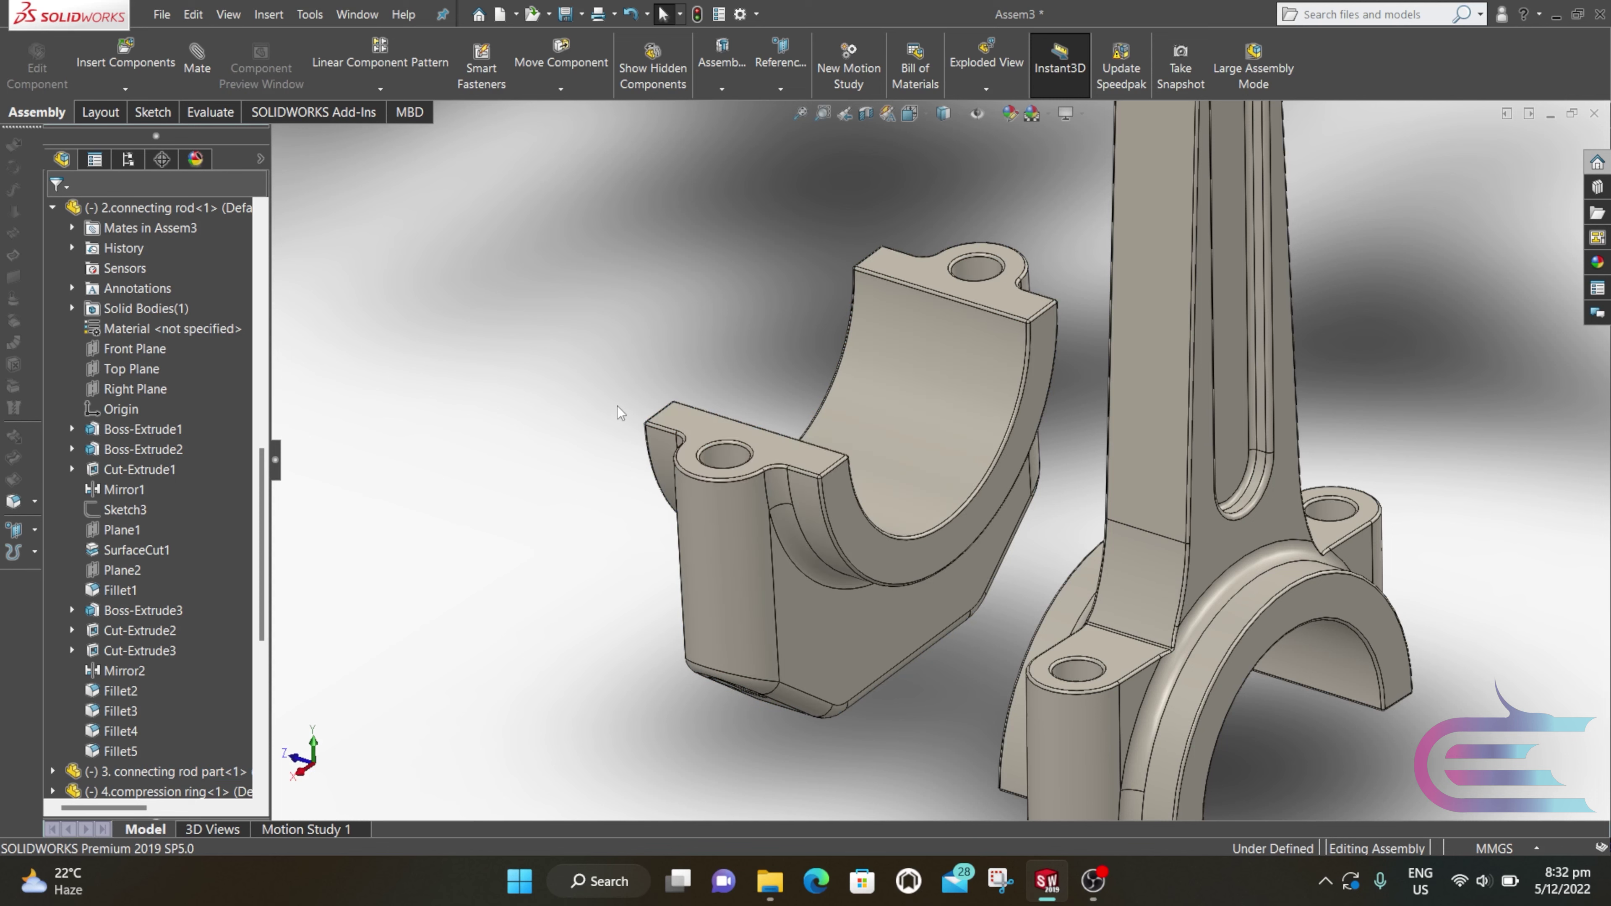
Step: Mate the flat joint face of the connecting rod cap coincident with the underside joint face of the rod's big end
{"action": "left_click", "coordinate": [689, 423]}
{"action": "middle_click_drag", "start_coordinate": [947, 603], "coordinate": [958, 374]}
{"action": "scroll", "coordinate": [1060, 515], "scroll_direction": "down", "scroll_amount": 4}
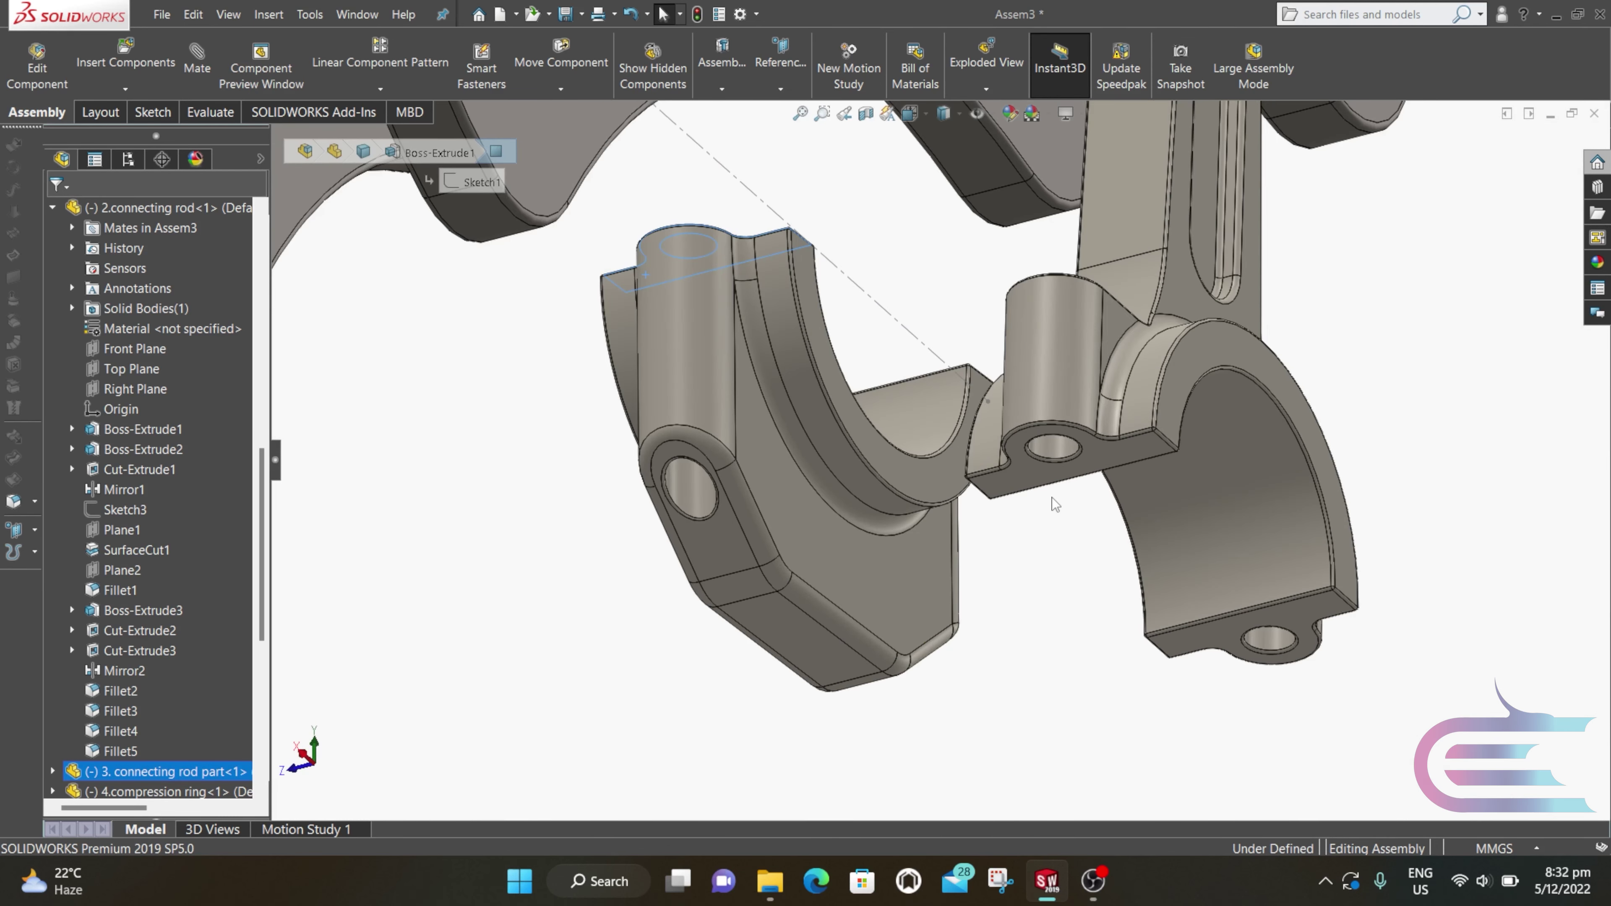
{"action": "left_click", "coordinate": [1039, 469]}
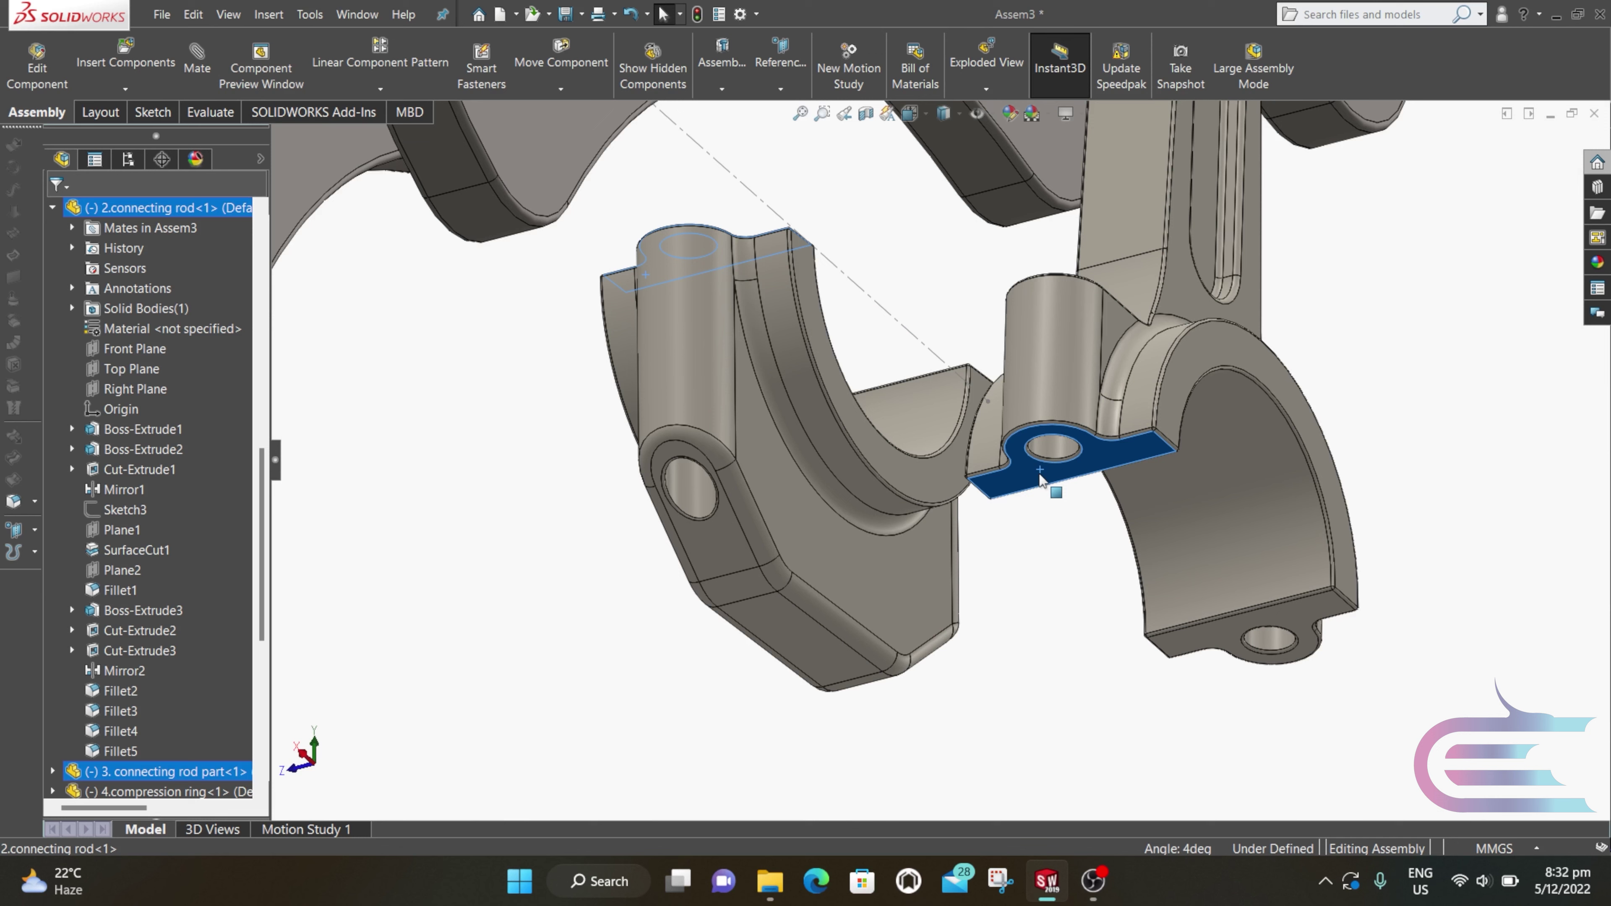
{"action": "left_click", "coordinate": [197, 71]}
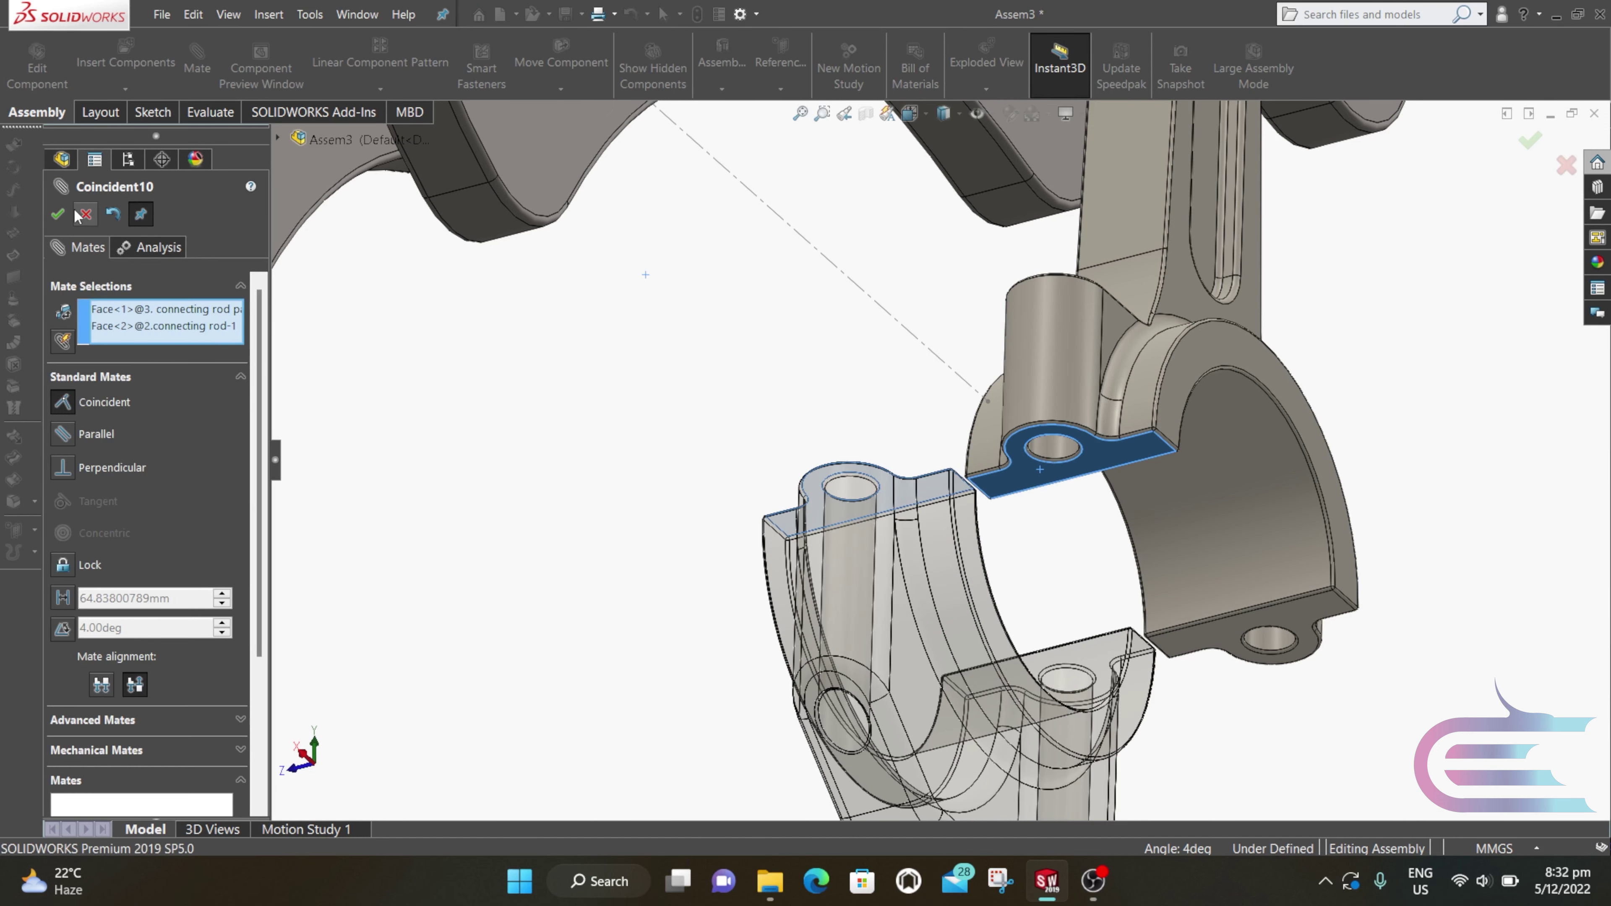
{"action": "left_click", "coordinate": [59, 211]}
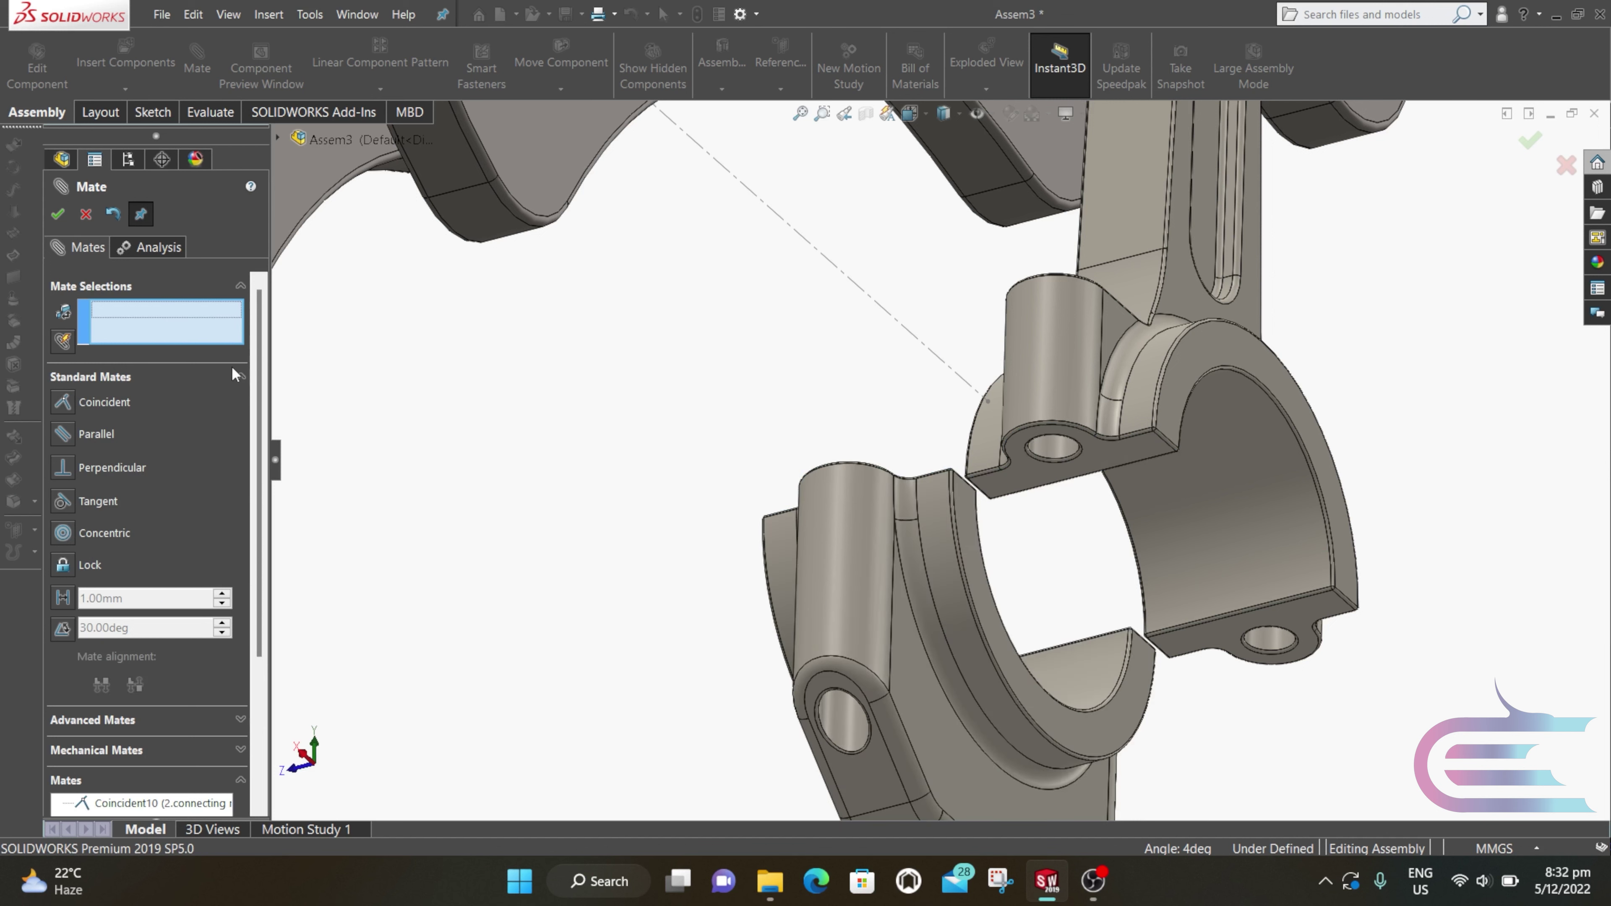
Step: Add a concentric mate between one bolt hole of the connecting rod cap and the matching bolt hole of the rod
{"action": "left_click", "coordinate": [844, 724]}
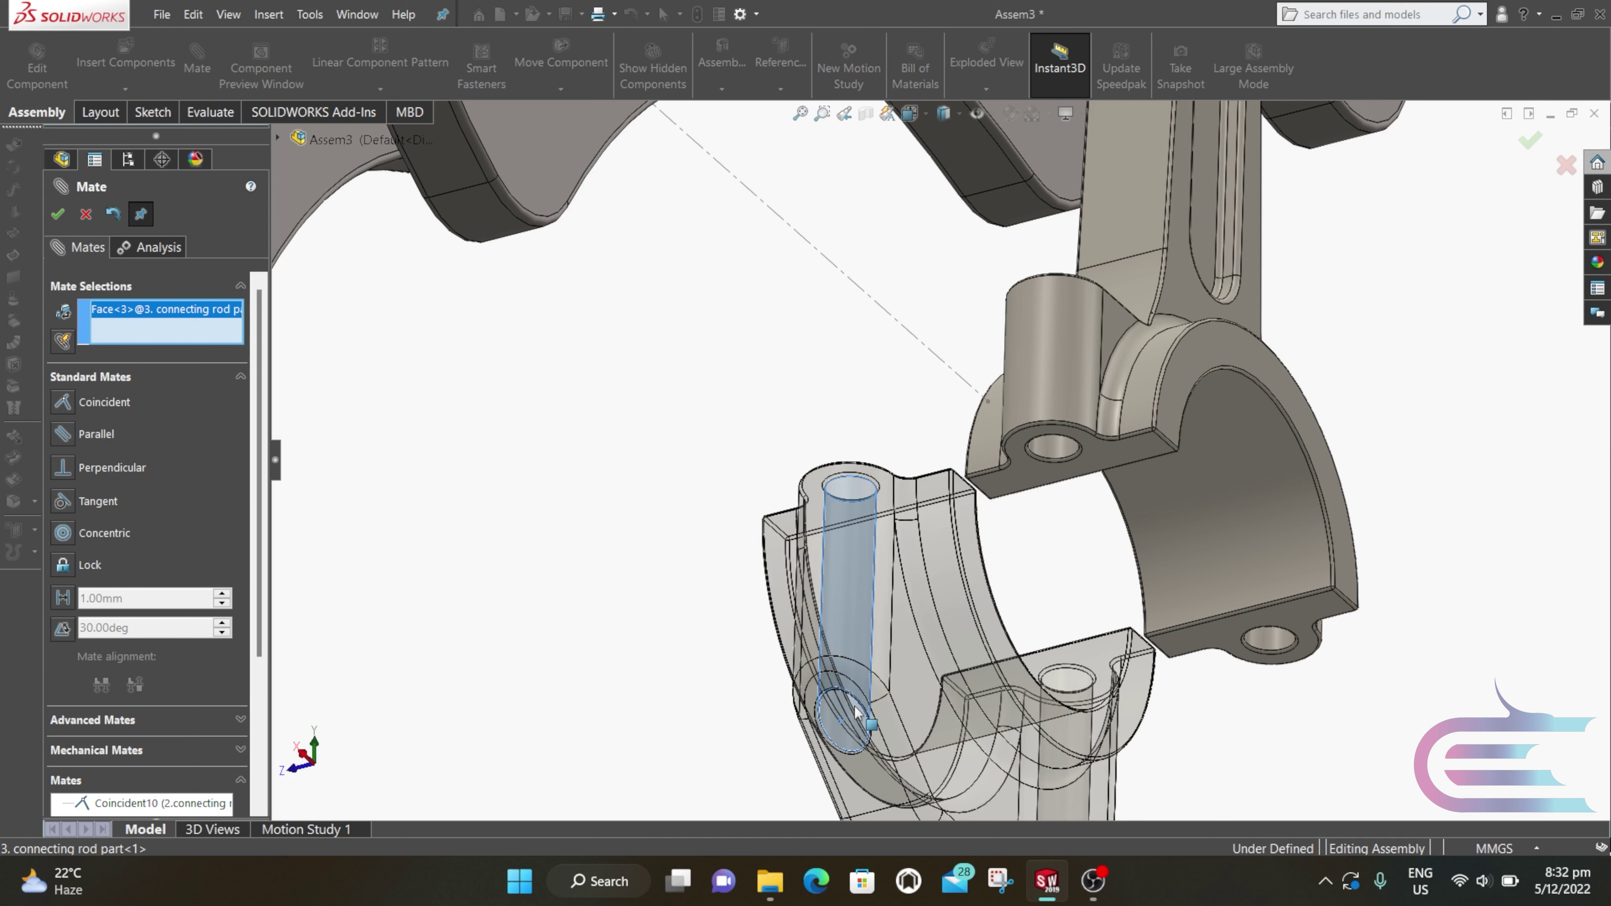
{"action": "left_click", "coordinate": [1053, 449]}
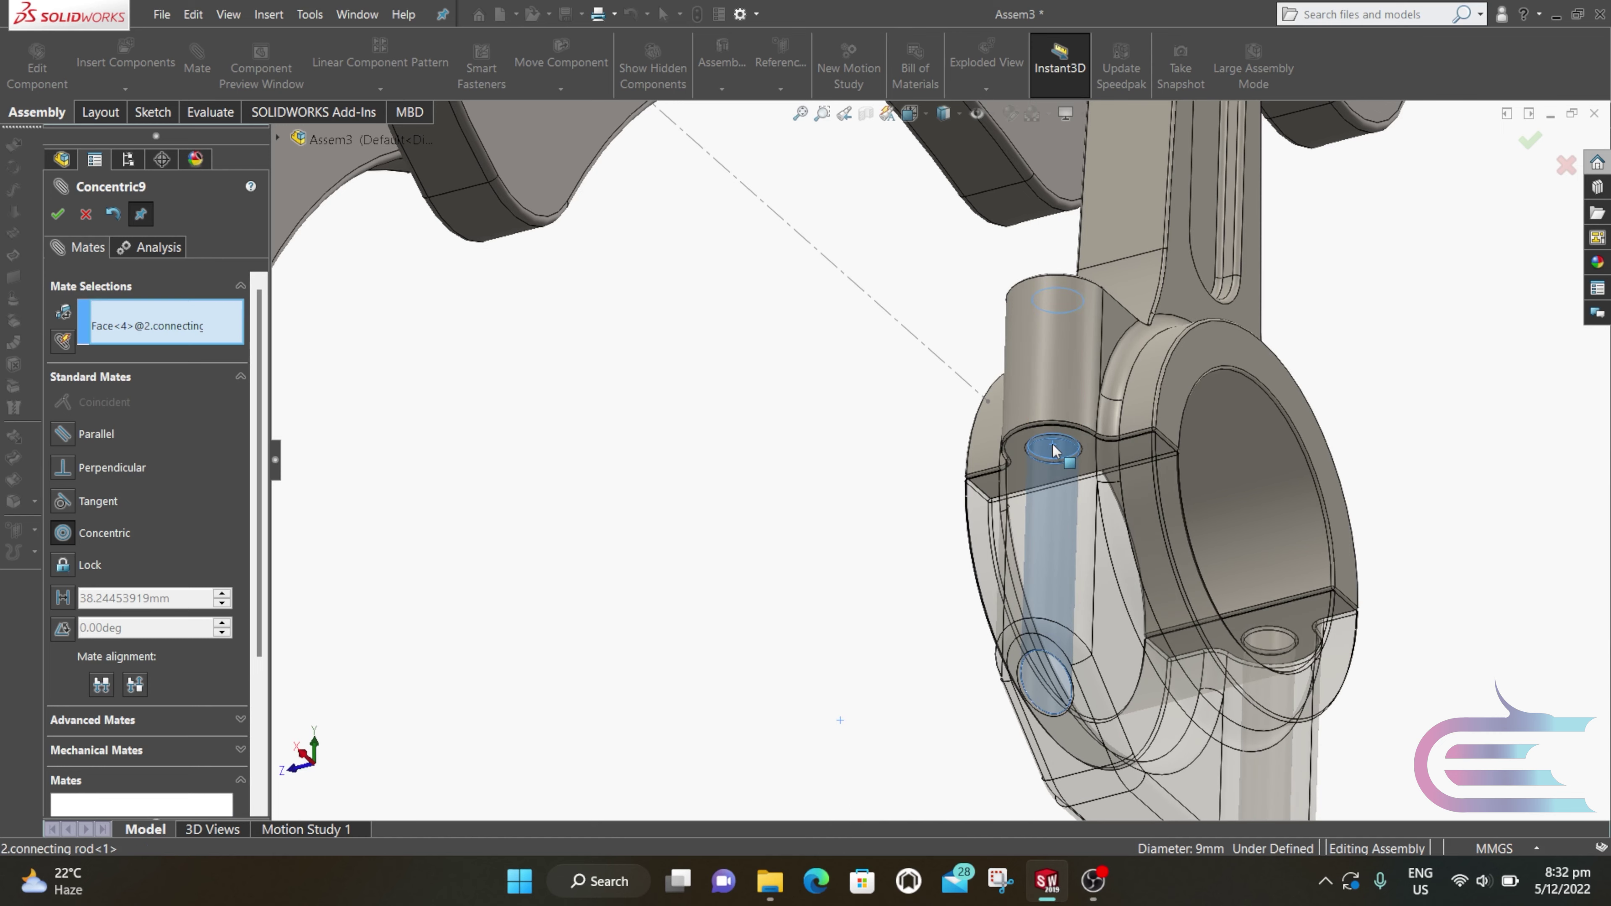
{"action": "left_click", "coordinate": [1310, 400]}
{"action": "middle_click_drag", "start_coordinate": [1308, 600], "coordinate": [1248, 722]}
{"action": "scroll", "coordinate": [1377, 527], "scroll_direction": "down", "scroll_amount": 5}
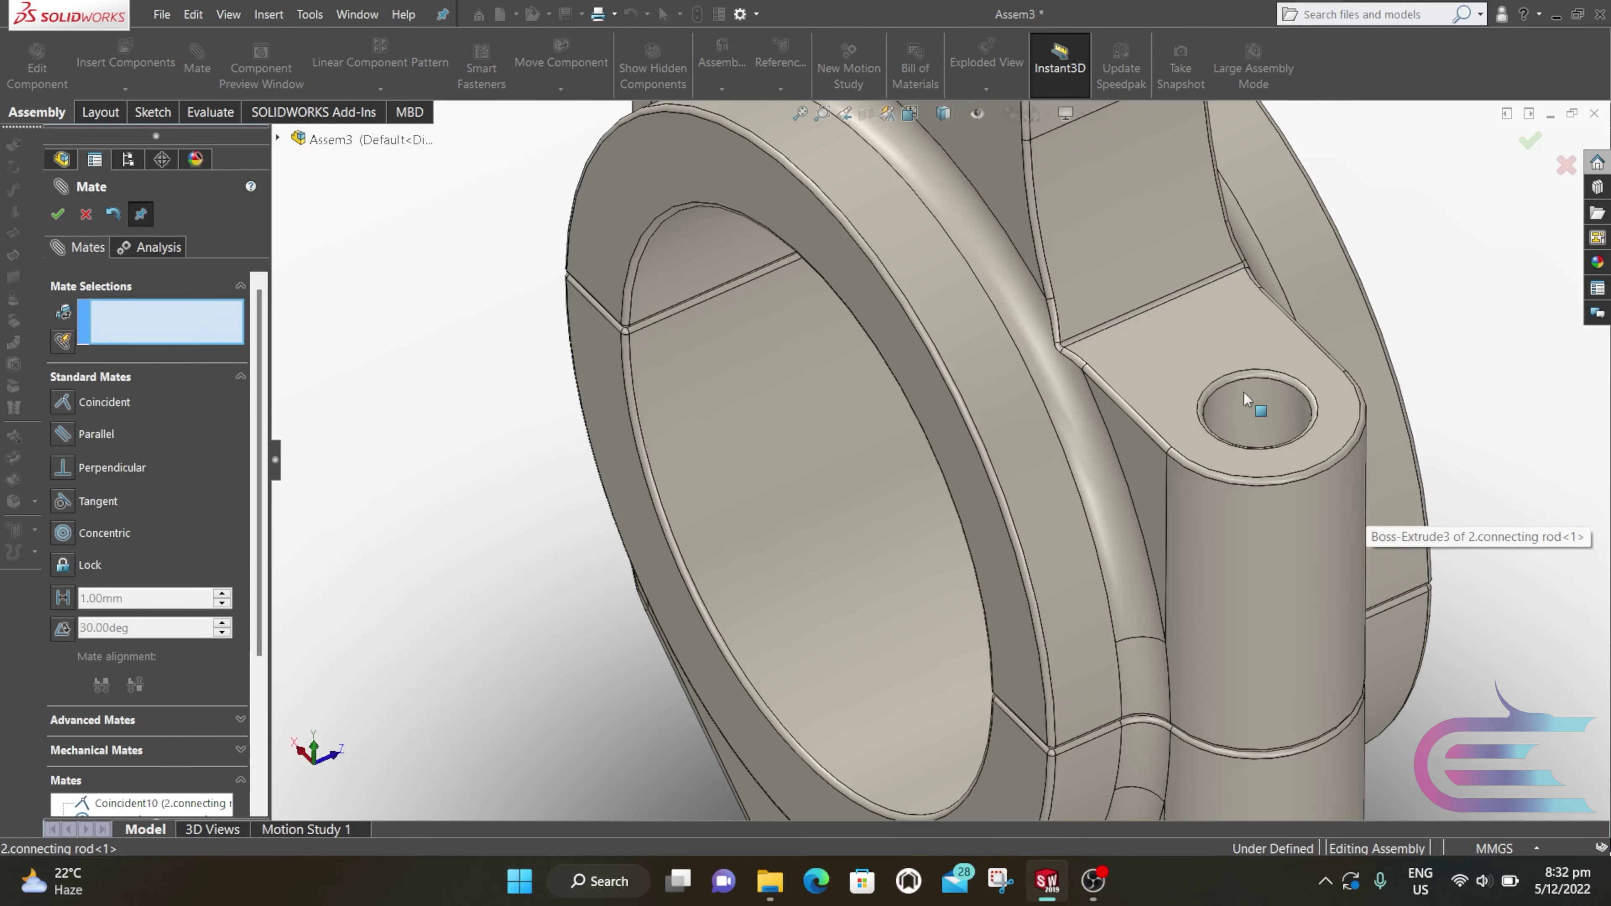
Step: Add a concentric mate between the connecting rod's remaining bolt hole and the matching hole in the rod cap
{"action": "left_click", "coordinate": [1252, 412]}
{"action": "left_click", "coordinate": [1257, 671]}
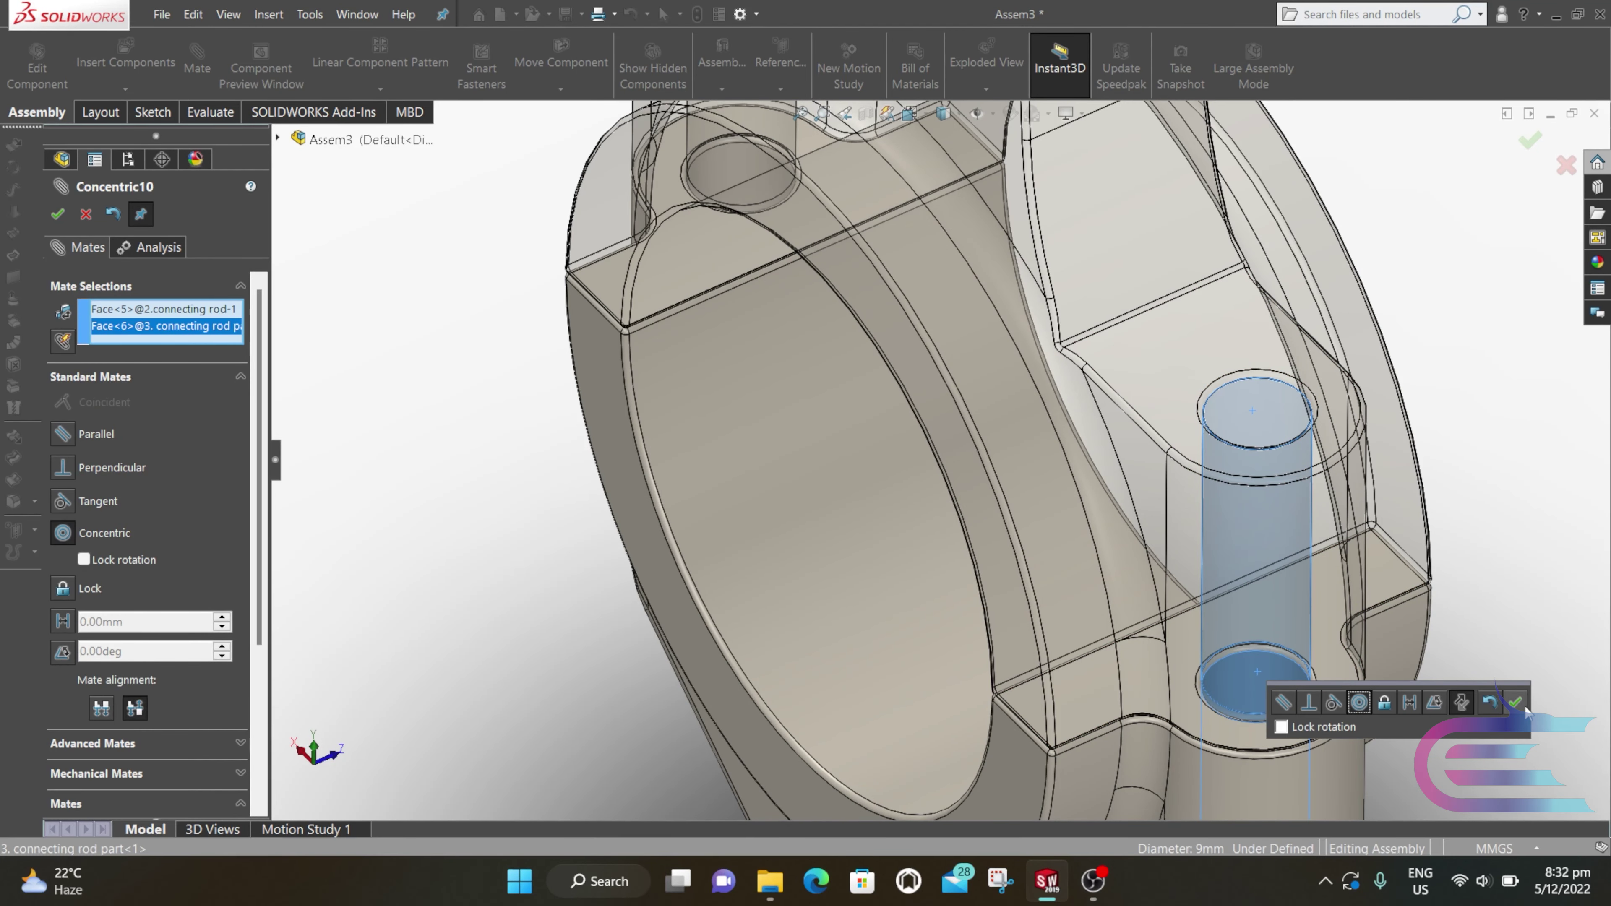
{"action": "left_click", "coordinate": [1516, 702]}
{"action": "scroll", "coordinate": [1237, 569], "scroll_direction": "up", "scroll_amount": 10}
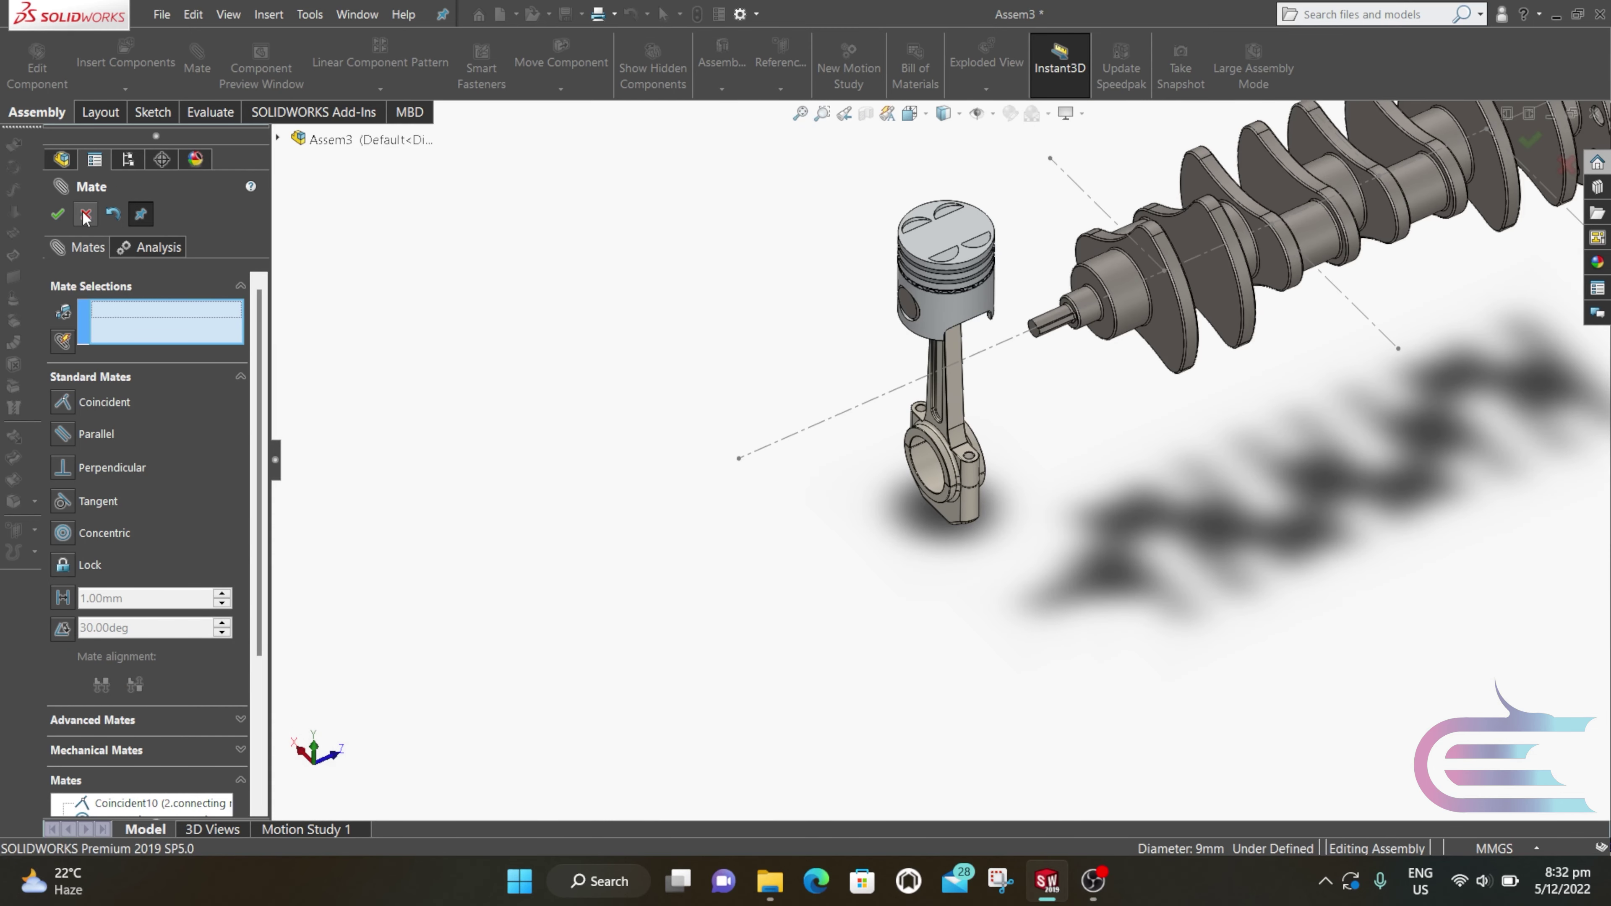
Step: Add a concentric mate between the rod cap's big-end bore face and the first crankpin of the crankshaft
{"action": "left_click", "coordinate": [979, 464]}
{"action": "scroll", "coordinate": [1099, 273], "scroll_direction": "down", "scroll_amount": 5}
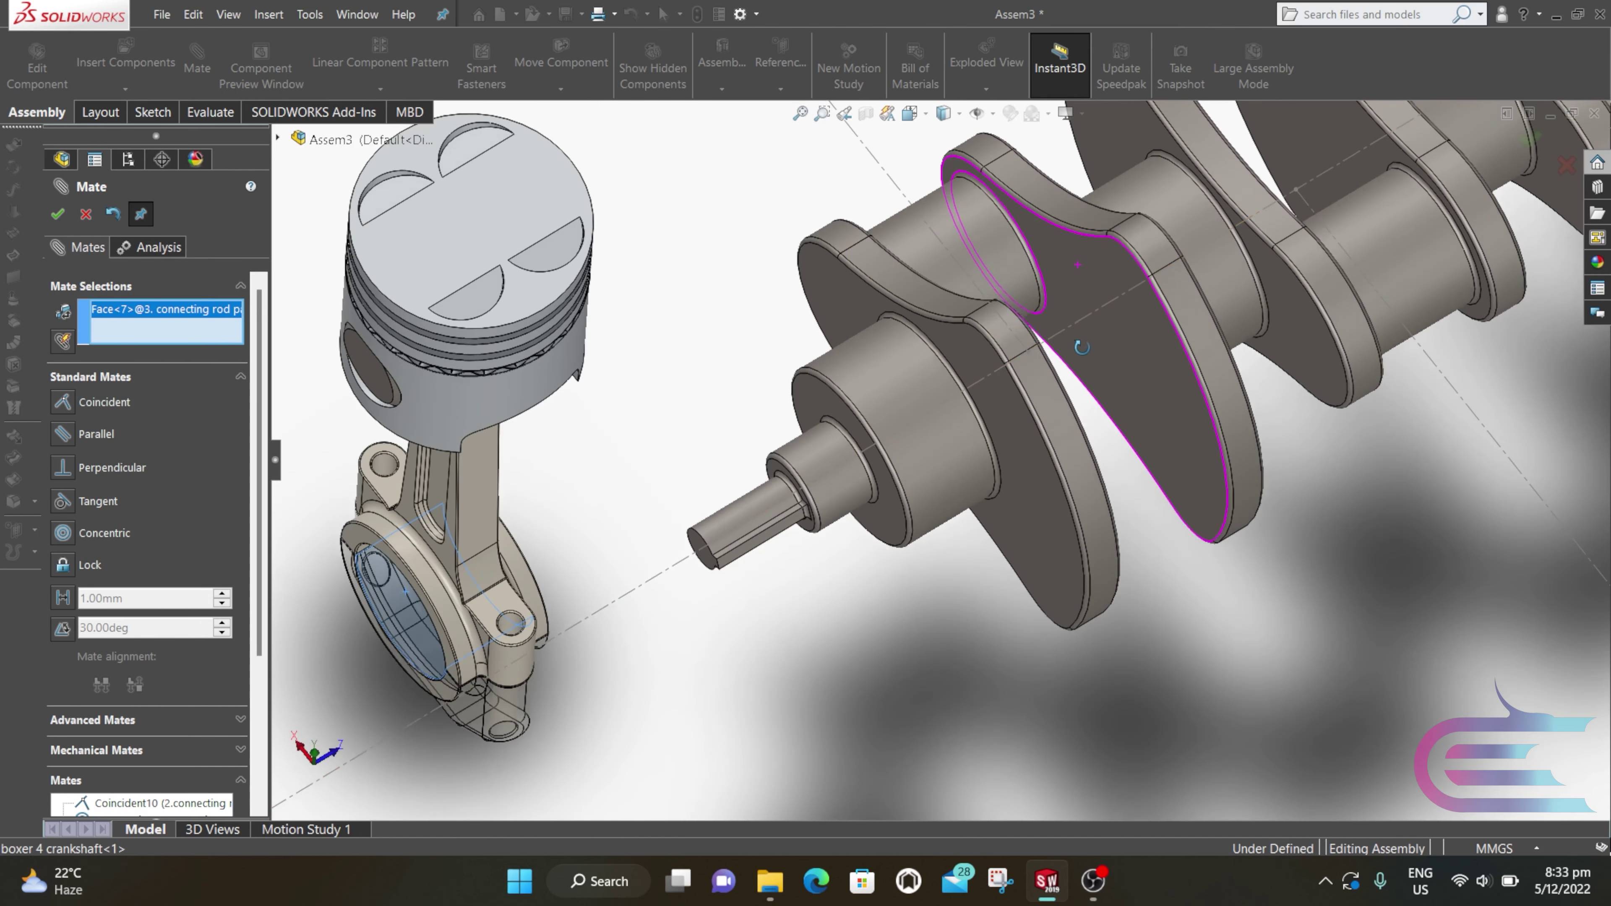
{"action": "left_click", "coordinate": [977, 247]}
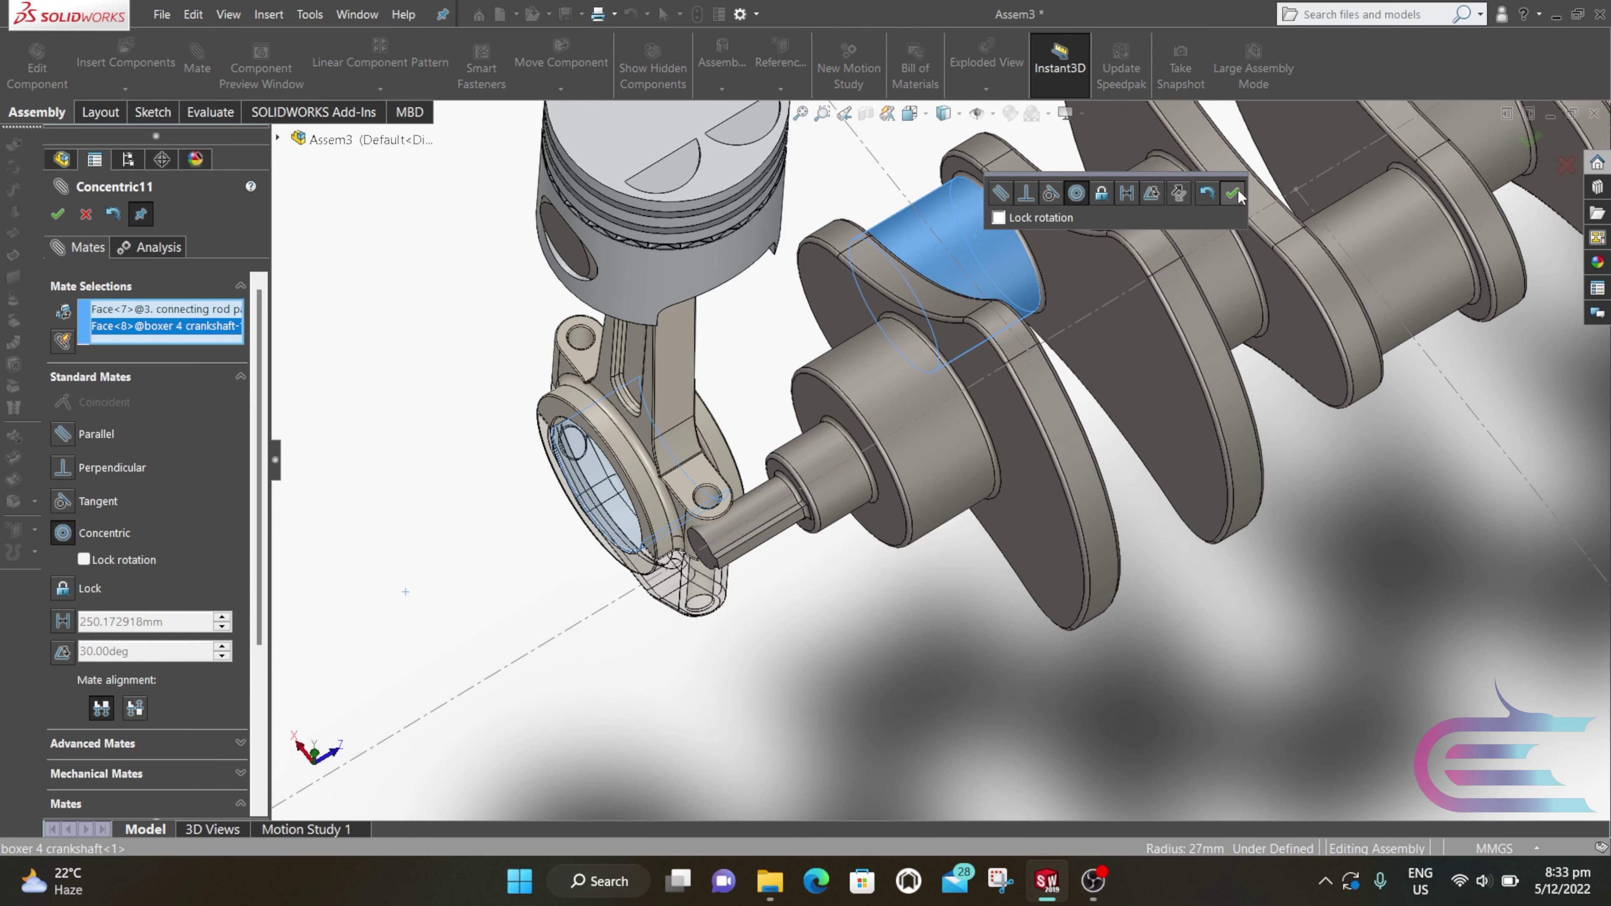
{"action": "left_click", "coordinate": [1229, 196]}
{"action": "scroll", "coordinate": [837, 270], "scroll_direction": "up", "scroll_amount": 3}
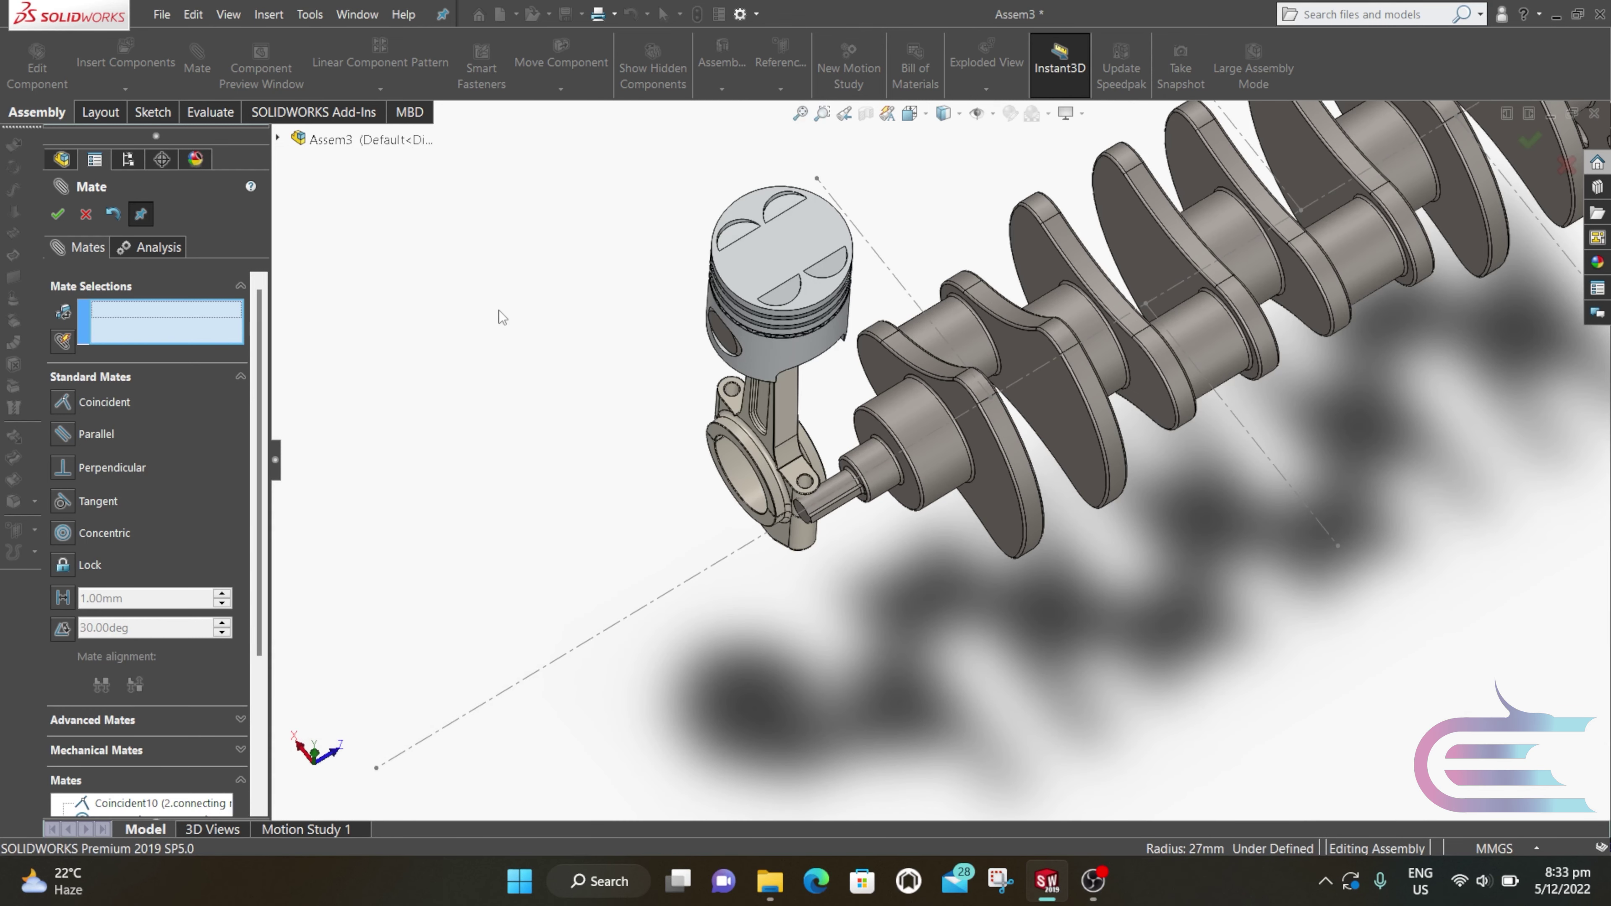
Step: Set up a centered Width mate with the two facing crank web faces beside the first crankpin as width selections
{"action": "scroll", "coordinate": [239, 536], "scroll_direction": "down", "scroll_amount": 3}
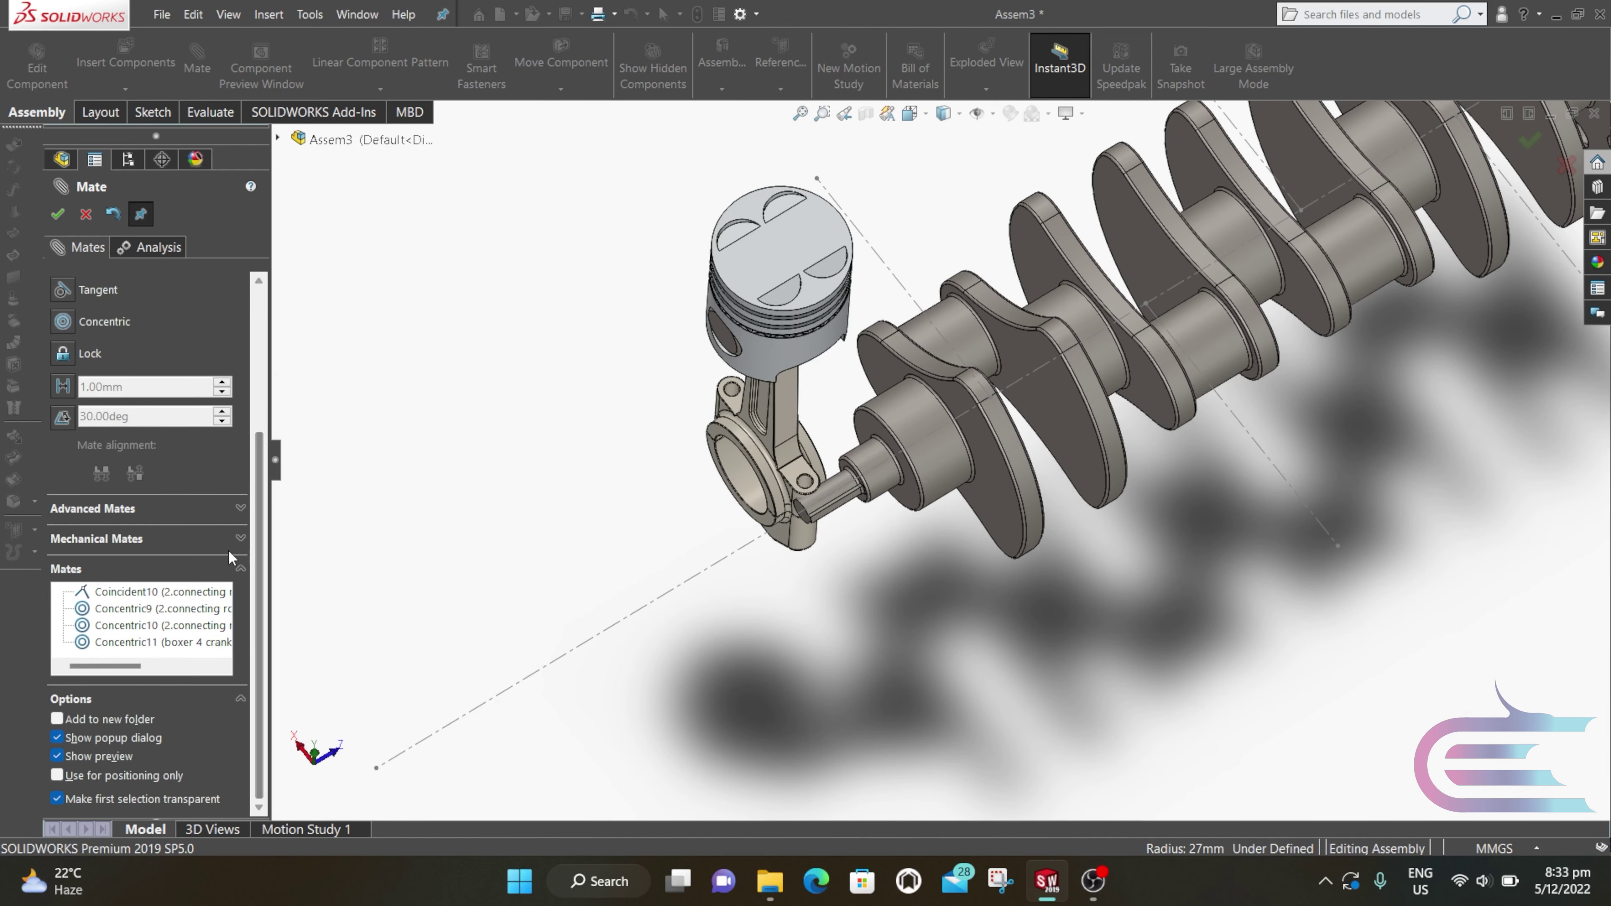
{"action": "left_click", "coordinate": [135, 507]}
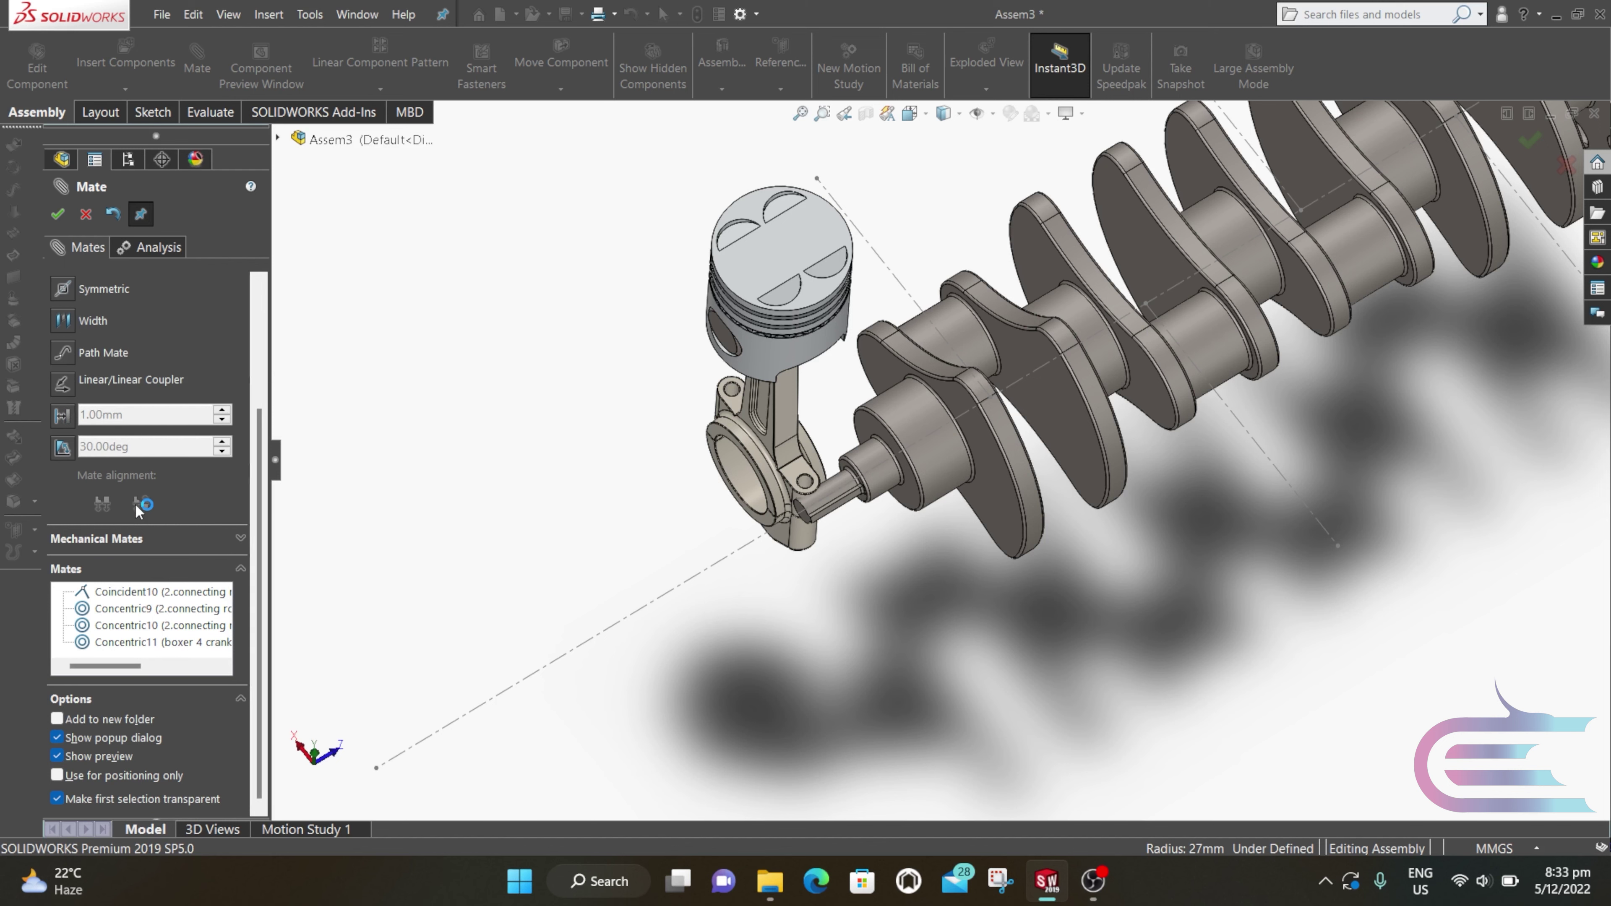
{"action": "left_click", "coordinate": [63, 321]}
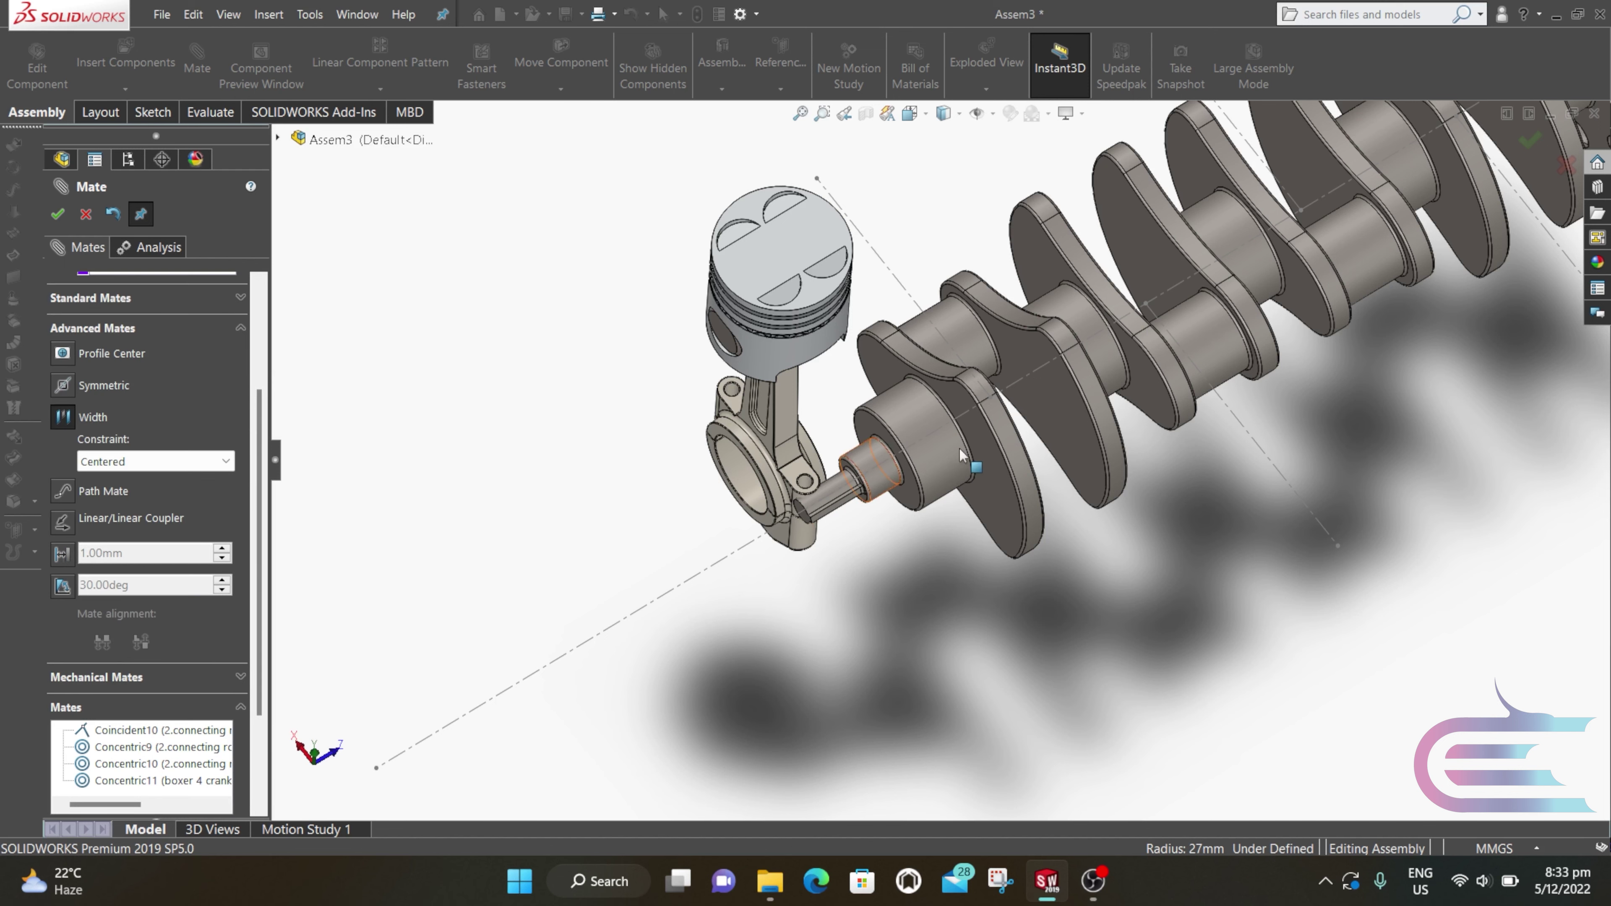
{"action": "left_click", "coordinate": [1064, 401]}
{"action": "middle_click_drag", "start_coordinate": [1063, 401], "coordinate": [948, 273]}
{"action": "left_click", "coordinate": [957, 363]}
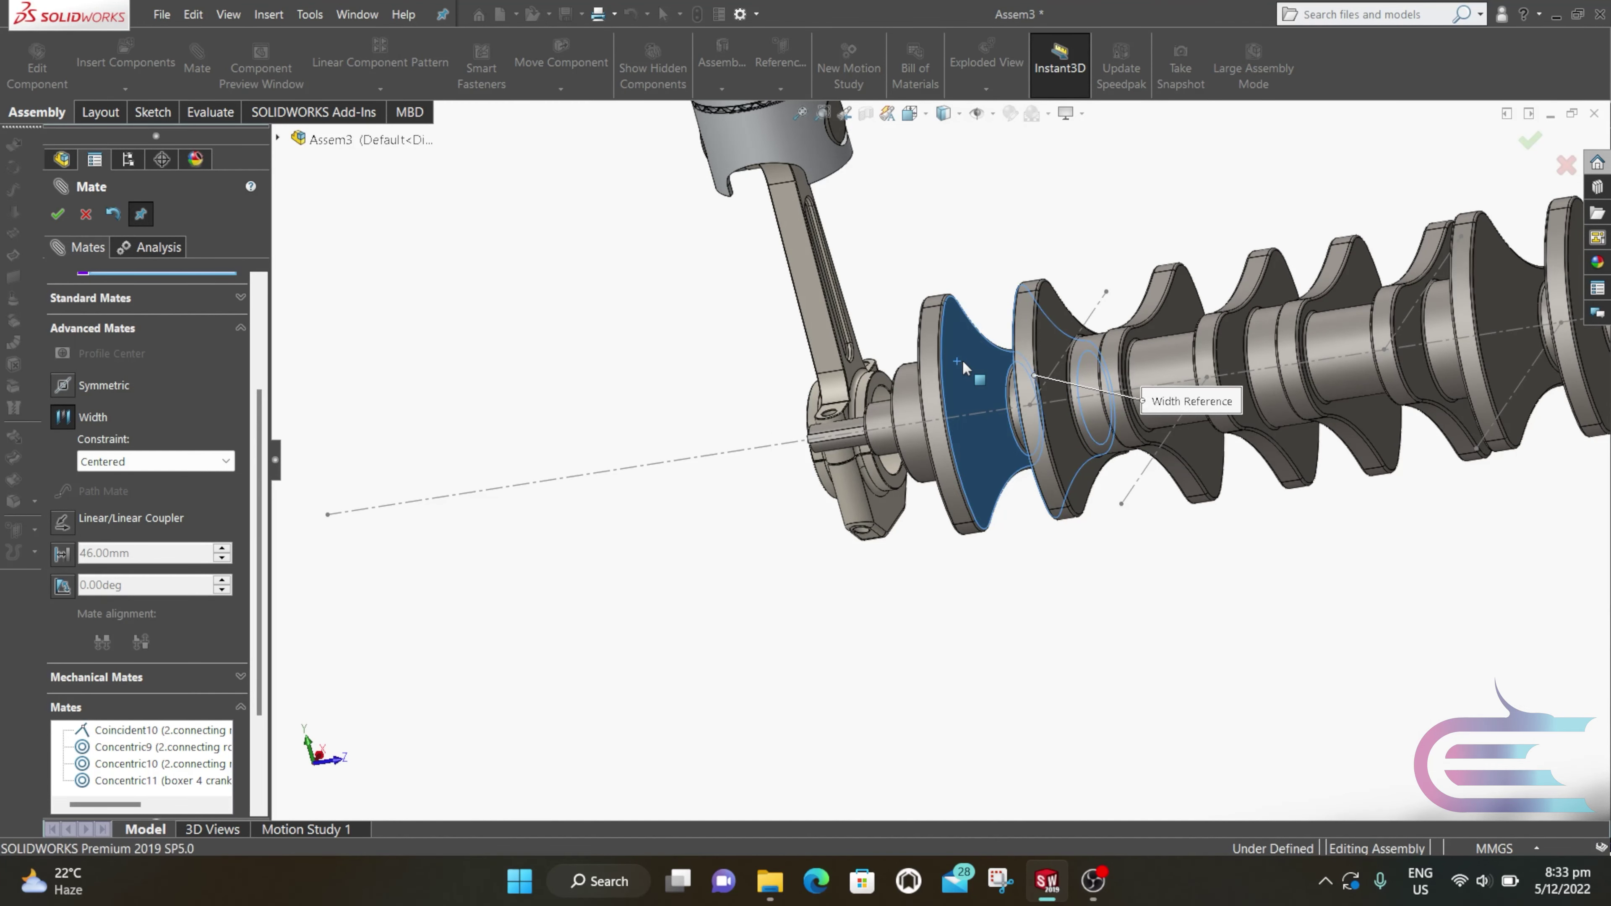
Step: Assign both side faces of the connecting rod's big end as tab selections and add the Width mate
{"action": "scroll", "coordinate": [959, 365], "scroll_direction": "down", "scroll_amount": 2}
{"action": "left_click_drag", "start_coordinate": [261, 457], "coordinate": [253, 341]}
{"action": "scroll", "coordinate": [801, 426], "scroll_direction": "down", "scroll_amount": 2}
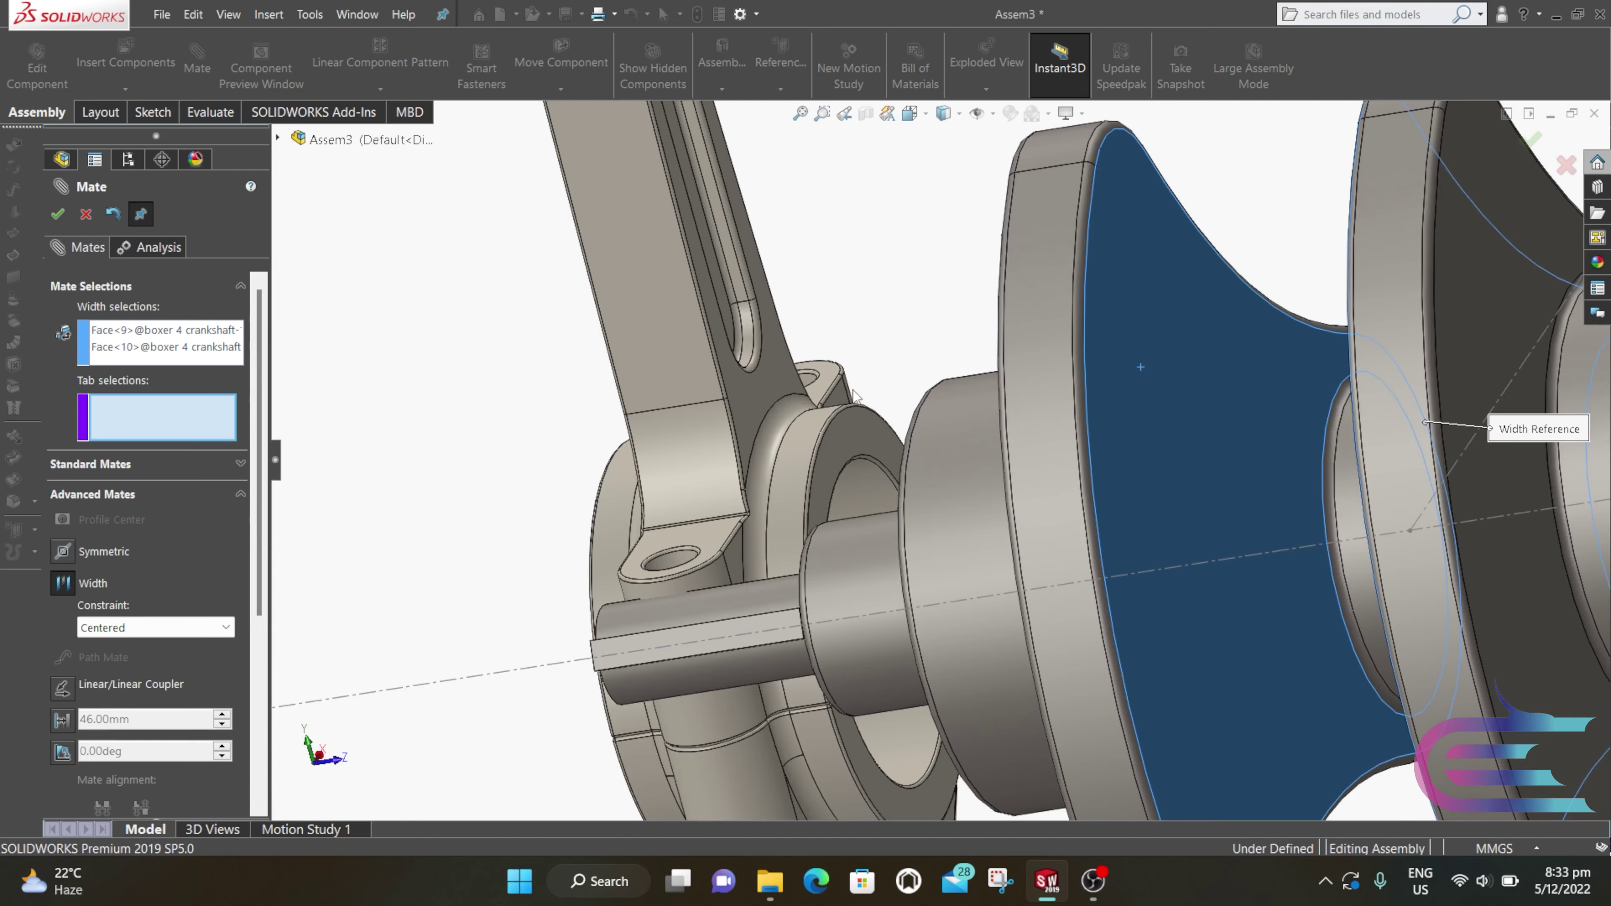
{"action": "left_click", "coordinate": [840, 450]}
{"action": "middle_click_drag", "start_coordinate": [839, 449], "coordinate": [762, 481]}
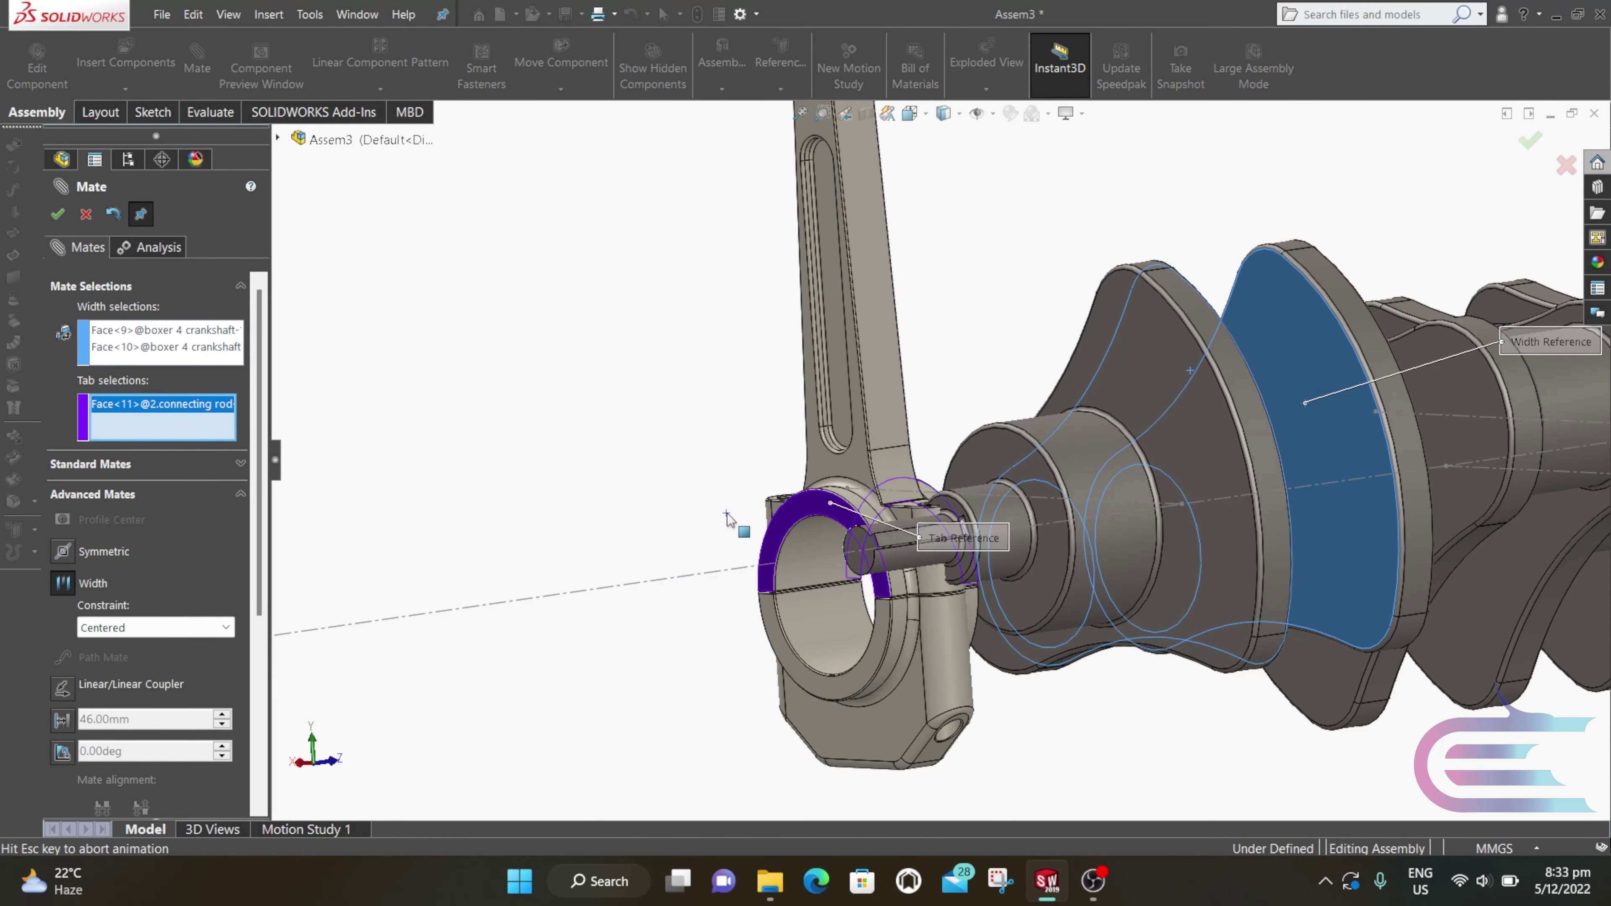
{"action": "left_click", "coordinate": [730, 521]}
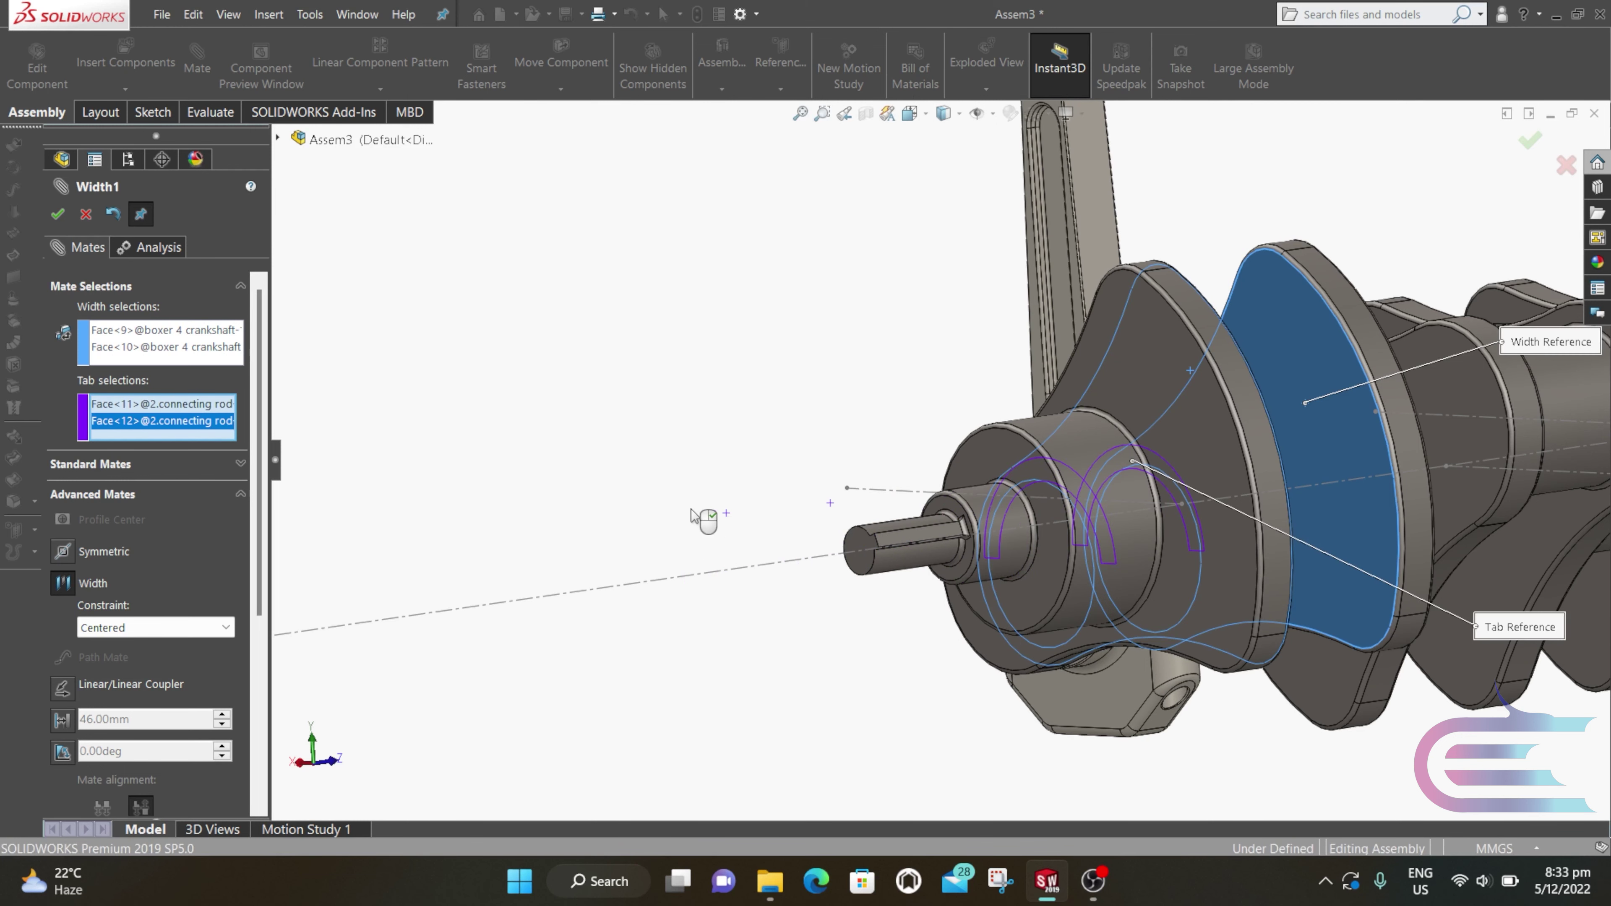
{"action": "left_click", "coordinate": [58, 215]}
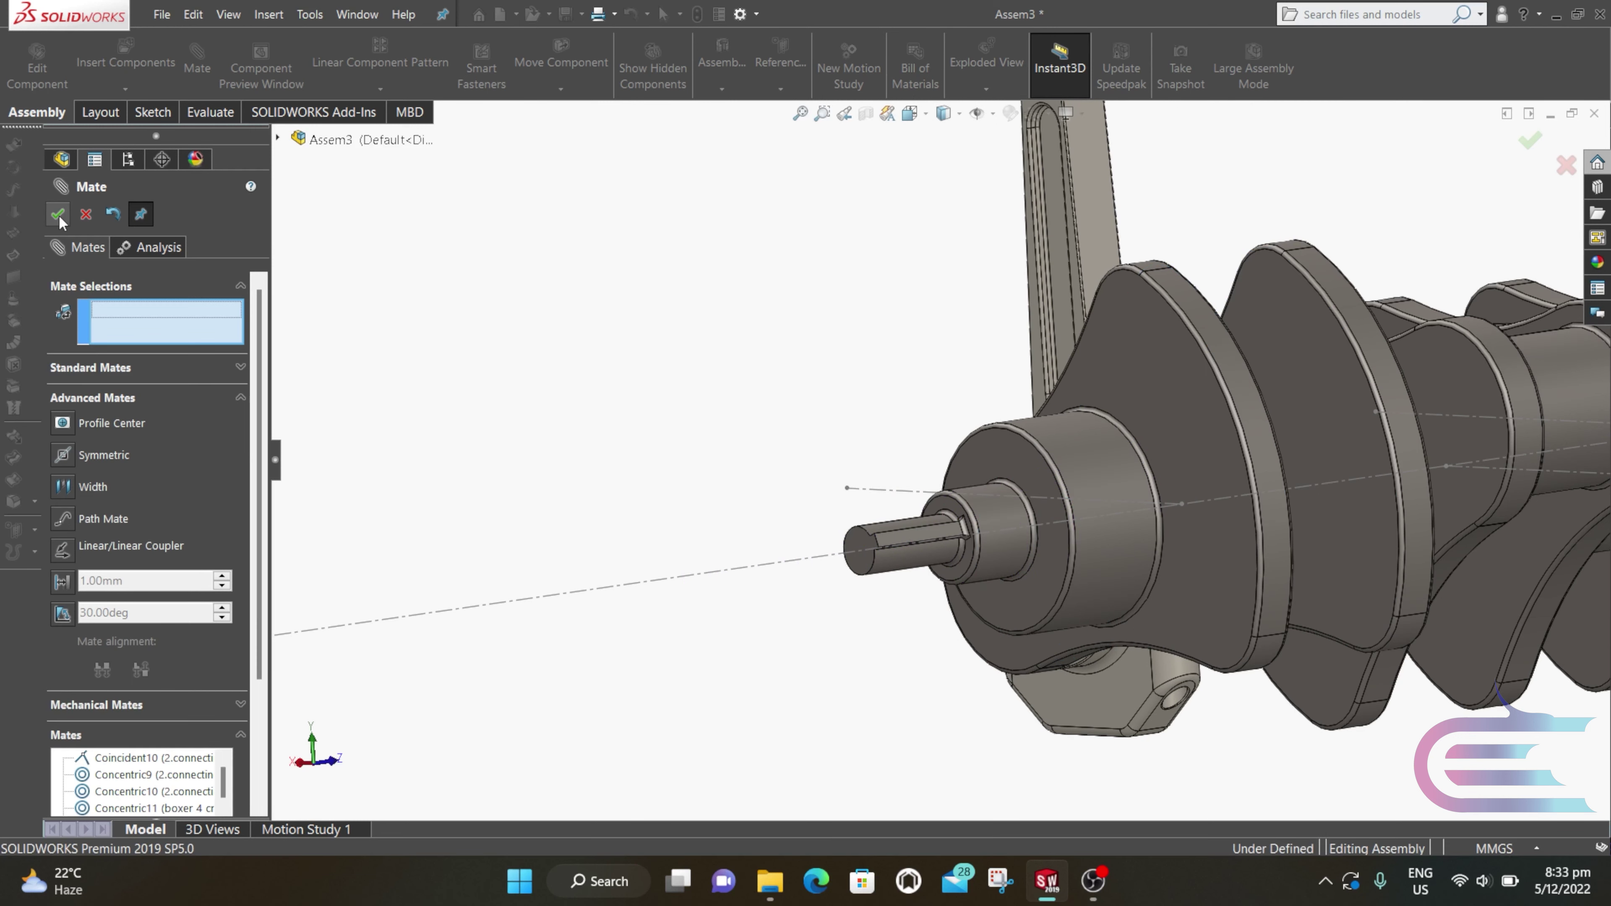
Step: Add a concentric mate between the piston's outer cylindrical face and the reference centerline through the first crankpin
{"action": "scroll", "coordinate": [946, 477], "scroll_direction": "up", "scroll_amount": 3}
{"action": "middle_click_drag", "start_coordinate": [951, 479], "coordinate": [1040, 590]}
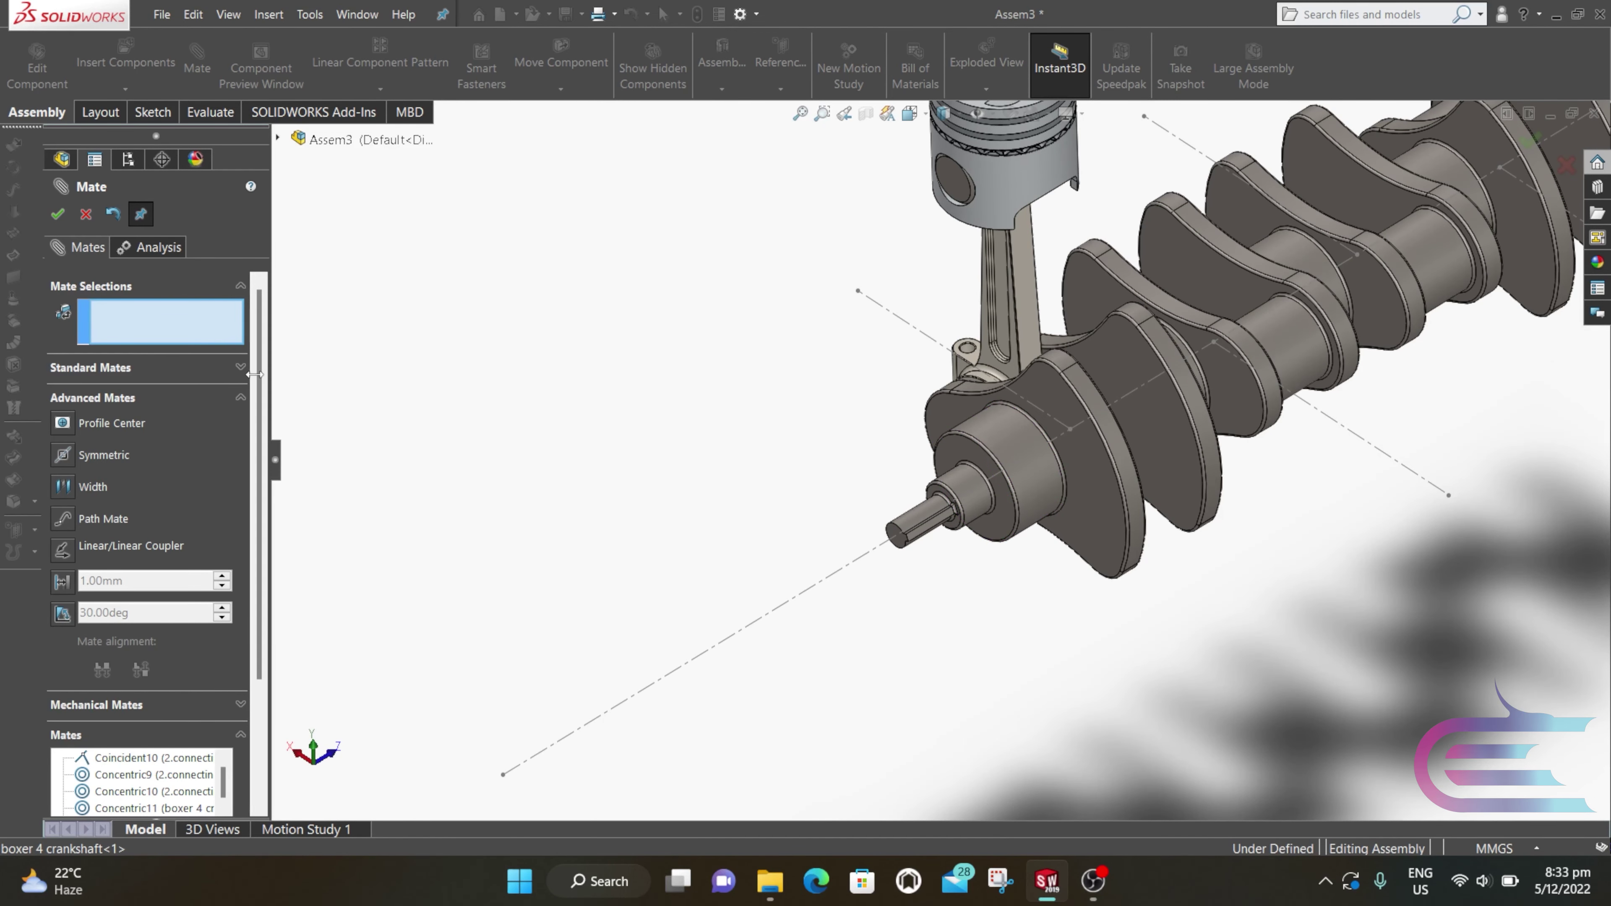
{"action": "left_click", "coordinate": [184, 370]}
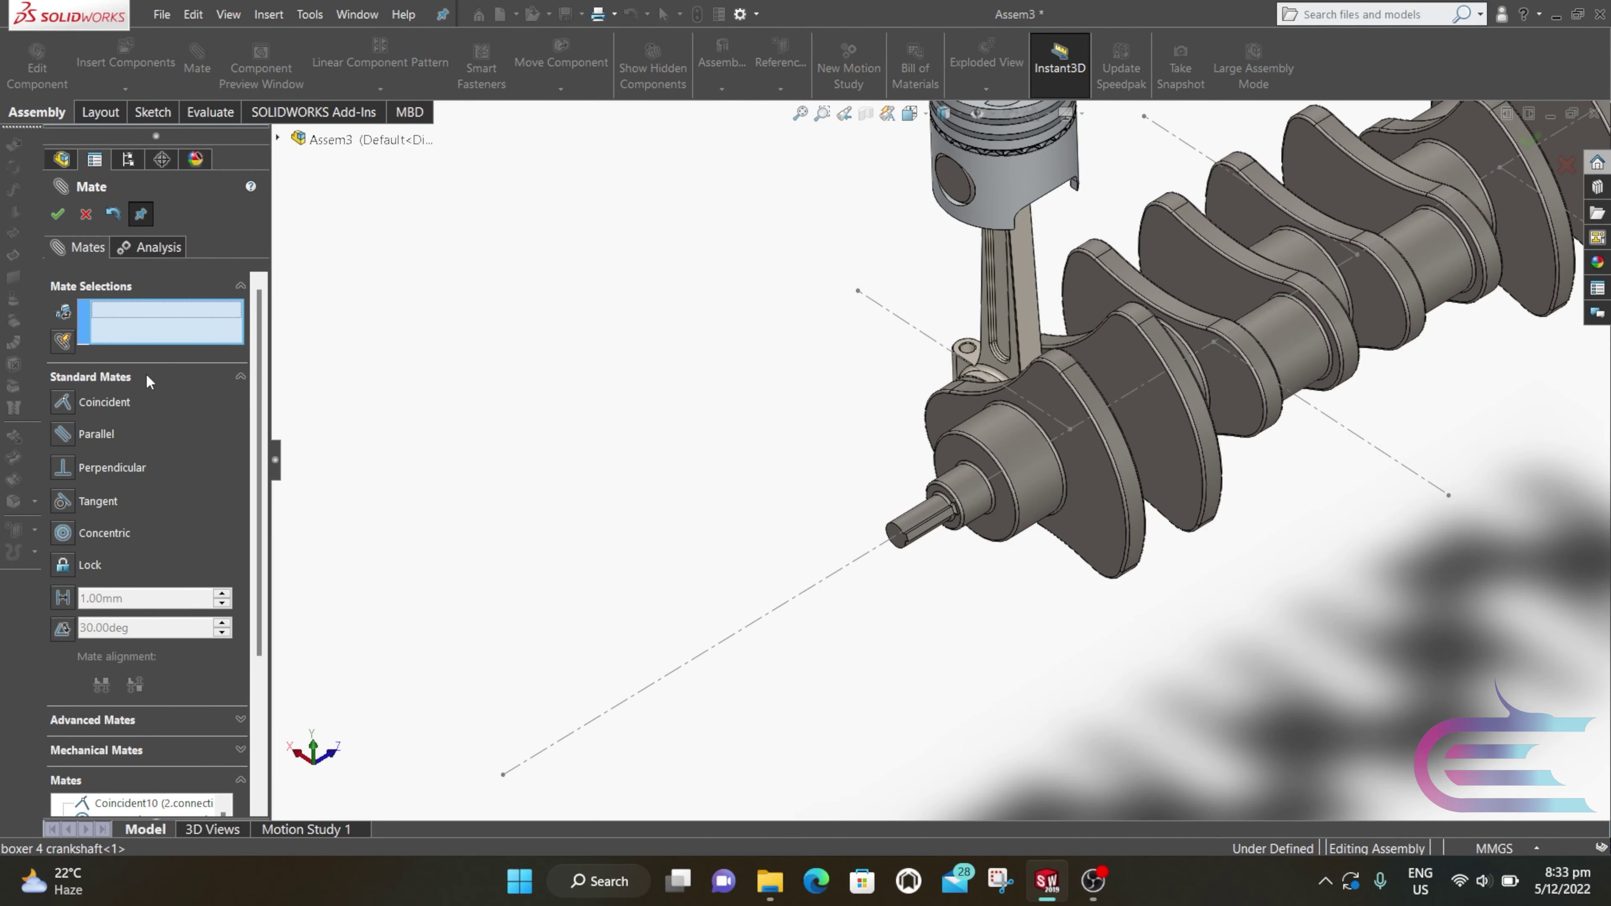
{"action": "scroll", "coordinate": [987, 207], "scroll_direction": "up", "scroll_amount": 4}
{"action": "scroll", "coordinate": [970, 343], "scroll_direction": "down", "scroll_amount": 6}
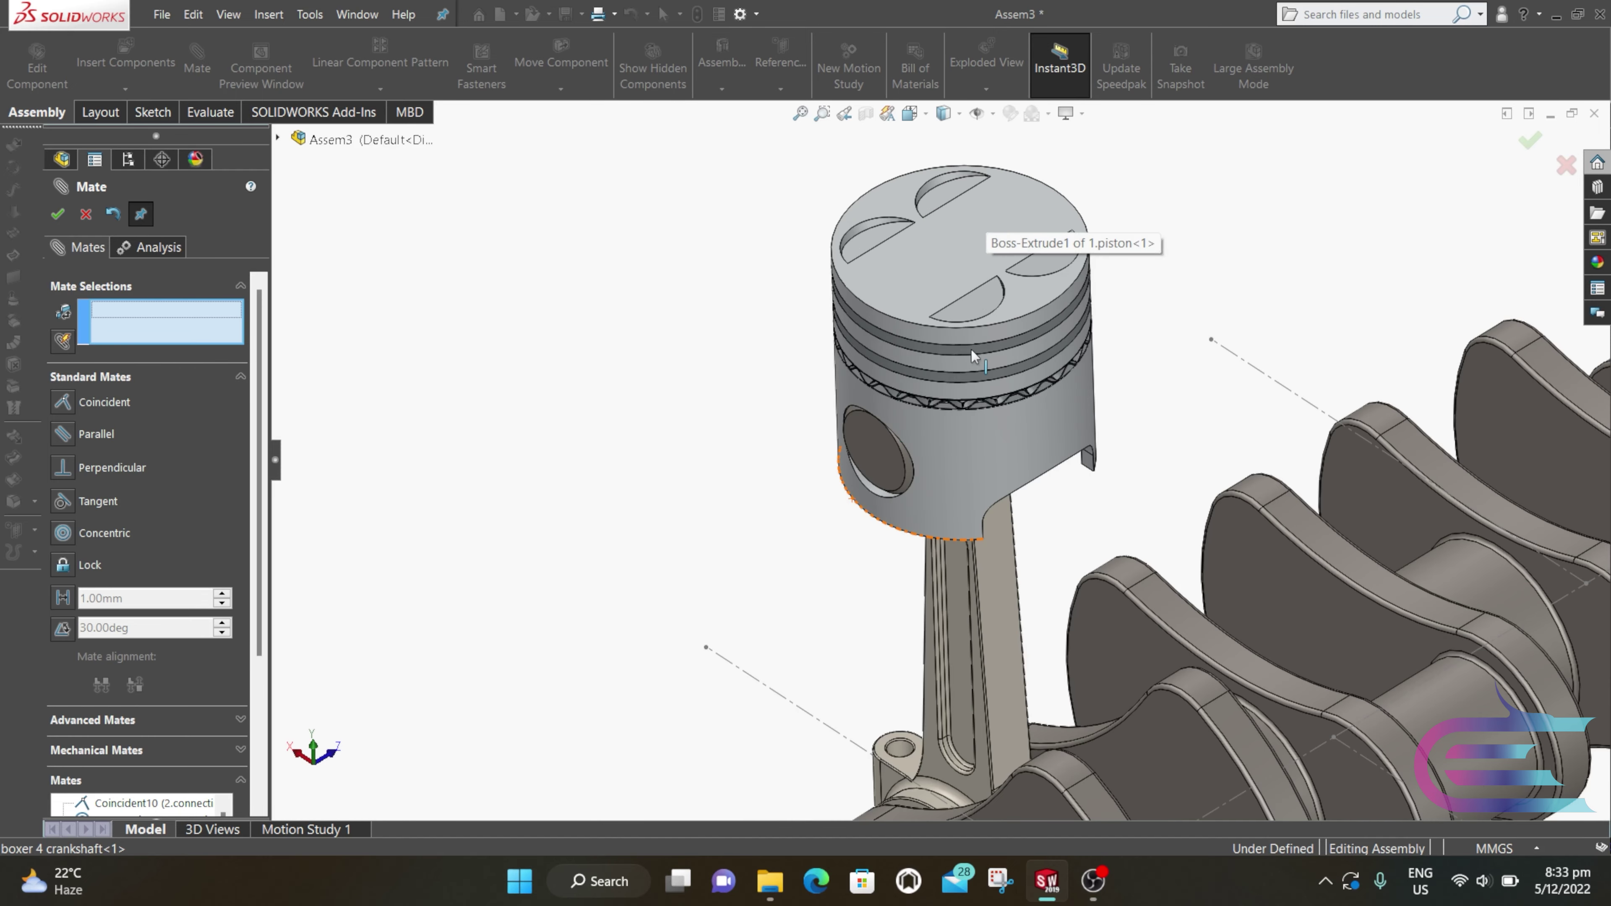
{"action": "left_click", "coordinate": [949, 333]}
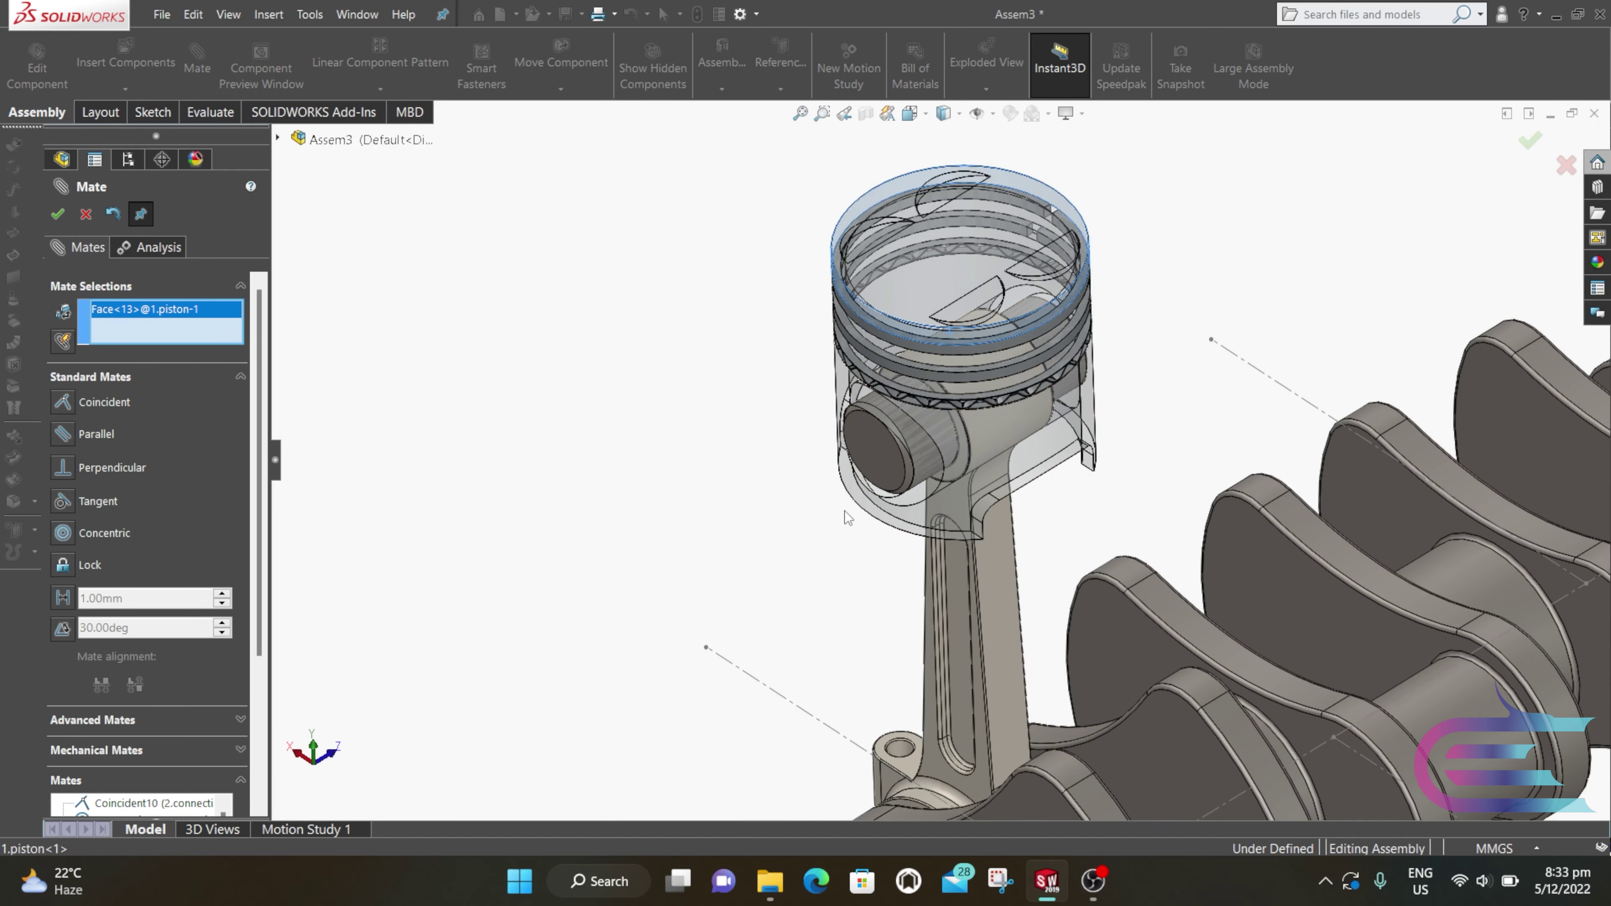
{"action": "left_click", "coordinate": [779, 693]}
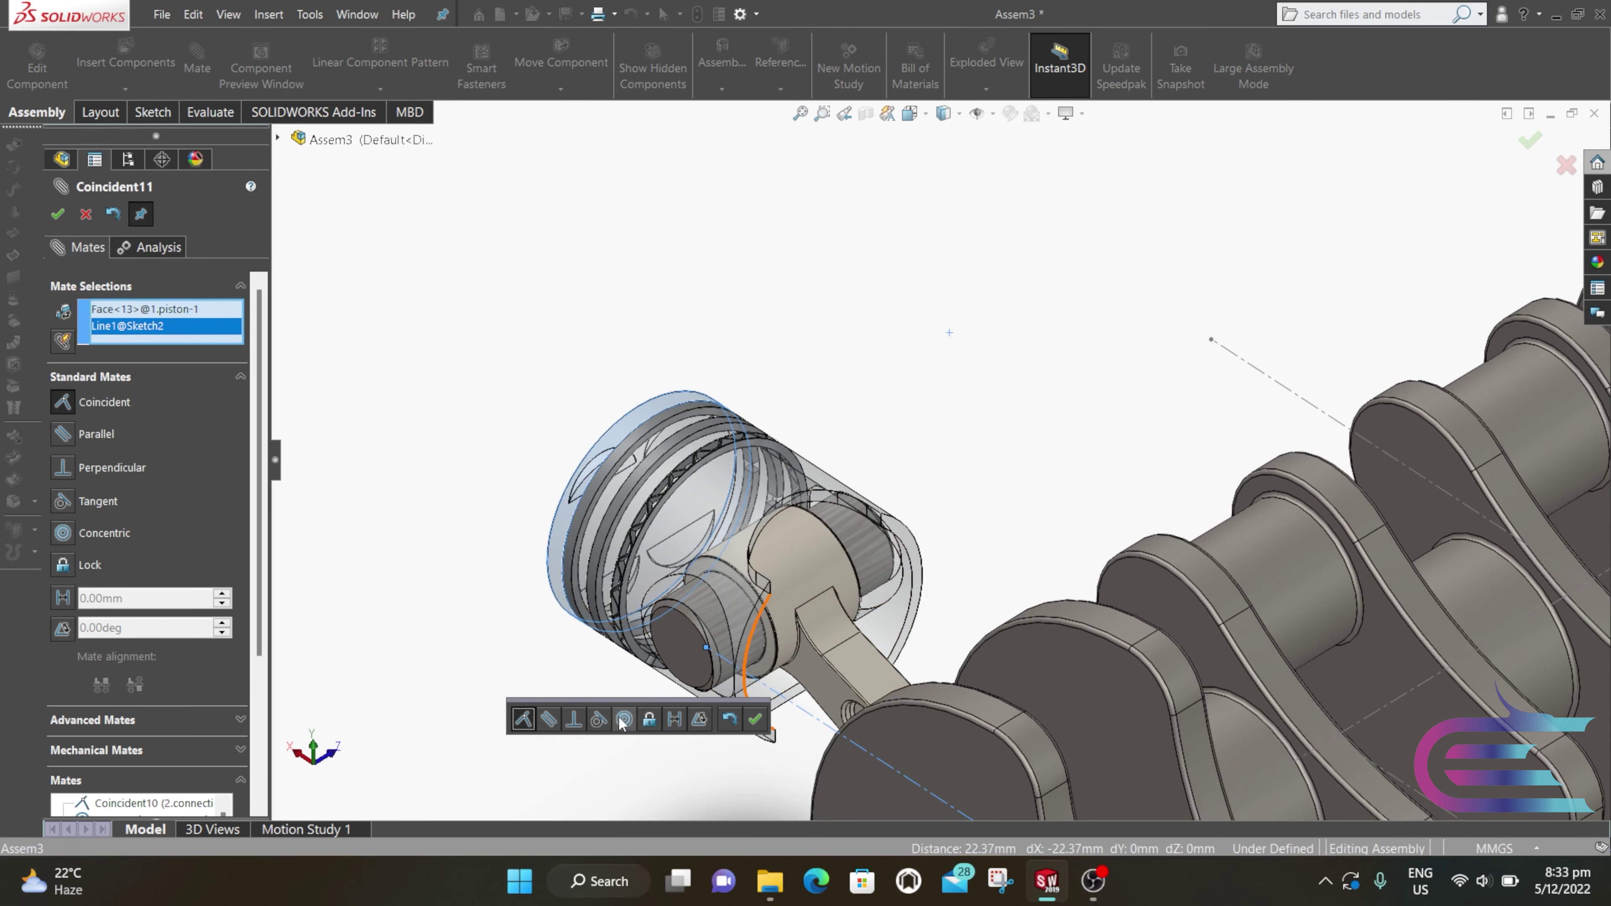
{"action": "left_click", "coordinate": [623, 720]}
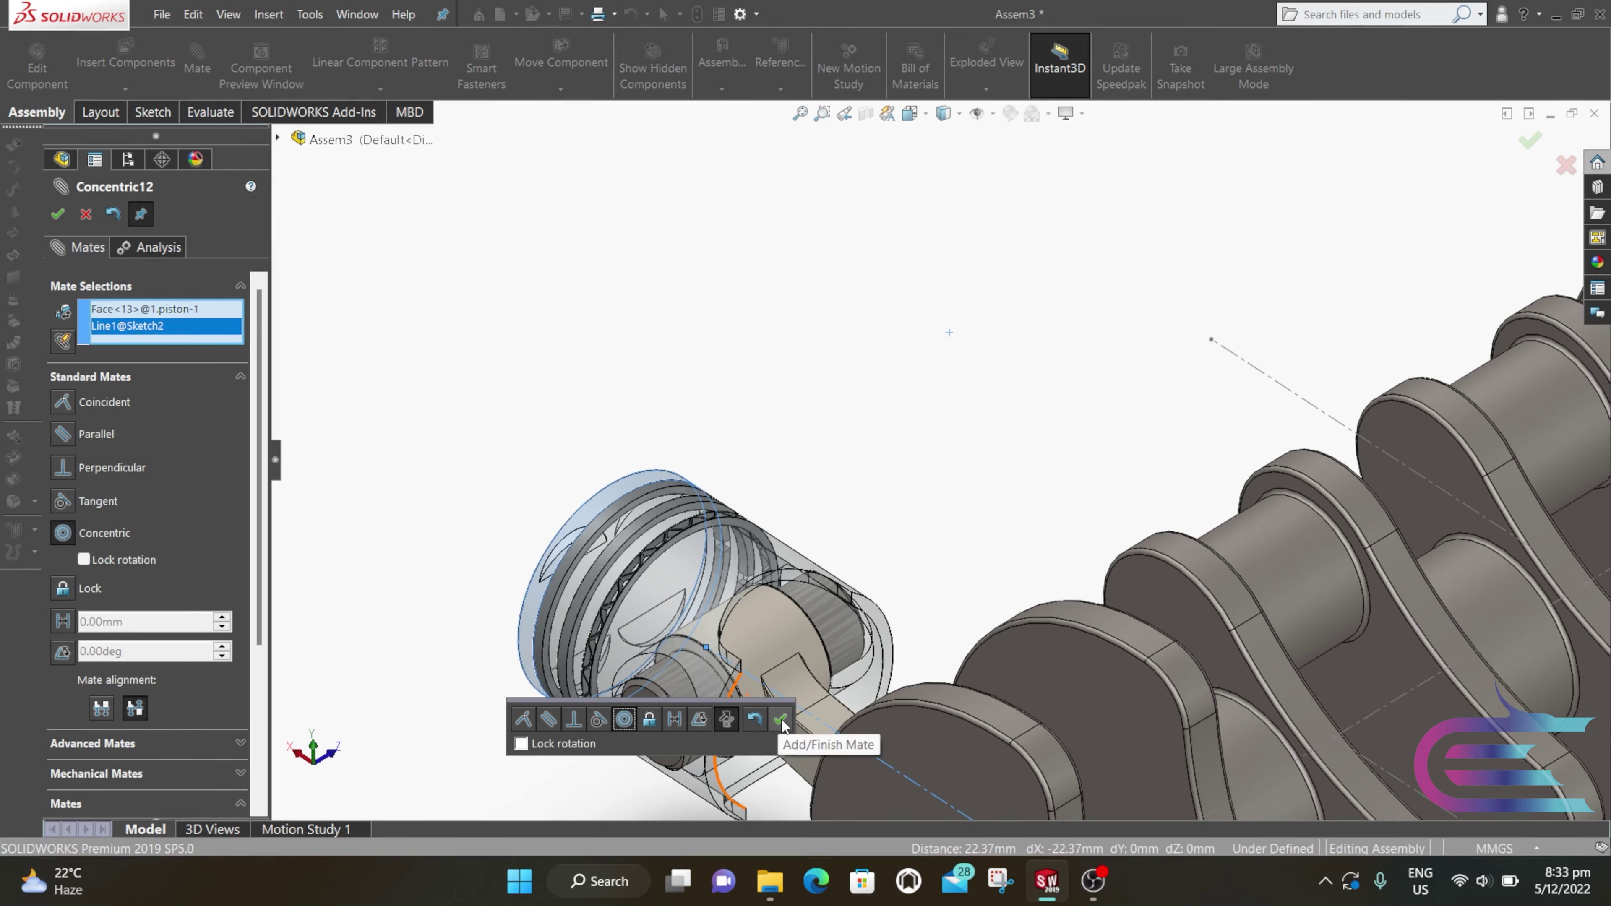
{"action": "left_click", "coordinate": [781, 720]}
Step: Rotate the crankshaft about its axis to bring the first crankpin and connecting rod up above the main journals
{"action": "scroll", "coordinate": [886, 490], "scroll_direction": "up", "scroll_amount": 5}
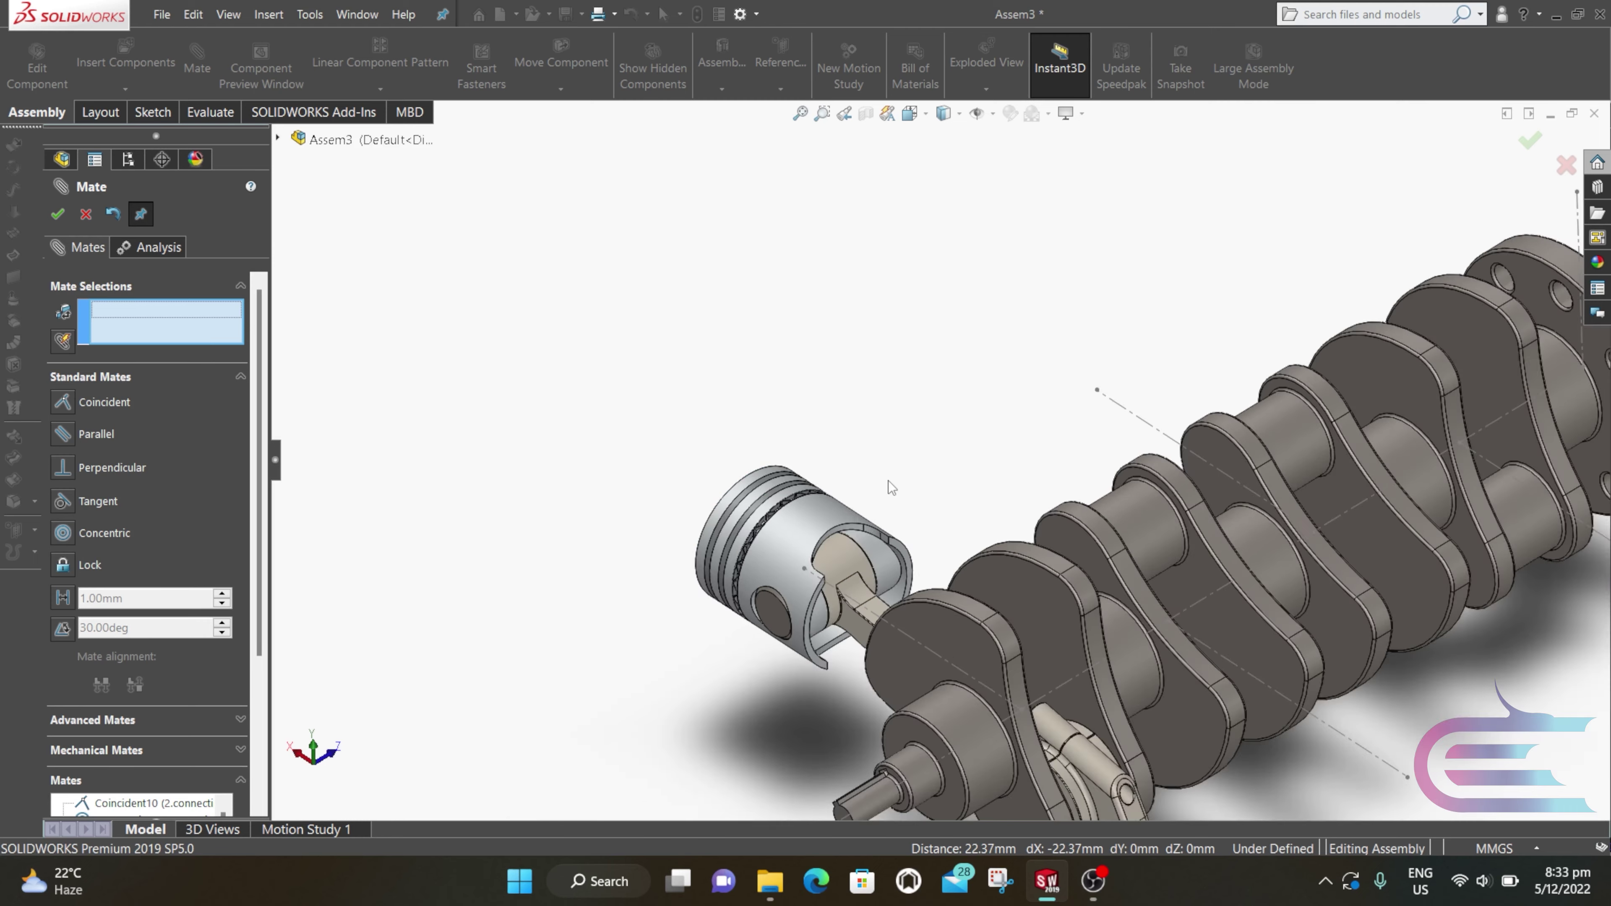
{"action": "left_click_drag", "start_coordinate": [987, 687], "coordinate": [863, 609]}
{"action": "mouse_move", "coordinate": [1126, 550]}
{"action": "middle_mouse_down"}
{"action": "mouse_move", "coordinate": [1086, 356]}
{"action": "mouse_move", "coordinate": [1114, 574]}
{"action": "middle_mouse_up"}
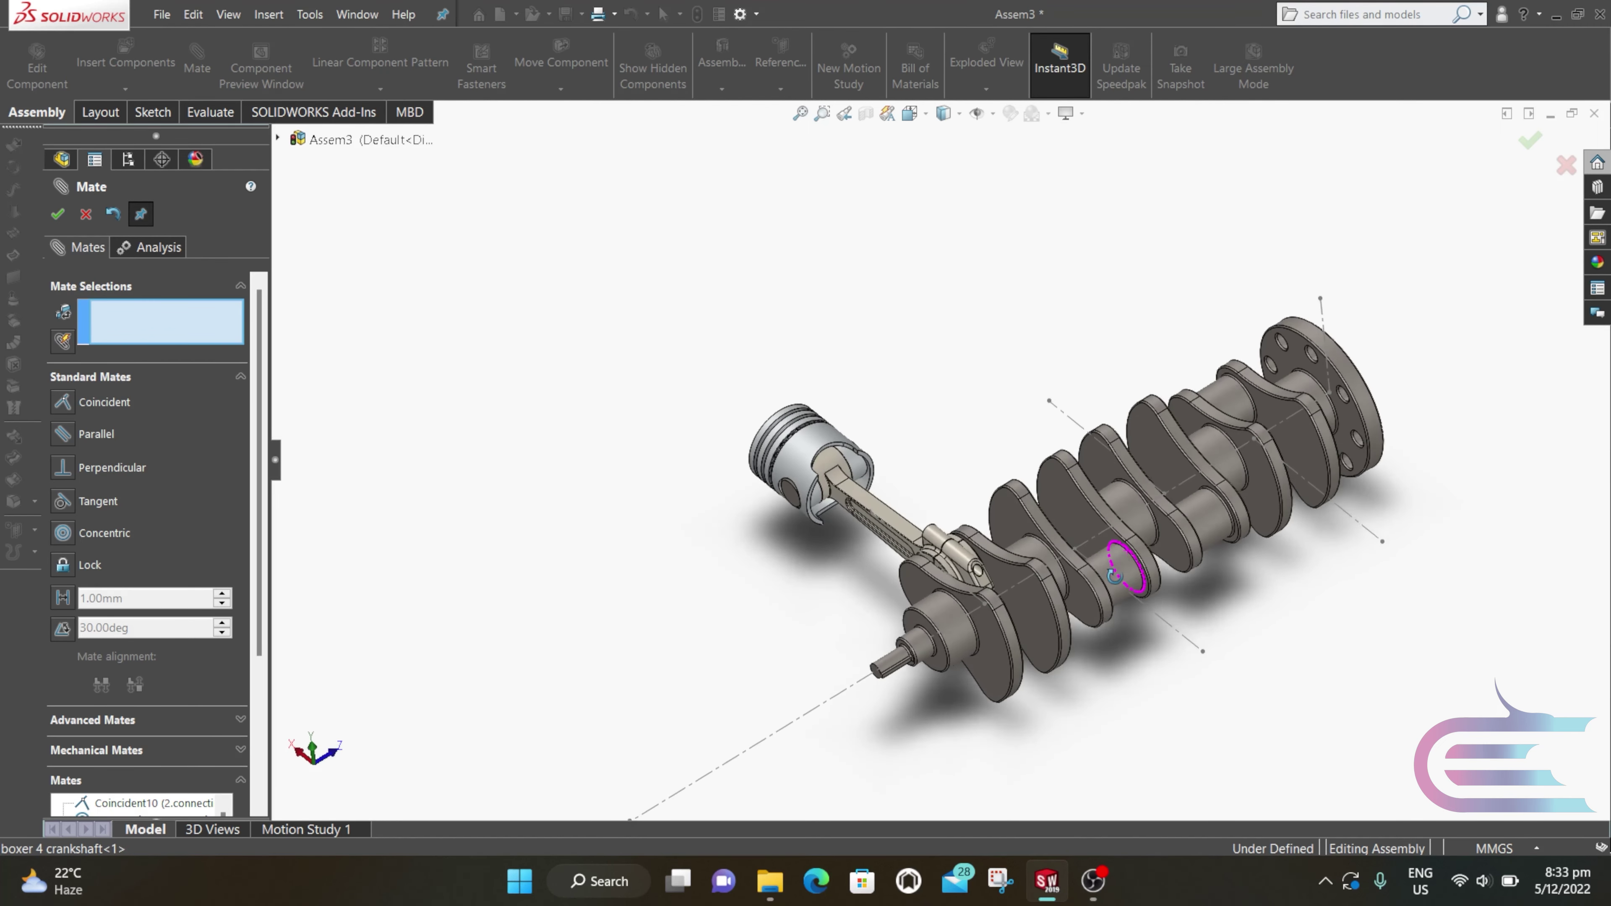
{"action": "key", "text": "ctrl+Left"}
Step: Rotate the second compression ring in its piston groove to move its gap away from the top ring's gap
{"action": "scroll", "coordinate": [938, 567], "scroll_direction": "down", "scroll_amount": 2}
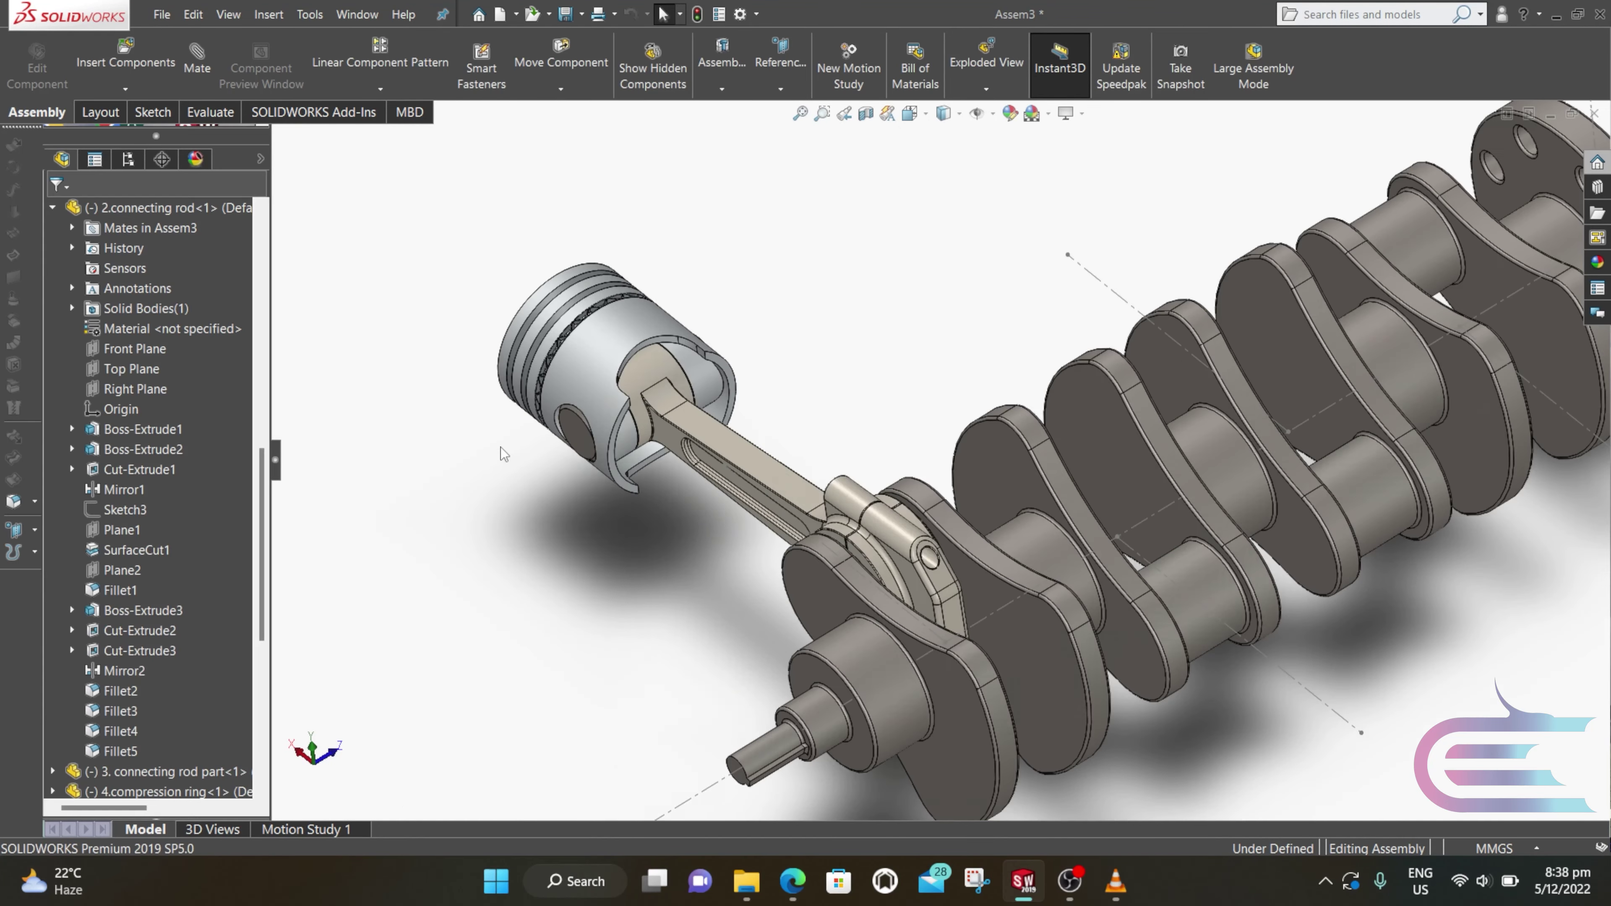
{"action": "scroll", "coordinate": [673, 412], "scroll_direction": "down", "scroll_amount": 8}
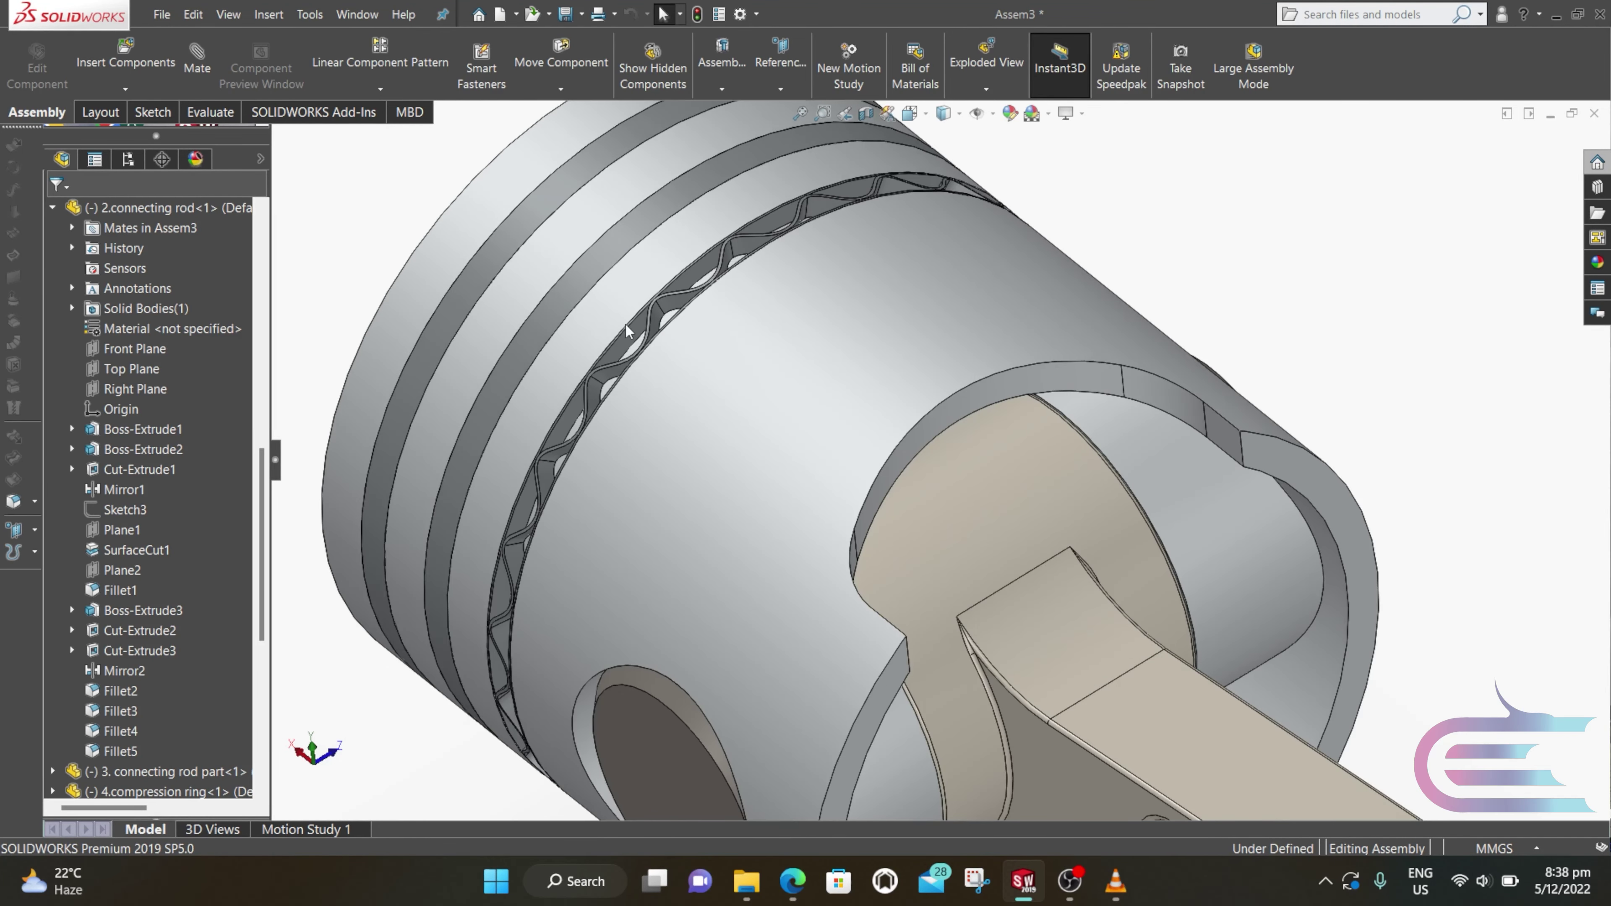
{"action": "scroll", "coordinate": [624, 322], "scroll_direction": "up", "scroll_amount": 3}
{"action": "middle_click_drag", "start_coordinate": [624, 322], "coordinate": [356, 536]}
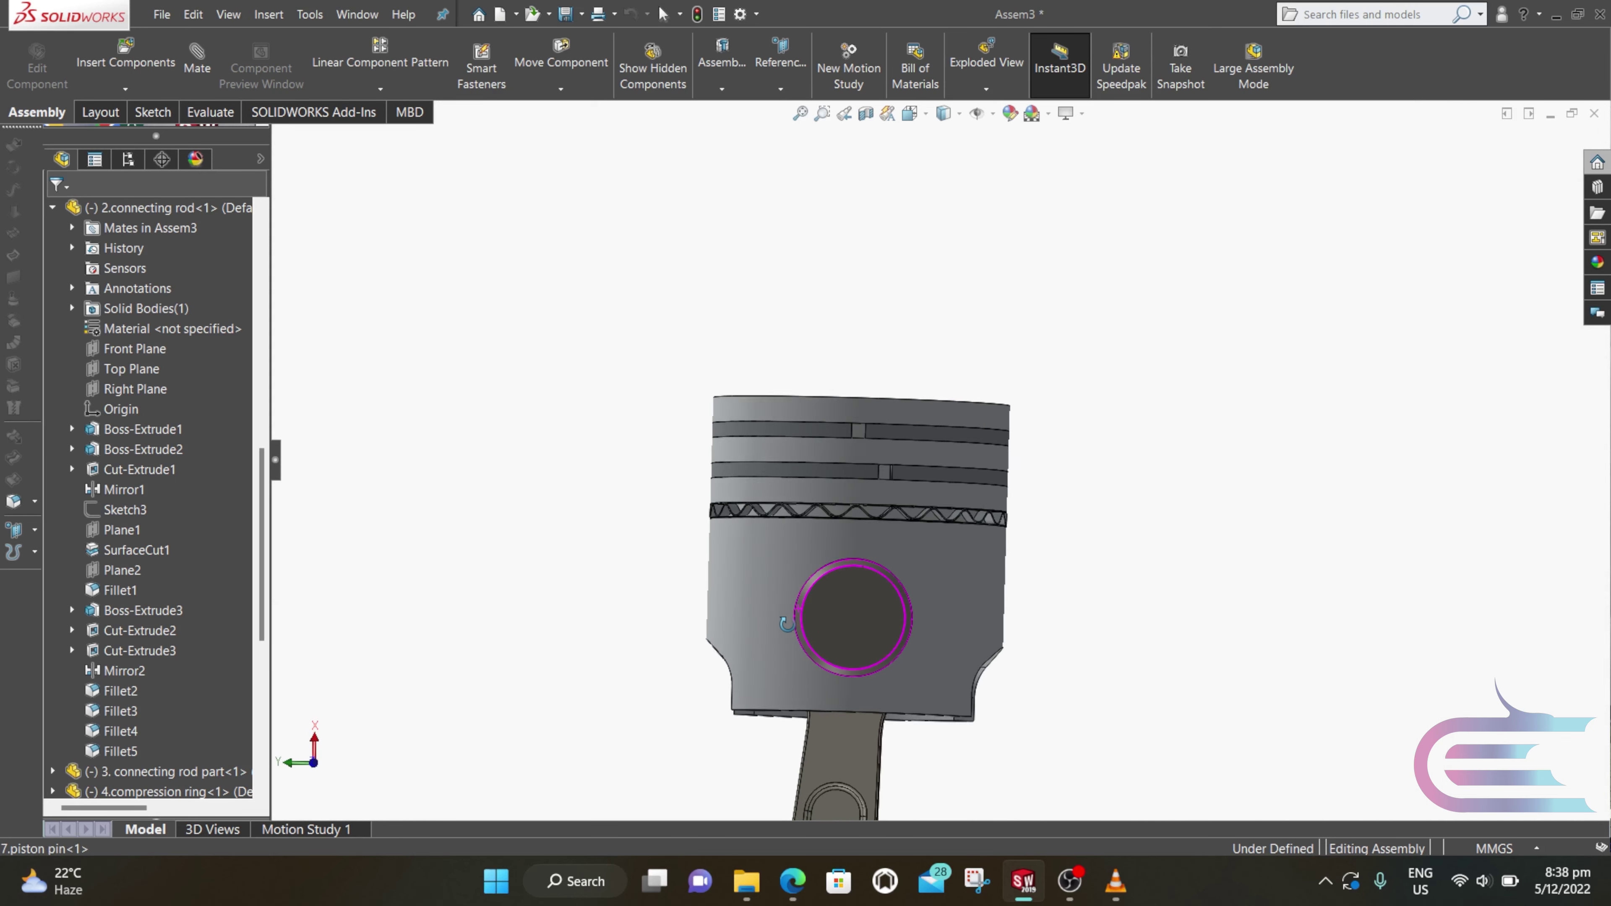
{"action": "scroll", "coordinate": [864, 470], "scroll_direction": "down", "scroll_amount": 3}
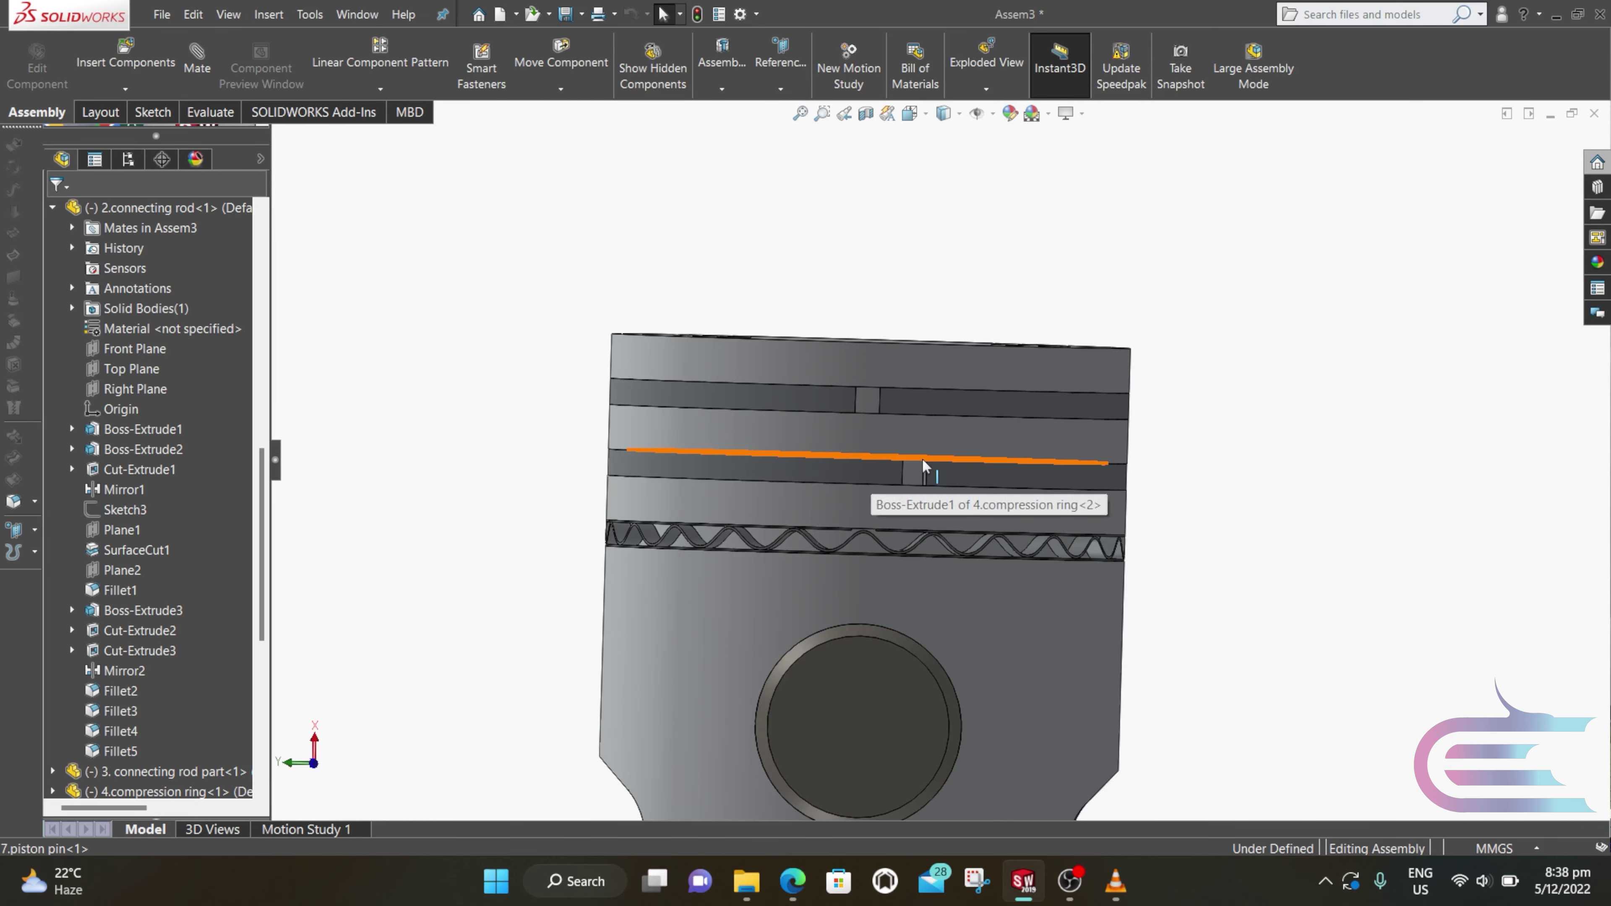
{"action": "left_click", "coordinate": [866, 472]}
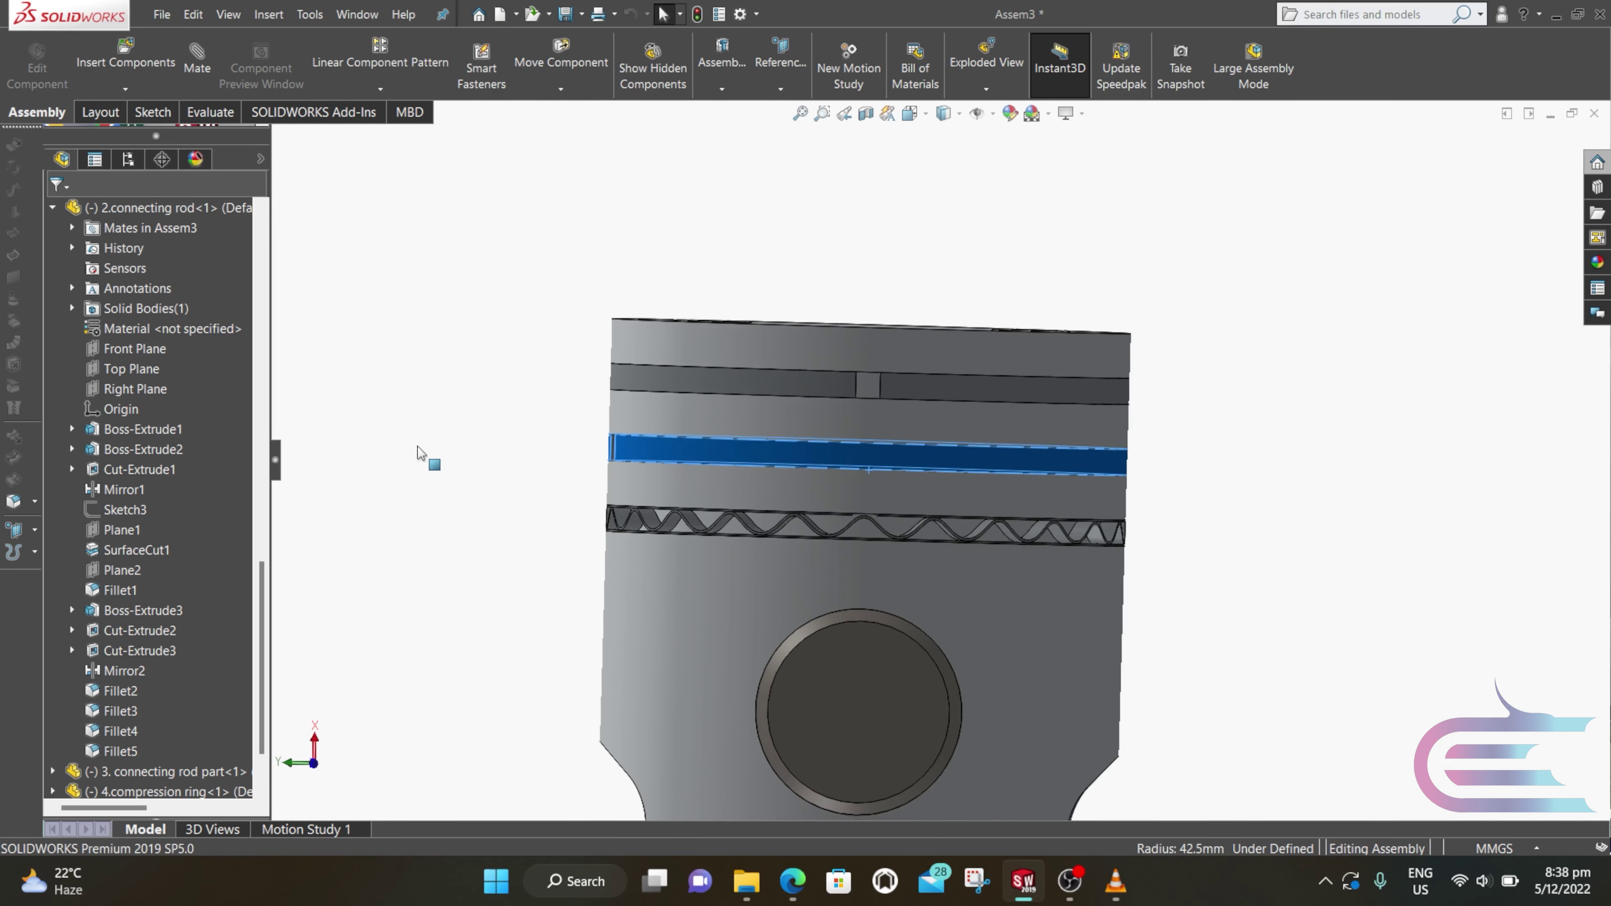
{"action": "scroll", "coordinate": [829, 495], "scroll_direction": "up", "scroll_amount": 3}
{"action": "middle_click_drag", "start_coordinate": [829, 495], "coordinate": [688, 492]}
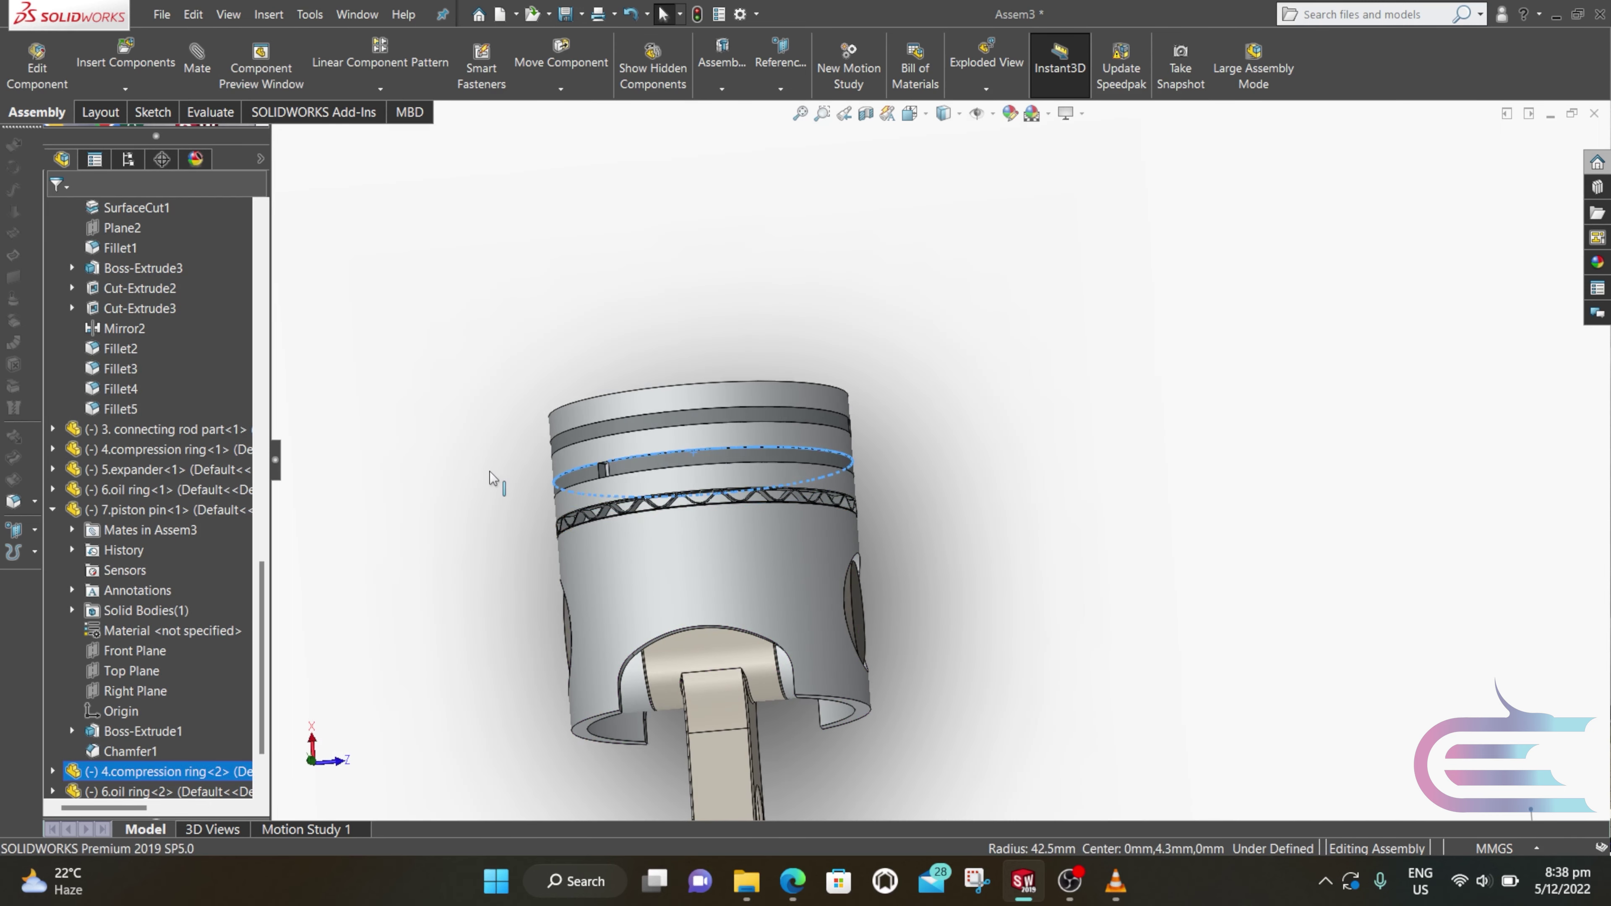
Step: Turn the second compression ring further until its gap sits above the opposite end of the piston pin
{"action": "left_click", "coordinate": [470, 486]}
{"action": "scroll", "coordinate": [744, 629], "scroll_direction": "up", "scroll_amount": 4}
{"action": "middle_click_drag", "start_coordinate": [744, 630], "coordinate": [913, 631]}
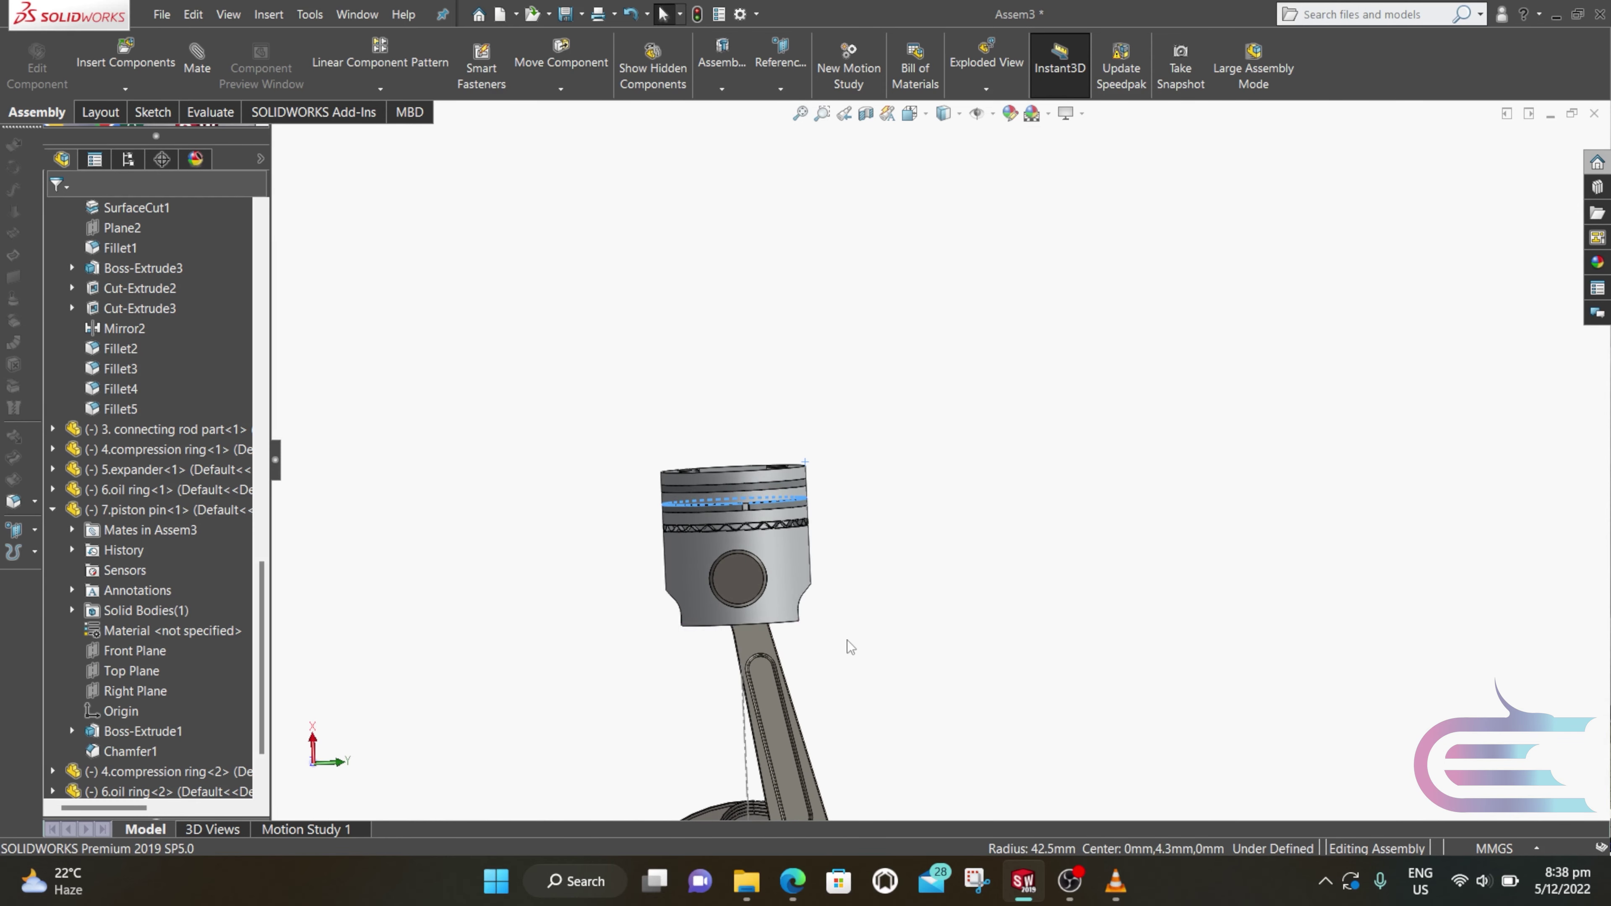
{"action": "scroll", "coordinate": [782, 538], "scroll_direction": "down", "scroll_amount": 6}
{"action": "left_click_drag", "start_coordinate": [765, 383], "coordinate": [720, 375]}
{"action": "left_click", "coordinate": [1287, 512]}
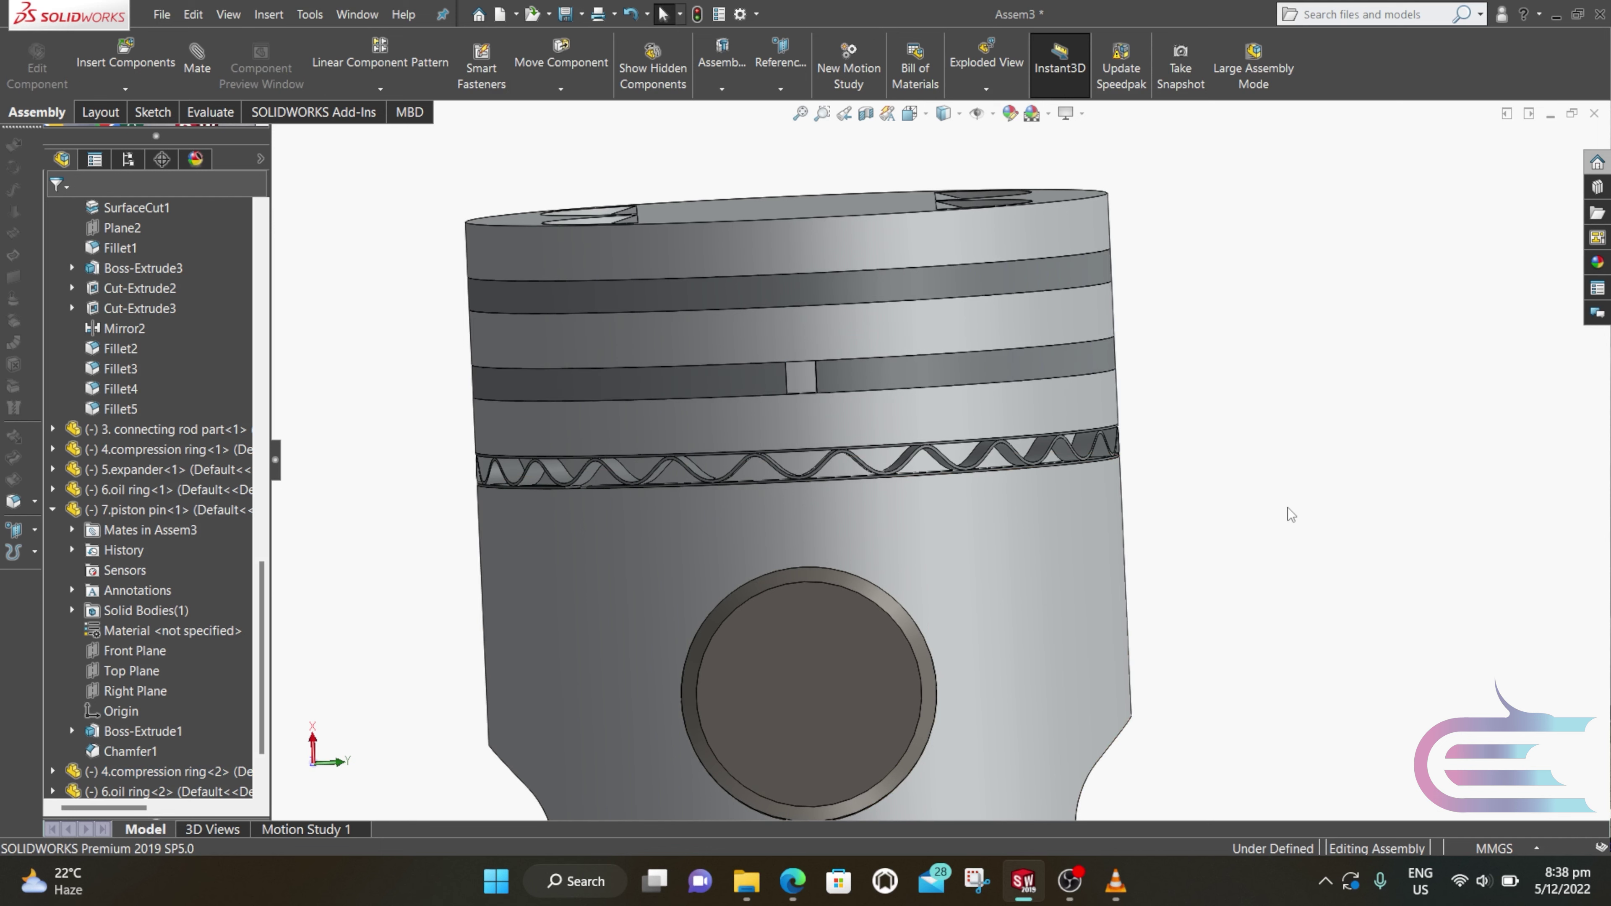
Step: Rotate the lower oil ring below the expander so its gap is centered on the piston side between the pin ends
{"action": "scroll", "coordinate": [1098, 515], "scroll_direction": "up", "scroll_amount": 4}
{"action": "middle_click_drag", "start_coordinate": [1098, 515], "coordinate": [1258, 651]}
{"action": "scroll", "coordinate": [1018, 583], "scroll_direction": "down", "scroll_amount": 5}
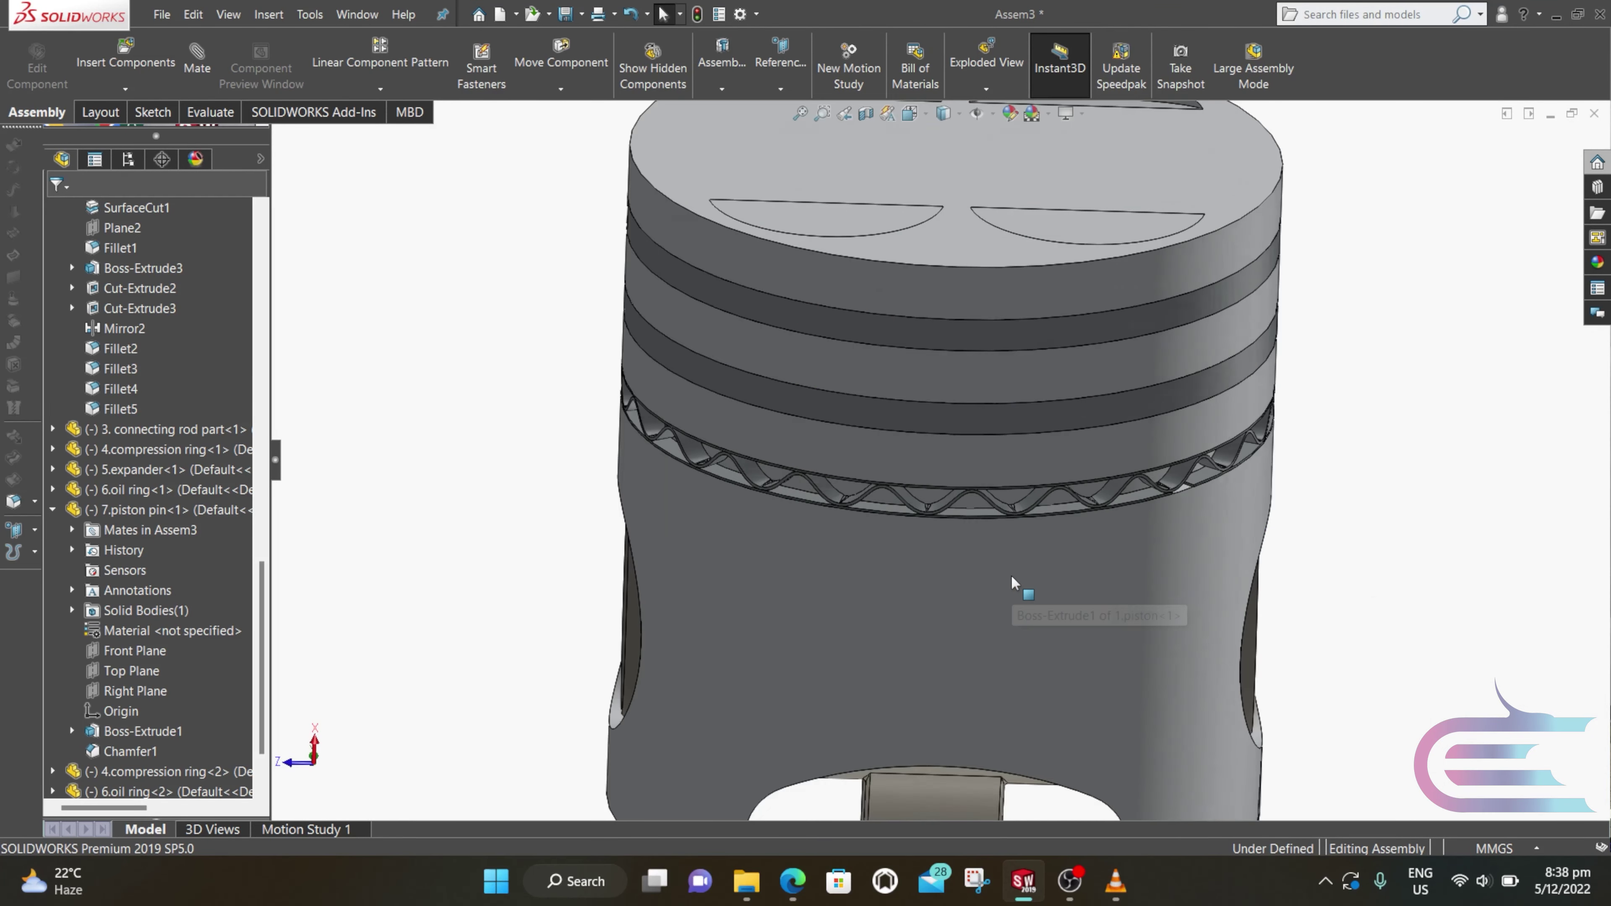
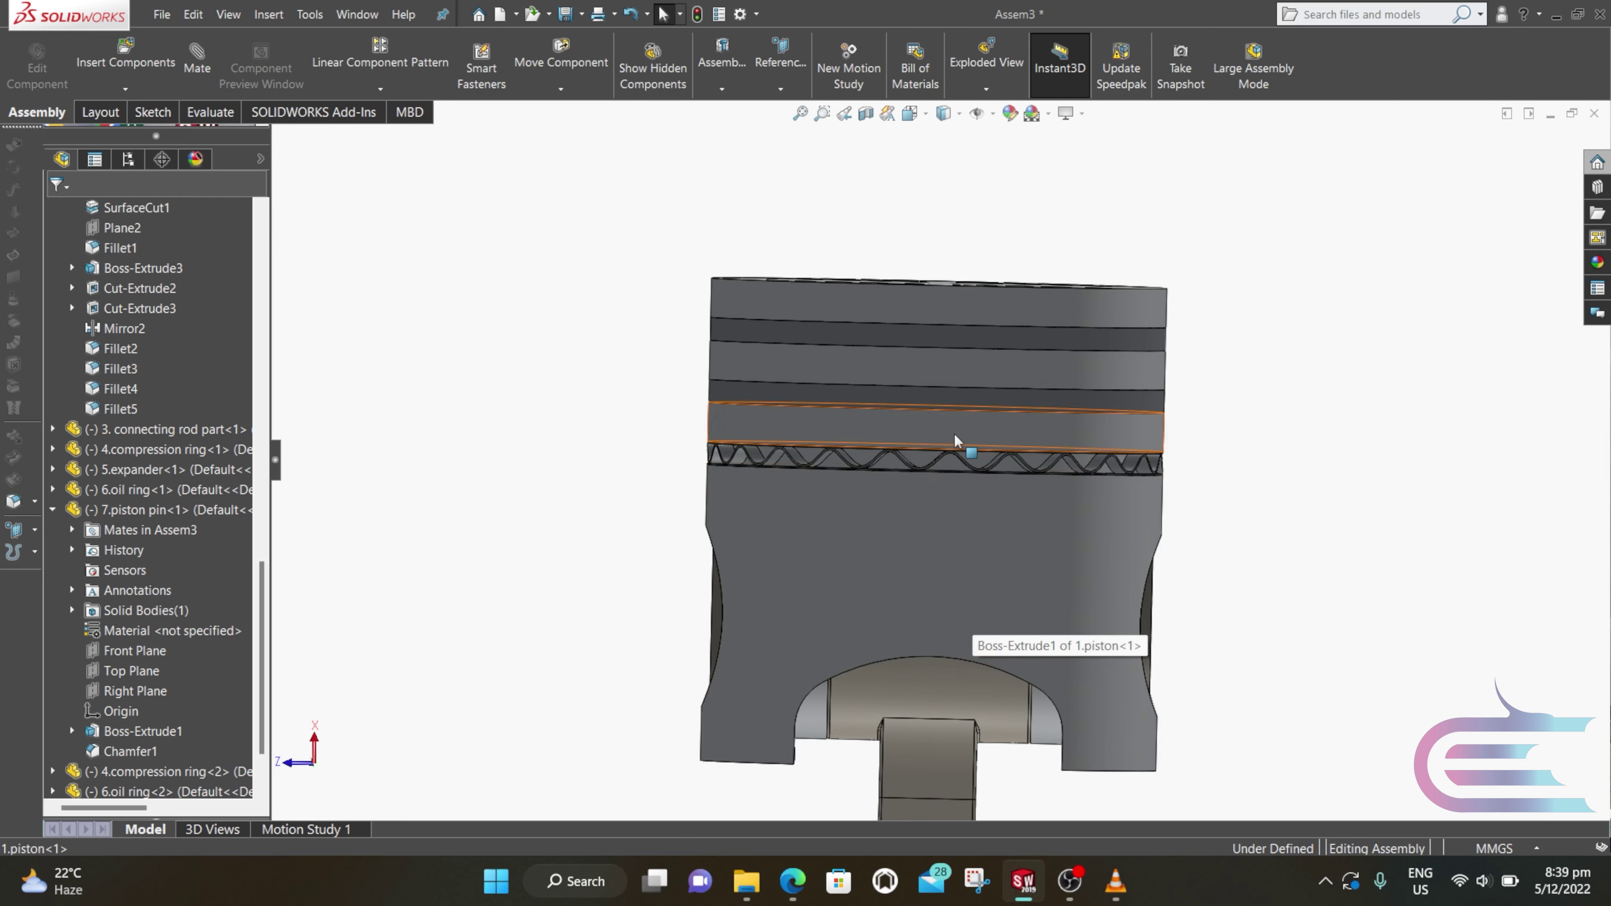
{"action": "scroll", "coordinate": [963, 450], "scroll_direction": "down", "scroll_amount": 5}
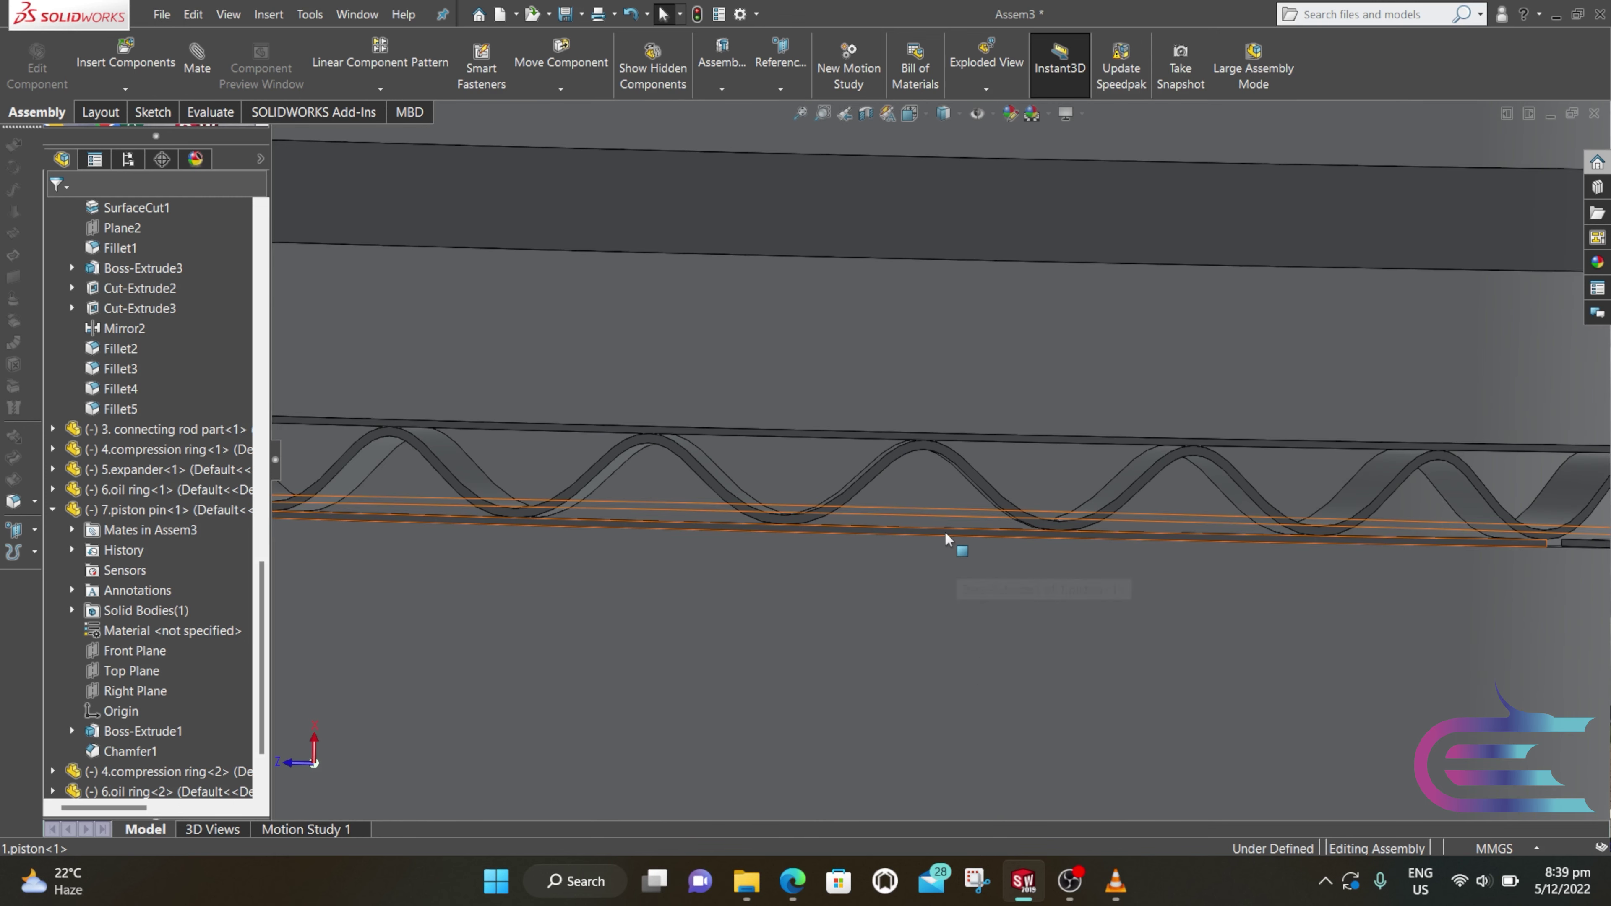
{"action": "left_click", "coordinate": [931, 532]}
{"action": "scroll", "coordinate": [931, 533], "scroll_direction": "down", "scroll_amount": 3}
{"action": "left_click", "coordinate": [1023, 546]}
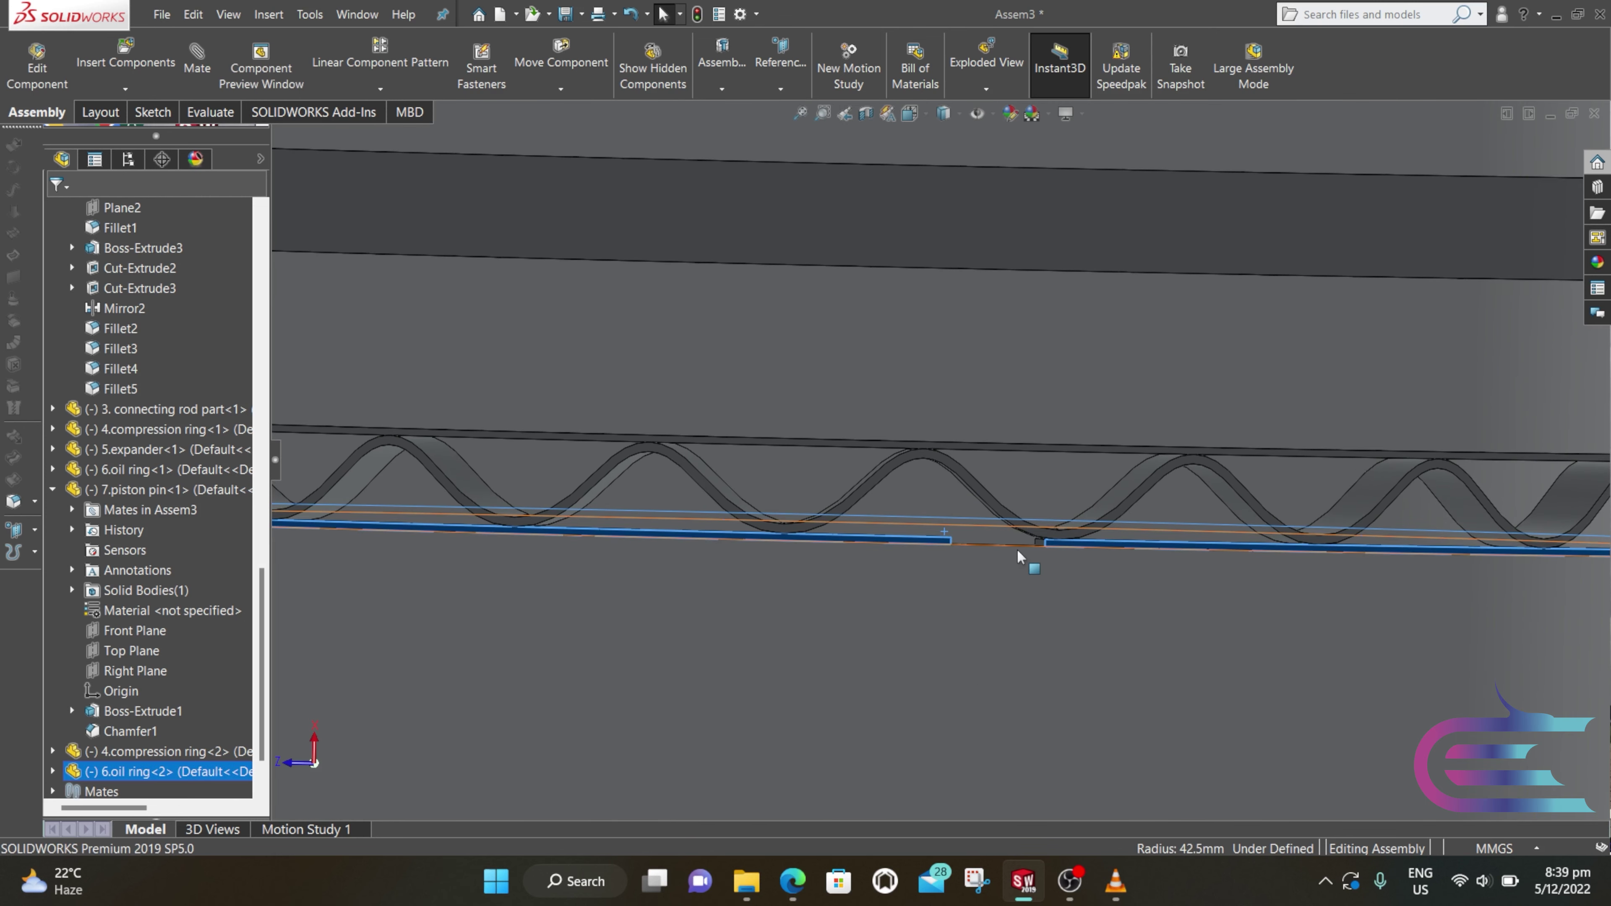
{"action": "left_click_drag", "start_coordinate": [1066, 549], "coordinate": [978, 540]}
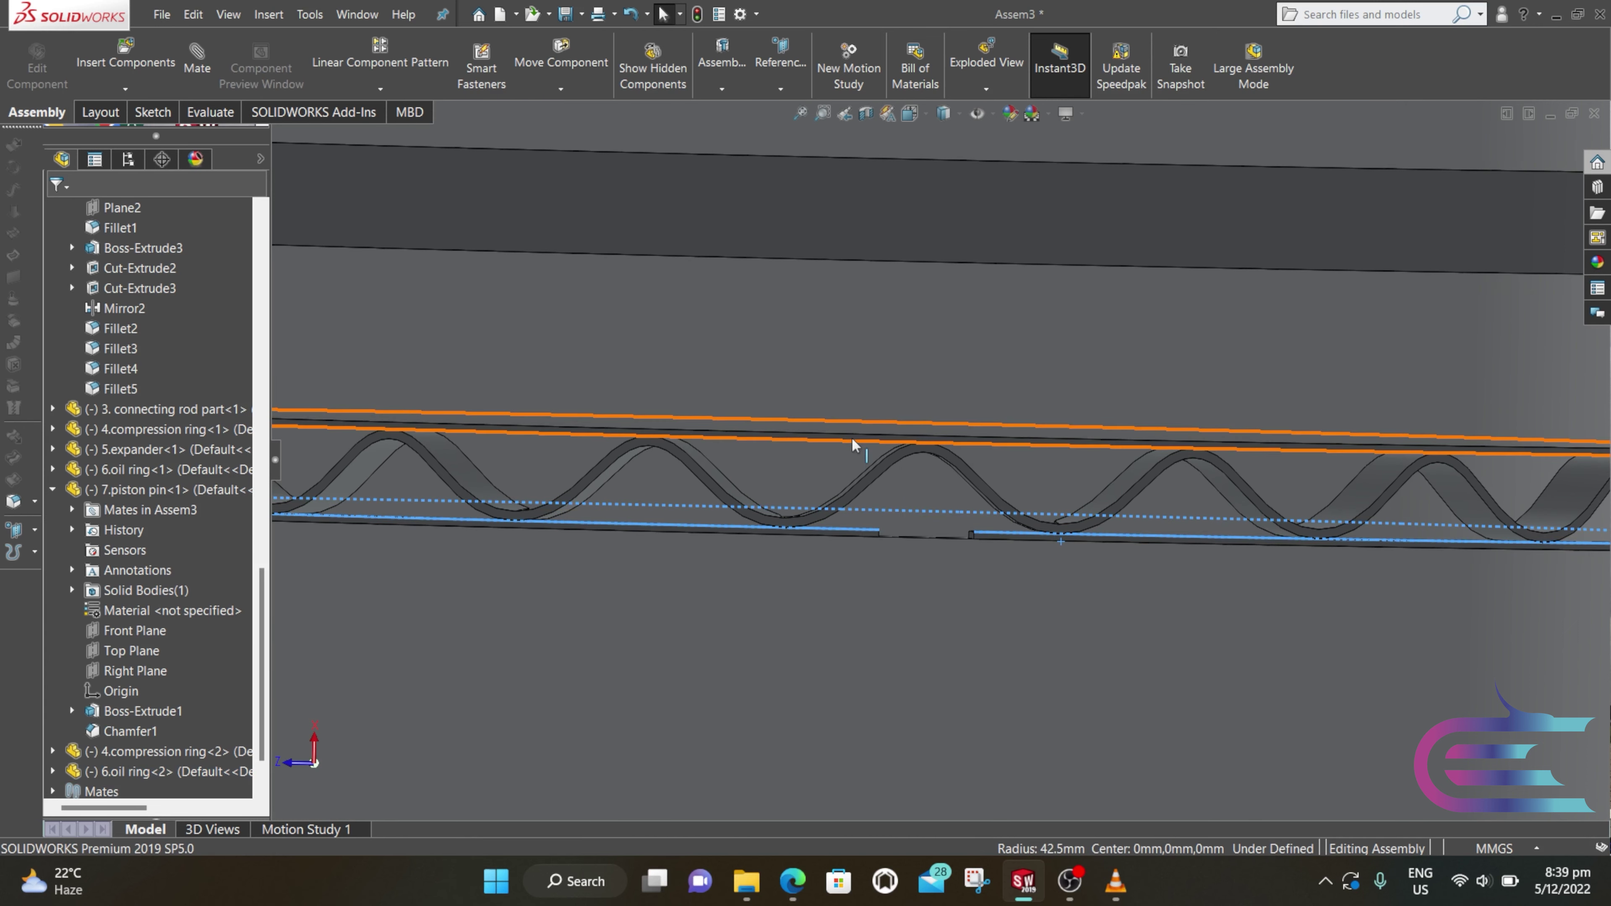
Step: Rotate the upper oil ring above the expander to move its gap away from the lower oil ring's gap
{"action": "left_click", "coordinate": [368, 425]}
{"action": "left_click_drag", "start_coordinate": [1071, 468], "coordinate": [993, 465]}
{"action": "scroll", "coordinate": [994, 465], "scroll_direction": "up", "scroll_amount": 5}
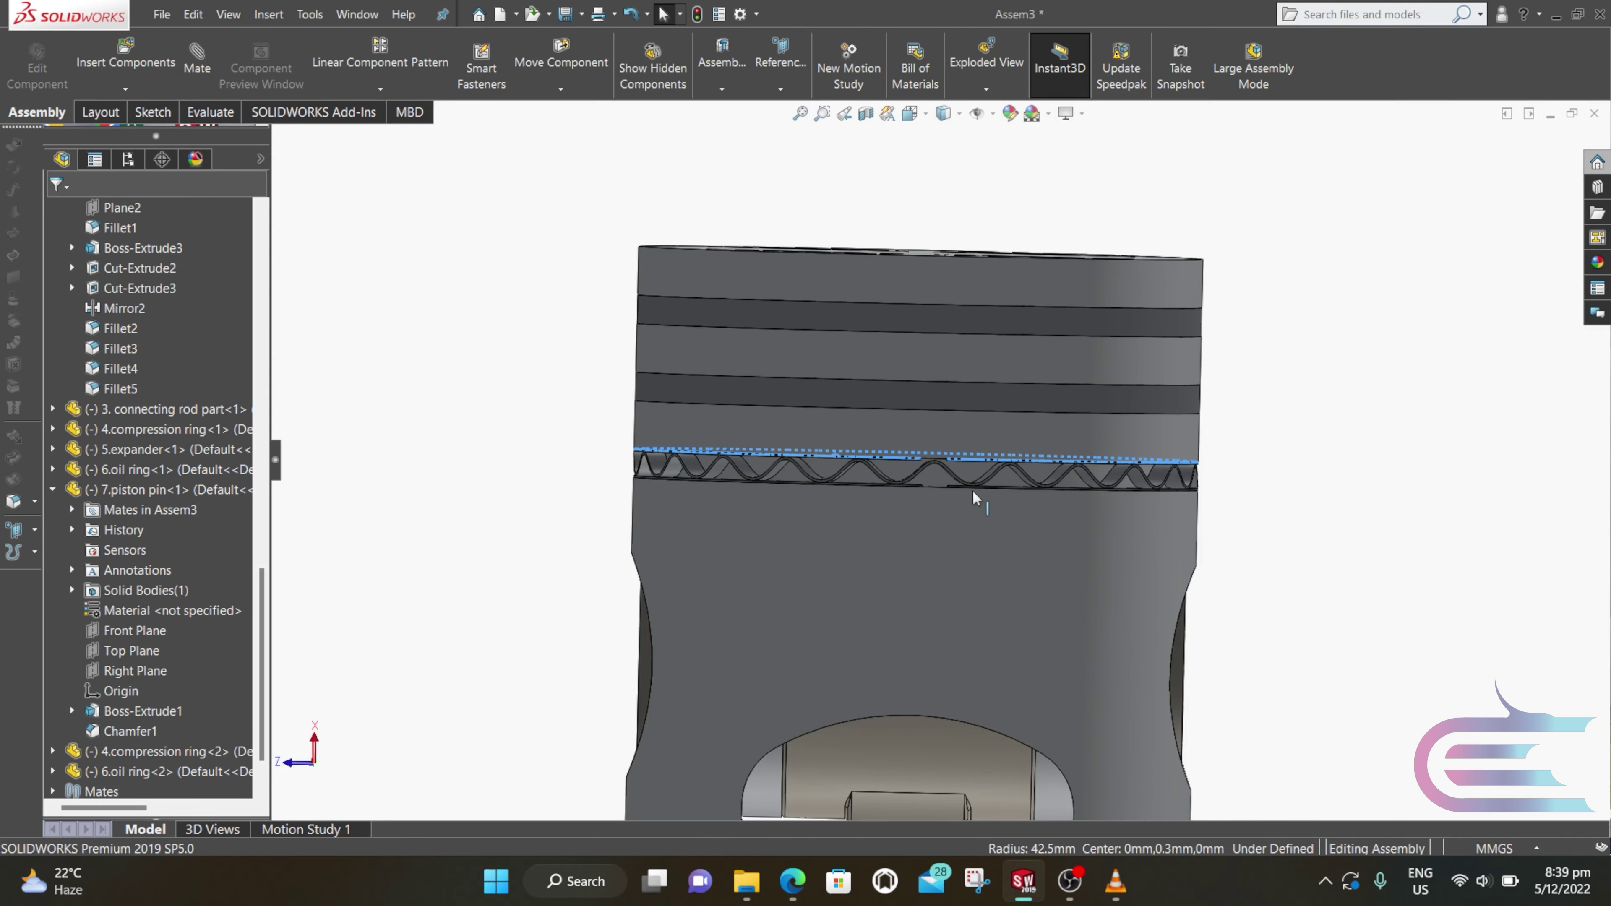
Step: Rotate the upper and lower oil rings slightly so their gaps line up near the middle of the piston side
{"action": "scroll", "coordinate": [962, 500], "scroll_direction": "down", "scroll_amount": 3}
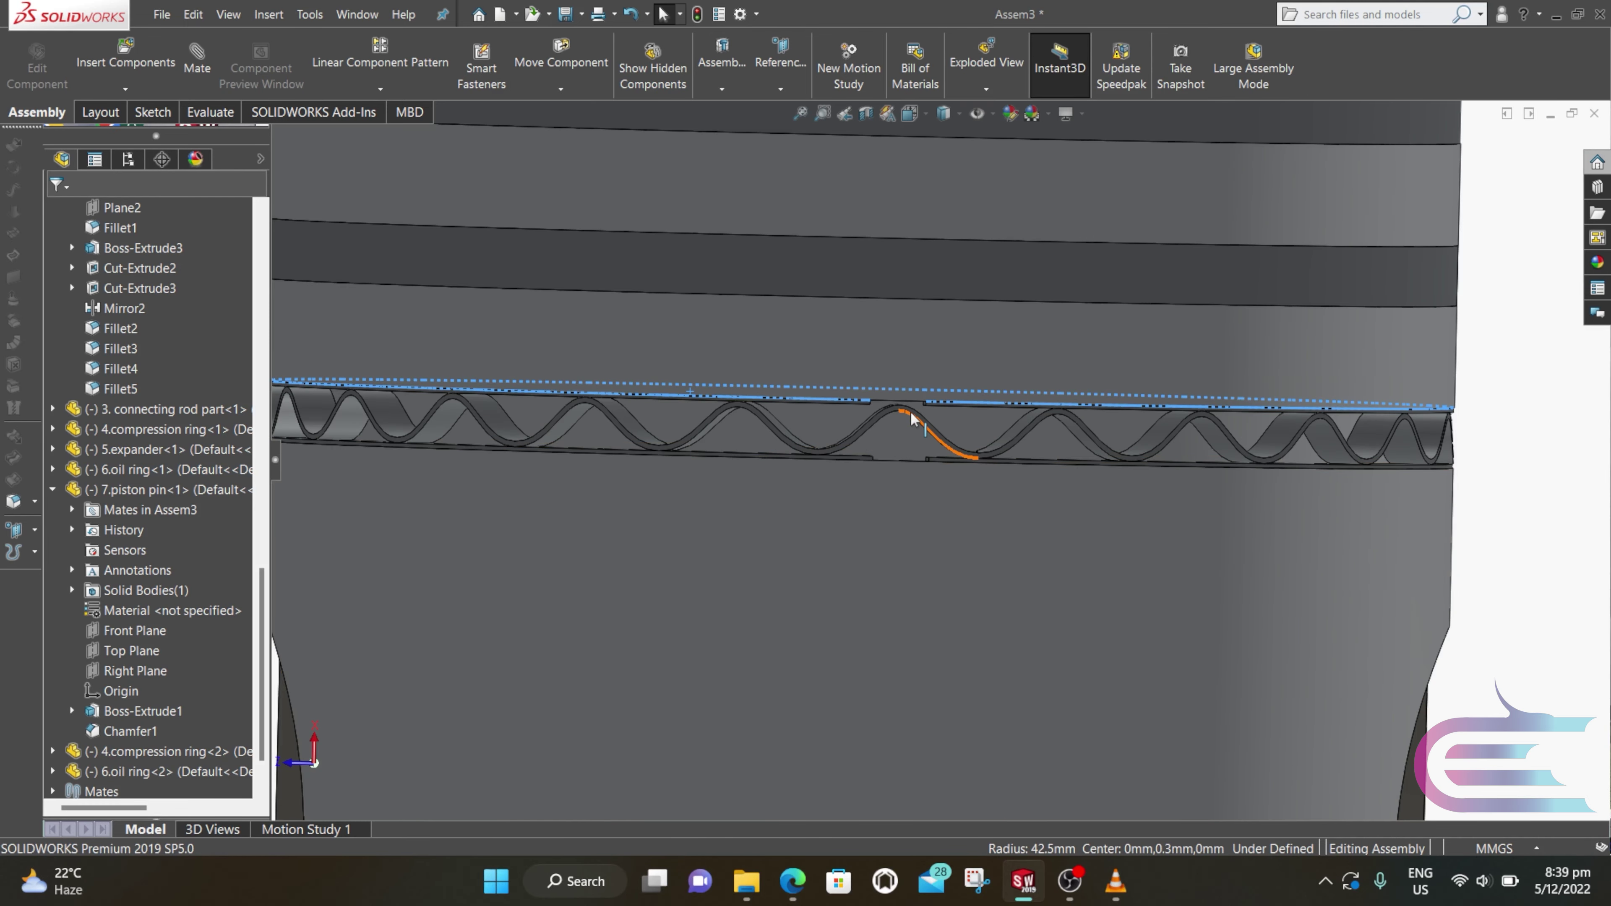
{"action": "scroll", "coordinate": [945, 460], "scroll_direction": "down", "scroll_amount": 3}
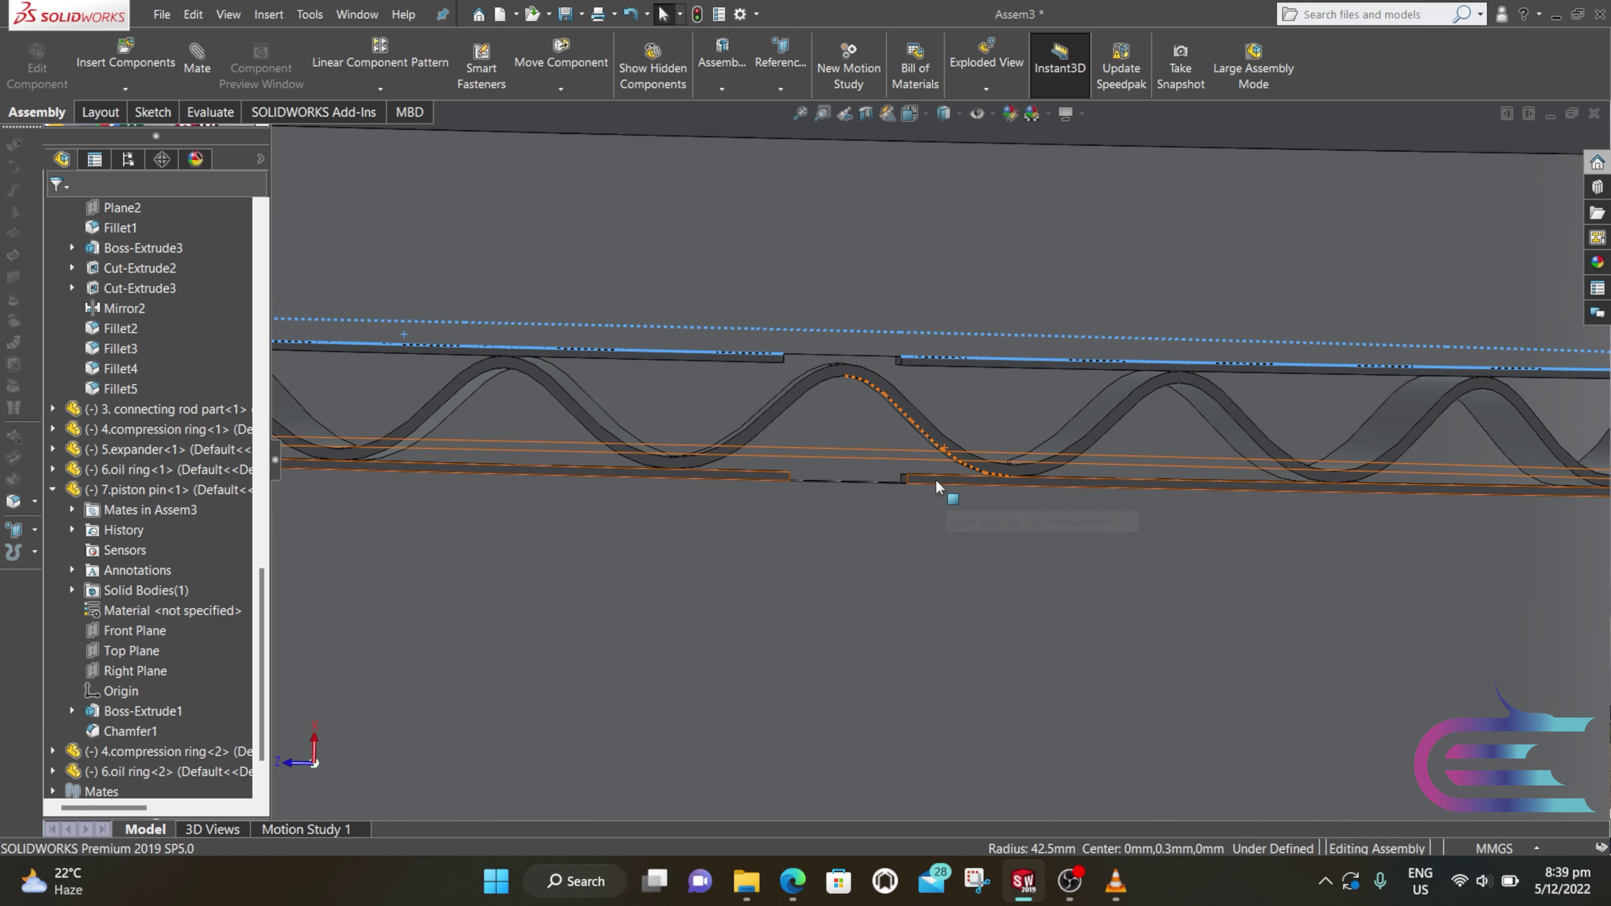
{"action": "left_click_drag", "start_coordinate": [934, 479], "coordinate": [875, 360]}
{"action": "key", "text": "Escape"}
{"action": "left_click", "coordinate": [874, 361]}
{"action": "scroll", "coordinate": [887, 448], "scroll_direction": "up", "scroll_amount": 8}
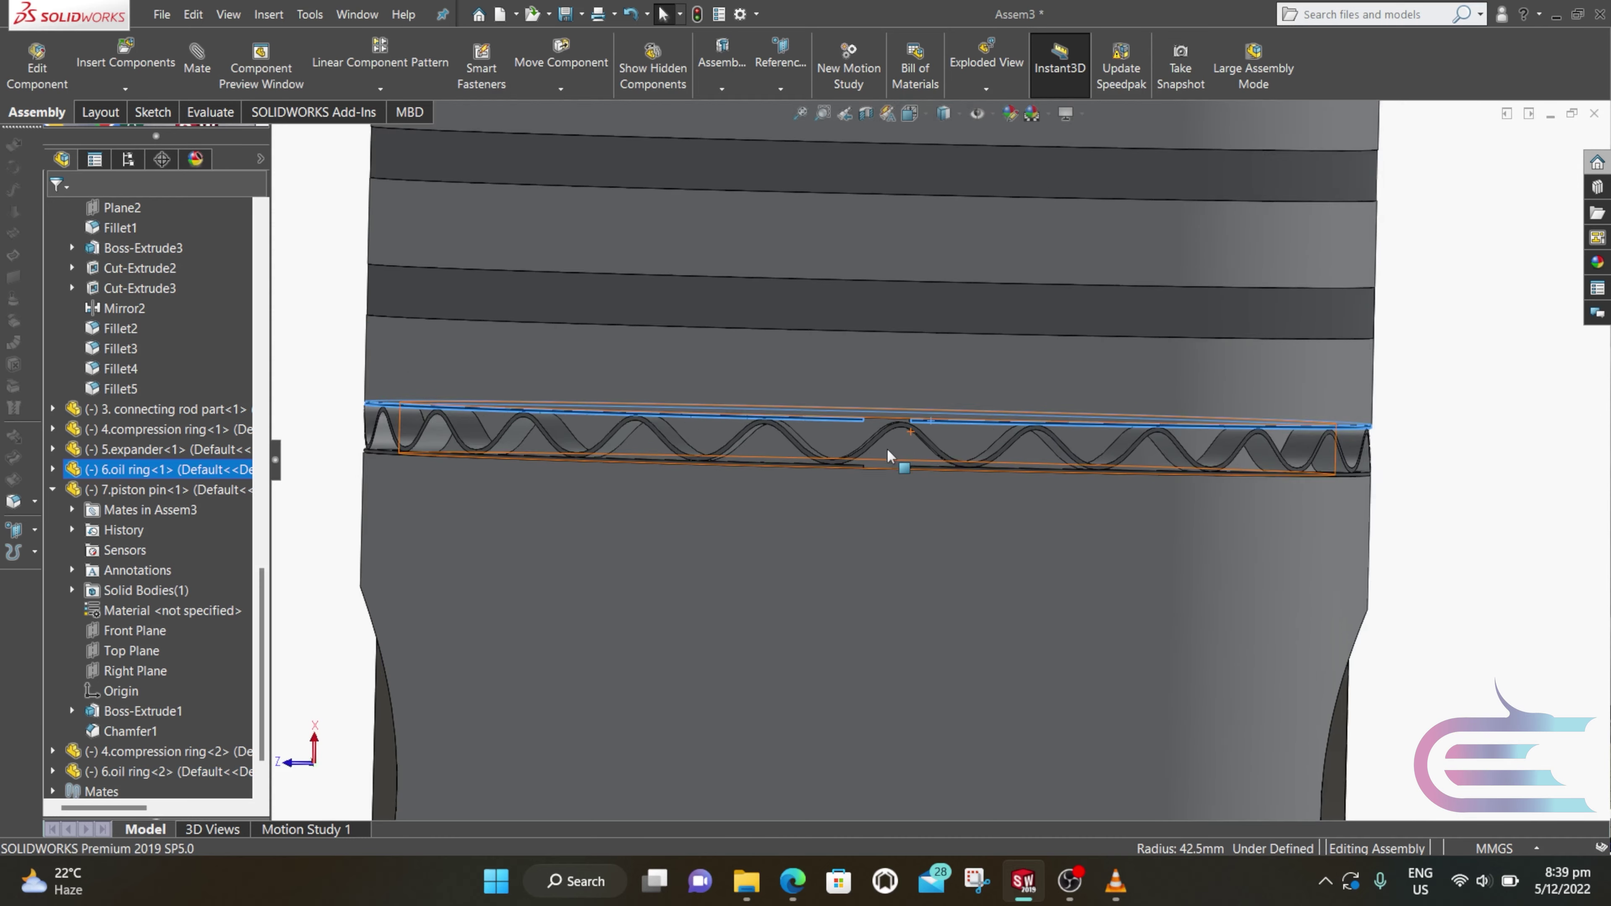
{"action": "scroll", "coordinate": [936, 515], "scroll_direction": "down", "scroll_amount": 5}
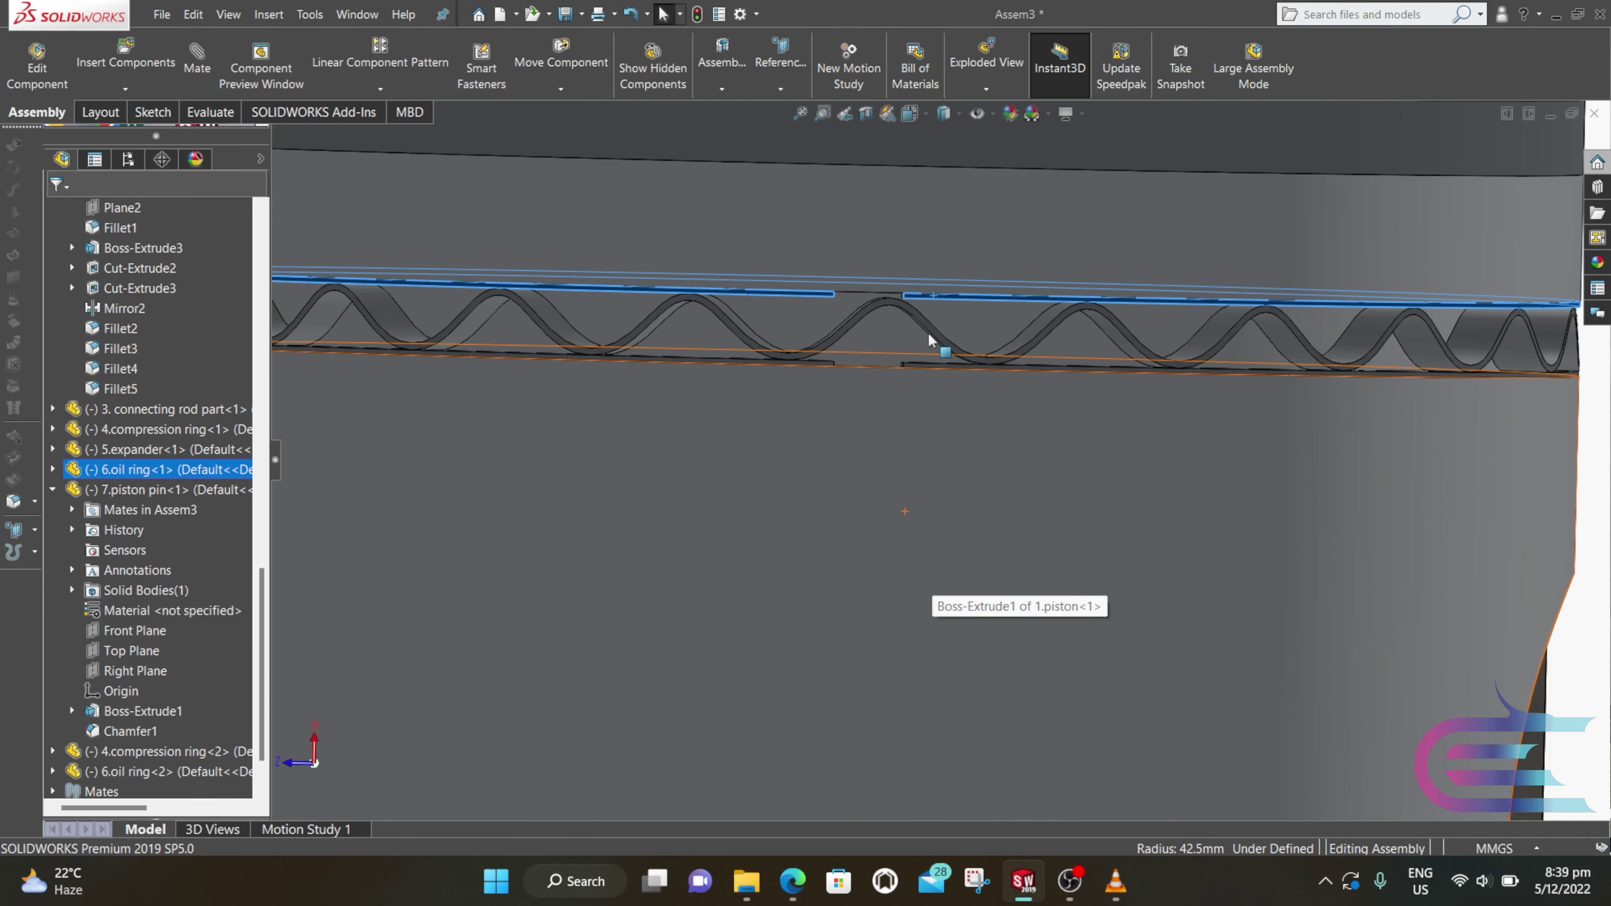
{"action": "left_click_drag", "start_coordinate": [951, 304], "coordinate": [910, 298]}
{"action": "left_click_drag", "start_coordinate": [912, 371], "coordinate": [879, 498]}
{"action": "scroll", "coordinate": [880, 497], "scroll_direction": "up", "scroll_amount": 8}
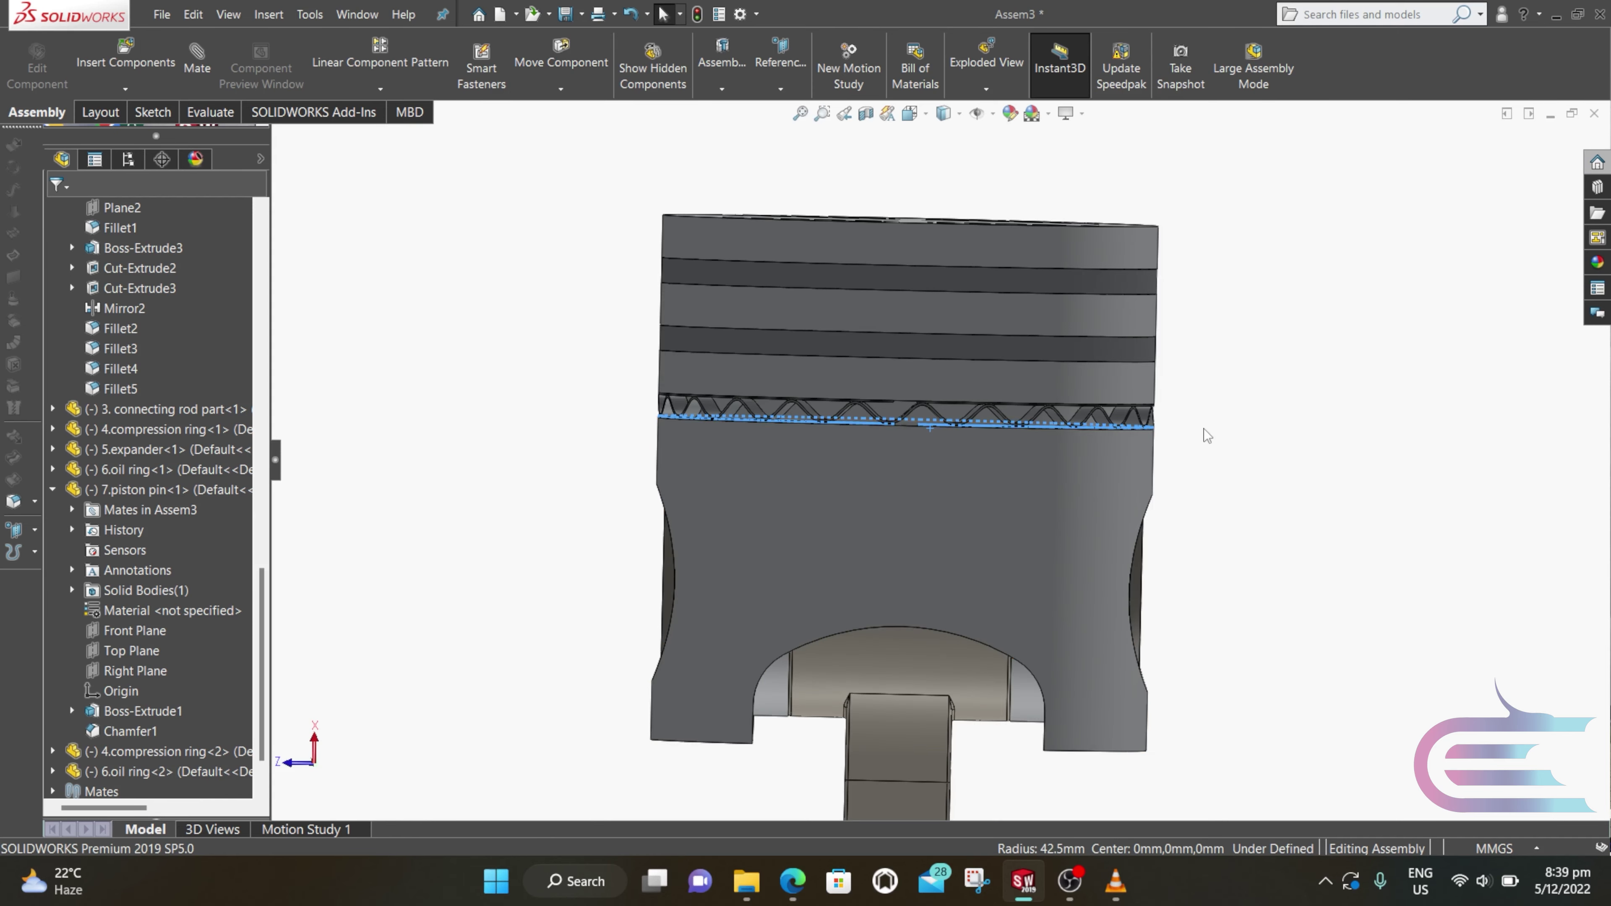
{"action": "left_click", "coordinate": [1203, 429]}
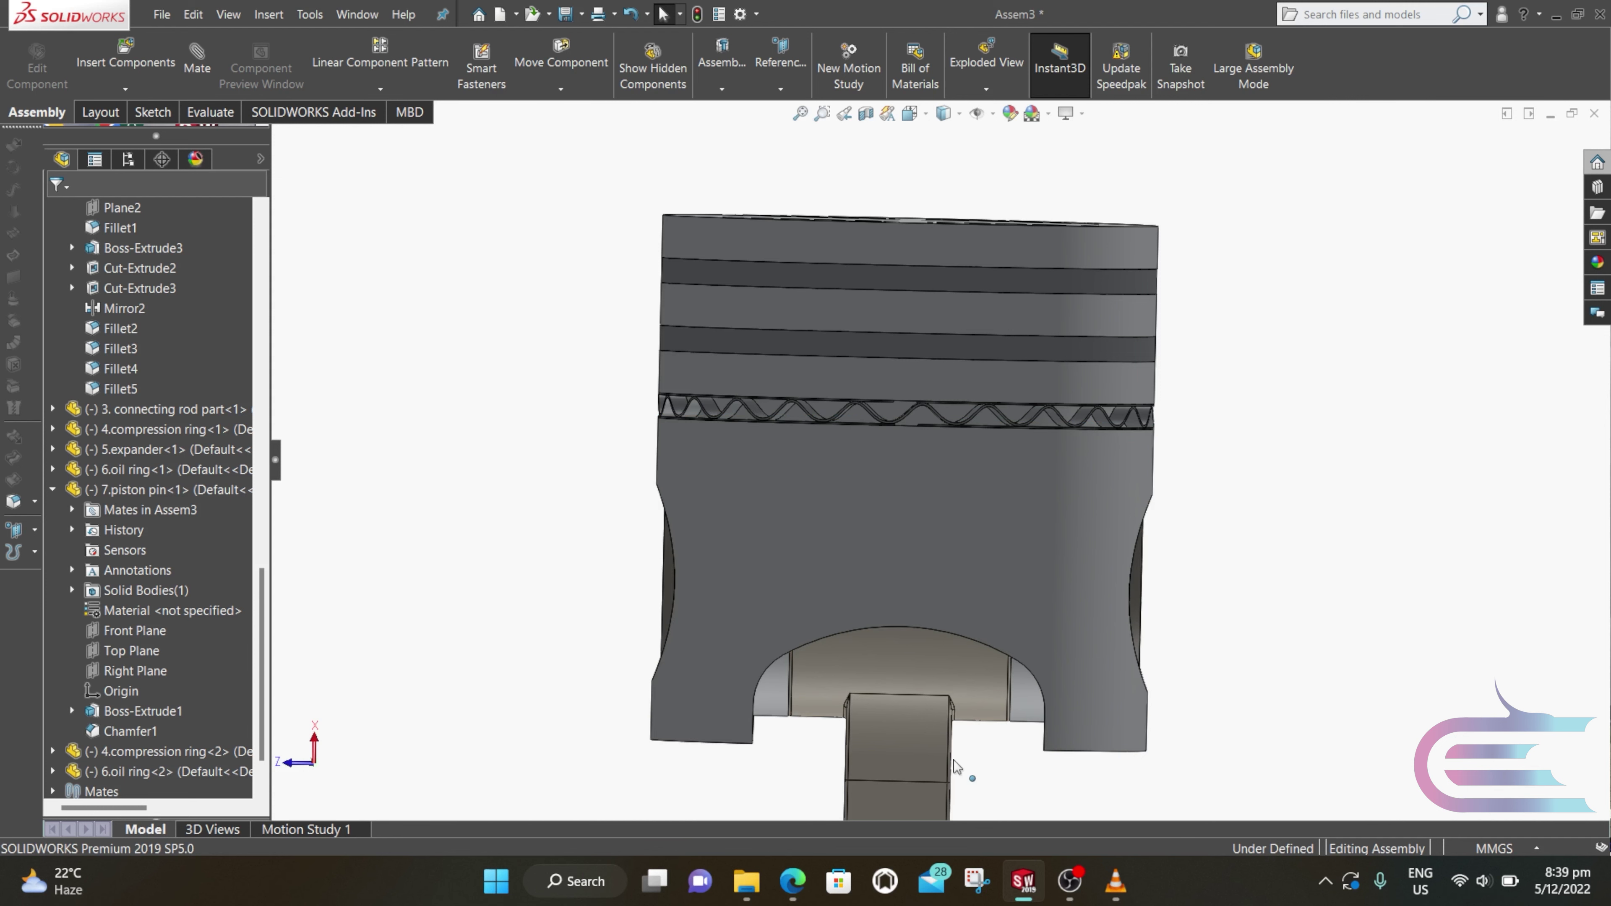
Step: Nudge the upper oil ring's gap slightly sideways and turn the lower oil ring to bring its gap beneath it
{"action": "scroll", "coordinate": [910, 472], "scroll_direction": "down", "scroll_amount": 8}
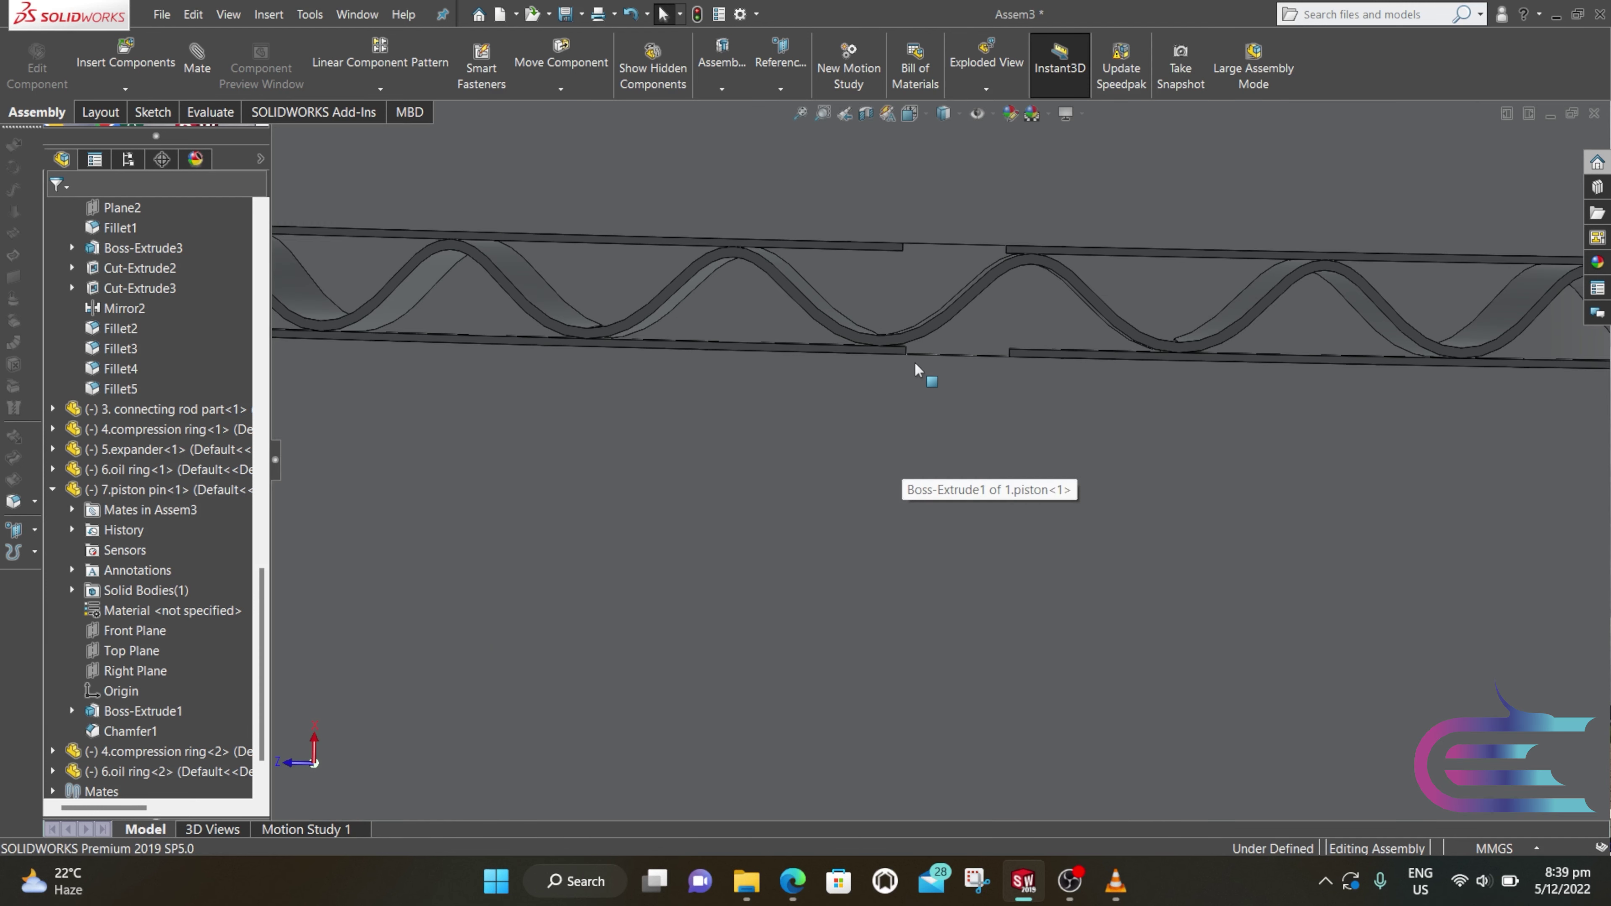
{"action": "left_click", "coordinate": [880, 246]}
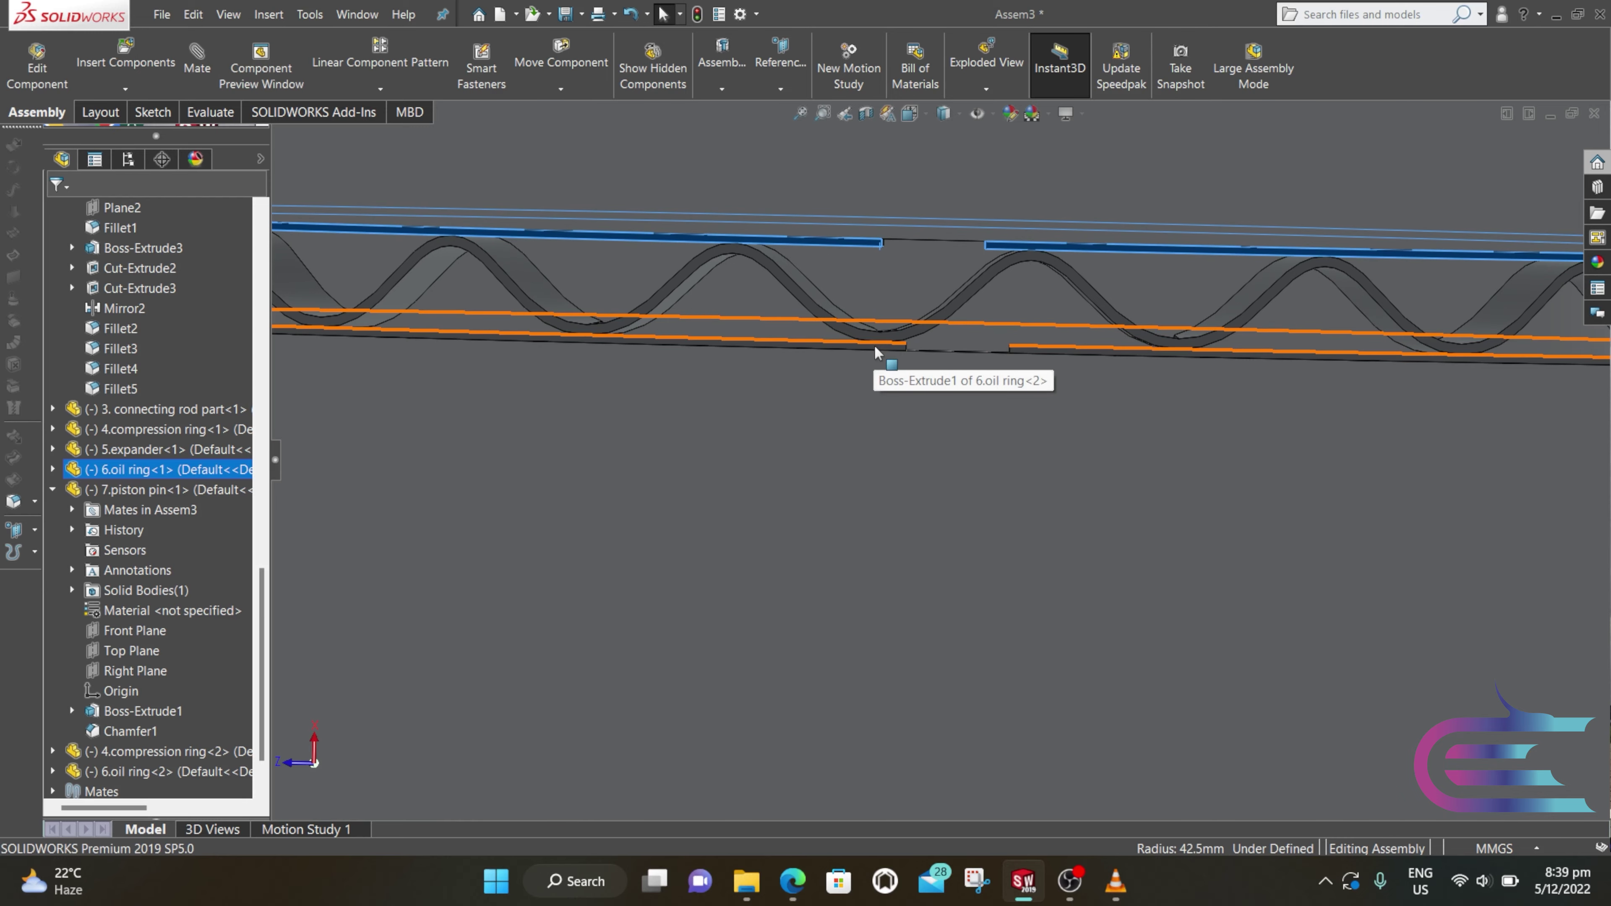
{"action": "mouse_move", "coordinate": [873, 345]}
{"action": "left_mouse_down"}
{"action": "mouse_move", "coordinate": [849, 338]}
{"action": "mouse_move", "coordinate": [874, 328]}
{"action": "left_mouse_up"}
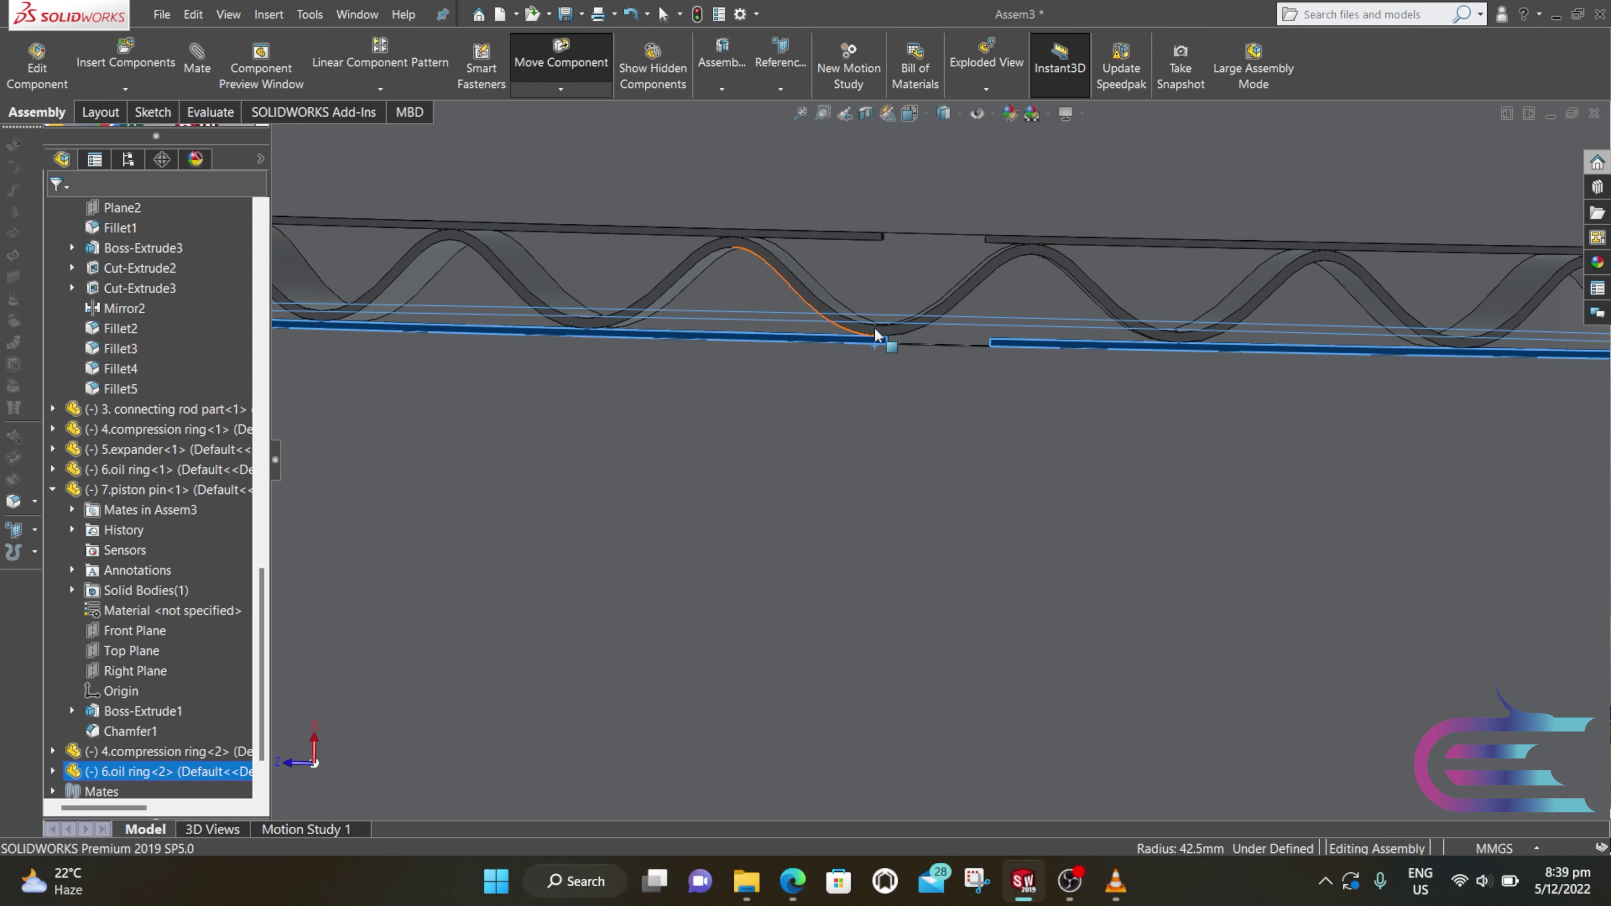
Step: Rotate the expander so that one of its wave crests sits centered between the two oil ring gaps
{"action": "left_click", "coordinate": [959, 289]}
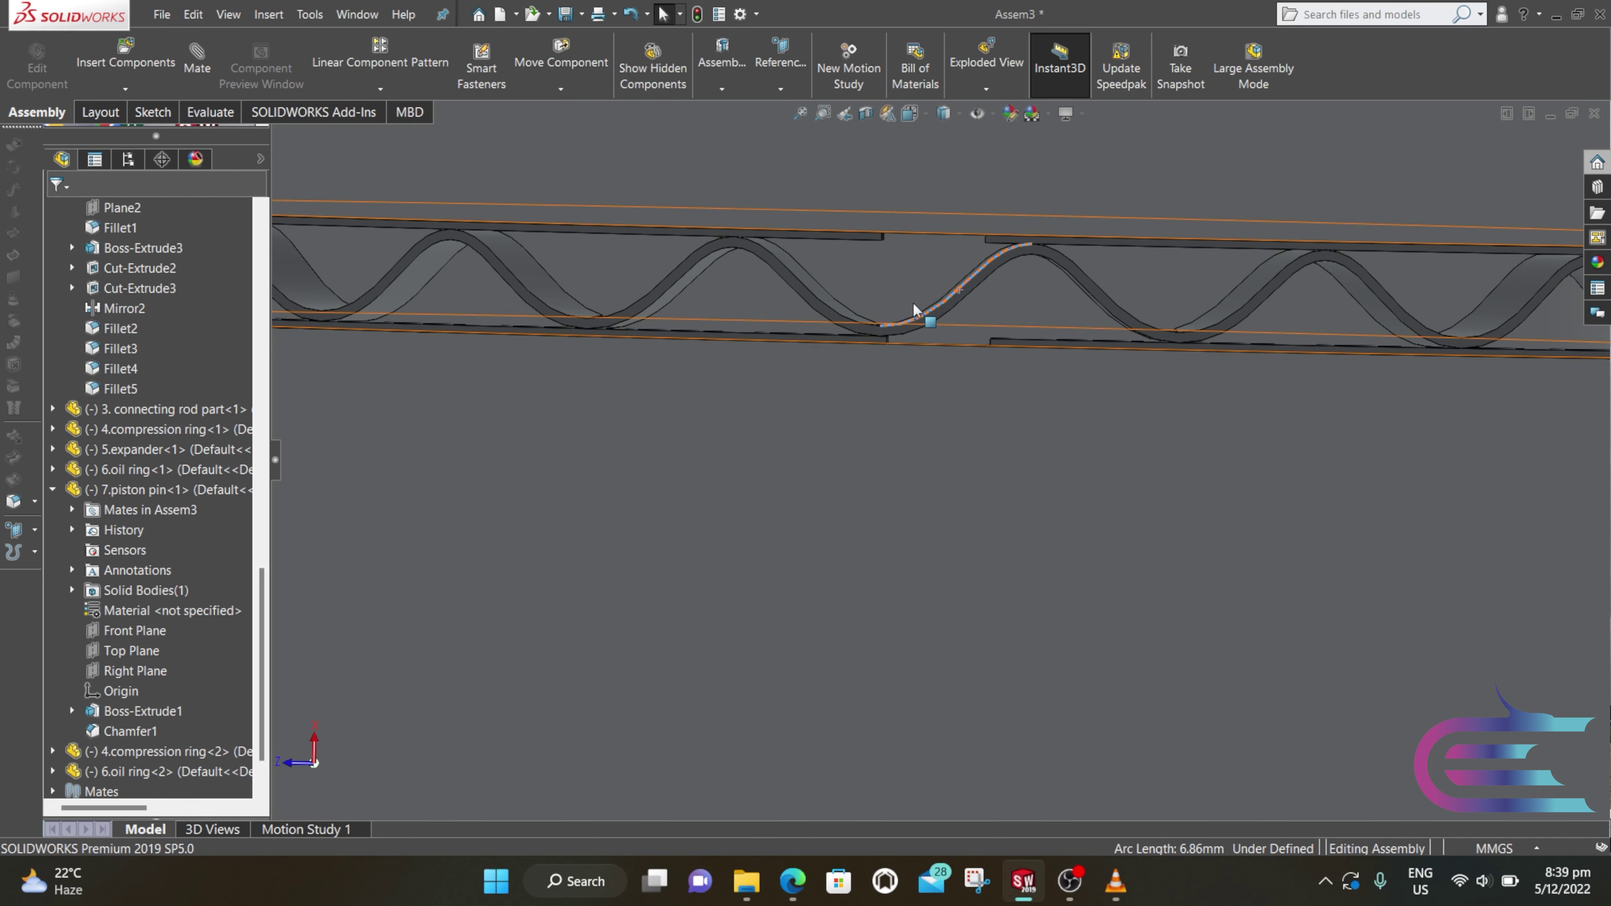
{"action": "left_click_drag", "start_coordinate": [978, 280], "coordinate": [869, 280]}
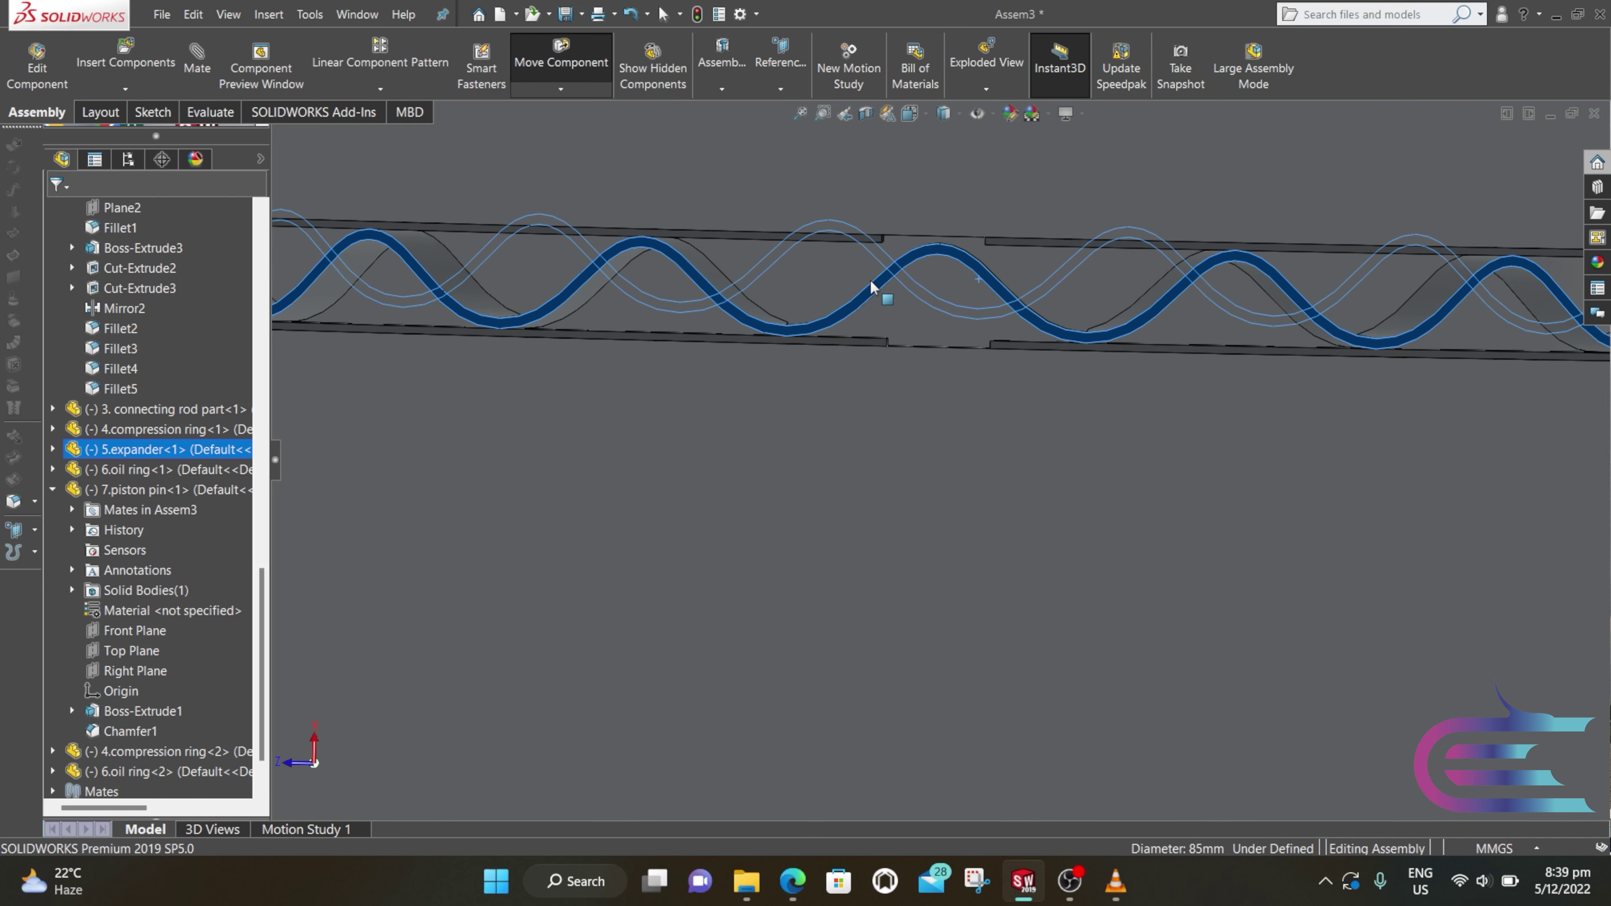
{"action": "scroll", "coordinate": [962, 372], "scroll_direction": "up", "scroll_amount": 5}
{"action": "scroll", "coordinate": [1197, 577], "scroll_direction": "up", "scroll_amount": 3}
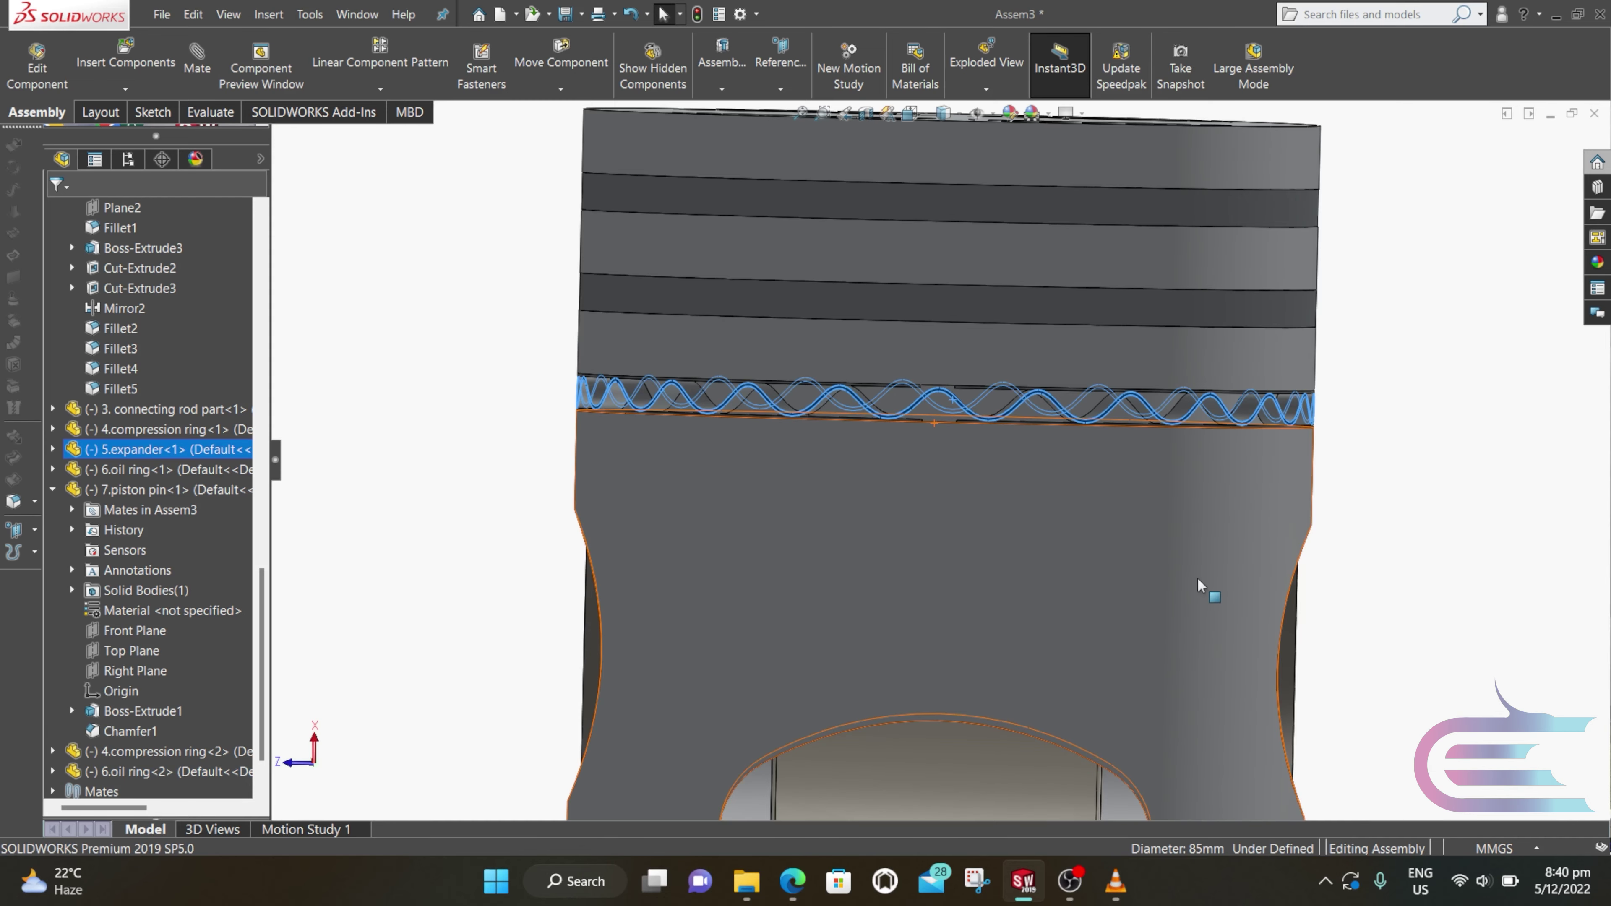
{"action": "left_click", "coordinate": [1364, 579]}
Step: Edit the Concentric2 mate between the piston and the top compression ring to lock its rotation
{"action": "scroll", "coordinate": [946, 584], "scroll_direction": "up", "scroll_amount": 8}
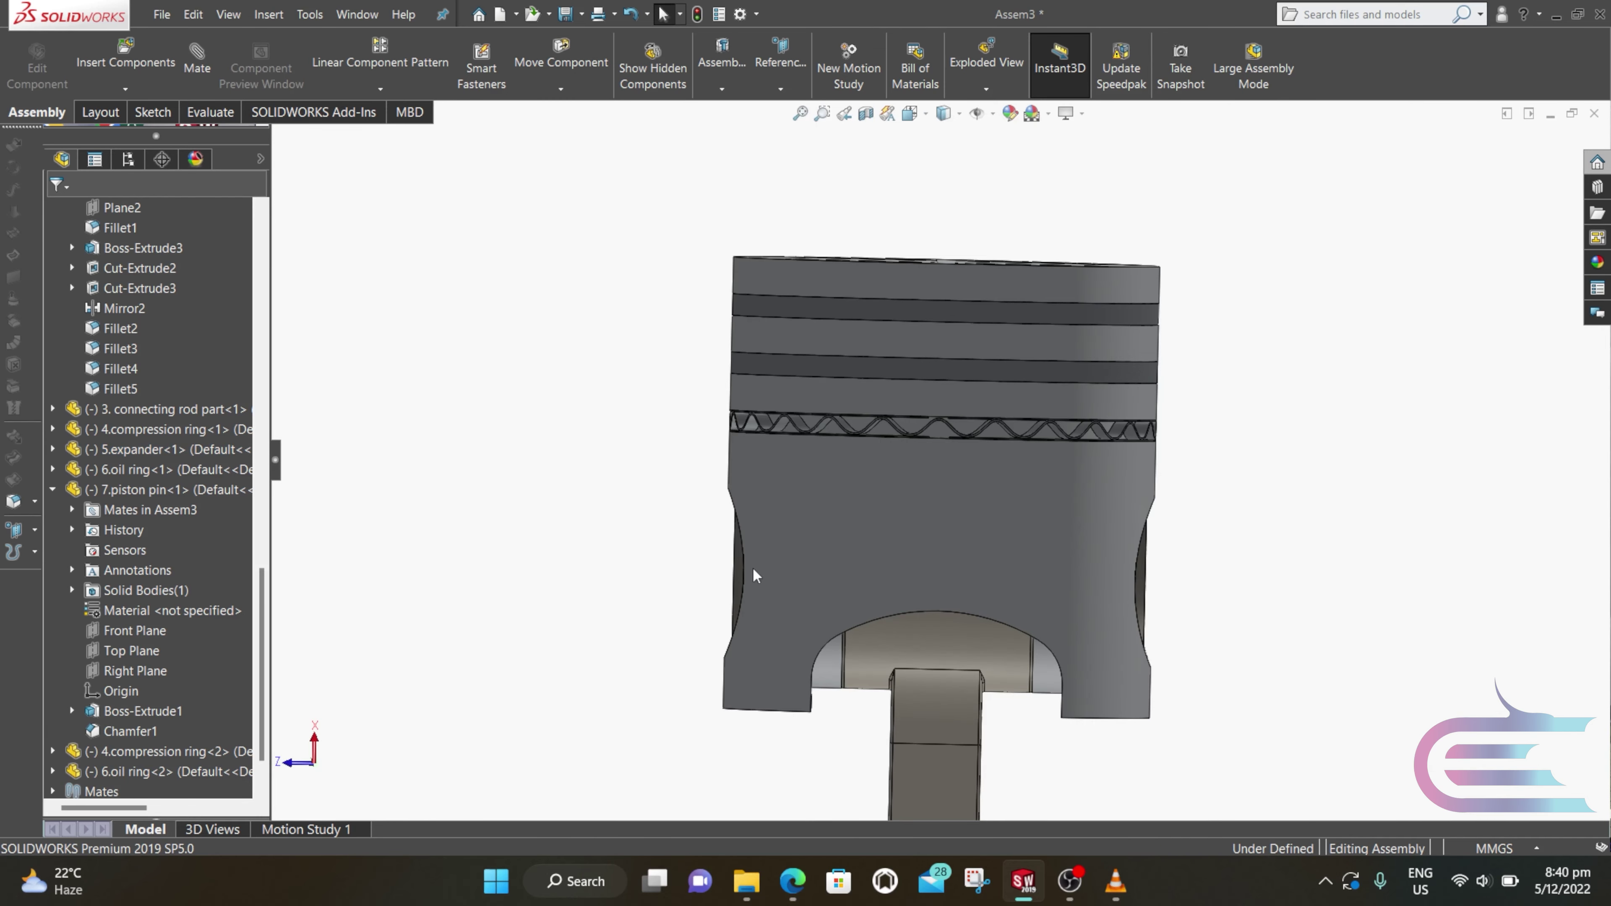
{"action": "scroll", "coordinate": [971, 634], "scroll_direction": "up", "scroll_amount": 4}
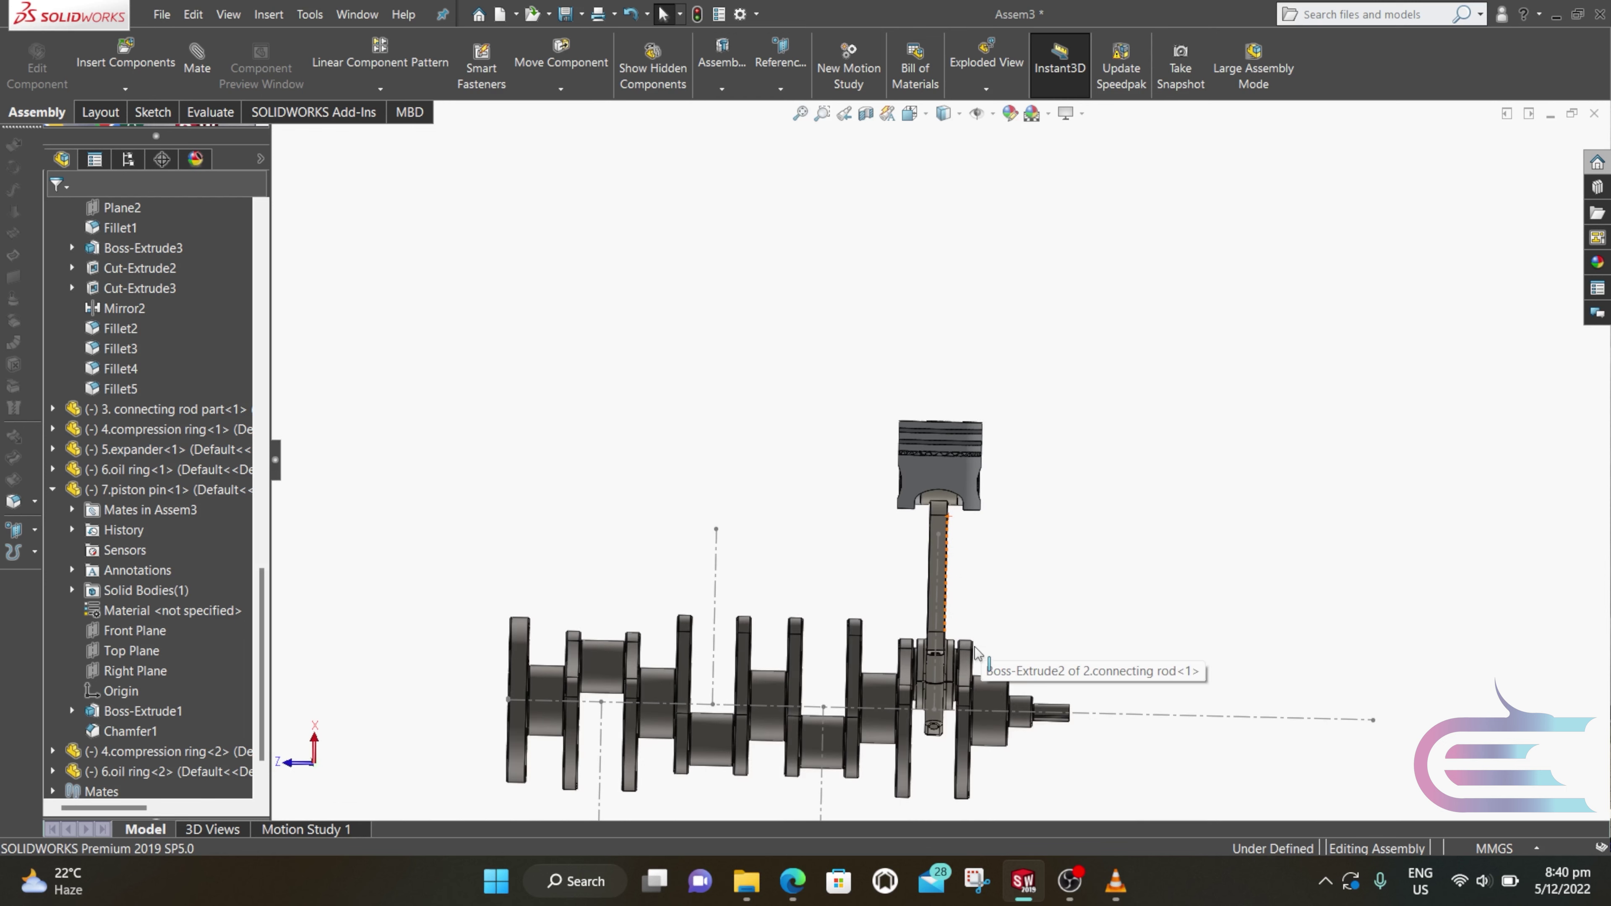
{"action": "scroll", "coordinate": [932, 665], "scroll_direction": "down", "scroll_amount": 4}
{"action": "scroll", "coordinate": [932, 665], "scroll_direction": "down", "scroll_amount": 1}
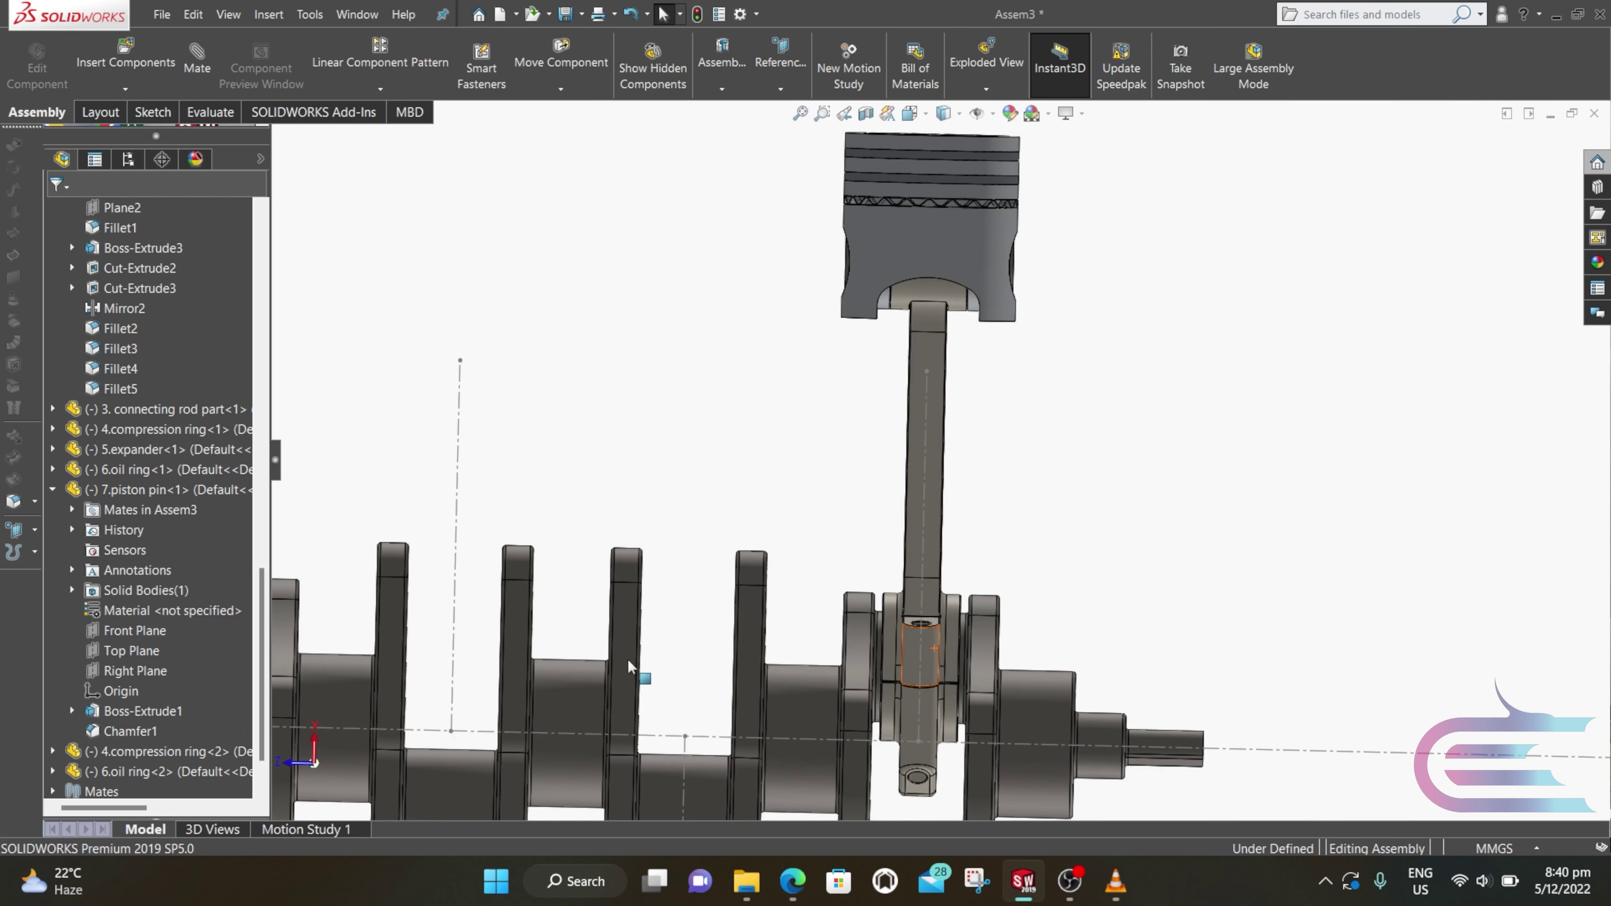
{"action": "scroll", "coordinate": [63, 730], "scroll_direction": "down", "scroll_amount": 1}
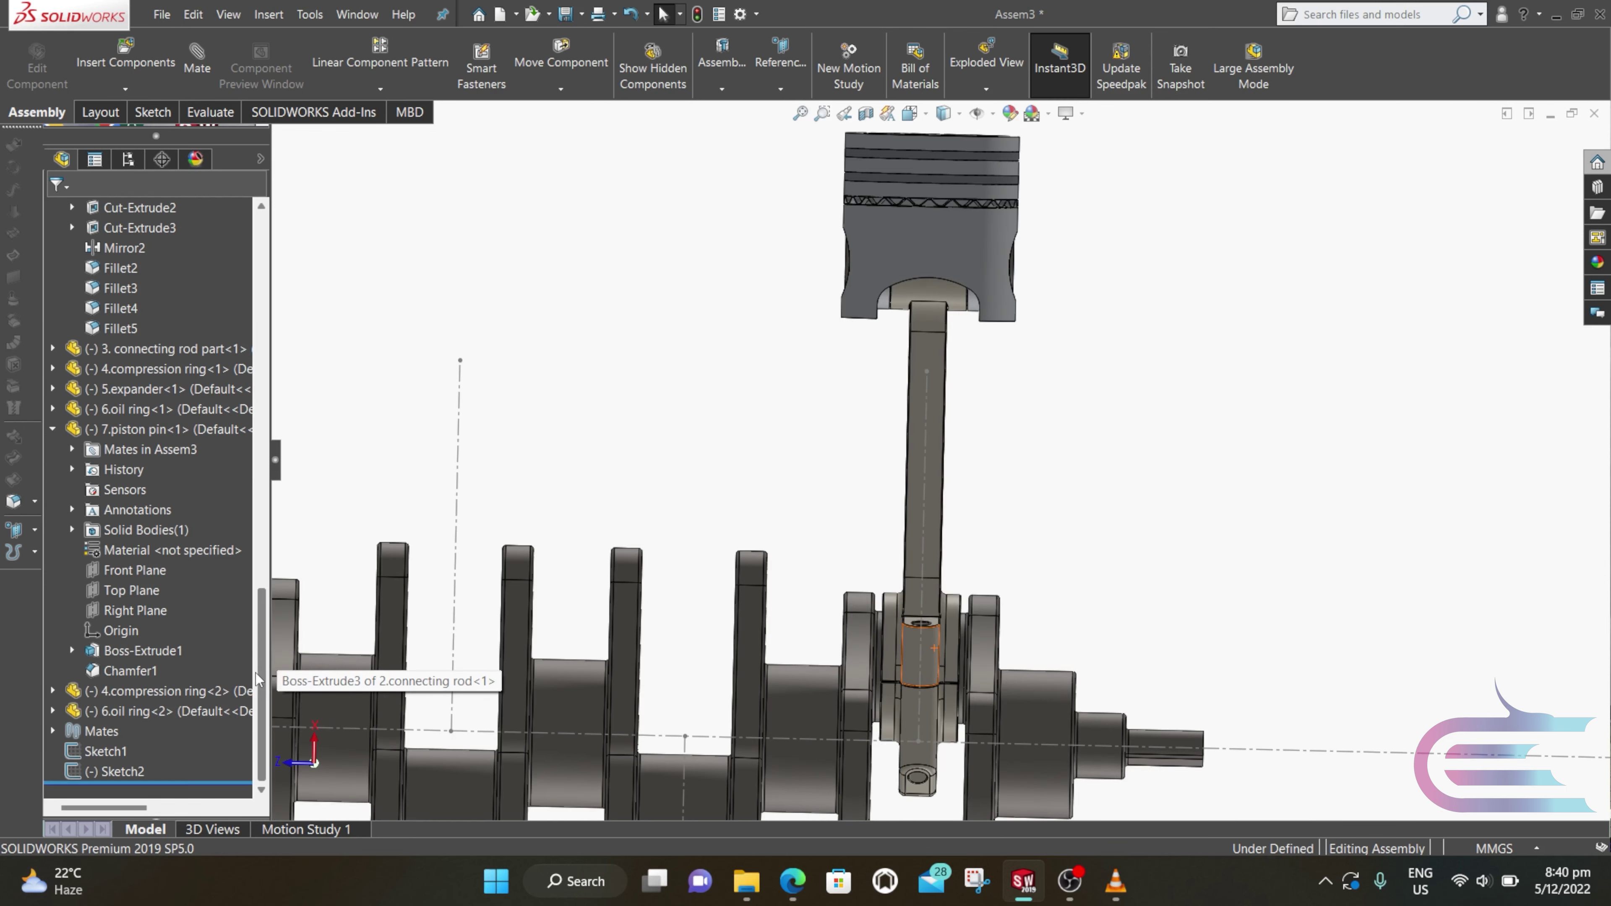
{"action": "left_click", "coordinate": [54, 730]}
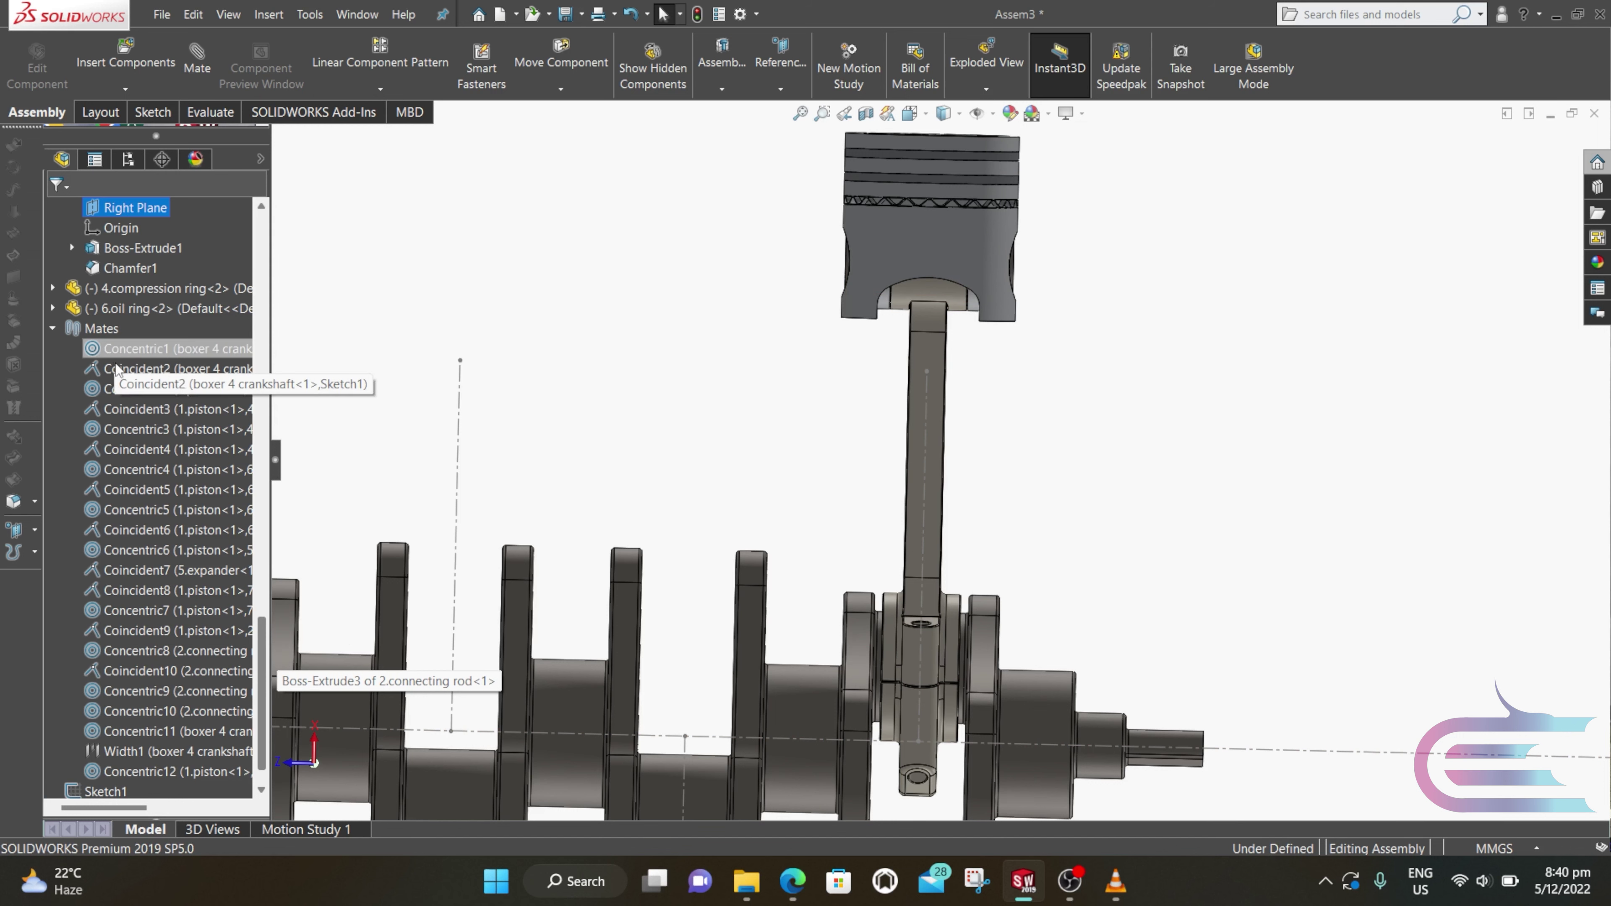
{"action": "right_click", "coordinate": [119, 387]}
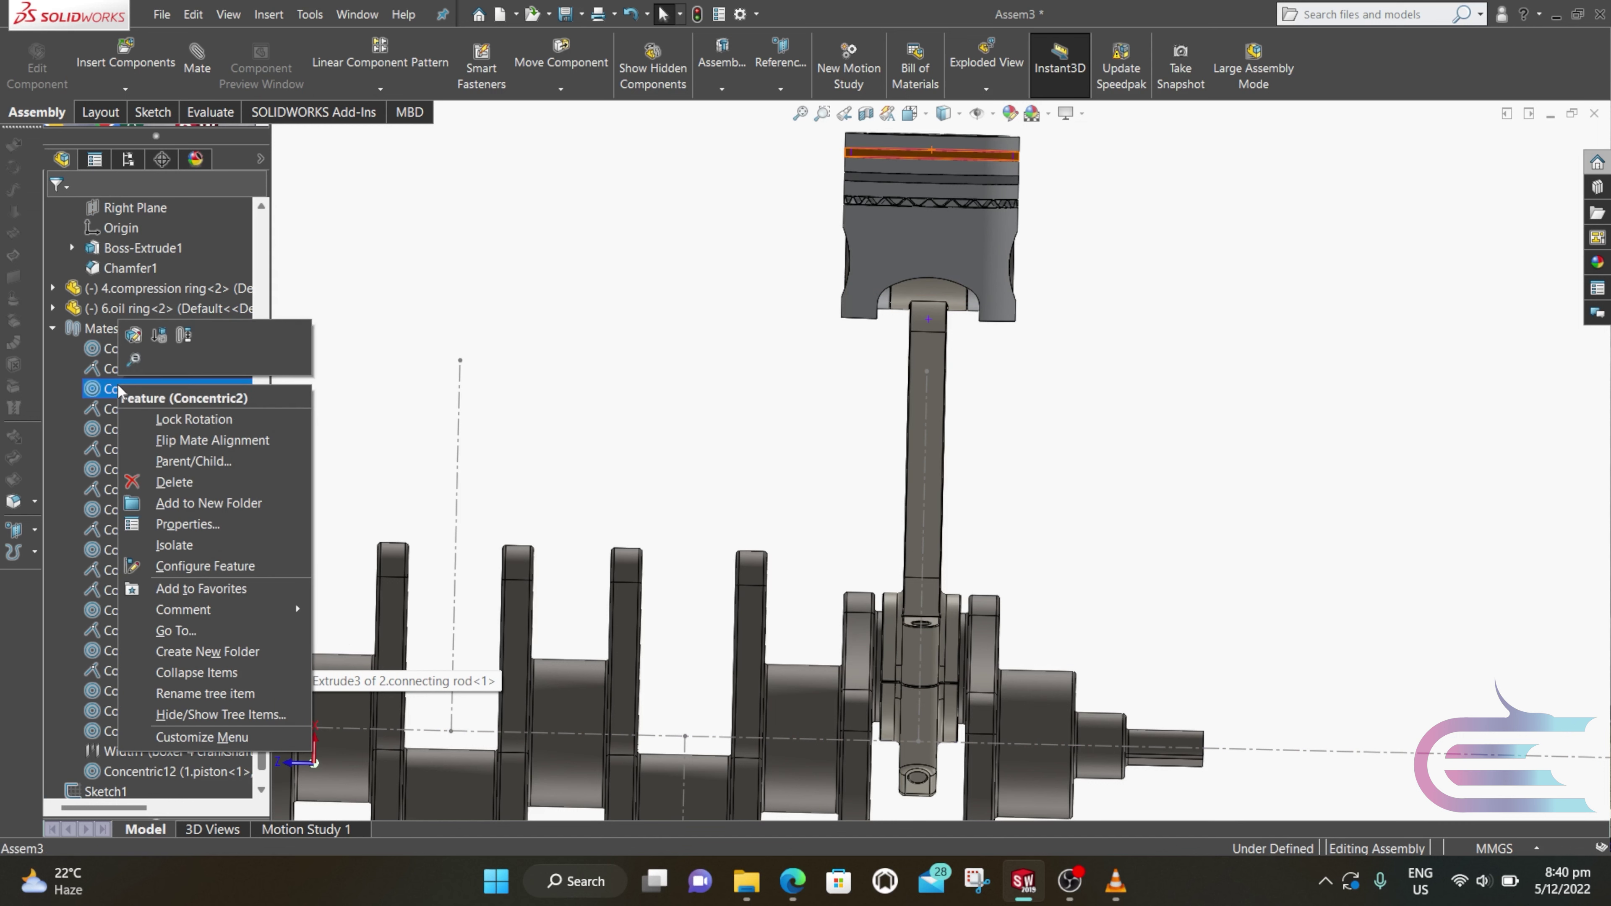
{"action": "left_click", "coordinate": [133, 335]}
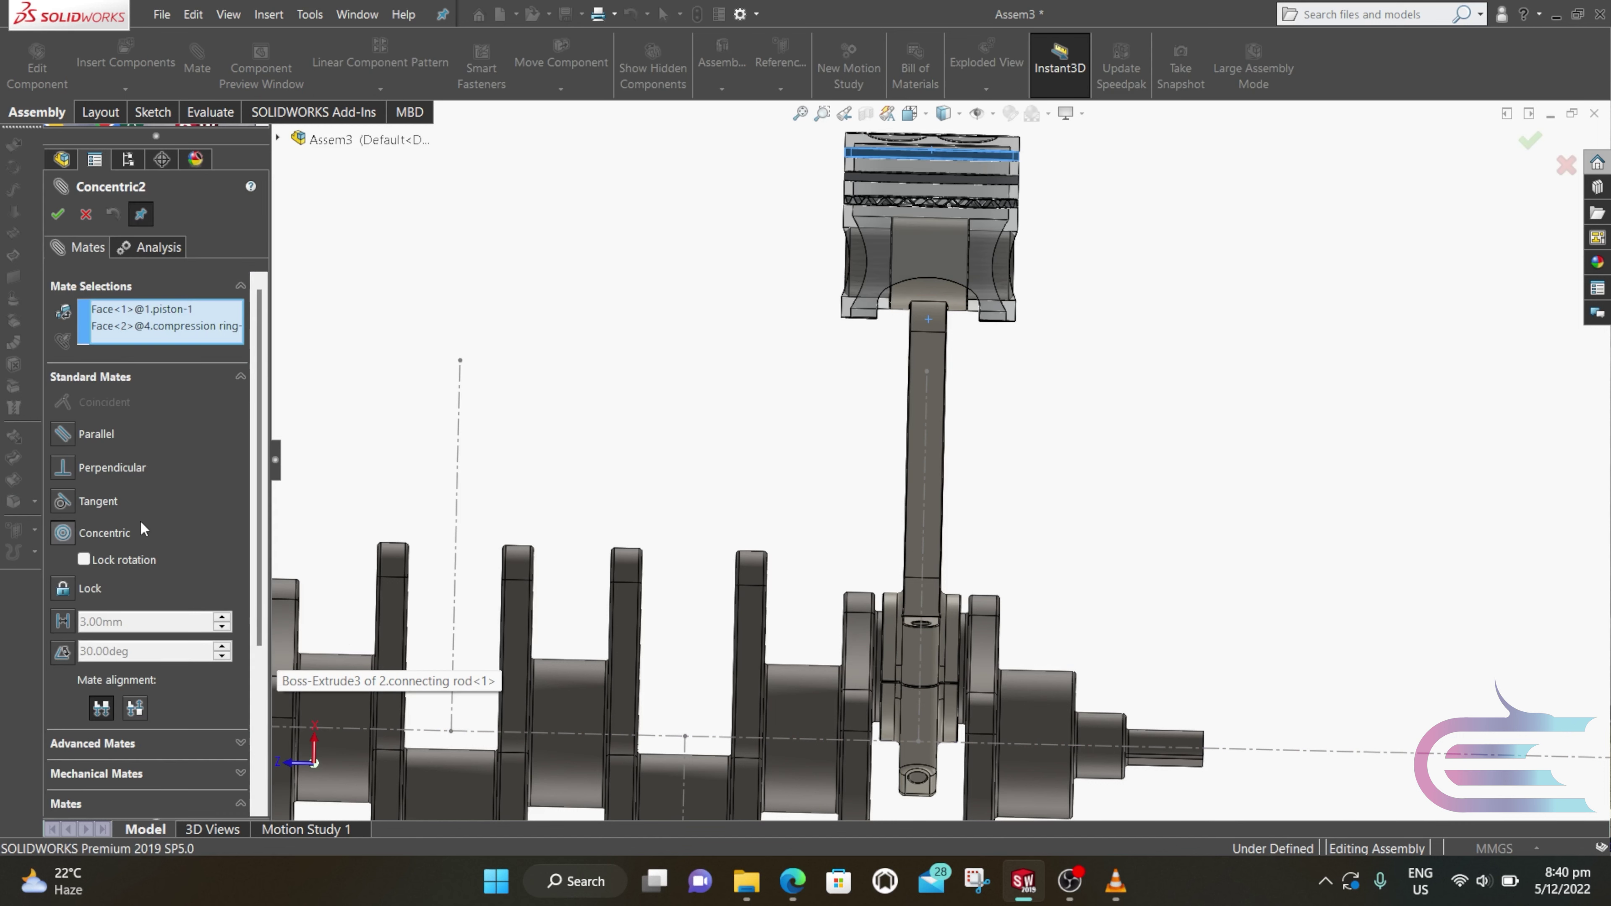
{"action": "left_click", "coordinate": [58, 214]}
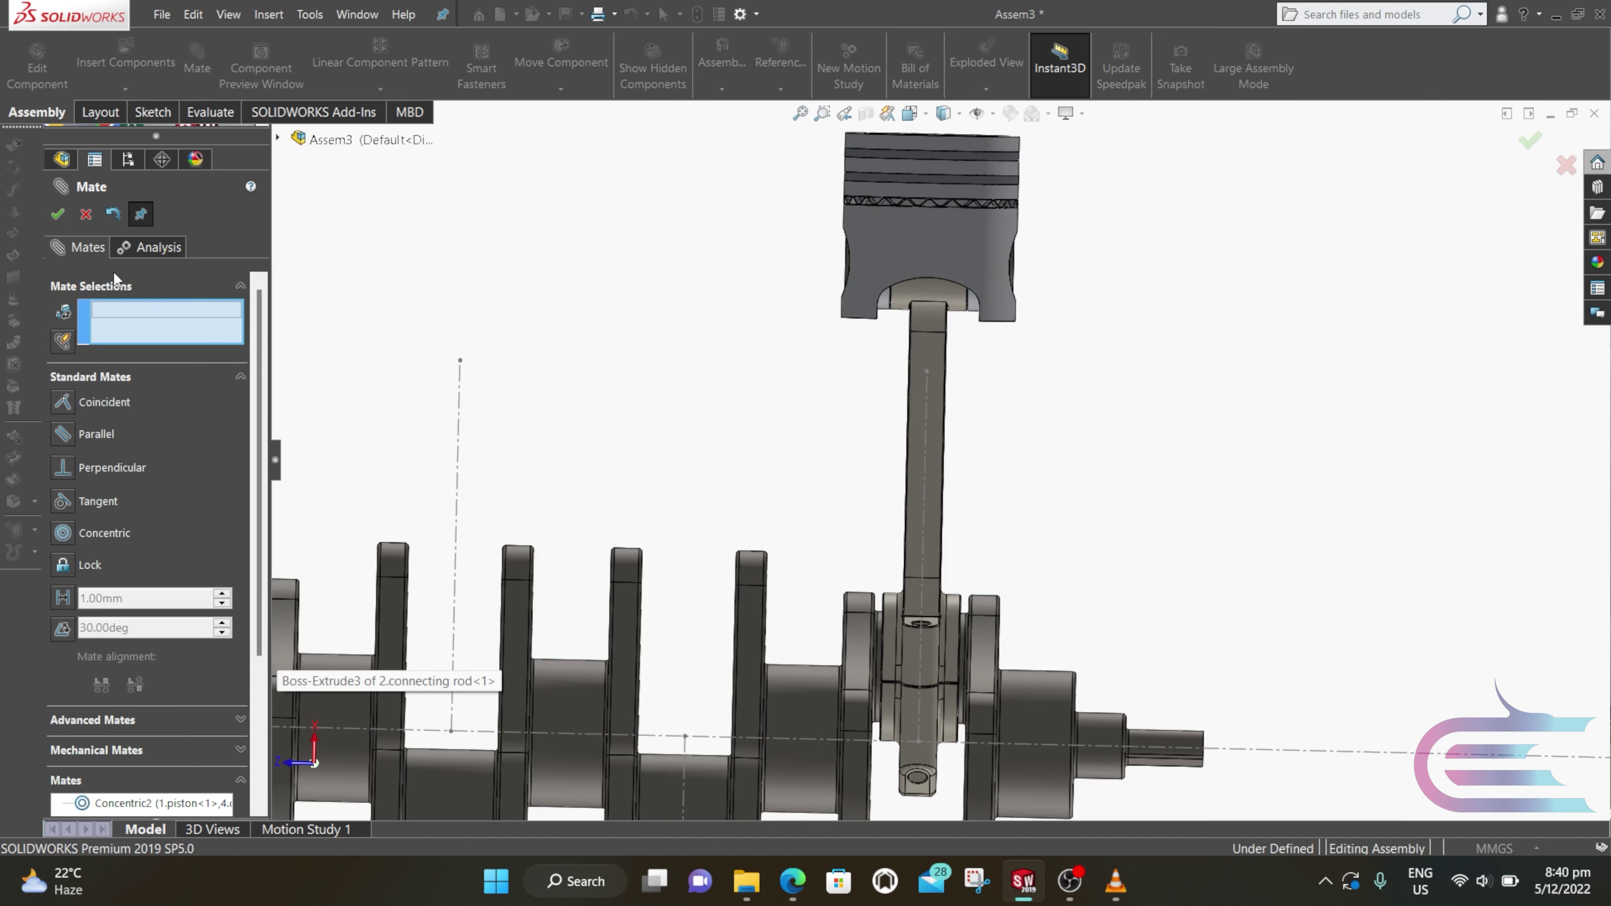
{"action": "left_click", "coordinate": [58, 214]}
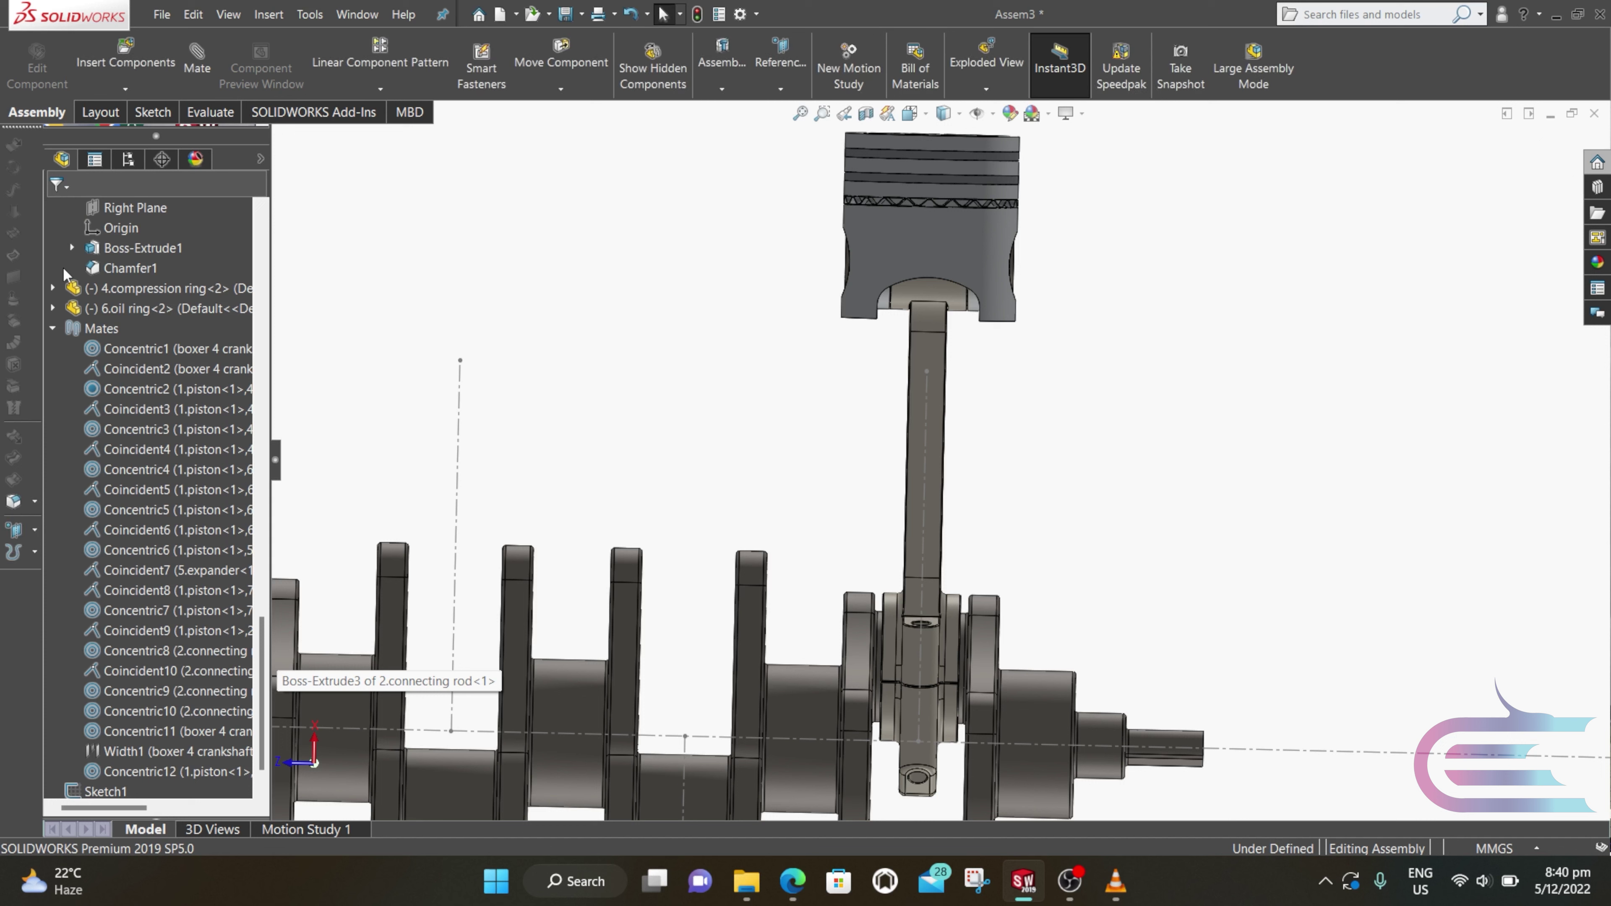
Step: Lock the rotation of the second compression ring in its Concentric3 mate with the piston
{"action": "right_click", "coordinate": [120, 425]}
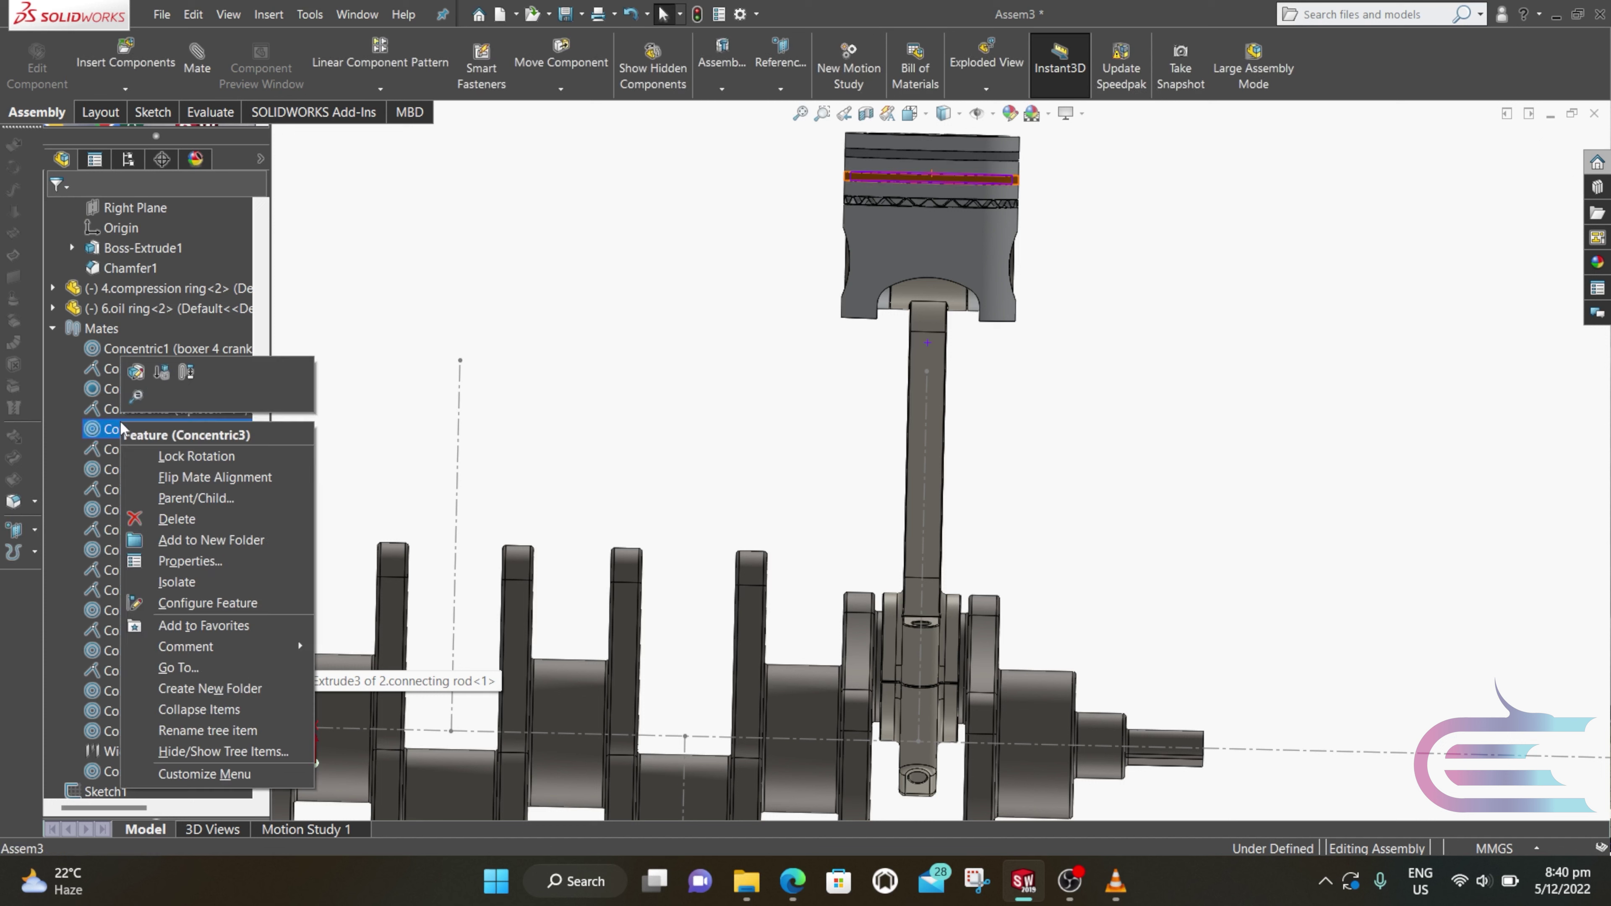
{"action": "left_click", "coordinate": [135, 375]}
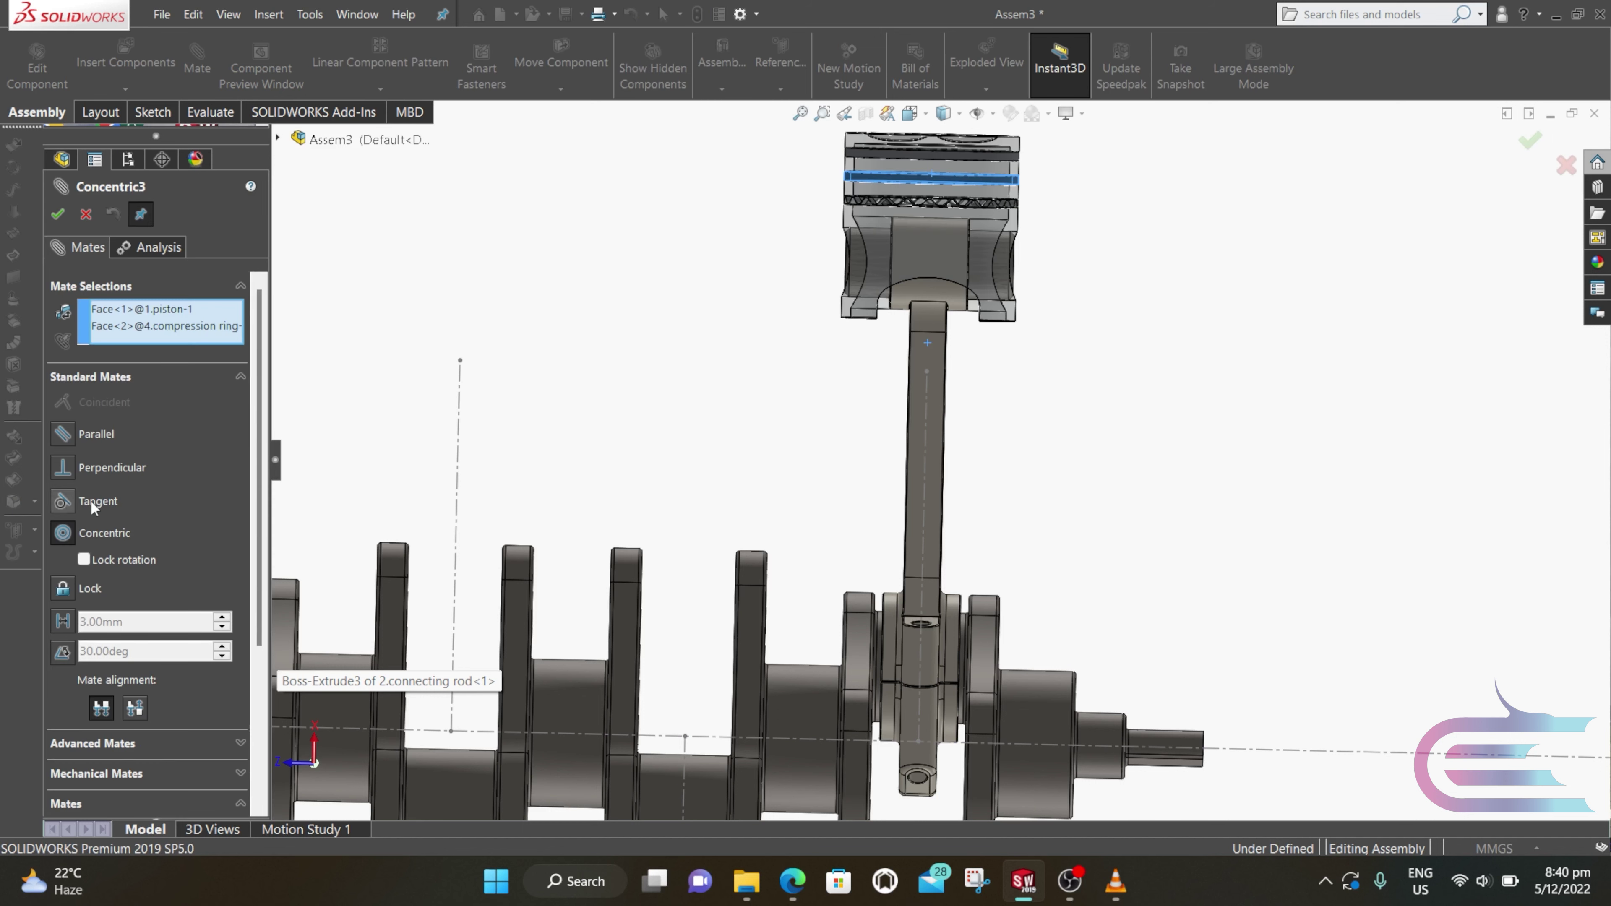
{"action": "left_click", "coordinate": [58, 214]}
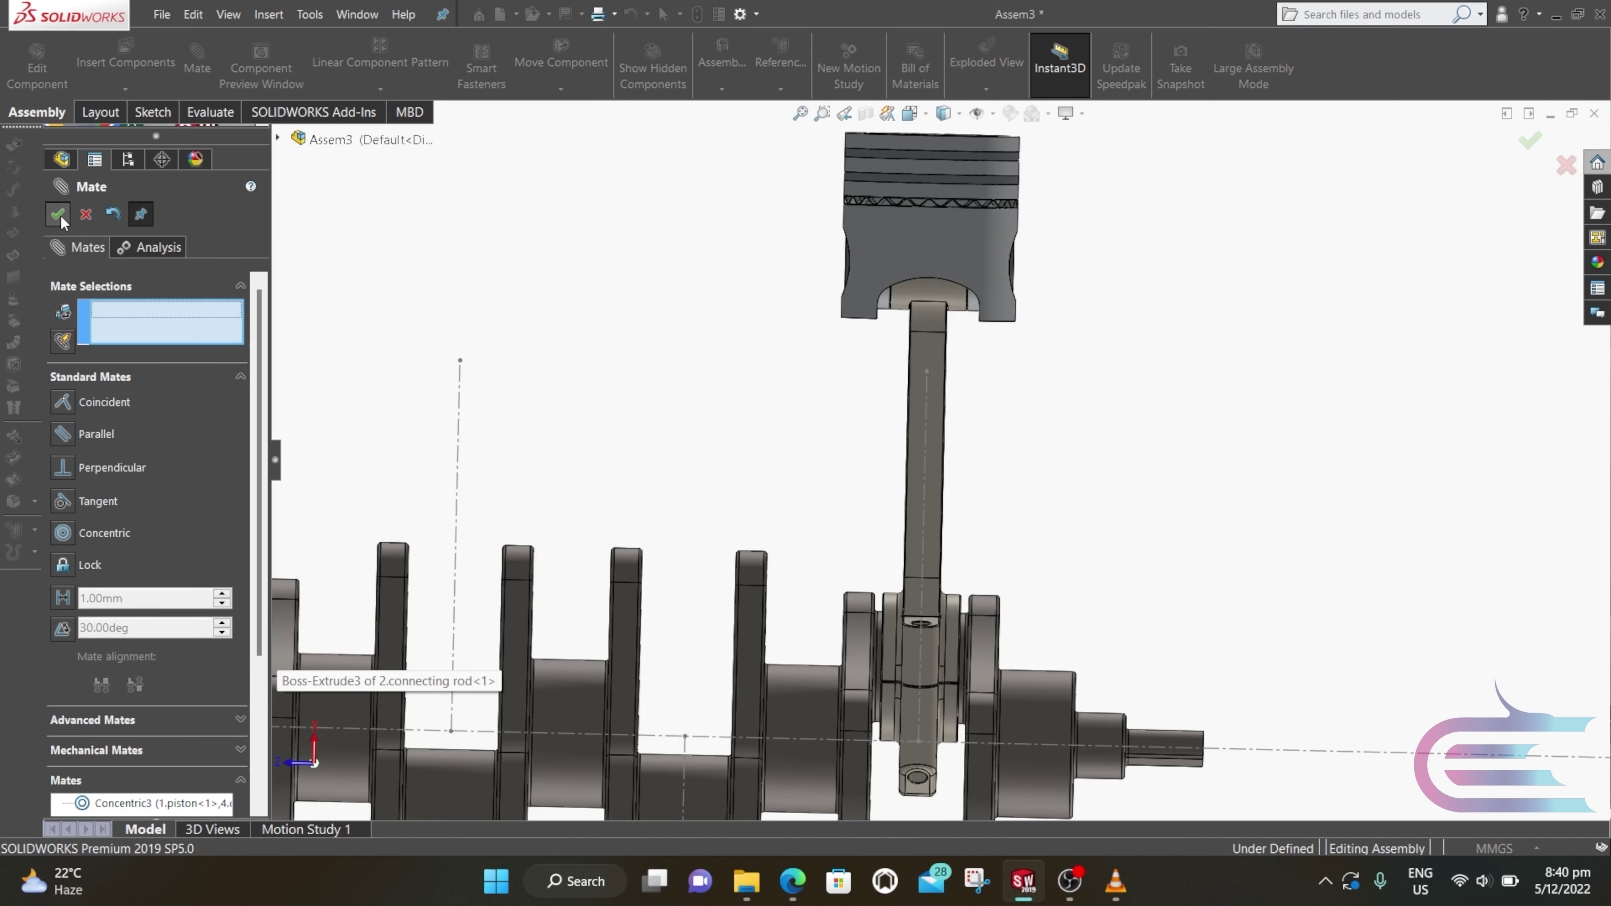
{"action": "left_click", "coordinate": [58, 216]}
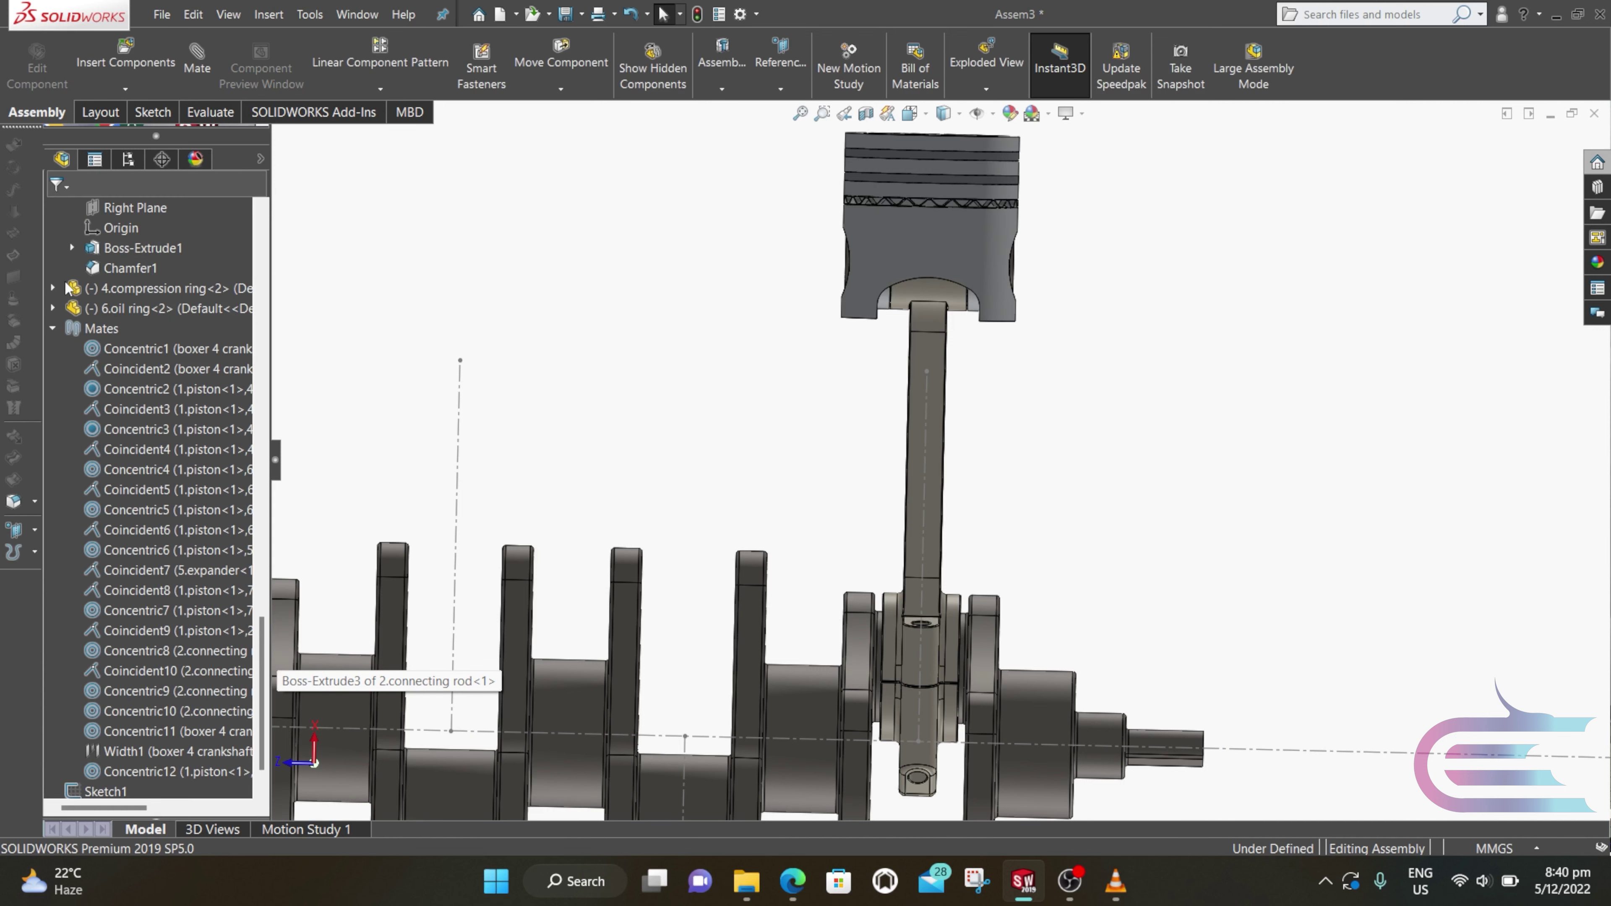
Step: Lock the rotation of the first oil ring in its Concentric4 mate with the piston
{"action": "right_click", "coordinate": [102, 474]}
{"action": "left_click", "coordinate": [117, 431]}
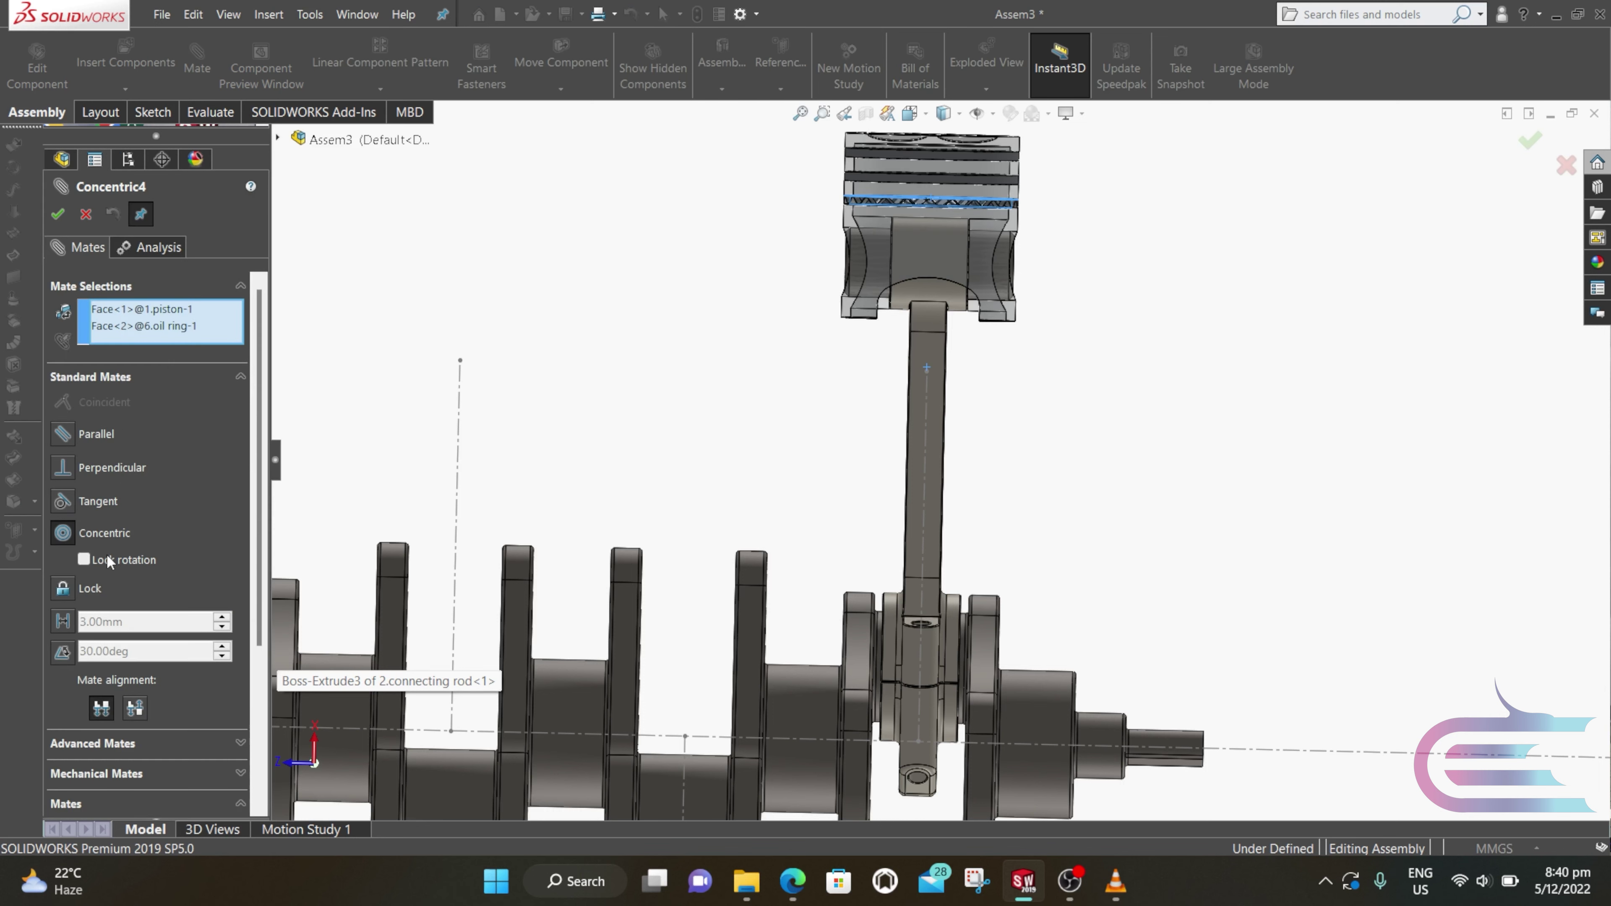
{"action": "left_click", "coordinate": [108, 561]}
{"action": "left_click", "coordinate": [58, 216]}
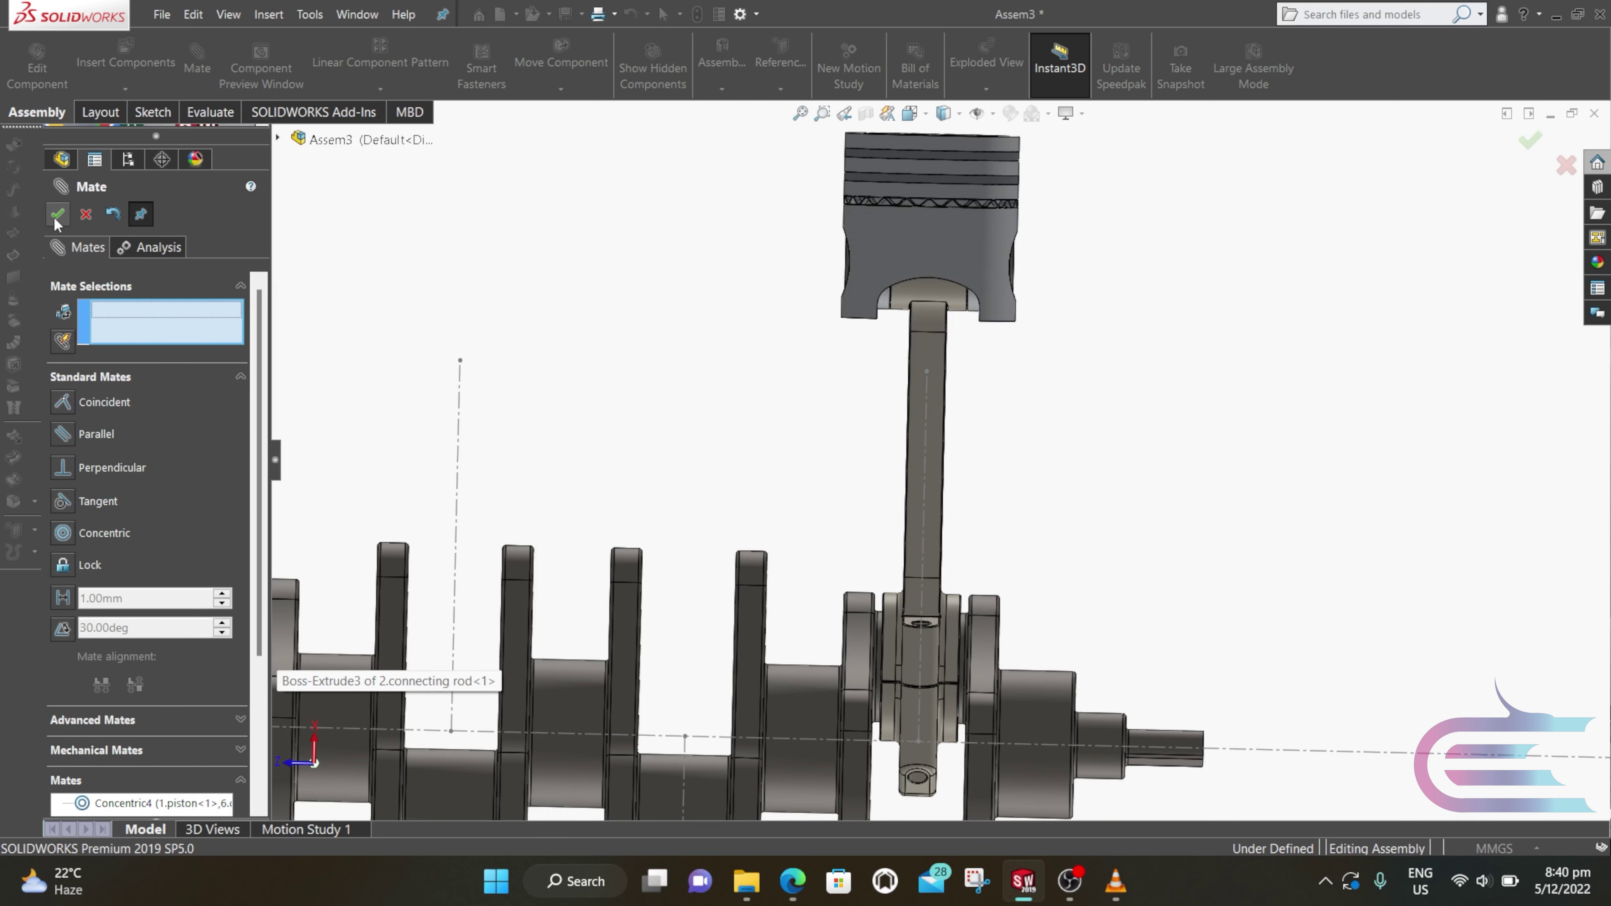
{"action": "left_click", "coordinate": [58, 215]}
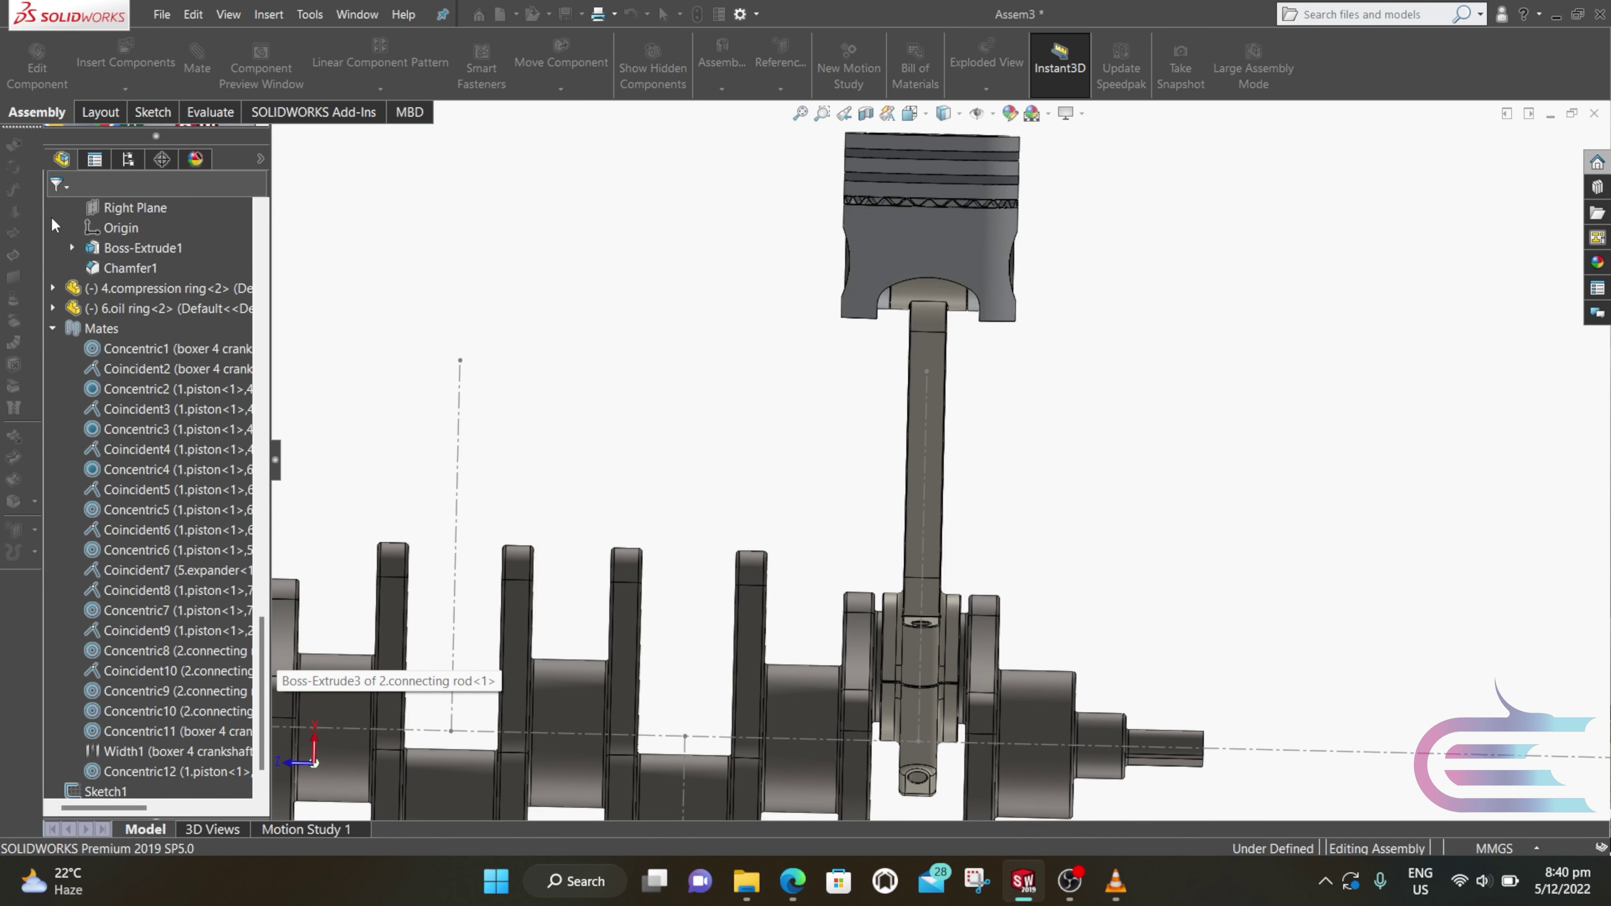
Step: Lock the rotation of the second oil ring in its Concentric5 mate with the piston
{"action": "right_click", "coordinate": [116, 512]}
{"action": "left_click", "coordinate": [124, 470]}
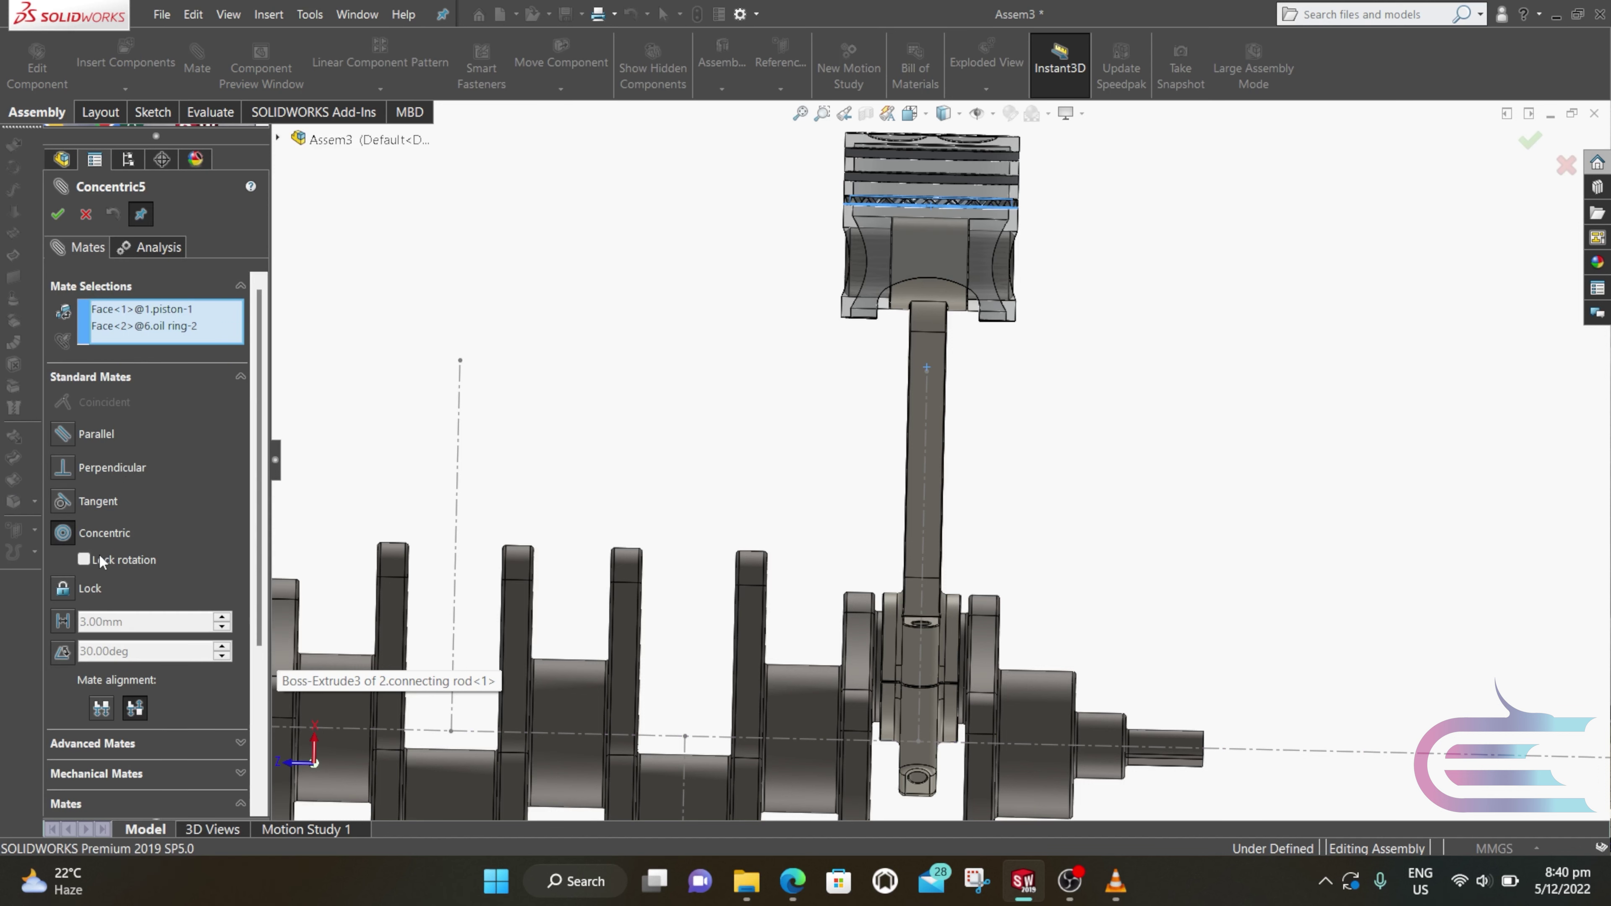
{"action": "left_click", "coordinate": [98, 556]}
{"action": "left_click", "coordinate": [58, 215]}
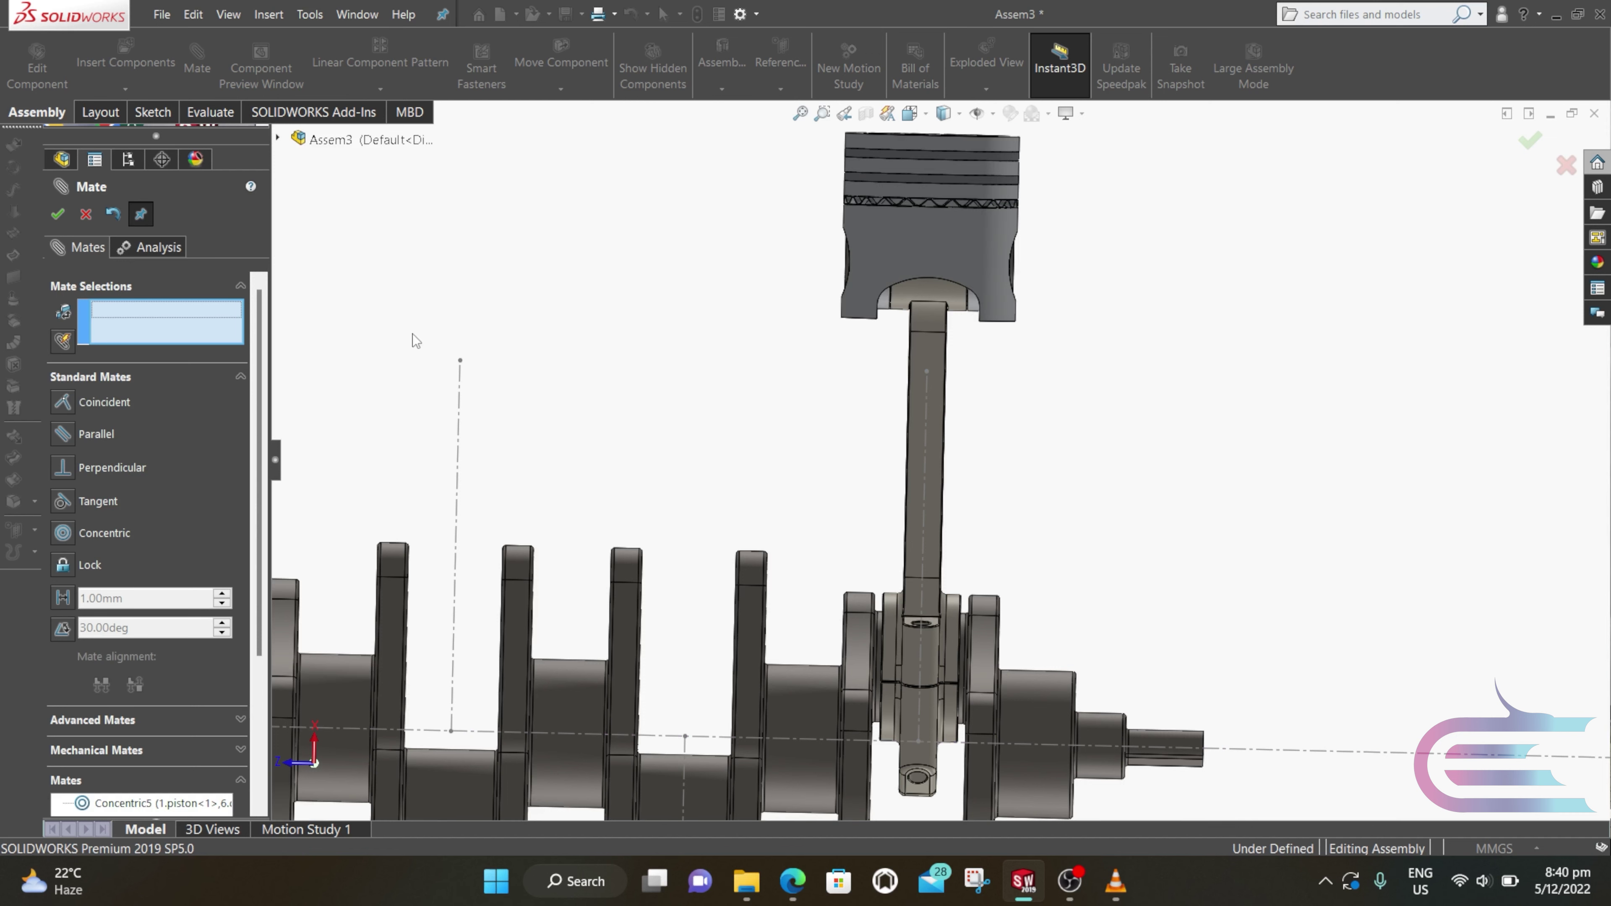
{"action": "left_click", "coordinate": [65, 219]}
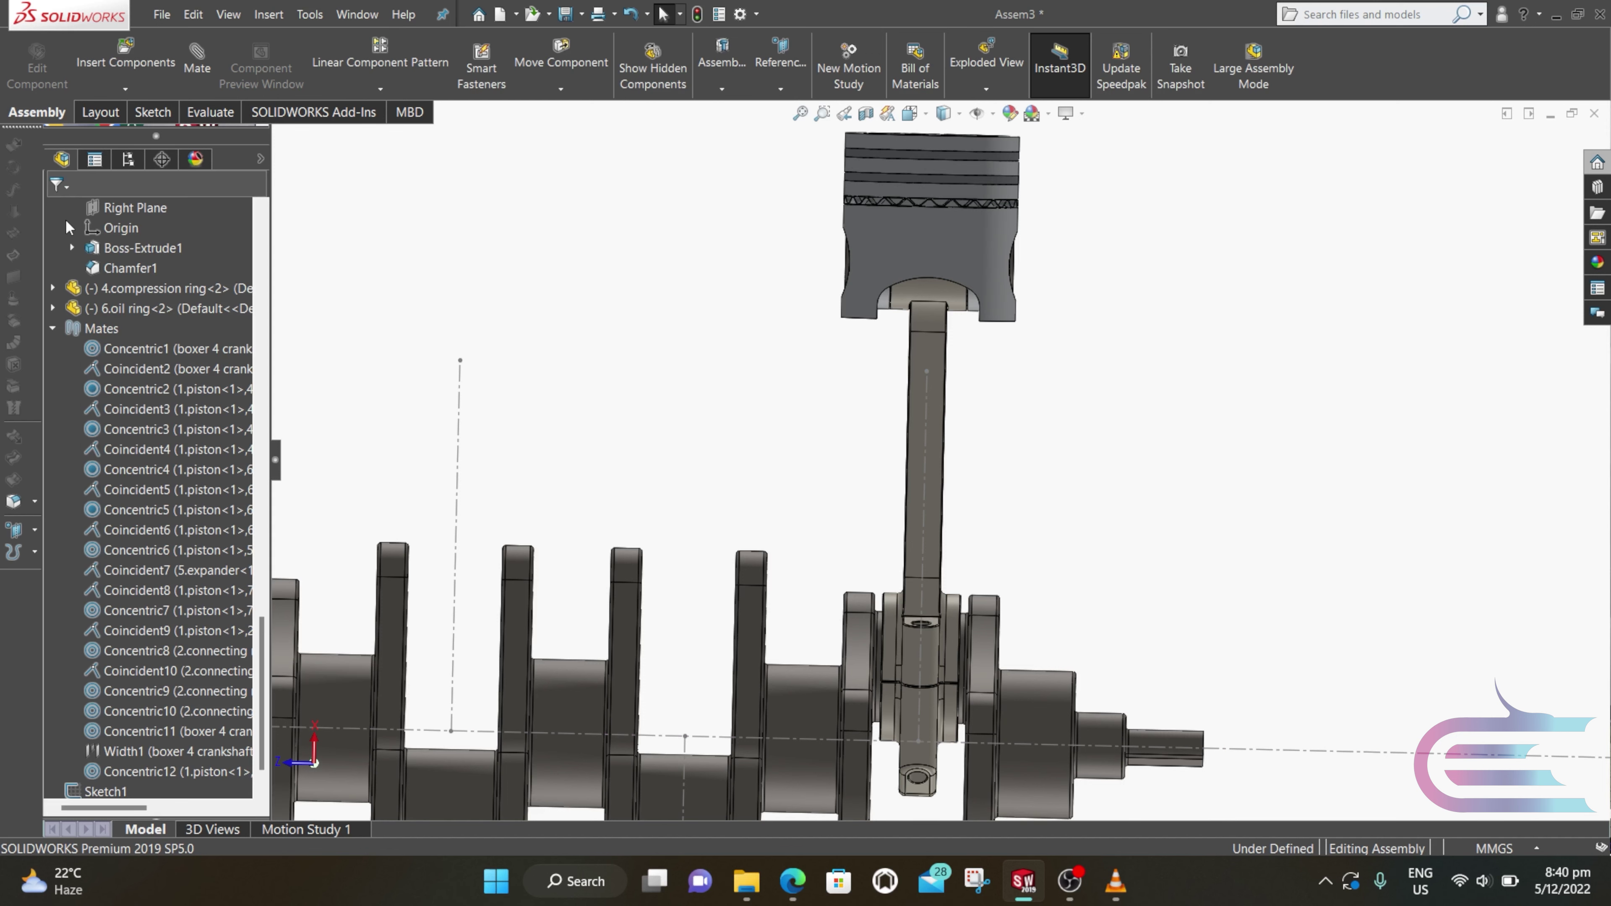
Step: Turn the crankshaft in an angled view of the whole assembly to check the piston and connecting rod motion
{"action": "key", "text": "f"}
{"action": "middle_click_drag", "start_coordinate": [764, 441], "coordinate": [558, 691]}
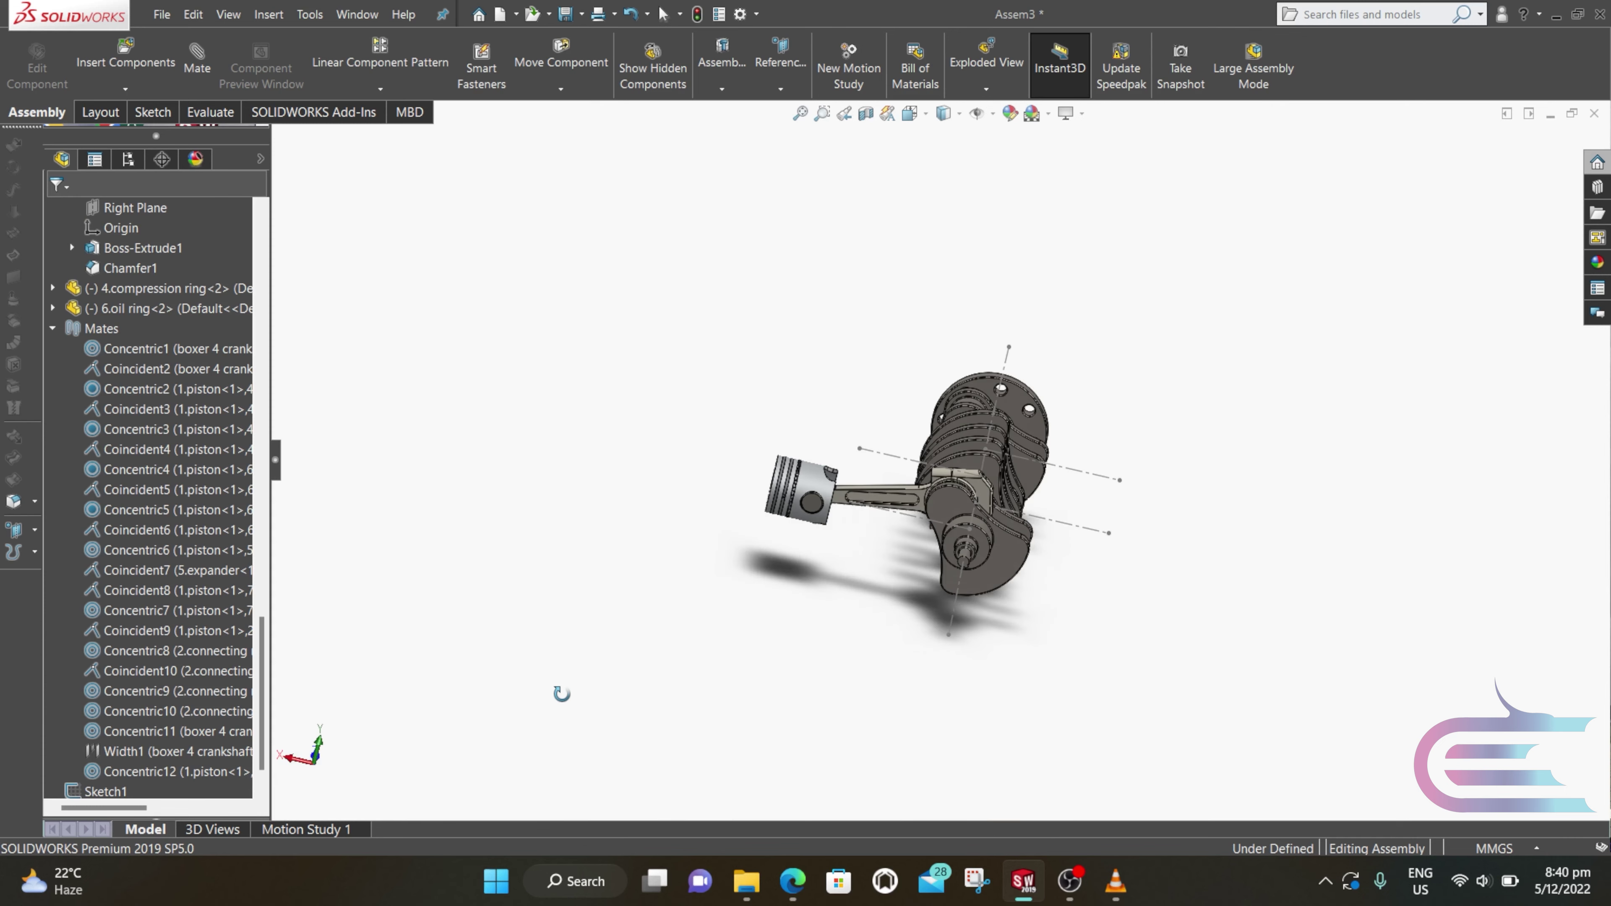
{"action": "scroll", "coordinate": [824, 474], "scroll_direction": "down", "scroll_amount": 5}
{"action": "scroll", "coordinate": [823, 475], "scroll_direction": "down", "scroll_amount": 2}
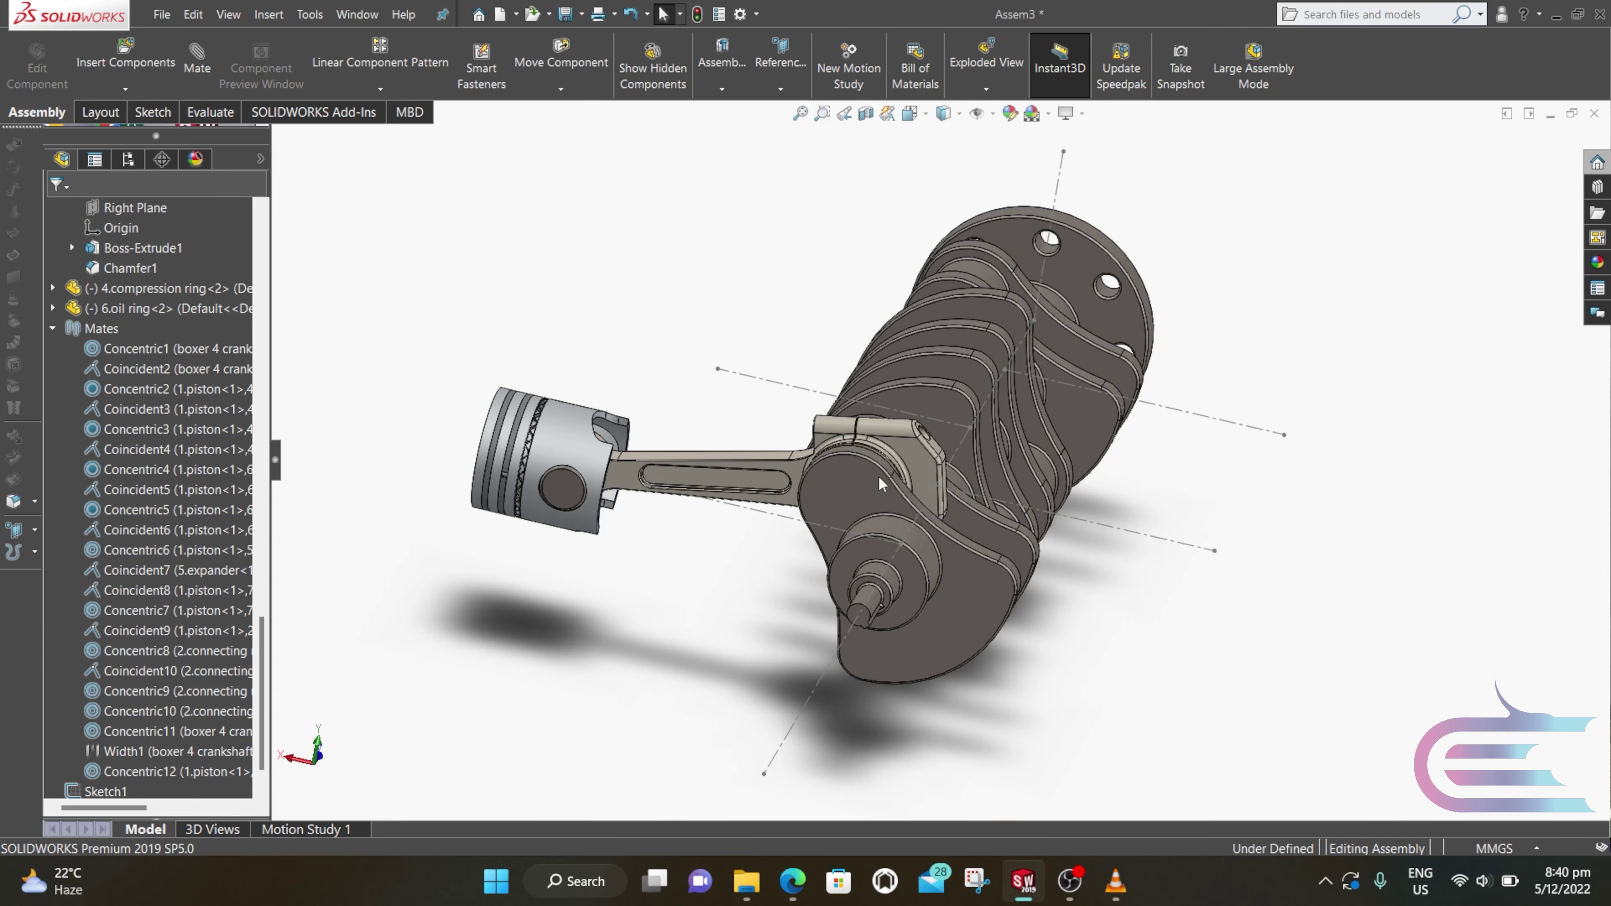
{"action": "left_click_drag", "start_coordinate": [850, 486], "coordinate": [763, 524]}
{"action": "left_click", "coordinate": [708, 415]}
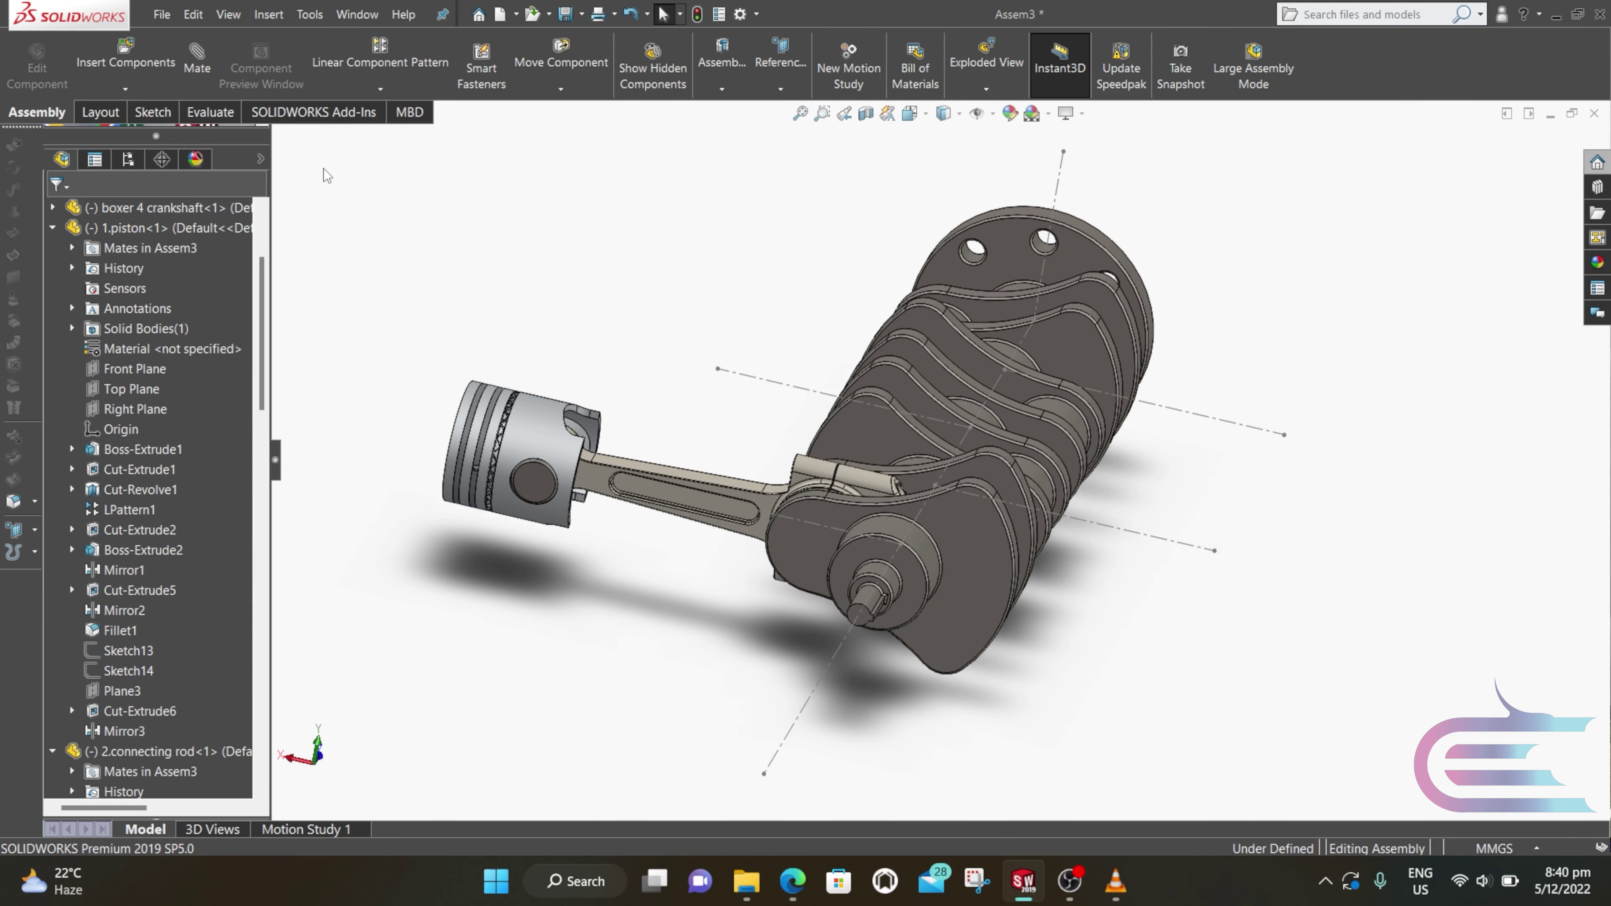
Step: Start Copy with Mates and select the piston, both compression rings, piston pin, connecting rod and connecting rod part as components to copy
{"action": "left_click", "coordinate": [125, 89]}
{"action": "left_click", "coordinate": [163, 171]}
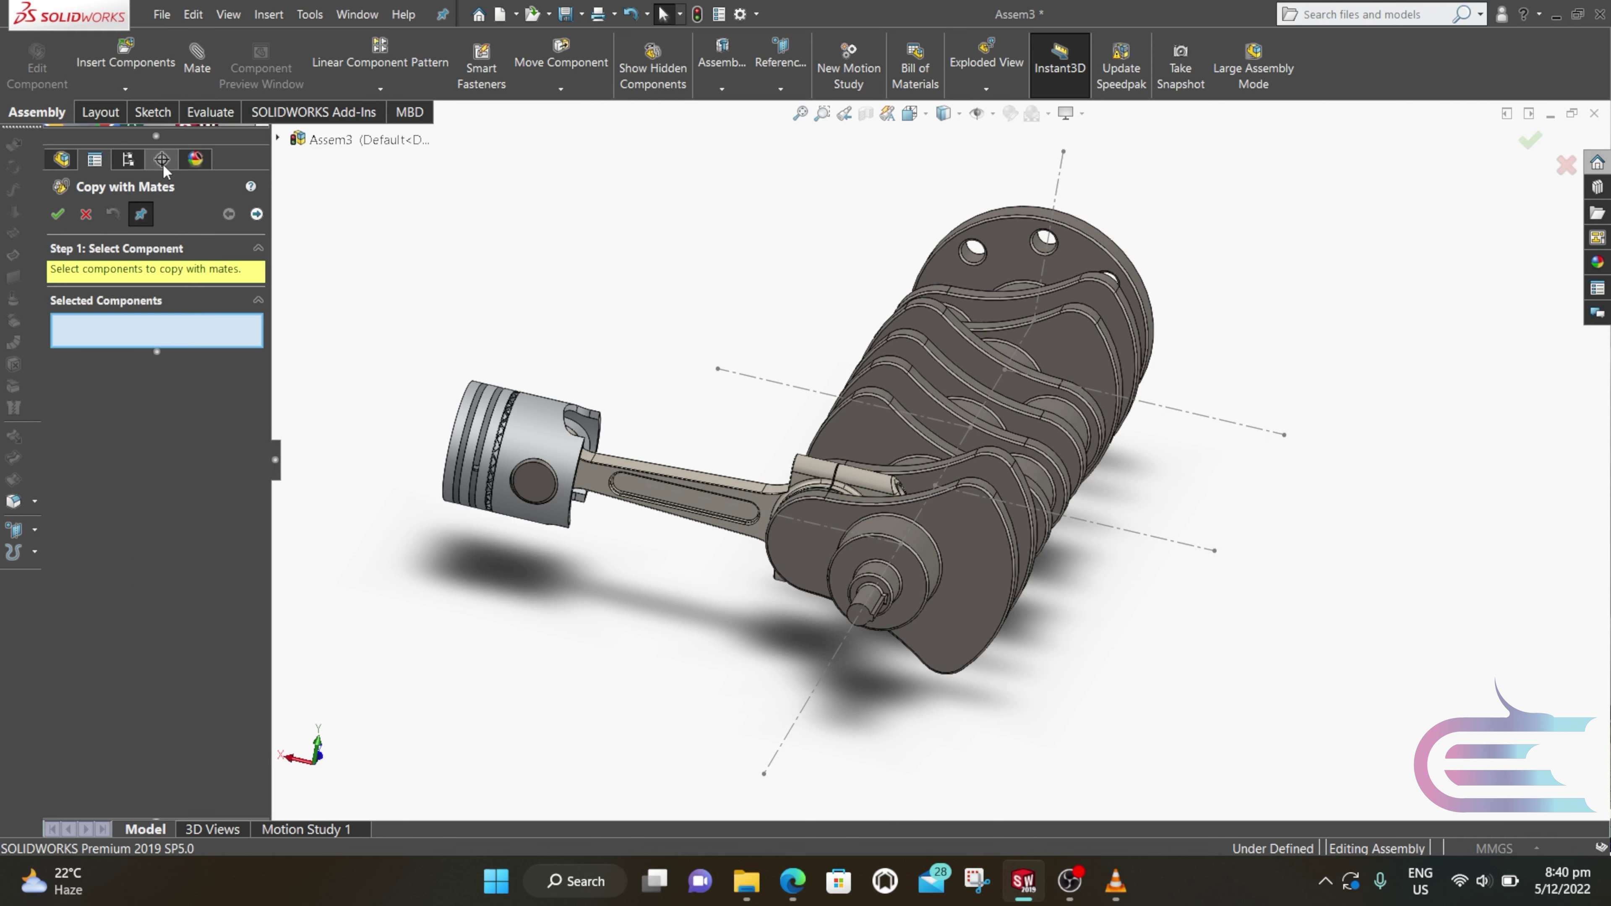
{"action": "left_click", "coordinate": [457, 444]}
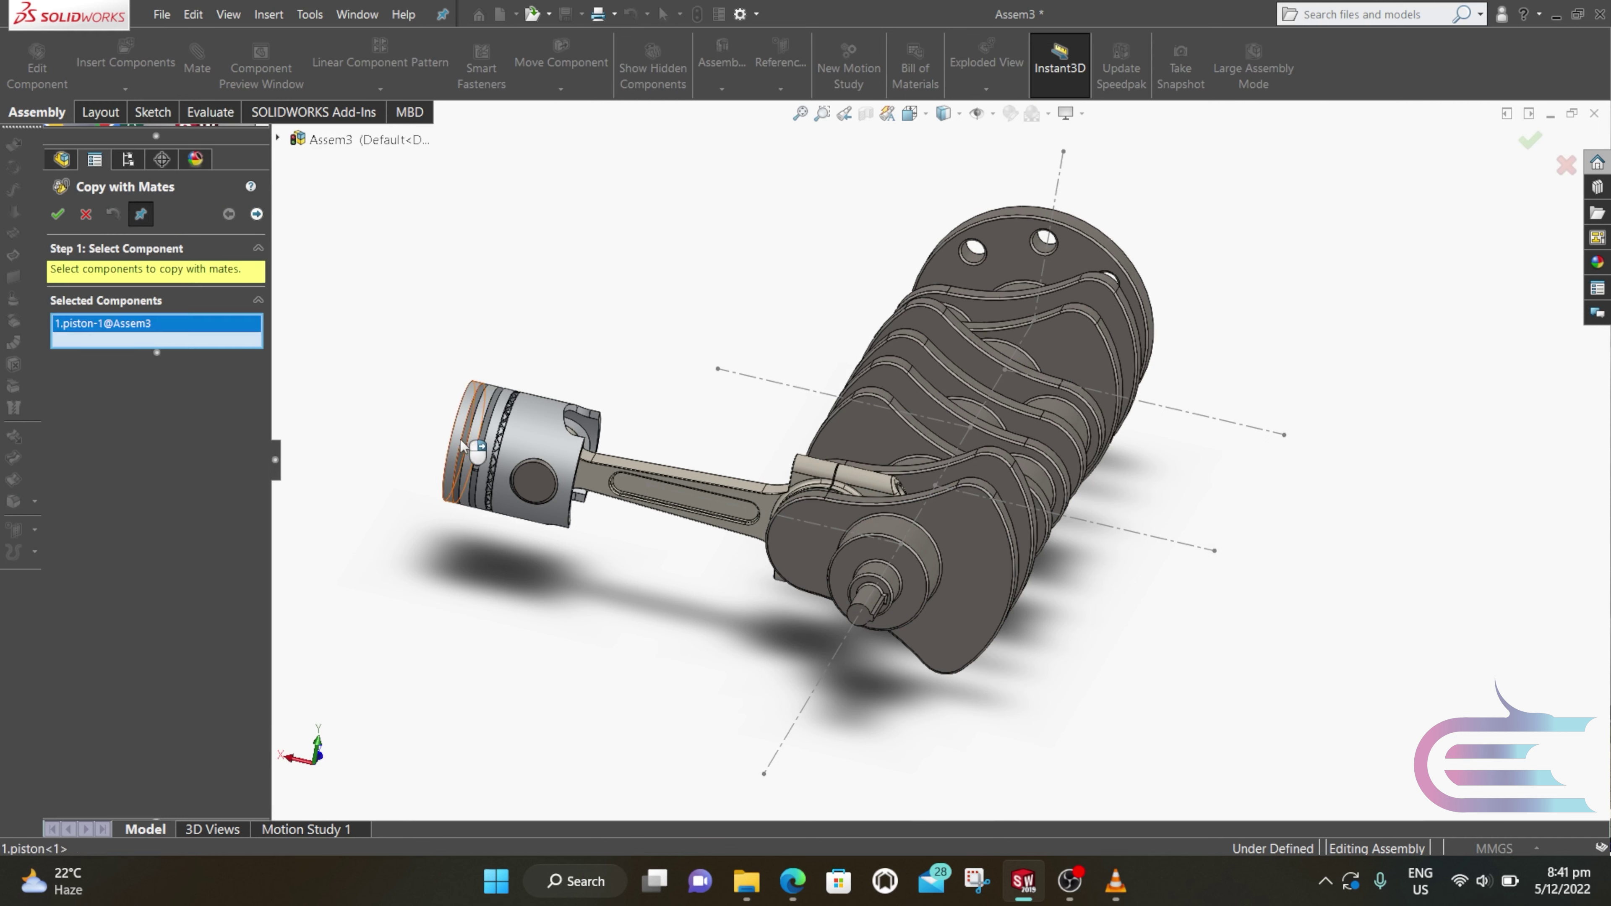
{"action": "left_click", "coordinate": [480, 446]}
{"action": "left_click", "coordinate": [492, 444]}
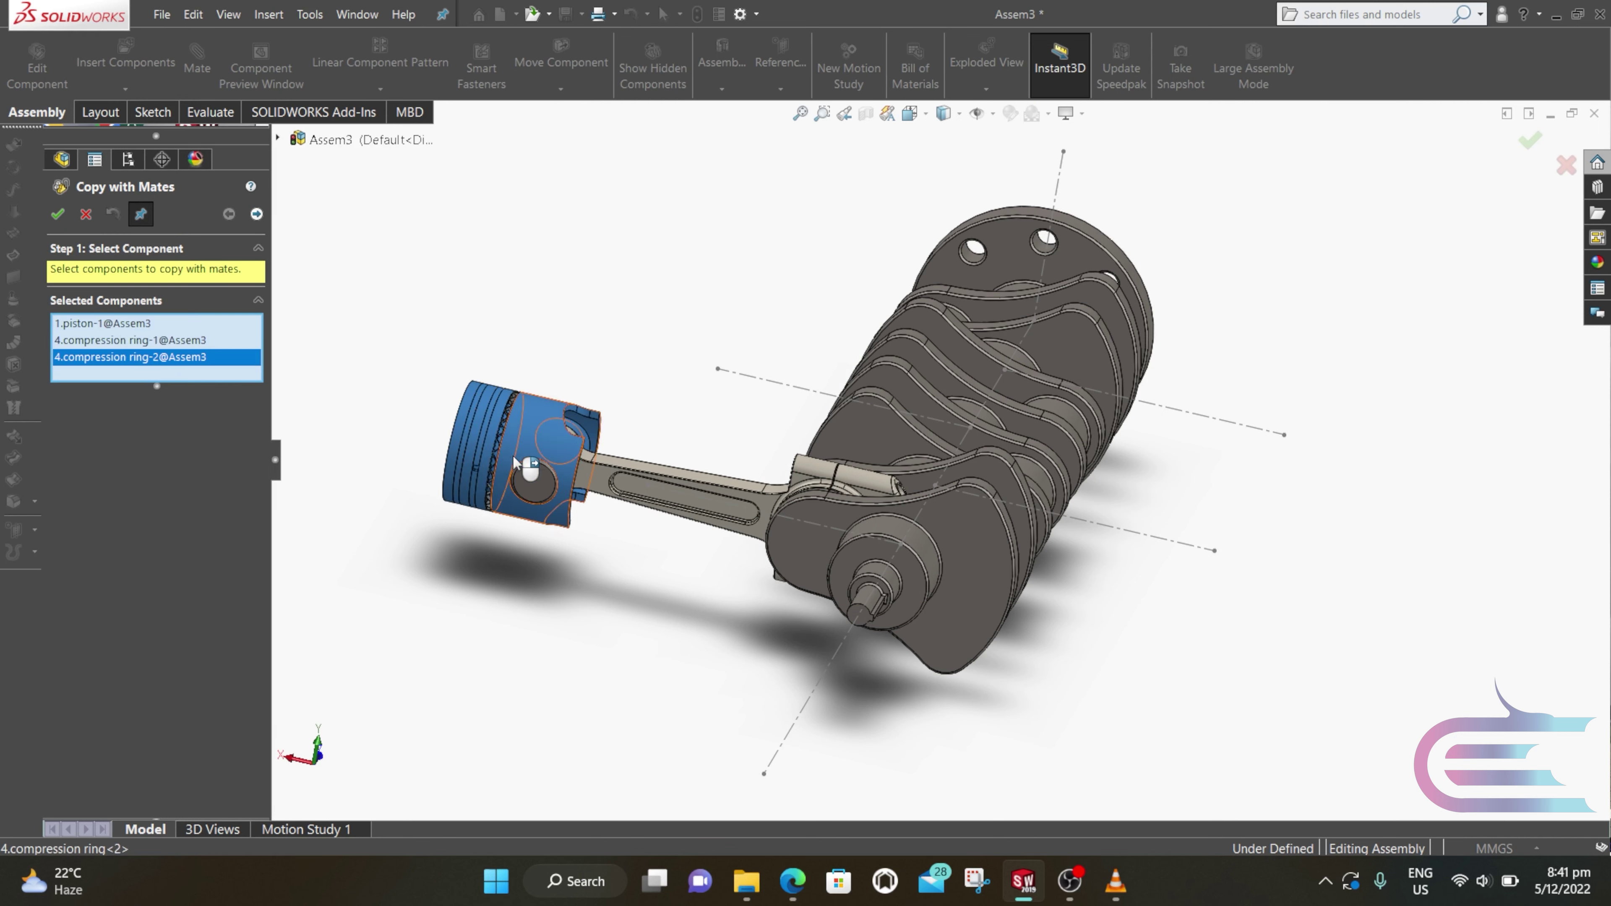
{"action": "left_click", "coordinate": [532, 482]}
{"action": "left_click", "coordinate": [660, 497]}
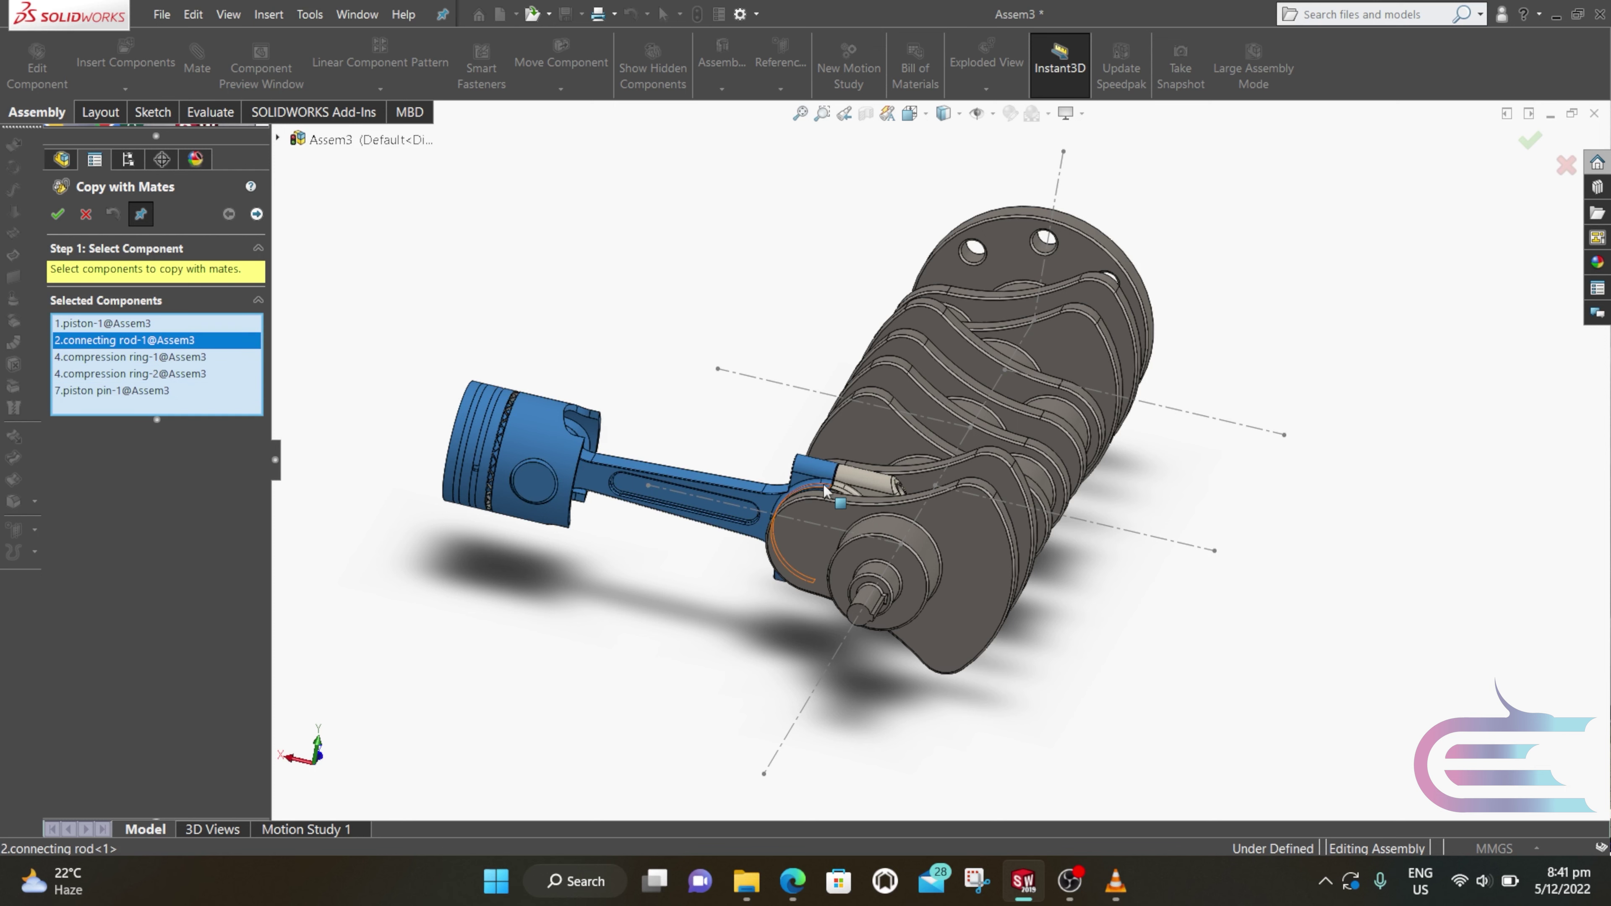
{"action": "left_click", "coordinate": [858, 481]}
Step: Add the expander and both oil rings to the components to copy and proceed to the mate references
{"action": "scroll", "coordinate": [717, 457], "scroll_direction": "down", "scroll_amount": 10}
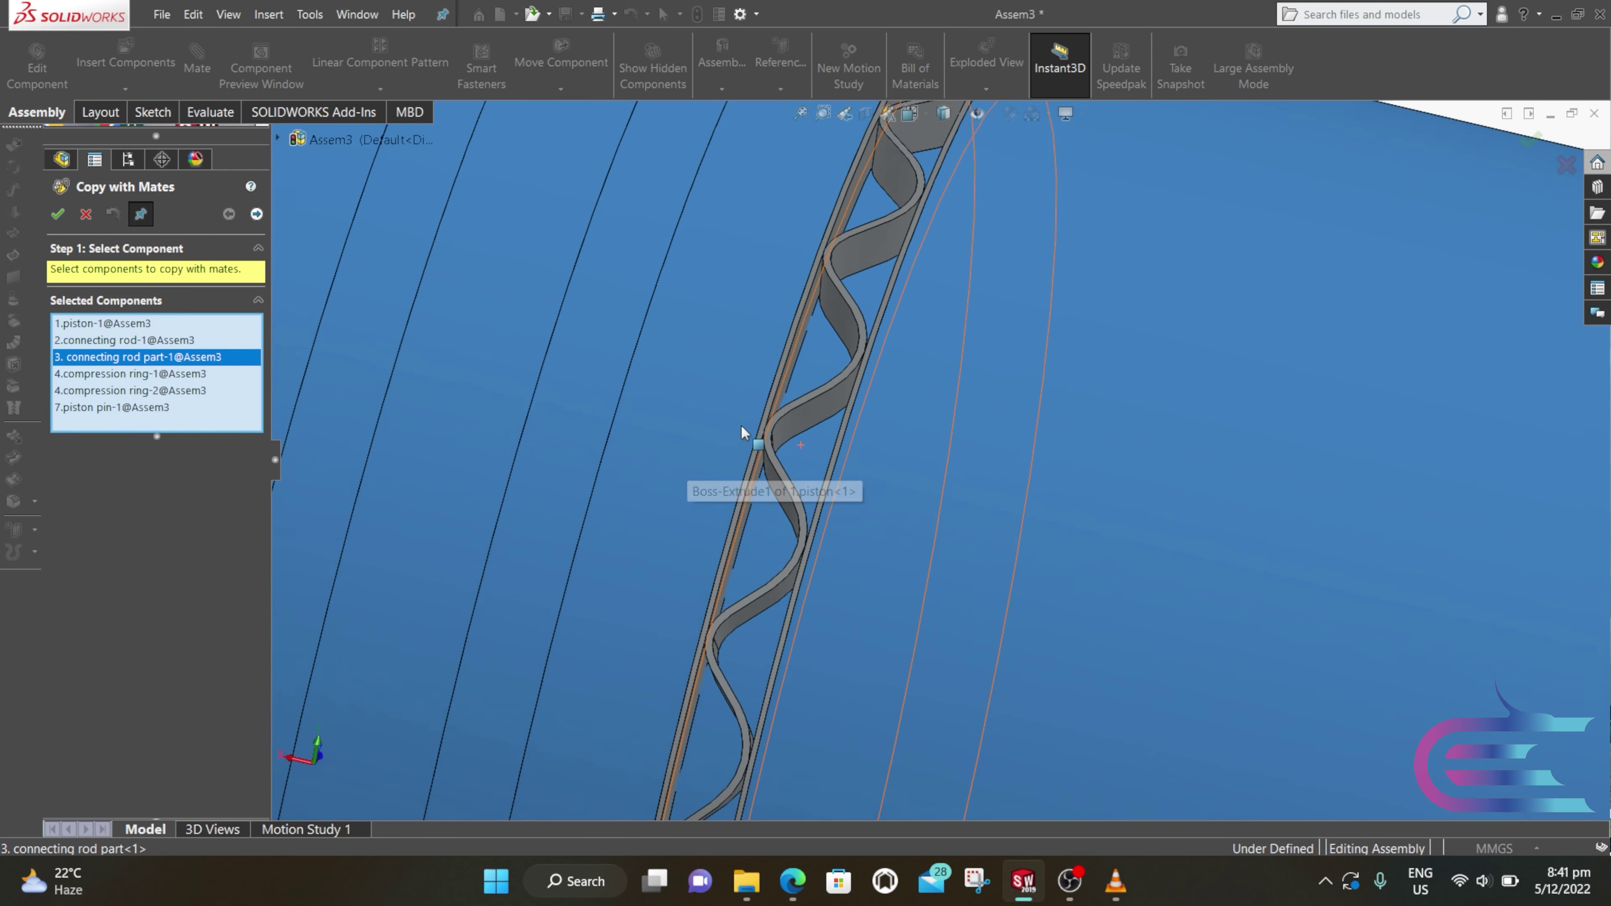
{"action": "scroll", "coordinate": [761, 412], "scroll_direction": "down", "scroll_amount": 3}
{"action": "left_click", "coordinate": [809, 386]}
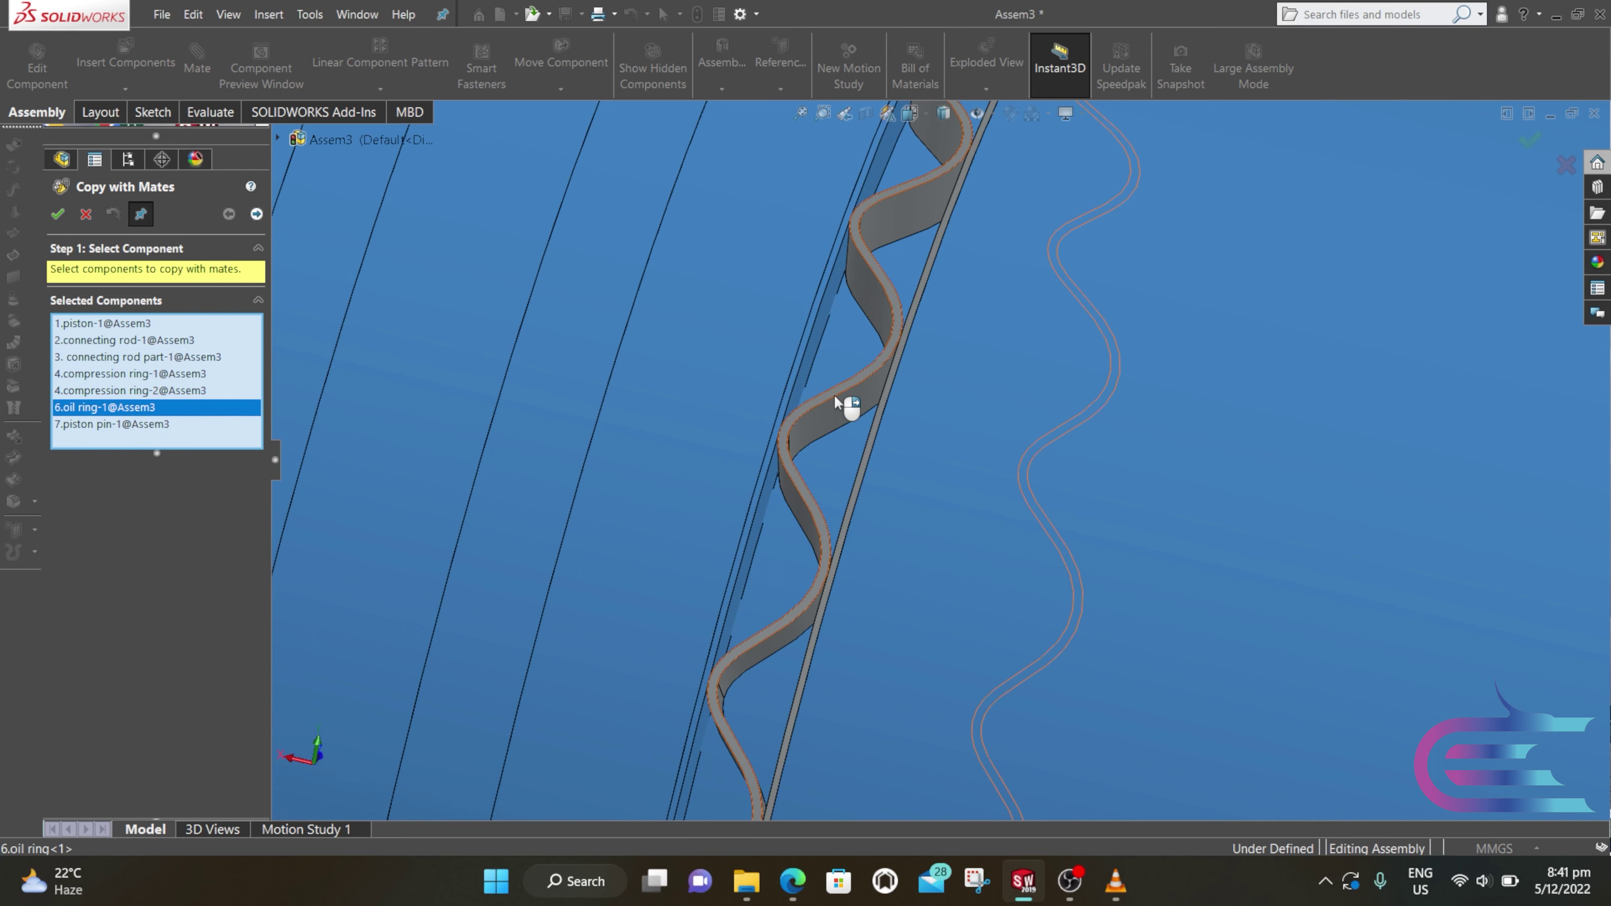
{"action": "left_click", "coordinate": [844, 406]}
{"action": "left_click", "coordinate": [888, 428]}
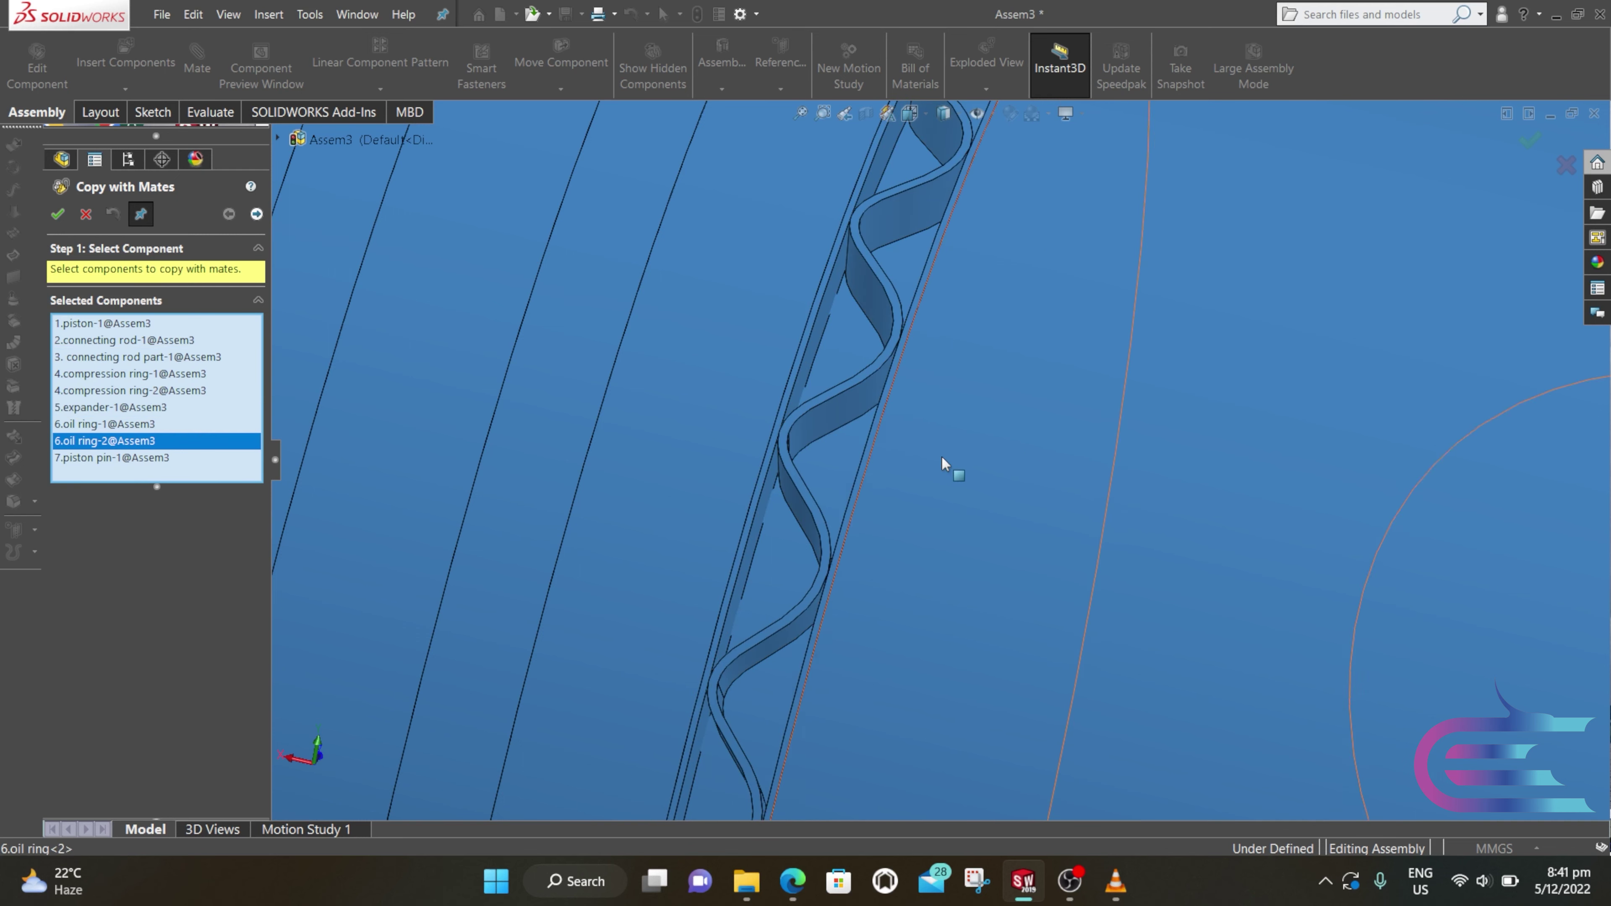
{"action": "scroll", "coordinate": [983, 469], "scroll_direction": "up", "scroll_amount": 10}
{"action": "scroll", "coordinate": [1016, 477], "scroll_direction": "up", "scroll_amount": 5}
{"action": "scroll", "coordinate": [1428, 641], "scroll_direction": "down", "scroll_amount": 3}
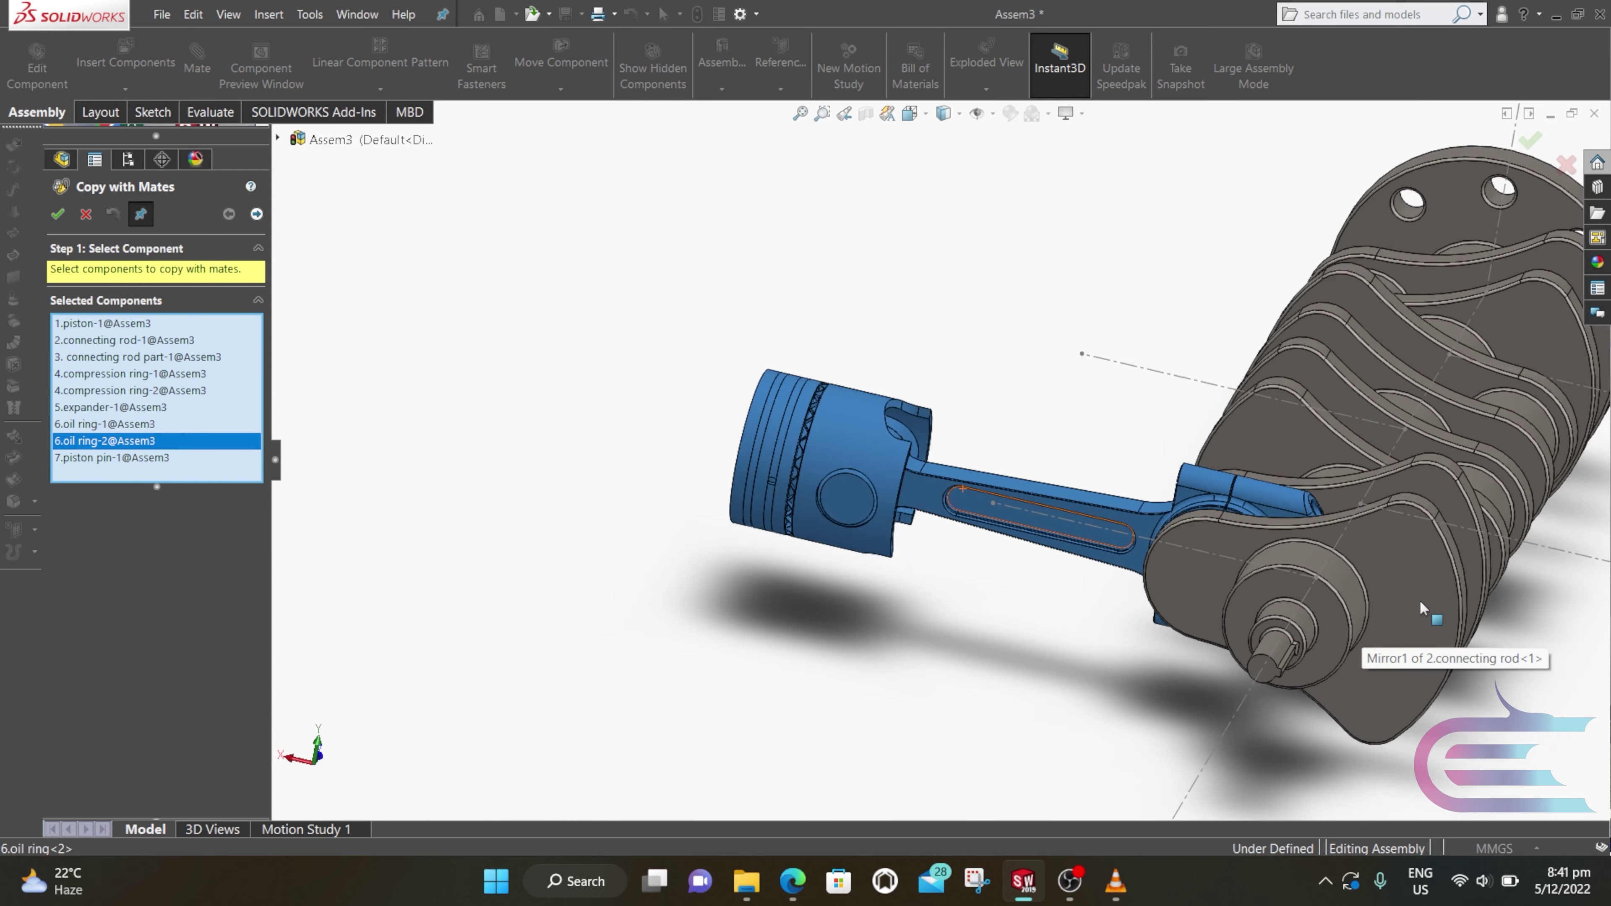
{"action": "scroll", "coordinate": [1410, 526], "scroll_direction": "up", "scroll_amount": 4}
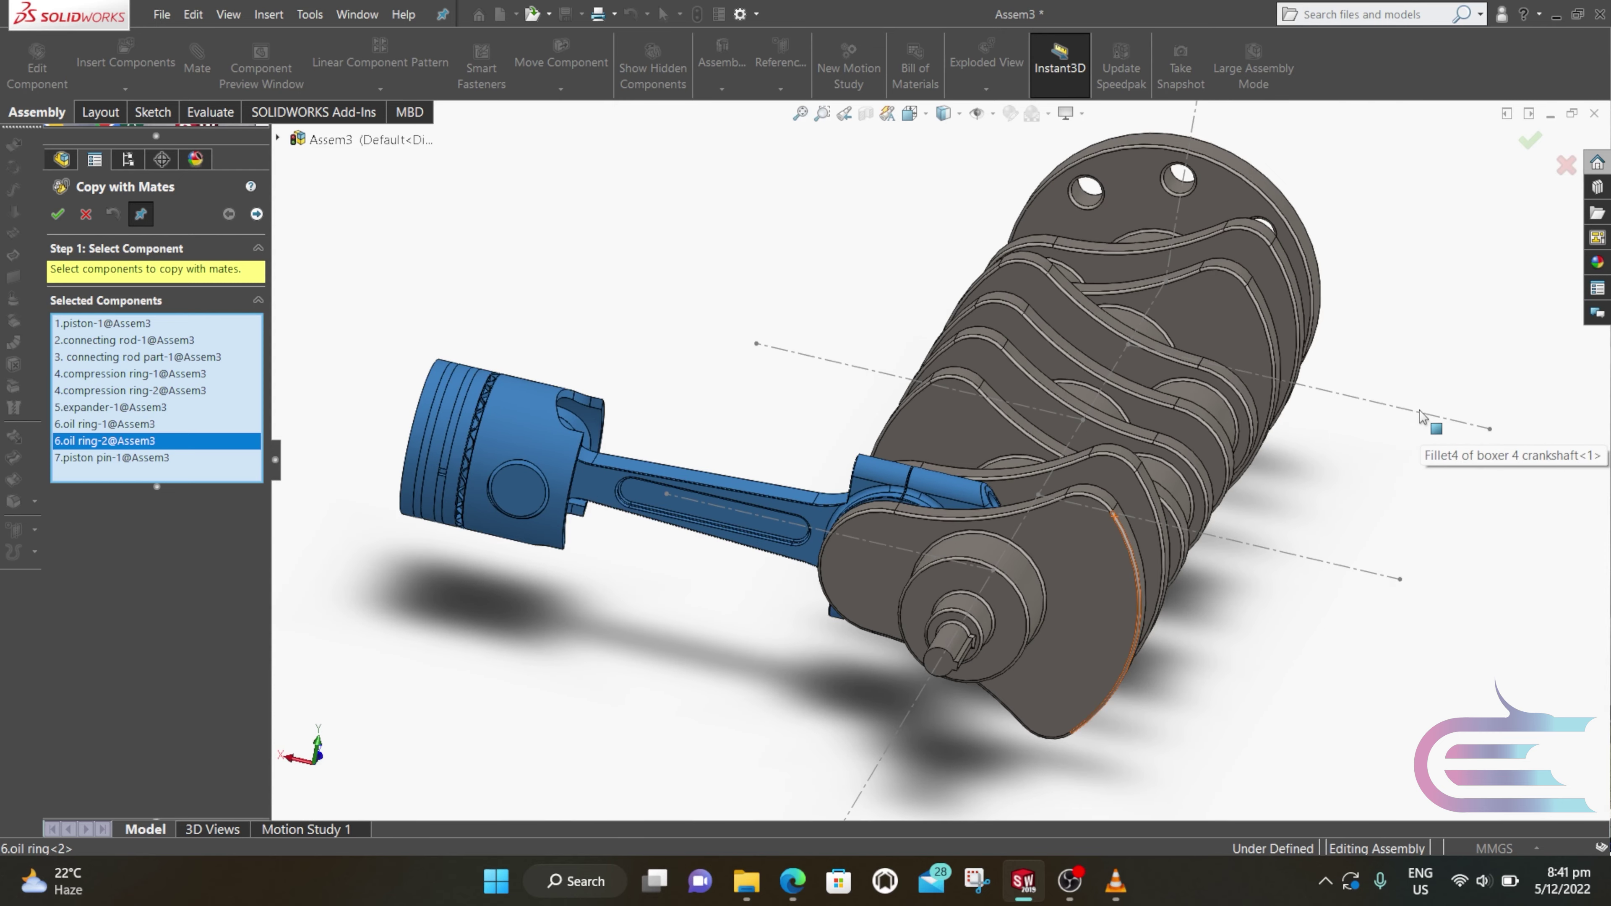
{"action": "left_click", "coordinate": [256, 214]}
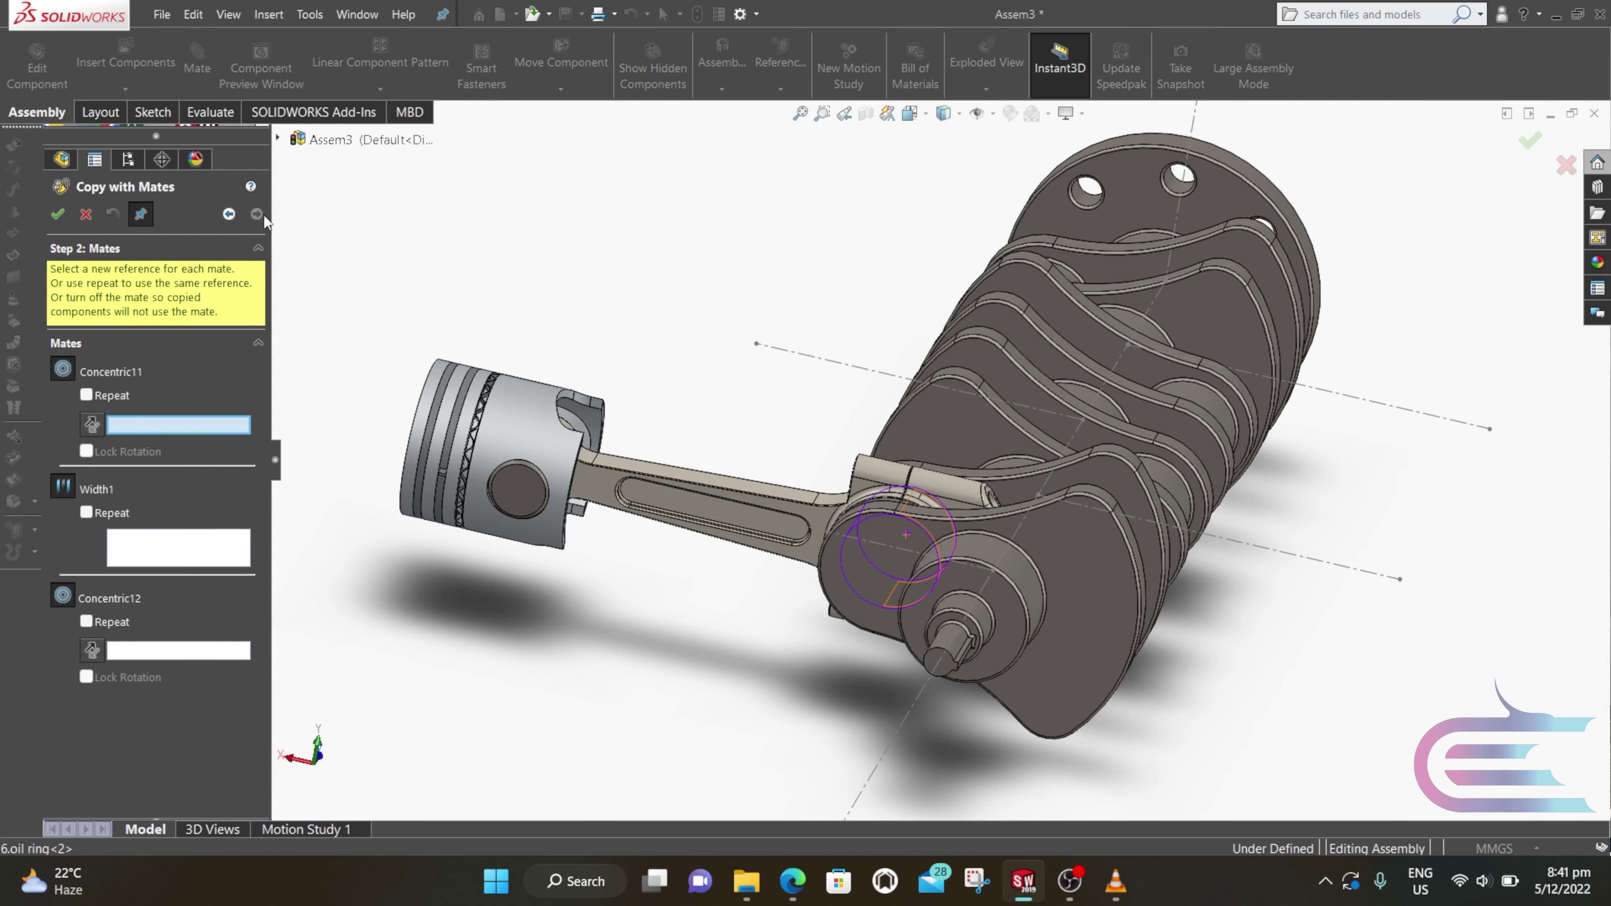
Step: Place a piston set copy on the second crankpin, using its cylindrical face, the two adjacent web faces and Line3@Sketch2 as mate references
{"action": "middle_click_drag", "start_coordinate": [911, 482], "coordinate": [776, 477]}
{"action": "scroll", "coordinate": [1124, 572], "scroll_direction": "down", "scroll_amount": 4}
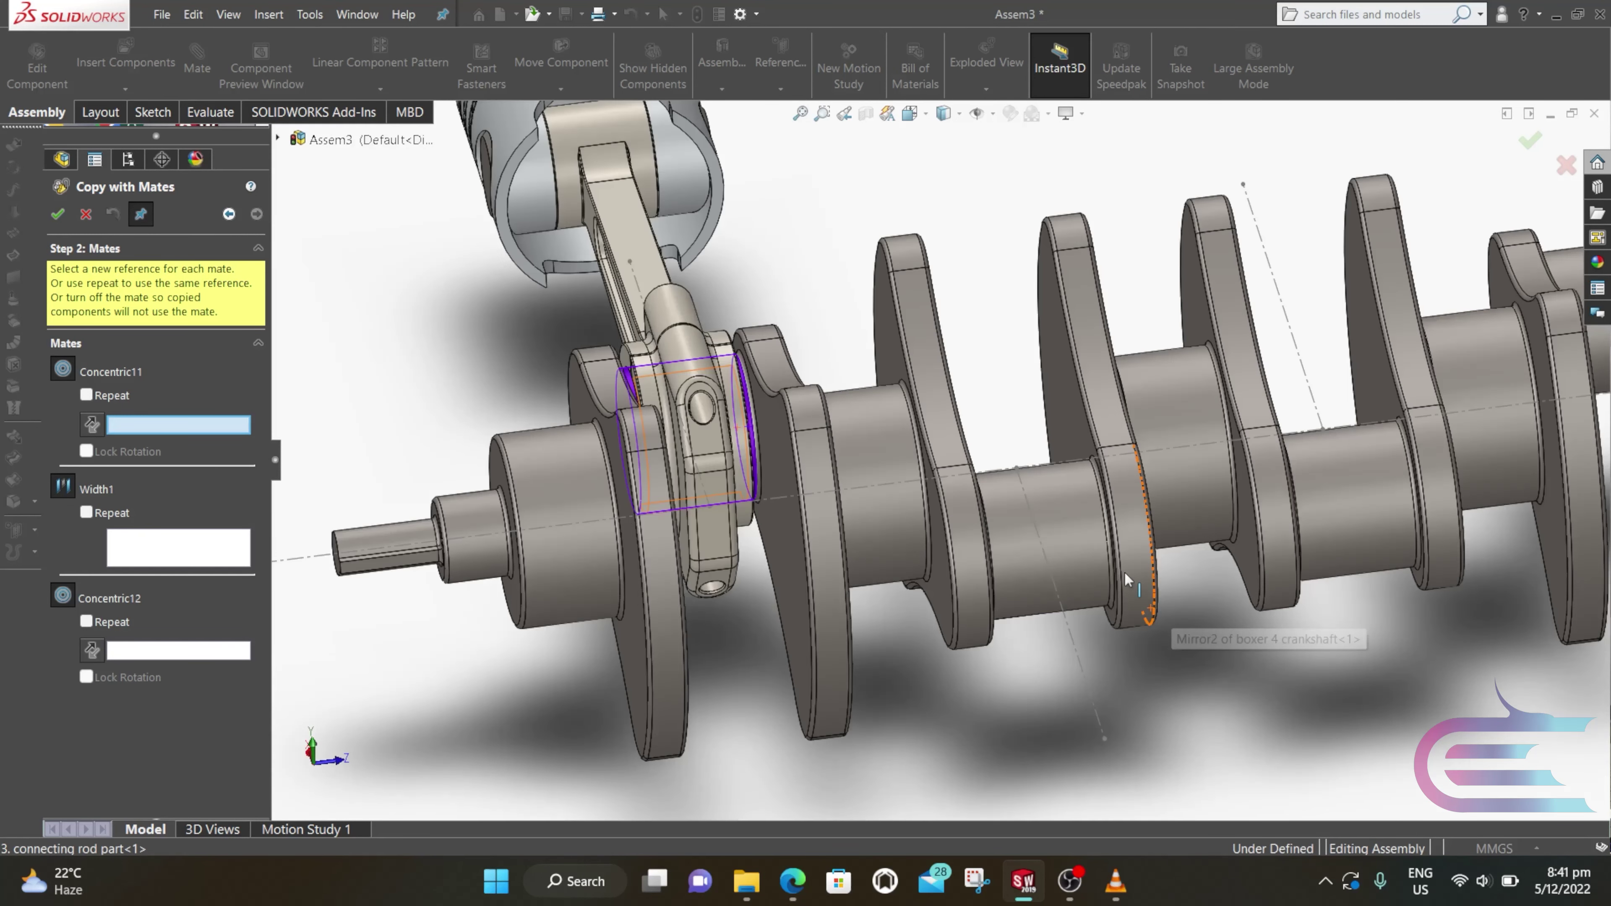
{"action": "left_click", "coordinate": [1067, 511]}
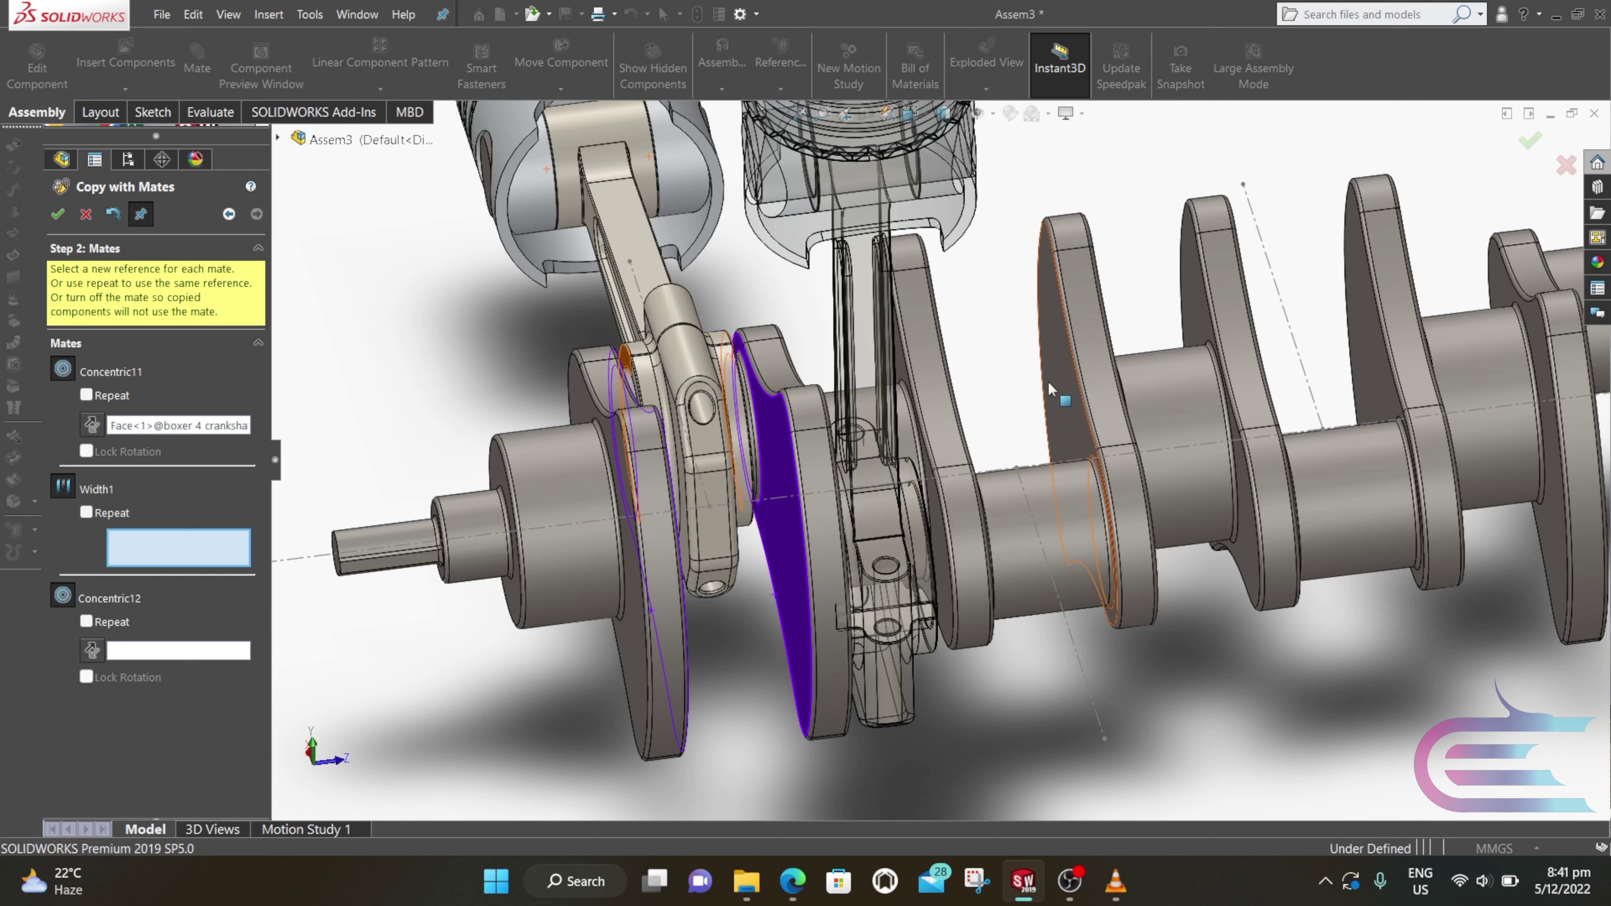
{"action": "left_click", "coordinate": [1056, 379]}
{"action": "middle_click_drag", "start_coordinate": [1045, 397], "coordinate": [920, 349]}
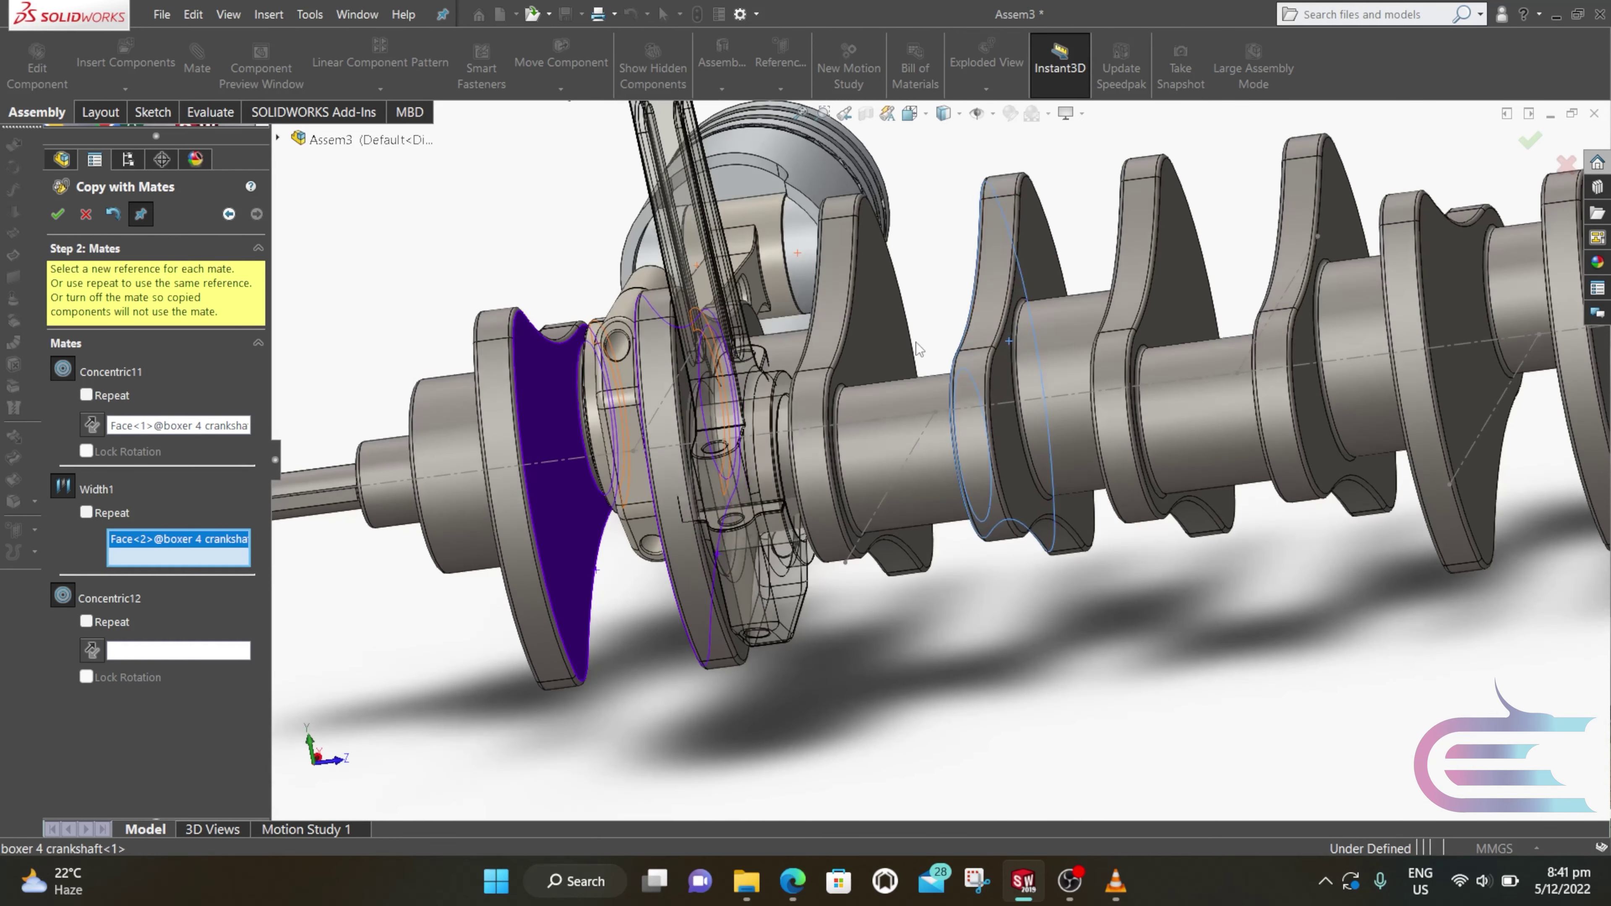
{"action": "left_click", "coordinate": [877, 399]}
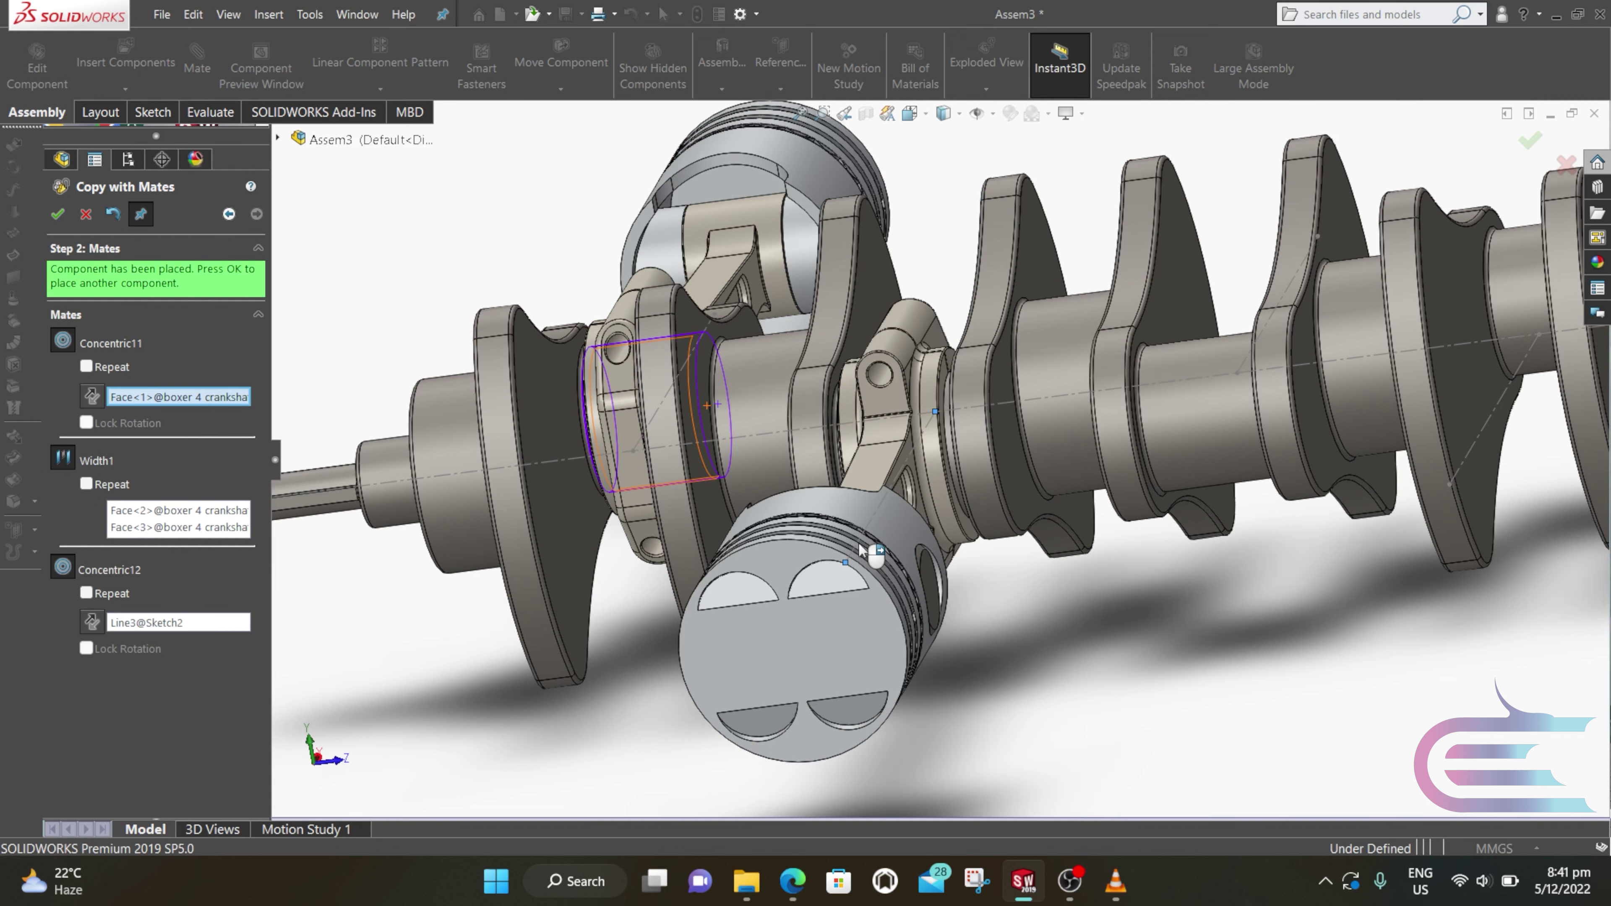
{"action": "left_click", "coordinate": [58, 213]}
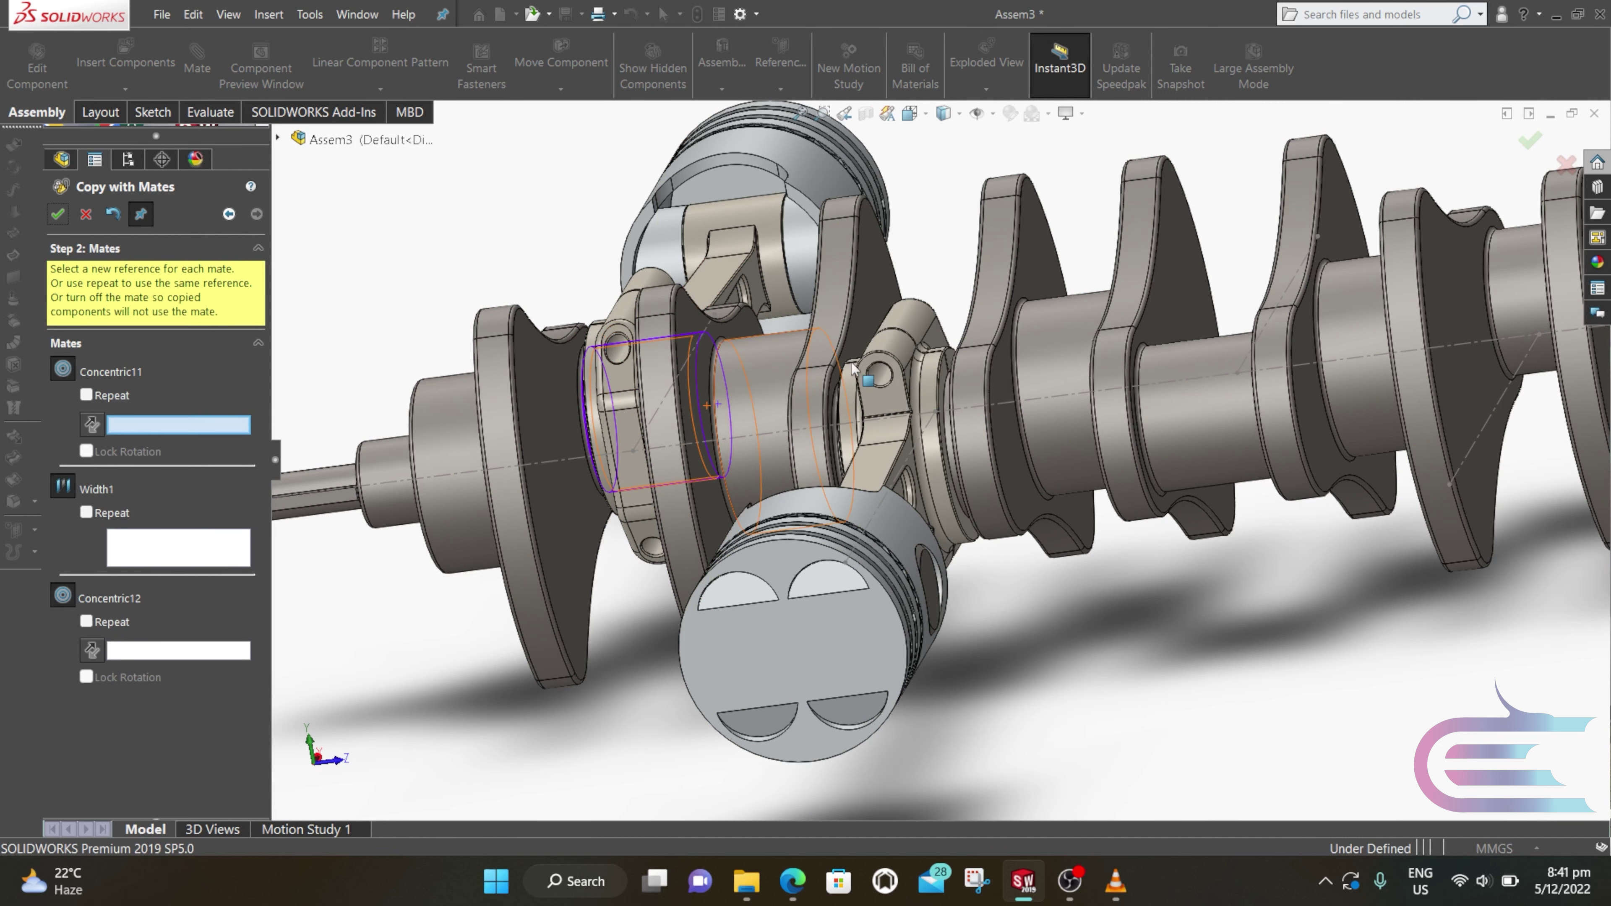
Step: Place another piston set copy on the third crankpin, using its cylindrical face, the two adjacent web faces and Line4@Sketch2 as mate references
{"action": "left_click", "coordinate": [1192, 359]}
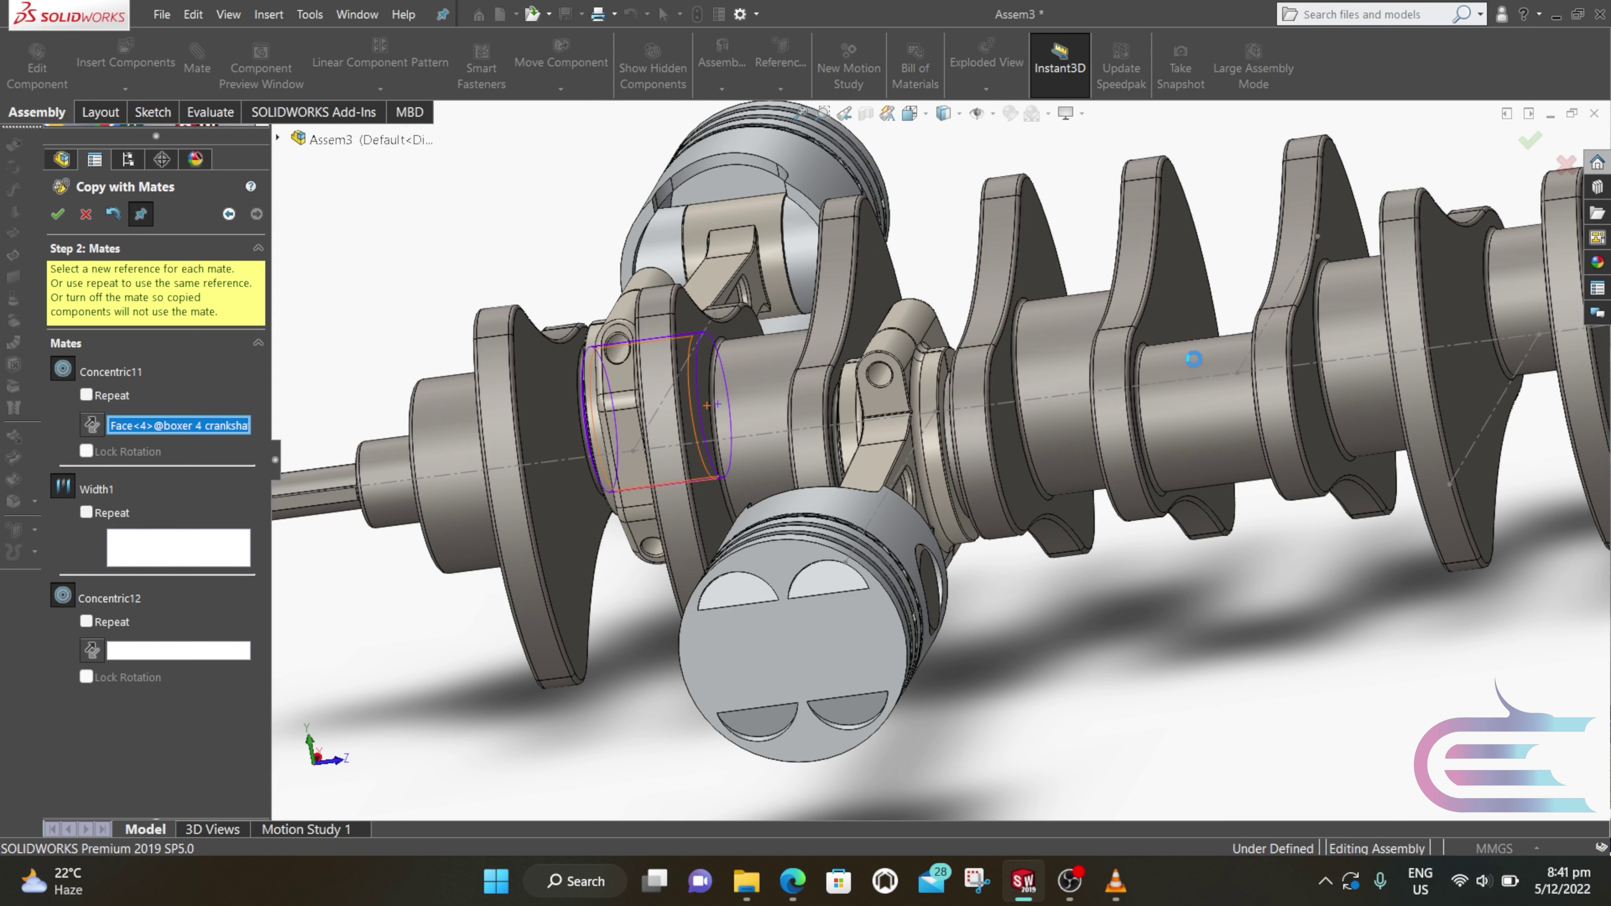
{"action": "left_click", "coordinate": [1168, 294]}
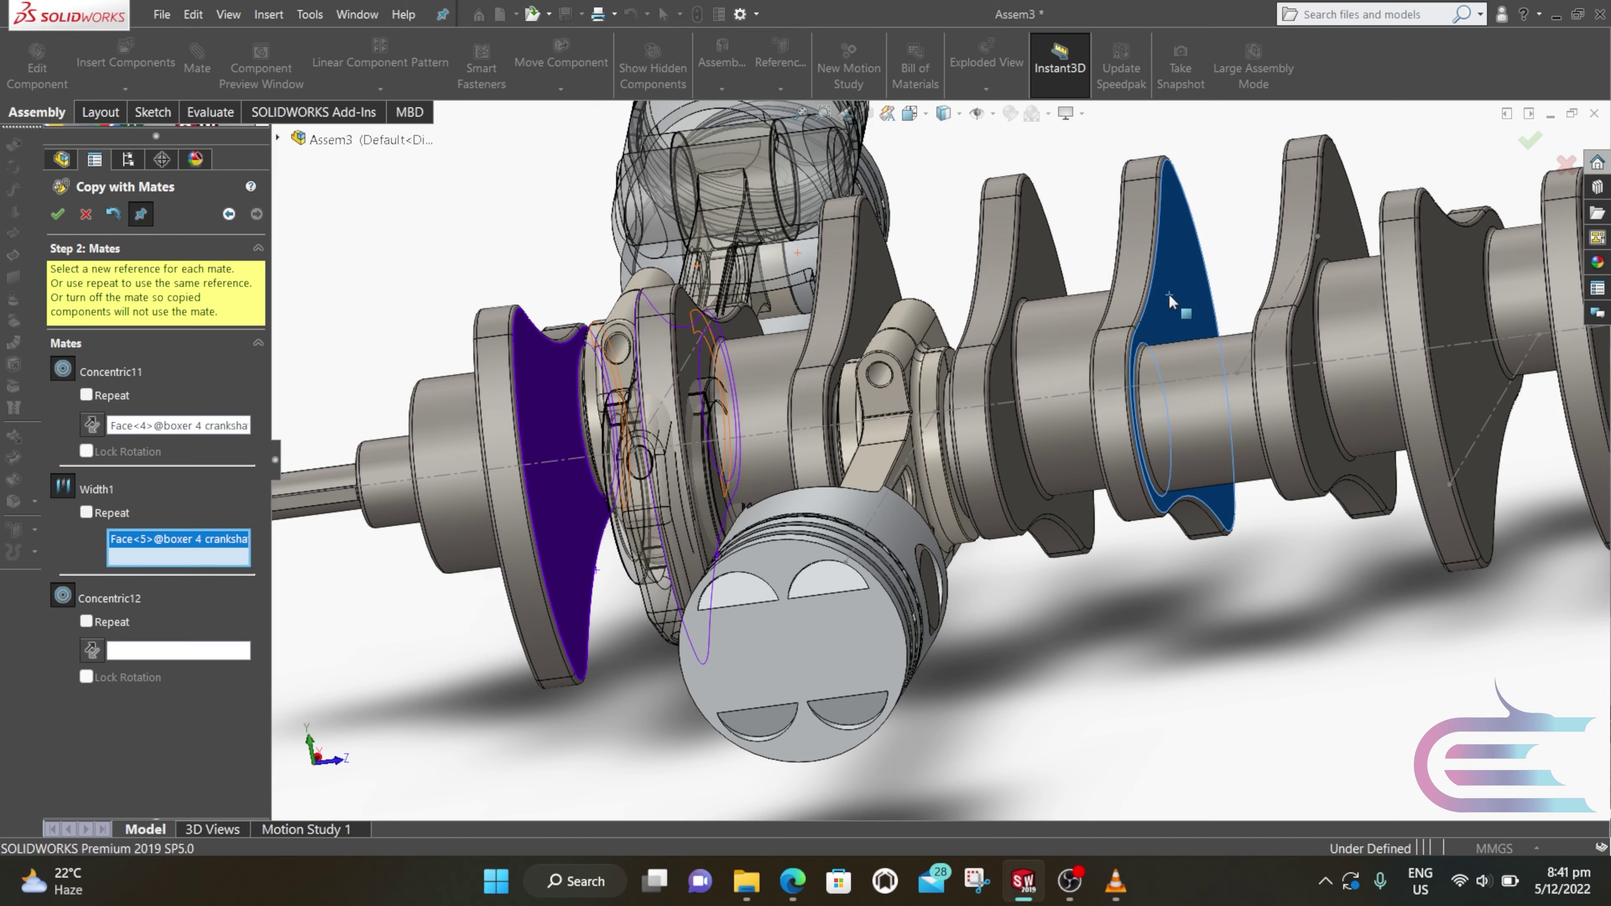
{"action": "left_click", "coordinate": [1278, 278]}
{"action": "scroll", "coordinate": [1277, 278], "scroll_direction": "down", "scroll_amount": 5}
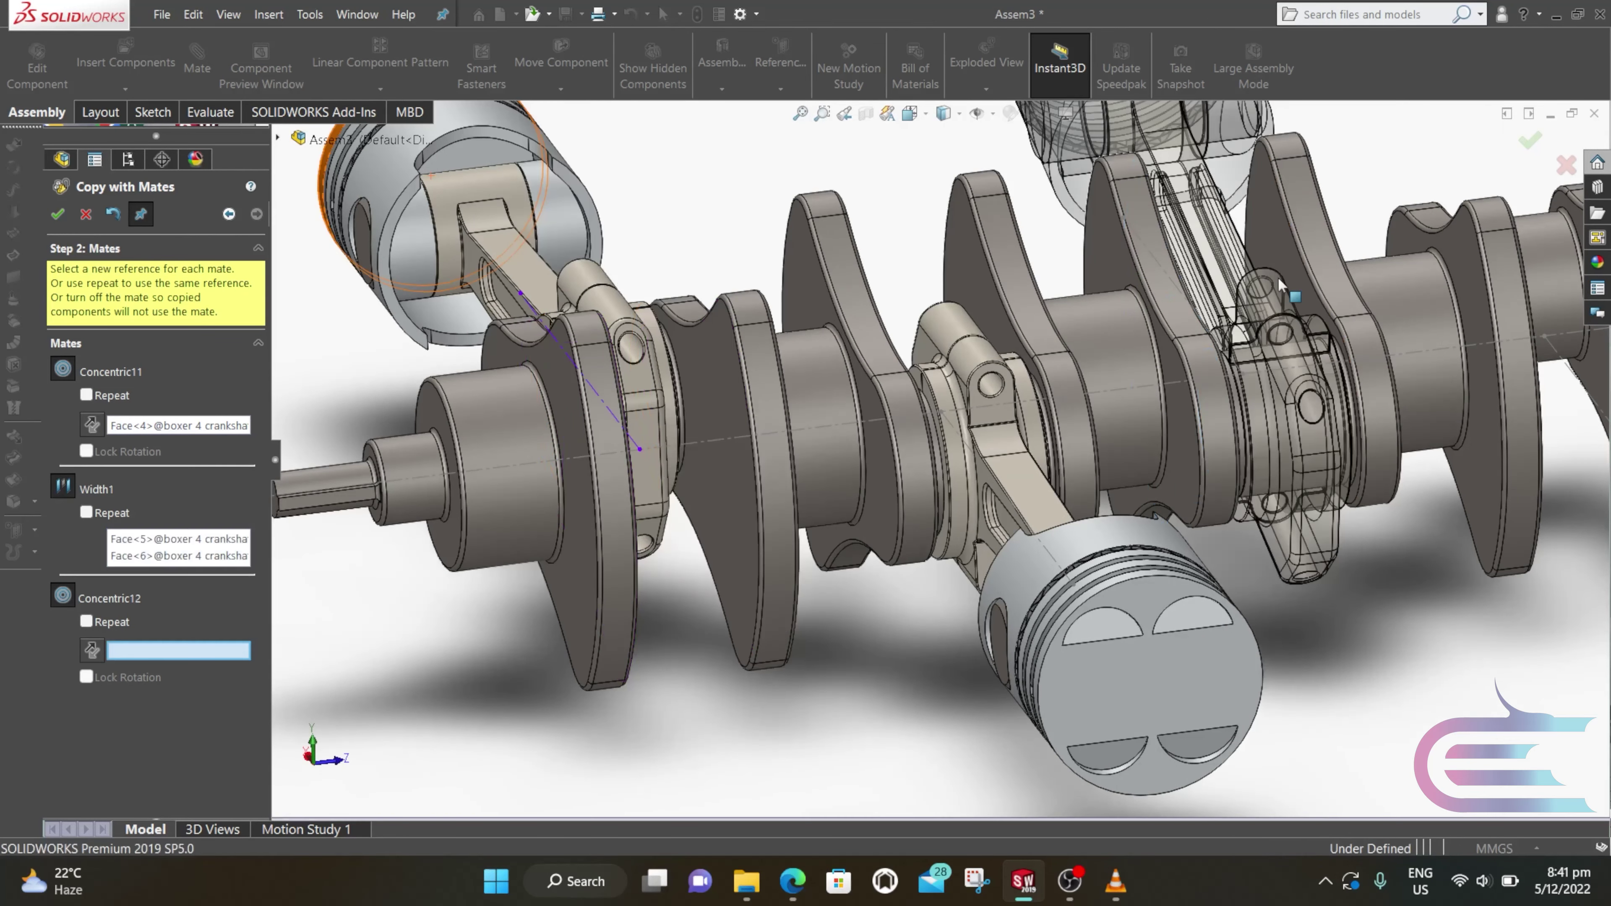
{"action": "scroll", "coordinate": [1268, 285], "scroll_direction": "down", "scroll_amount": 3}
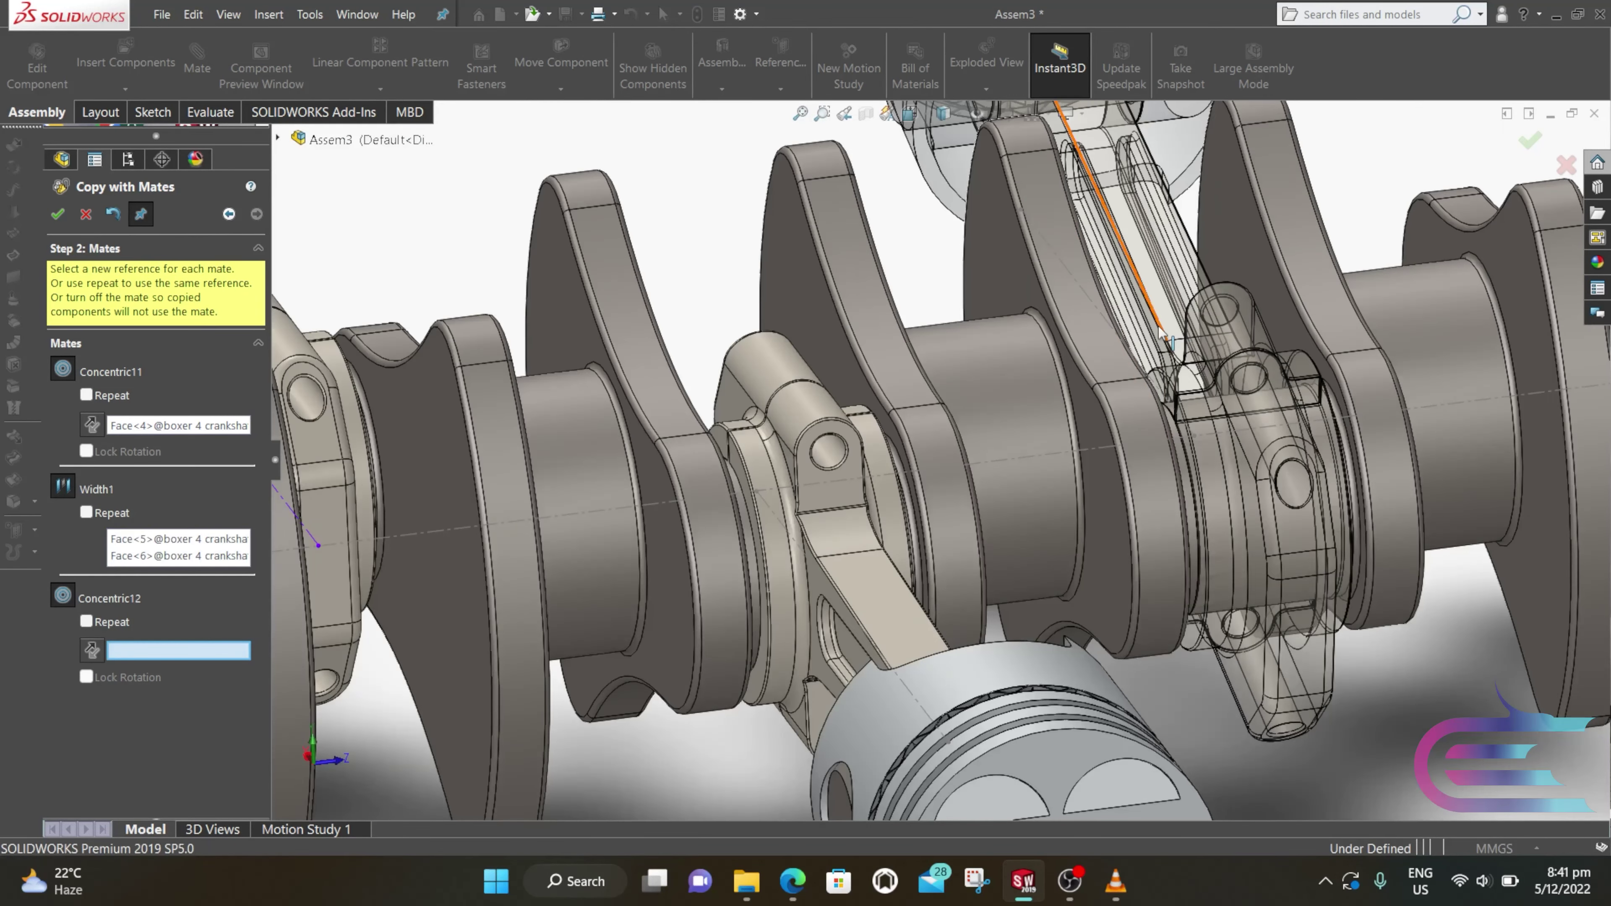
{"action": "left_click", "coordinate": [1090, 304]}
{"action": "scroll", "coordinate": [1088, 302], "scroll_direction": "up", "scroll_amount": 6}
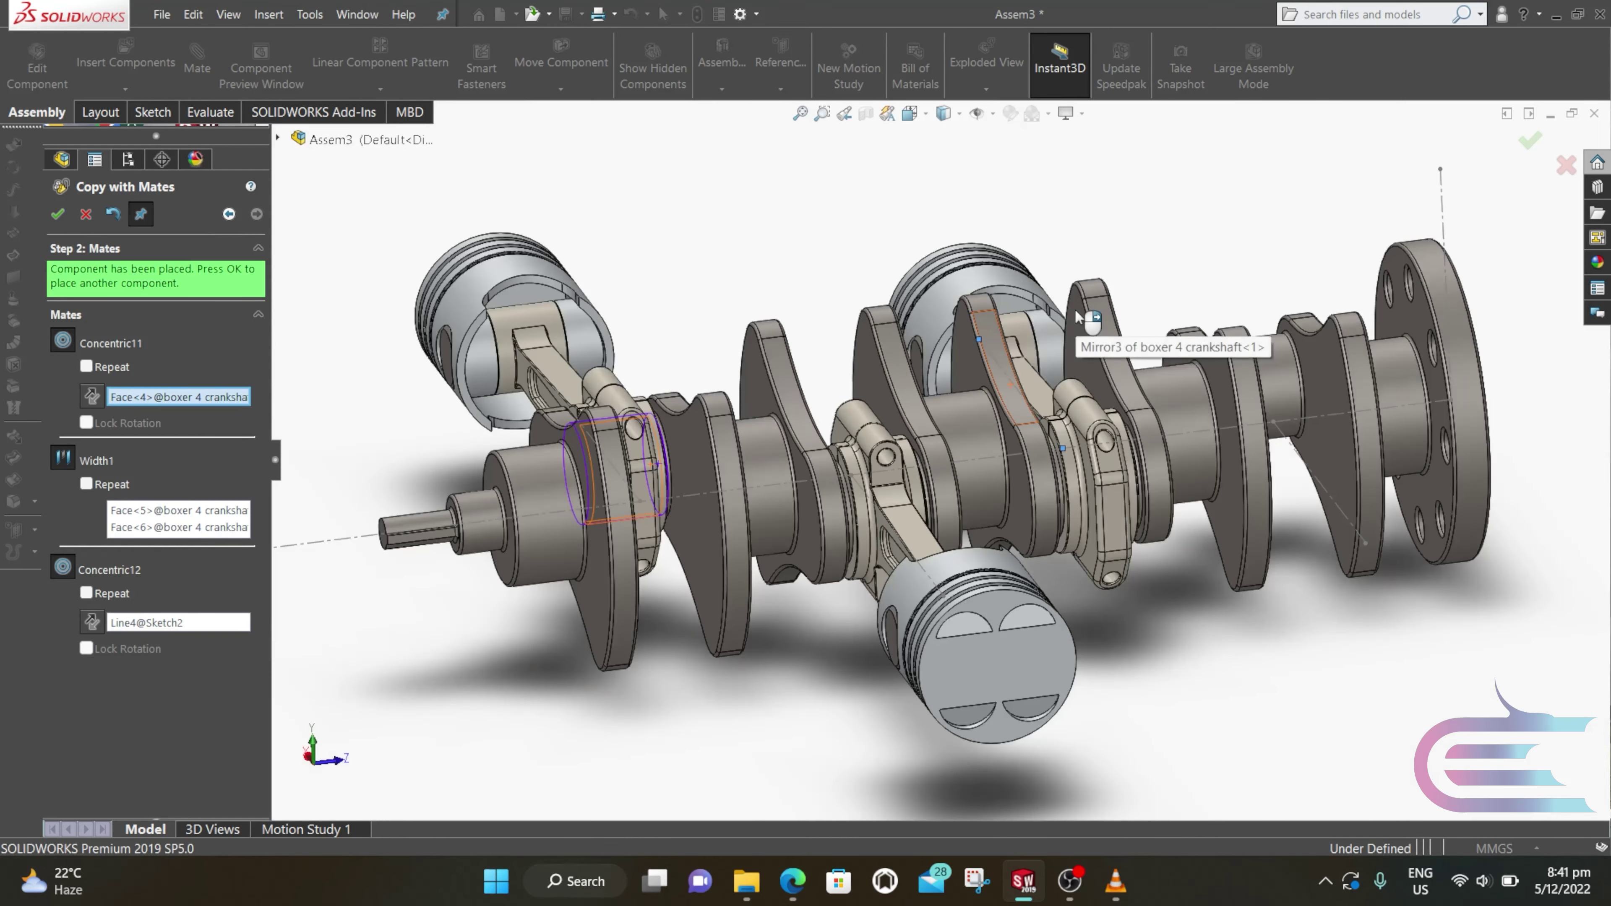
{"action": "left_click", "coordinate": [56, 214]}
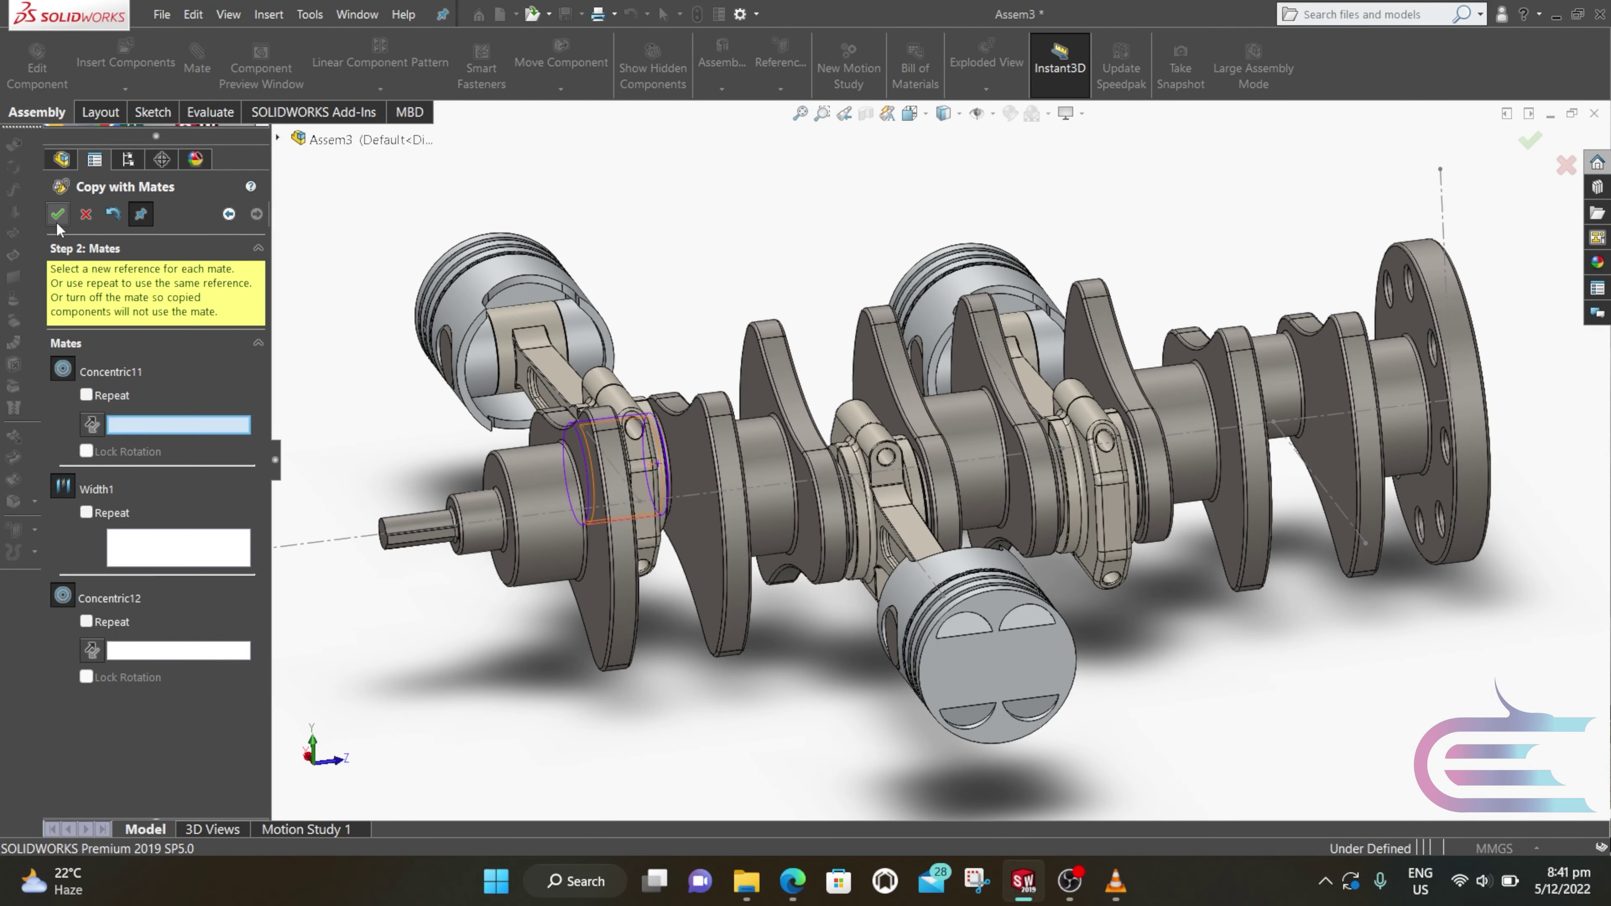
Step: Place the last piston set copy on the fourth crankpin, referencing its cylindrical face, the two adjacent web faces and Line5@Sketch2, and finish copying
{"action": "left_click", "coordinate": [1203, 395]}
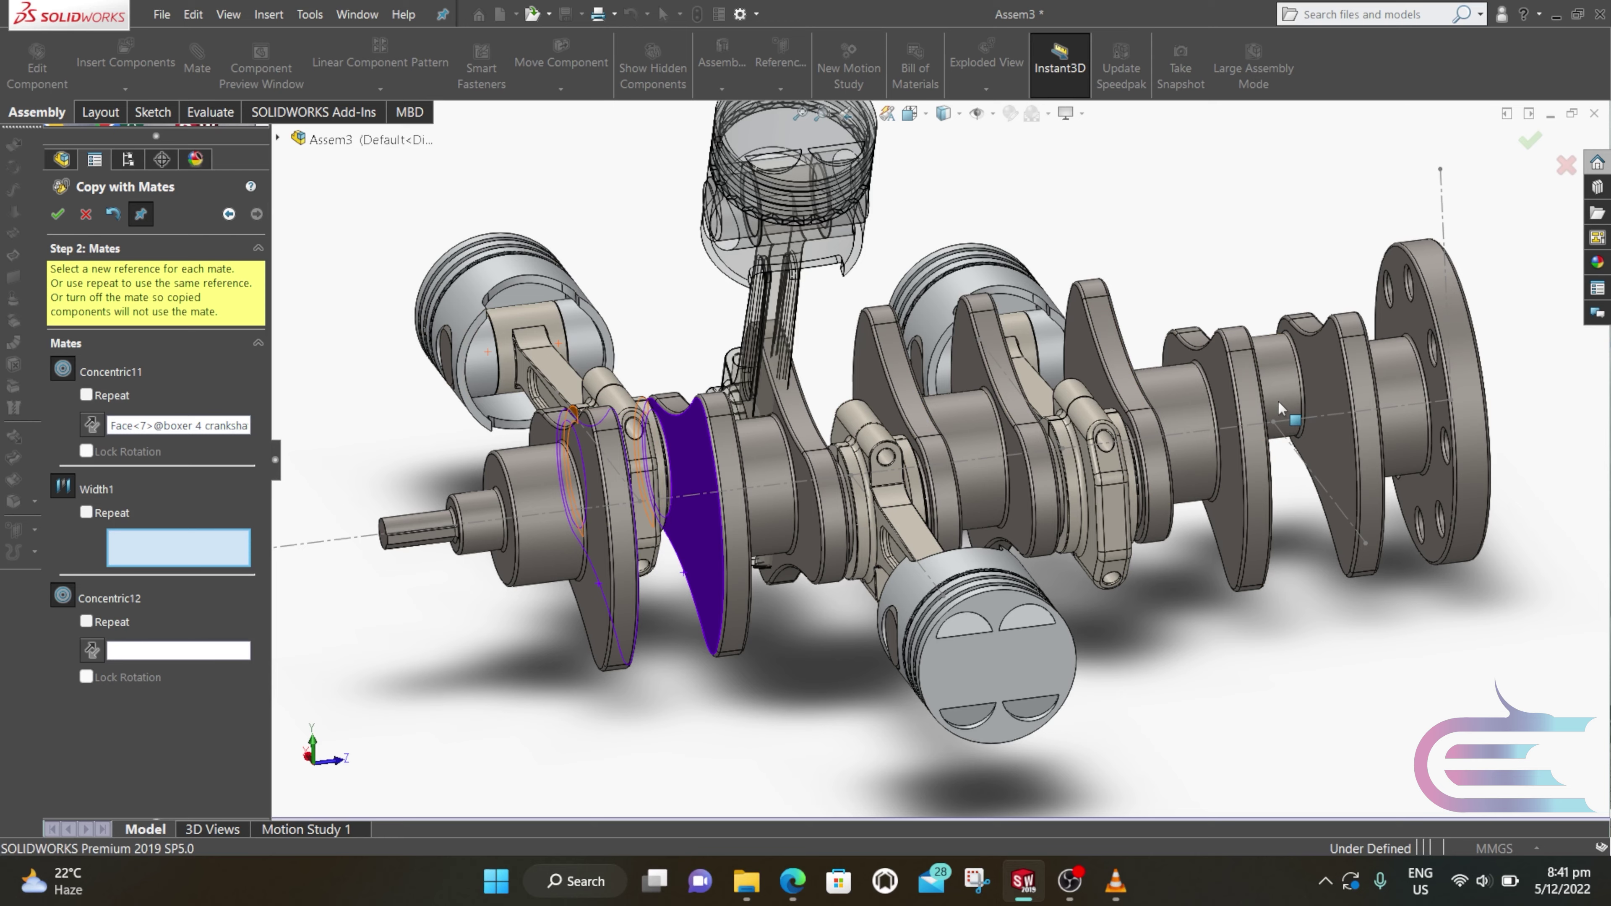
{"action": "scroll", "coordinate": [1278, 400], "scroll_direction": "down", "scroll_amount": 3}
{"action": "left_click", "coordinate": [1317, 380]}
{"action": "middle_click_drag", "start_coordinate": [1317, 381], "coordinate": [1236, 378]}
{"action": "left_click", "coordinate": [1206, 380]}
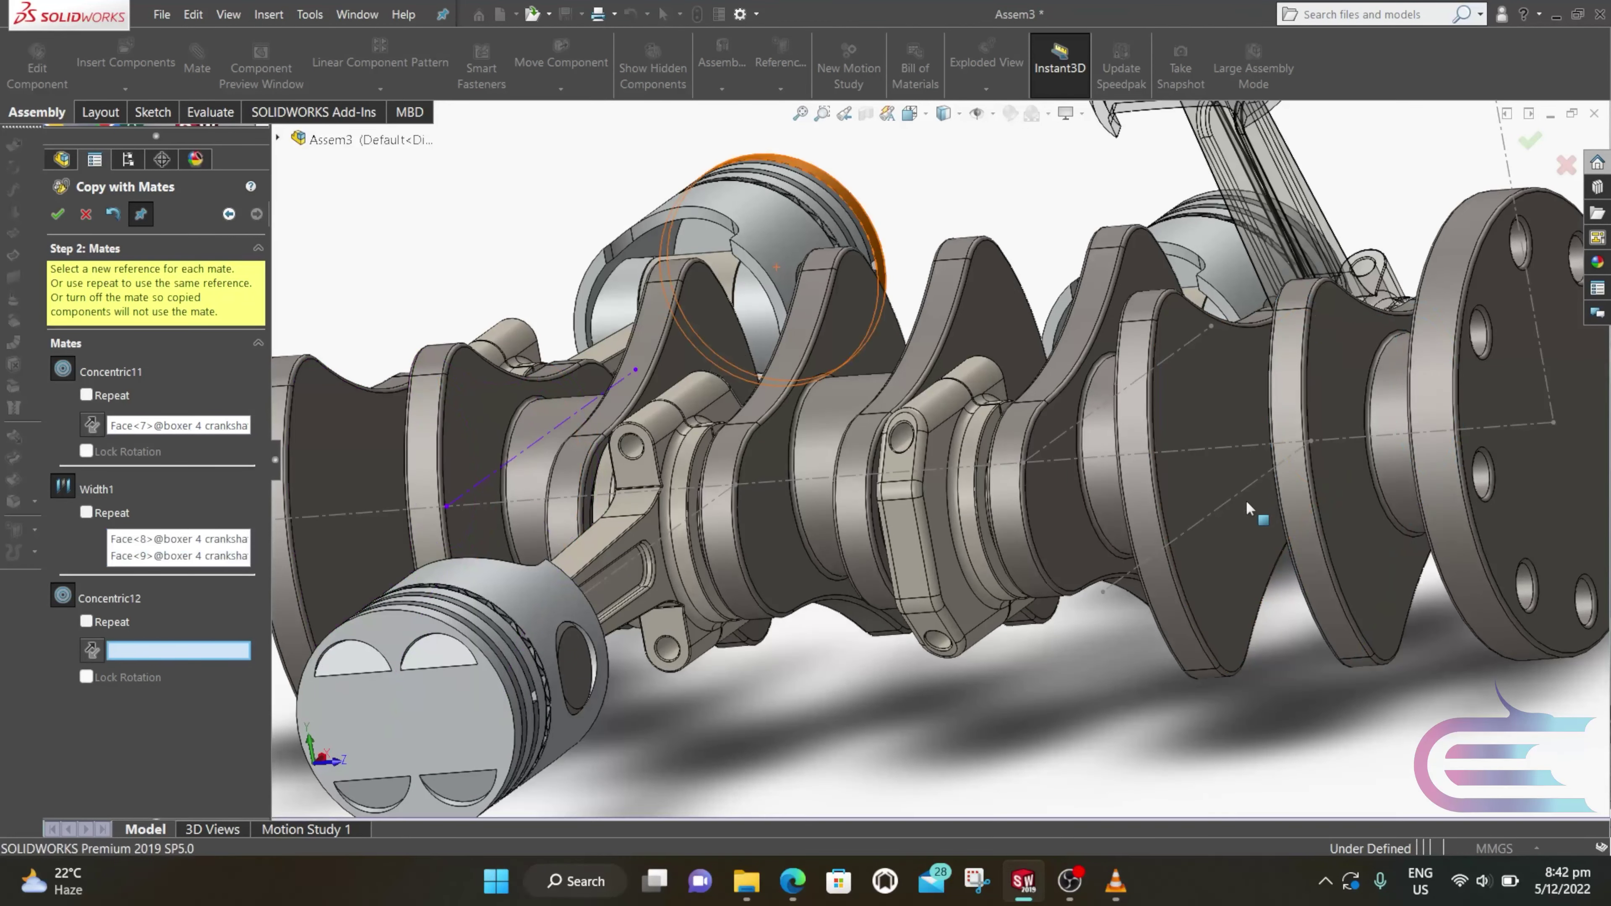
{"action": "left_click", "coordinate": [1219, 508]}
{"action": "scroll", "coordinate": [1218, 508], "scroll_direction": "up", "scroll_amount": 3}
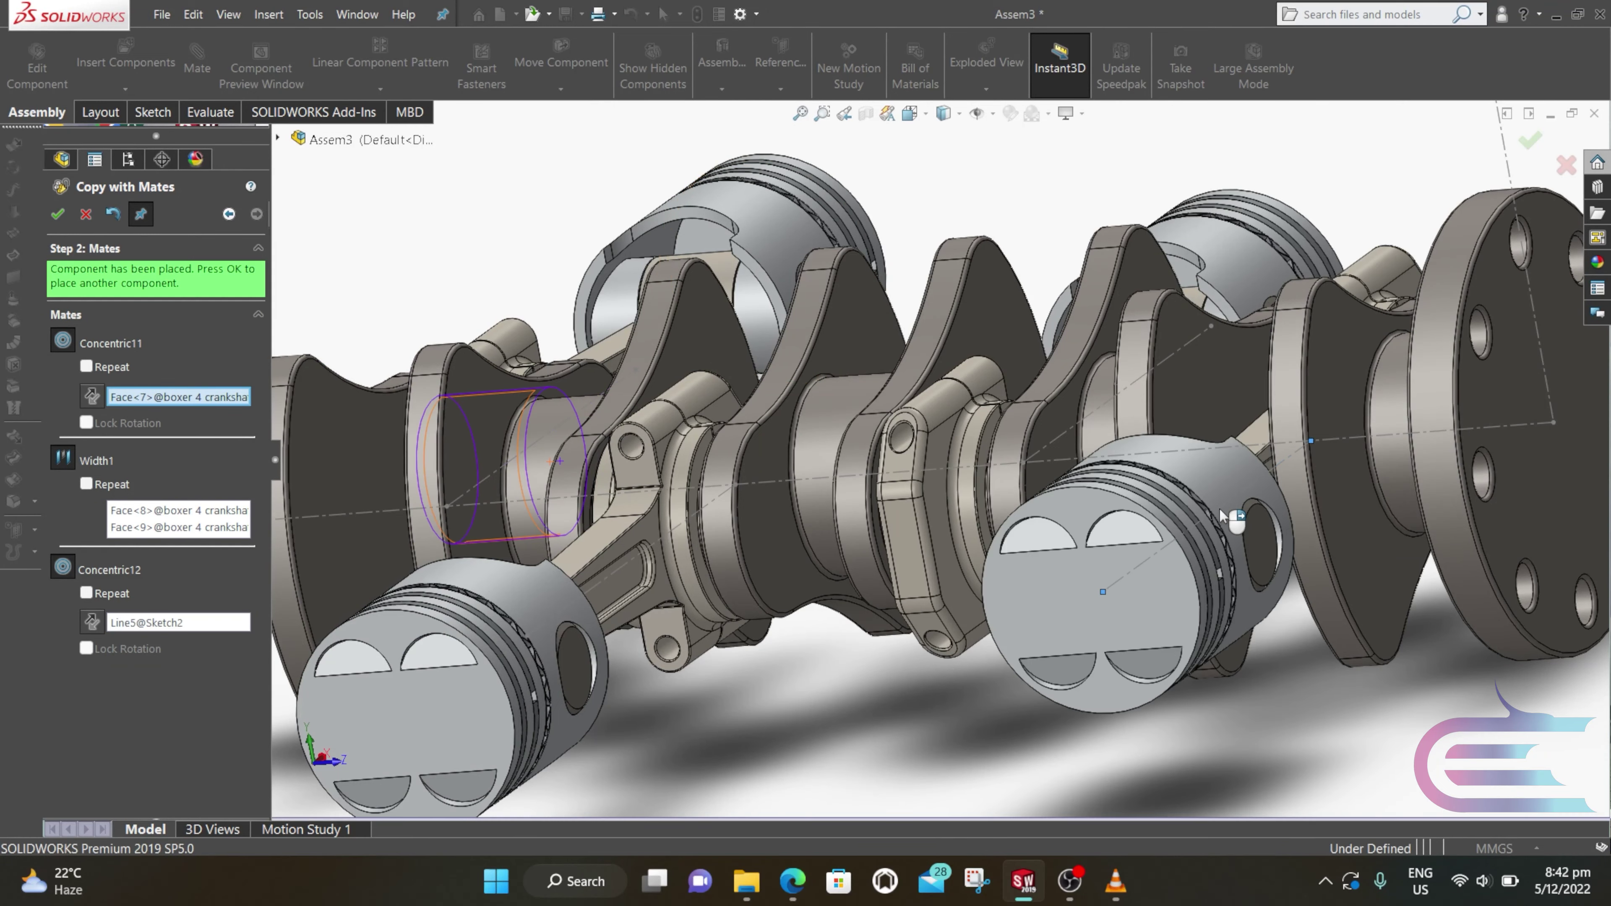
{"action": "mouse_move", "coordinate": [1218, 508]}
{"action": "middle_mouse_down"}
{"action": "mouse_move", "coordinate": [1263, 489]}
{"action": "mouse_move", "coordinate": [1363, 511]}
{"action": "mouse_move", "coordinate": [1328, 539]}
{"action": "middle_mouse_up"}
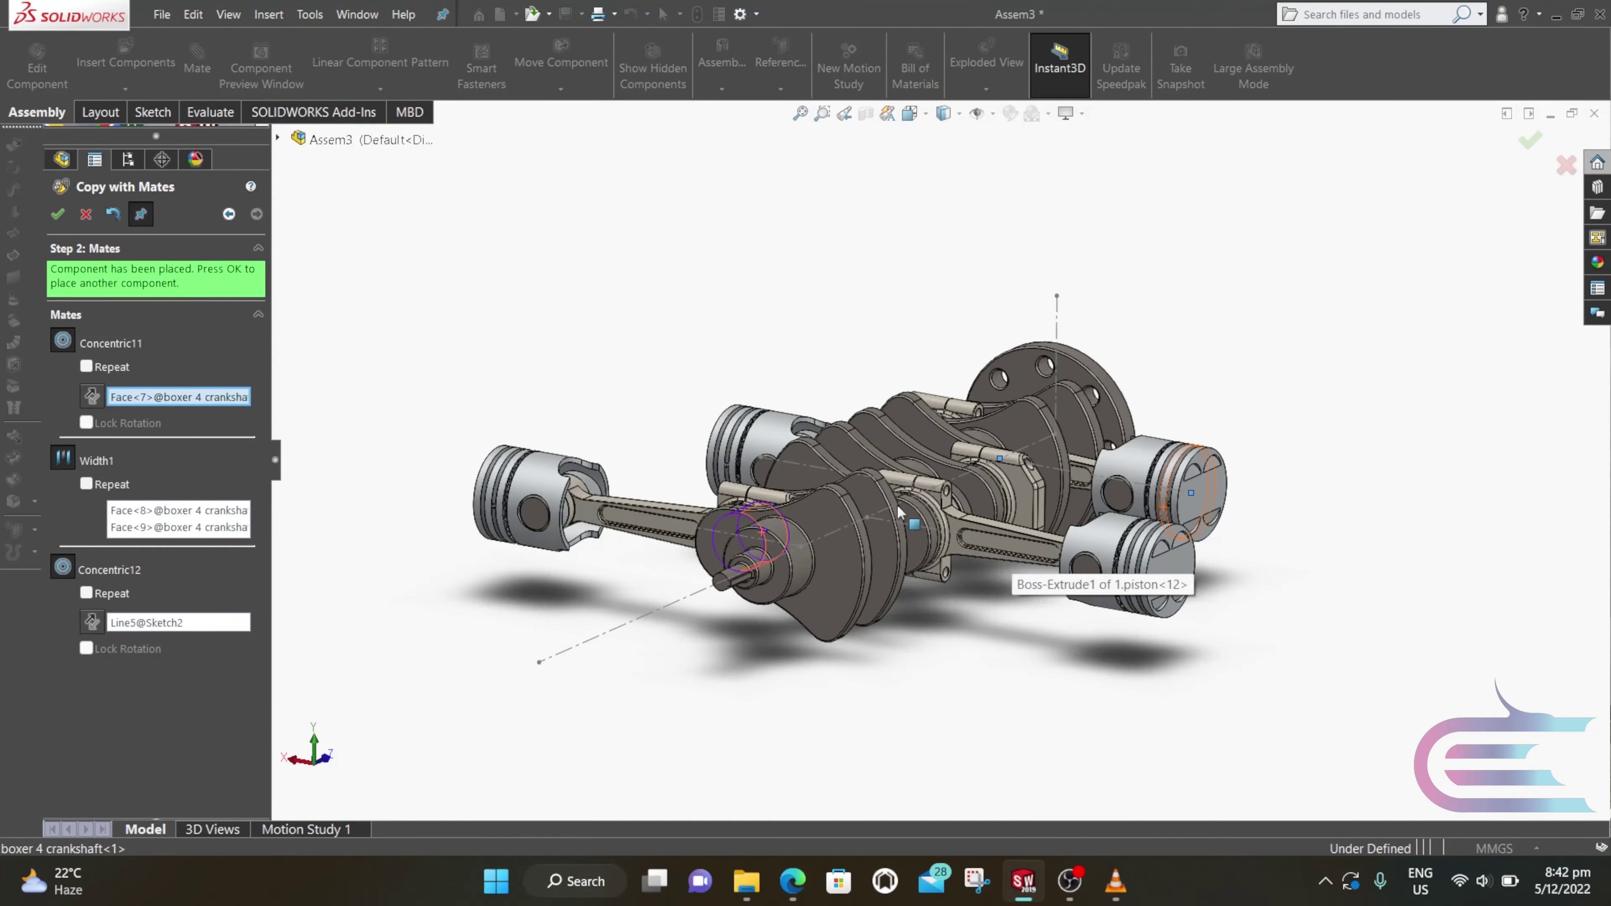
{"action": "middle_click_drag", "start_coordinate": [1012, 549], "coordinate": [875, 609]}
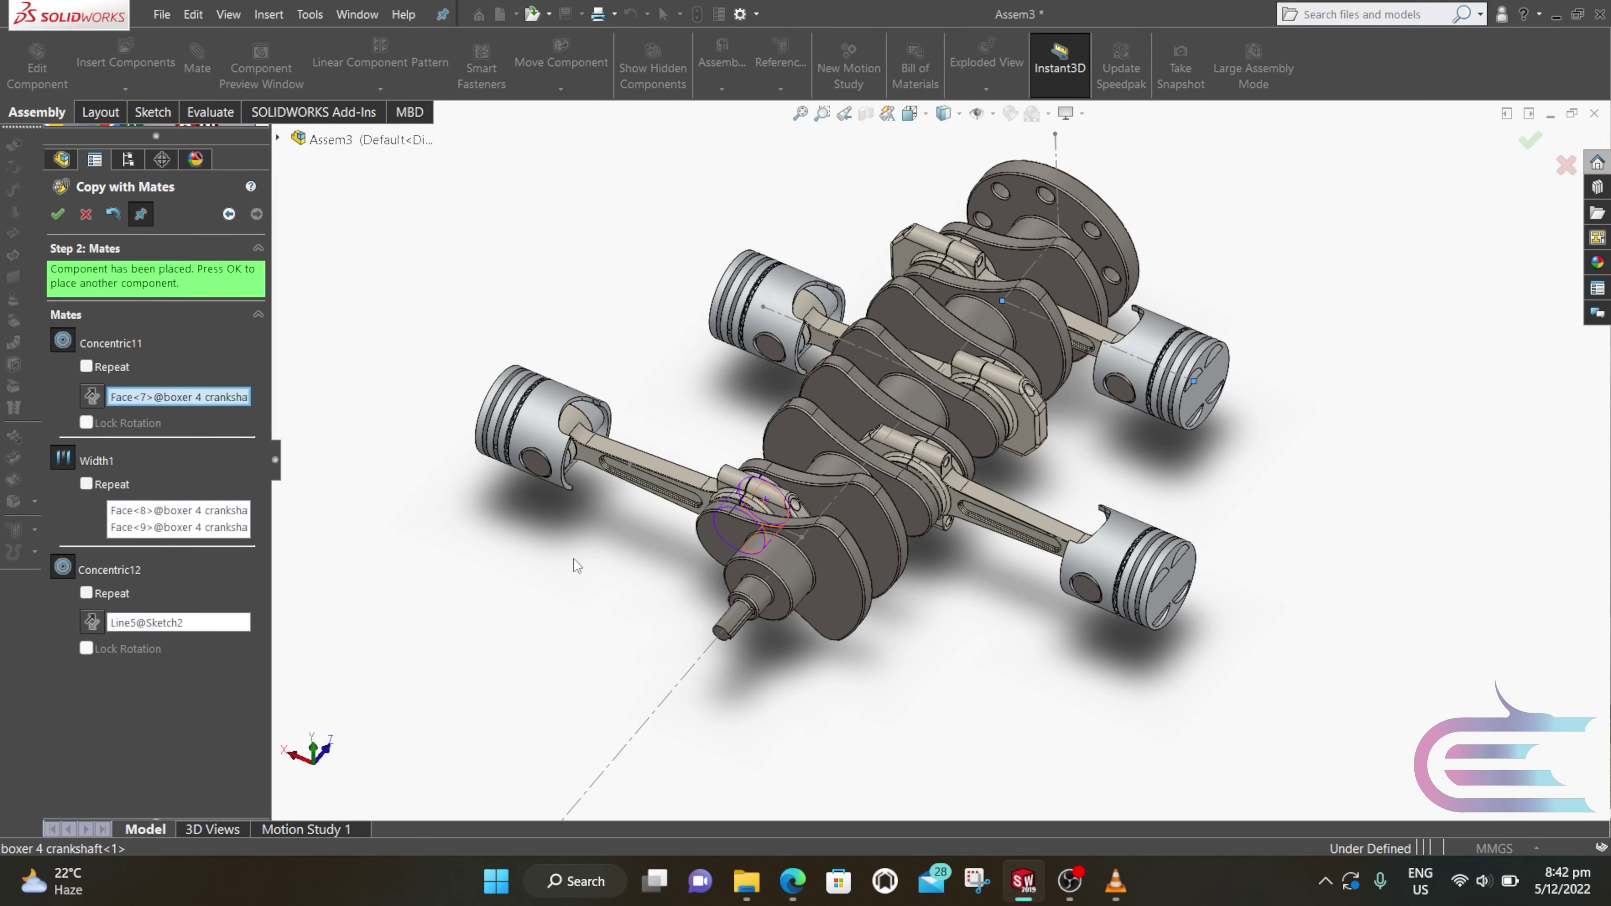
{"action": "left_click", "coordinate": [58, 216]}
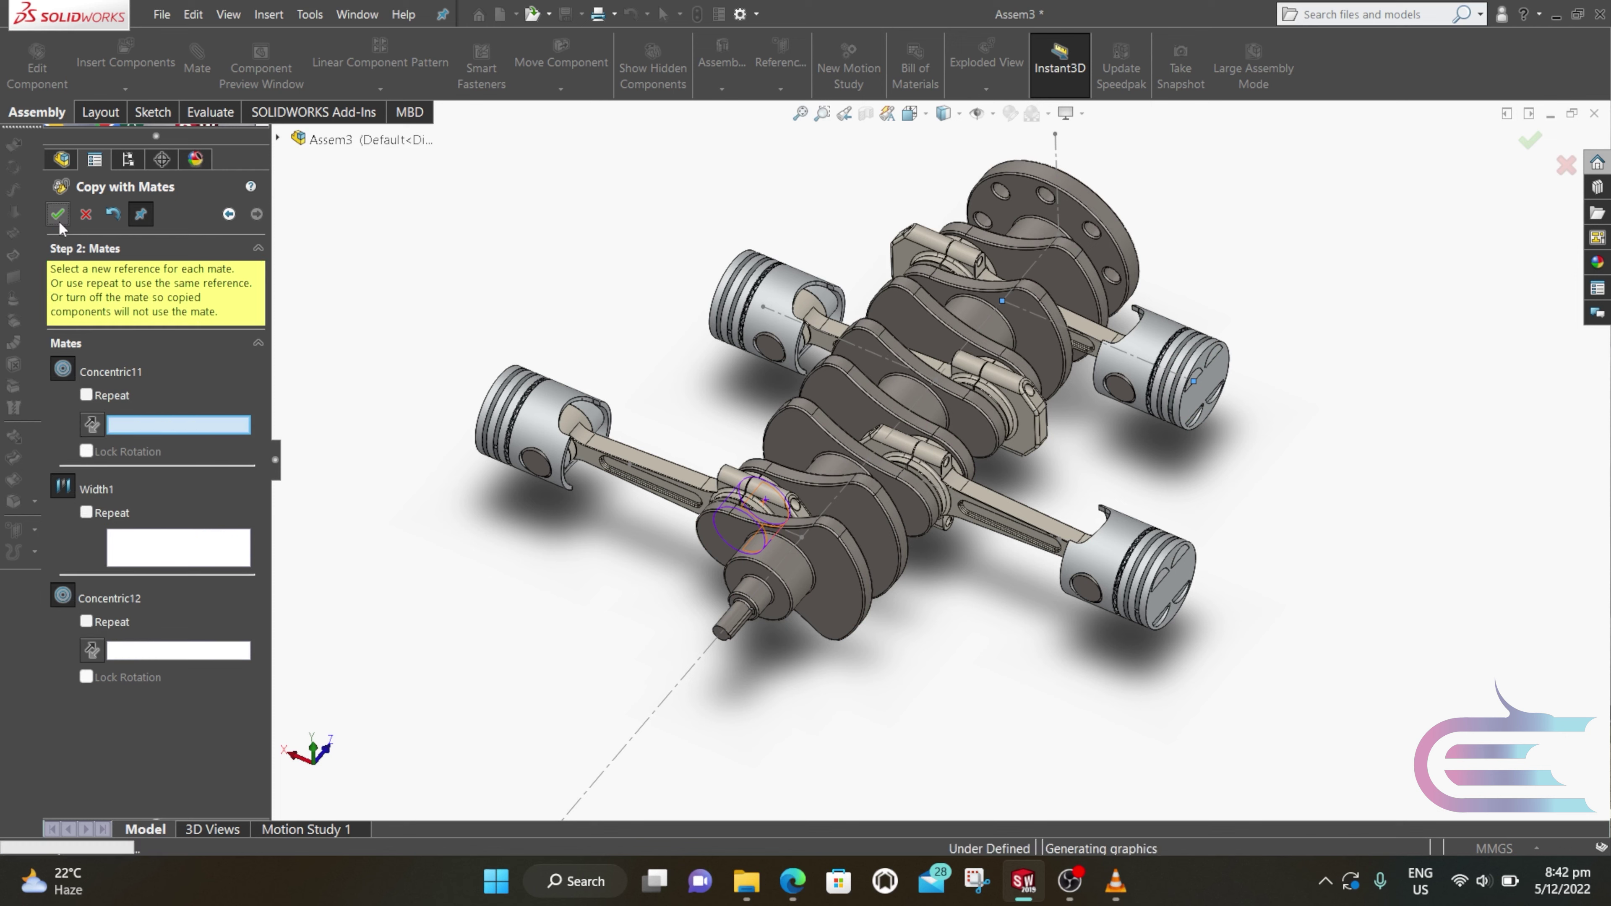
{"action": "left_click", "coordinate": [85, 214]}
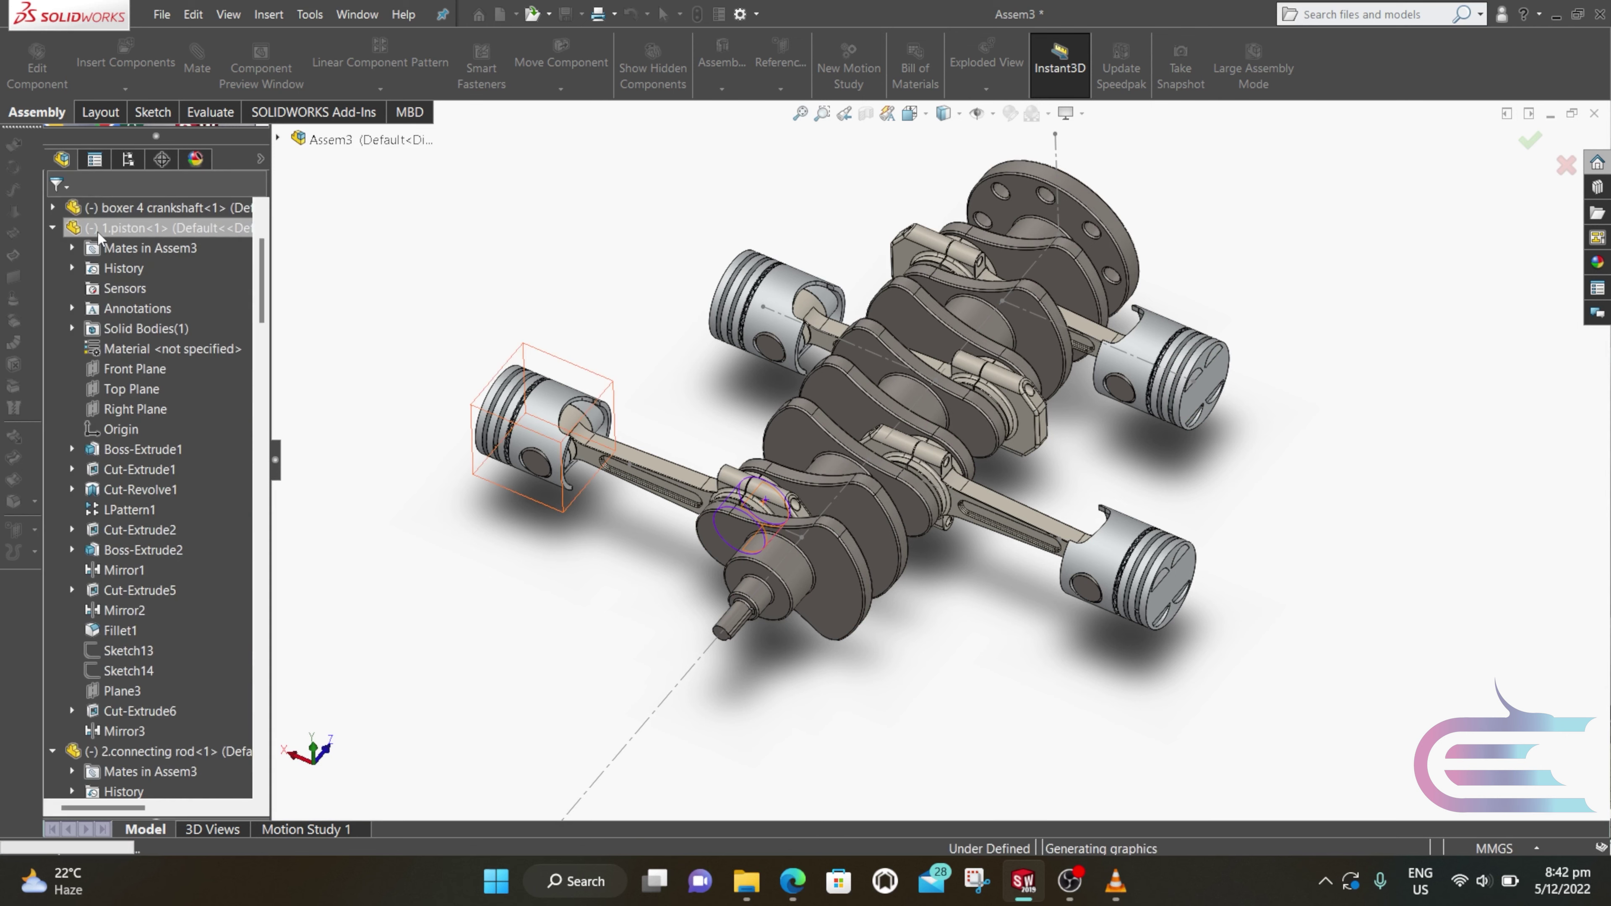
Step: Turn the crankshaft back and forth to check the motion of all four pistons and connecting rods
{"action": "scroll", "coordinate": [843, 332], "scroll_direction": "up", "scroll_amount": 2}
{"action": "scroll", "coordinate": [844, 332], "scroll_direction": "down", "scroll_amount": 2}
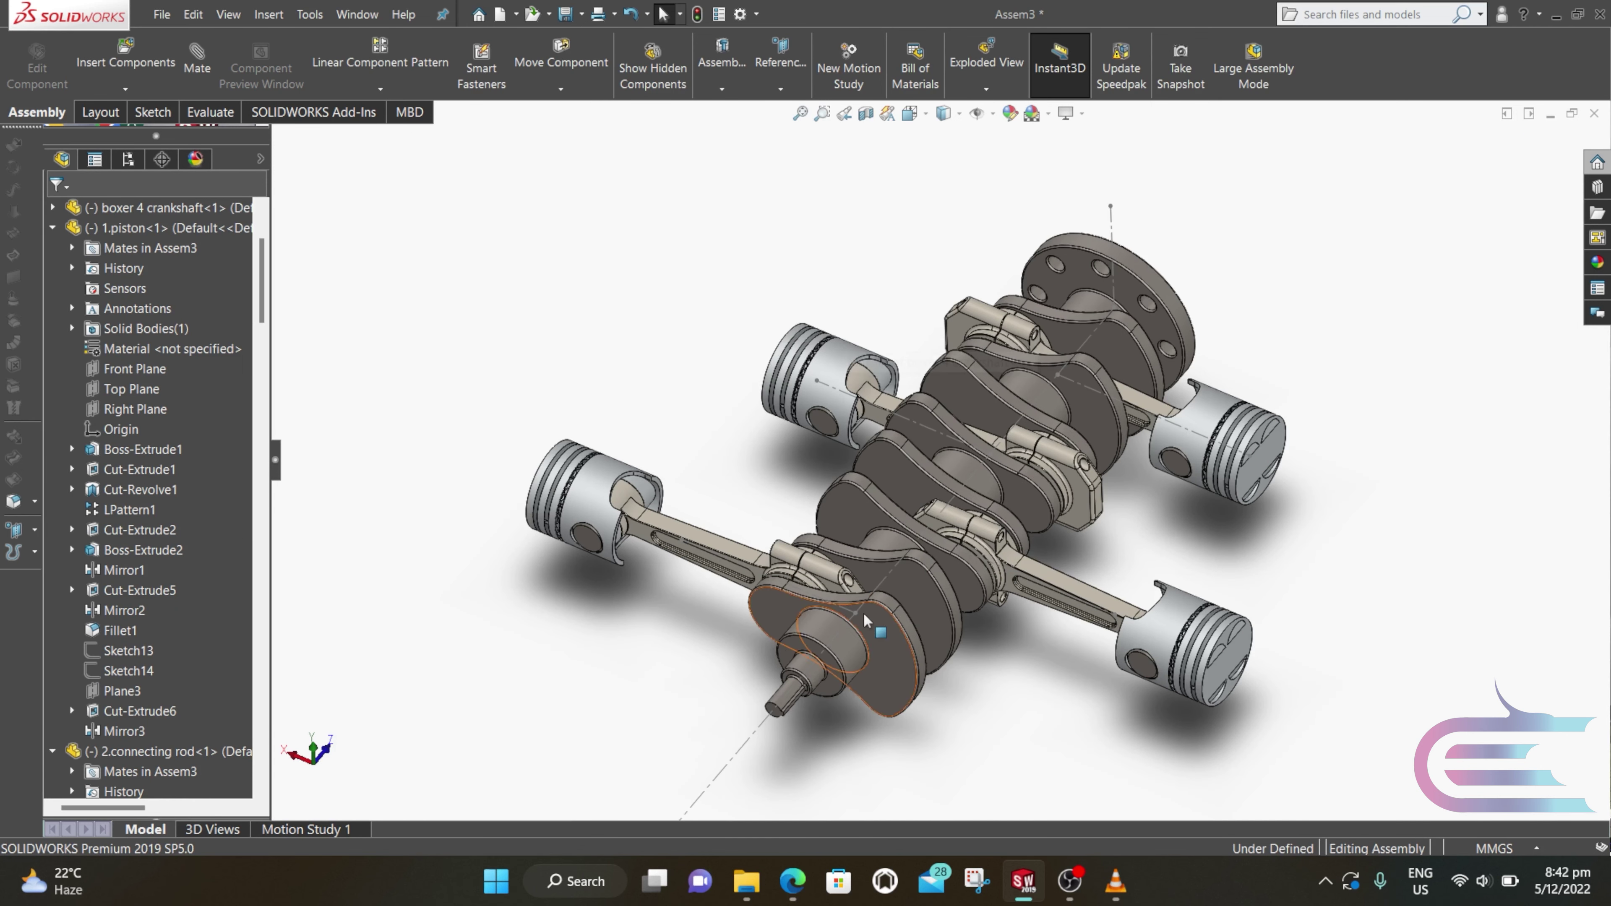
{"action": "left_click", "coordinate": [779, 575]}
{"action": "left_click_drag", "start_coordinate": [779, 575], "coordinate": [911, 602]}
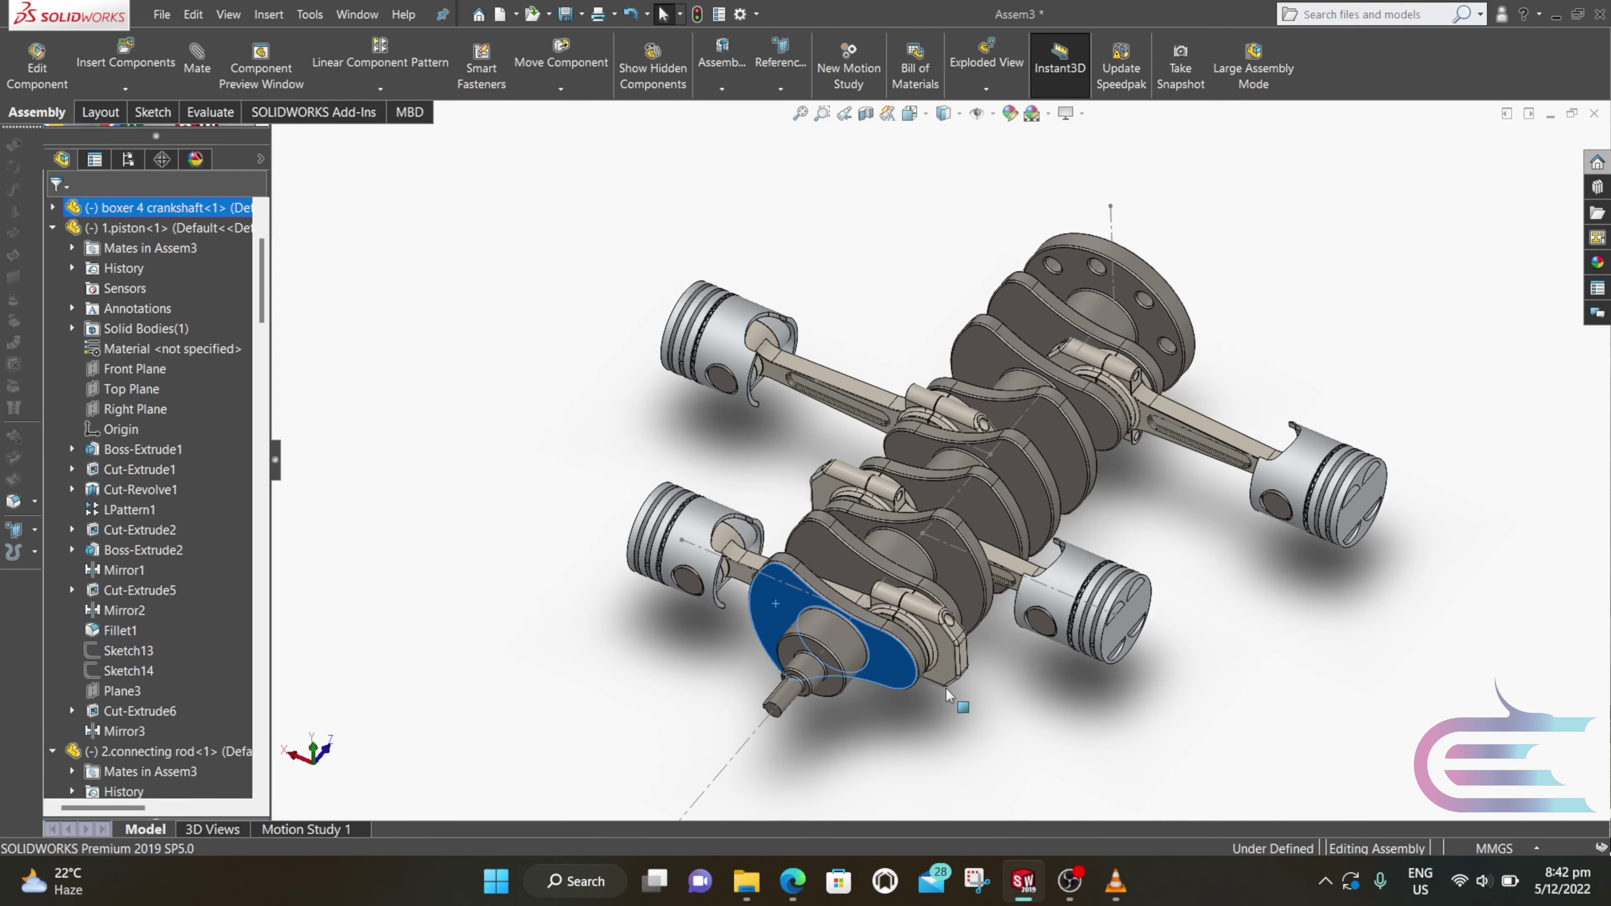
{"action": "left_click_drag", "start_coordinate": [900, 790], "coordinate": [856, 814]}
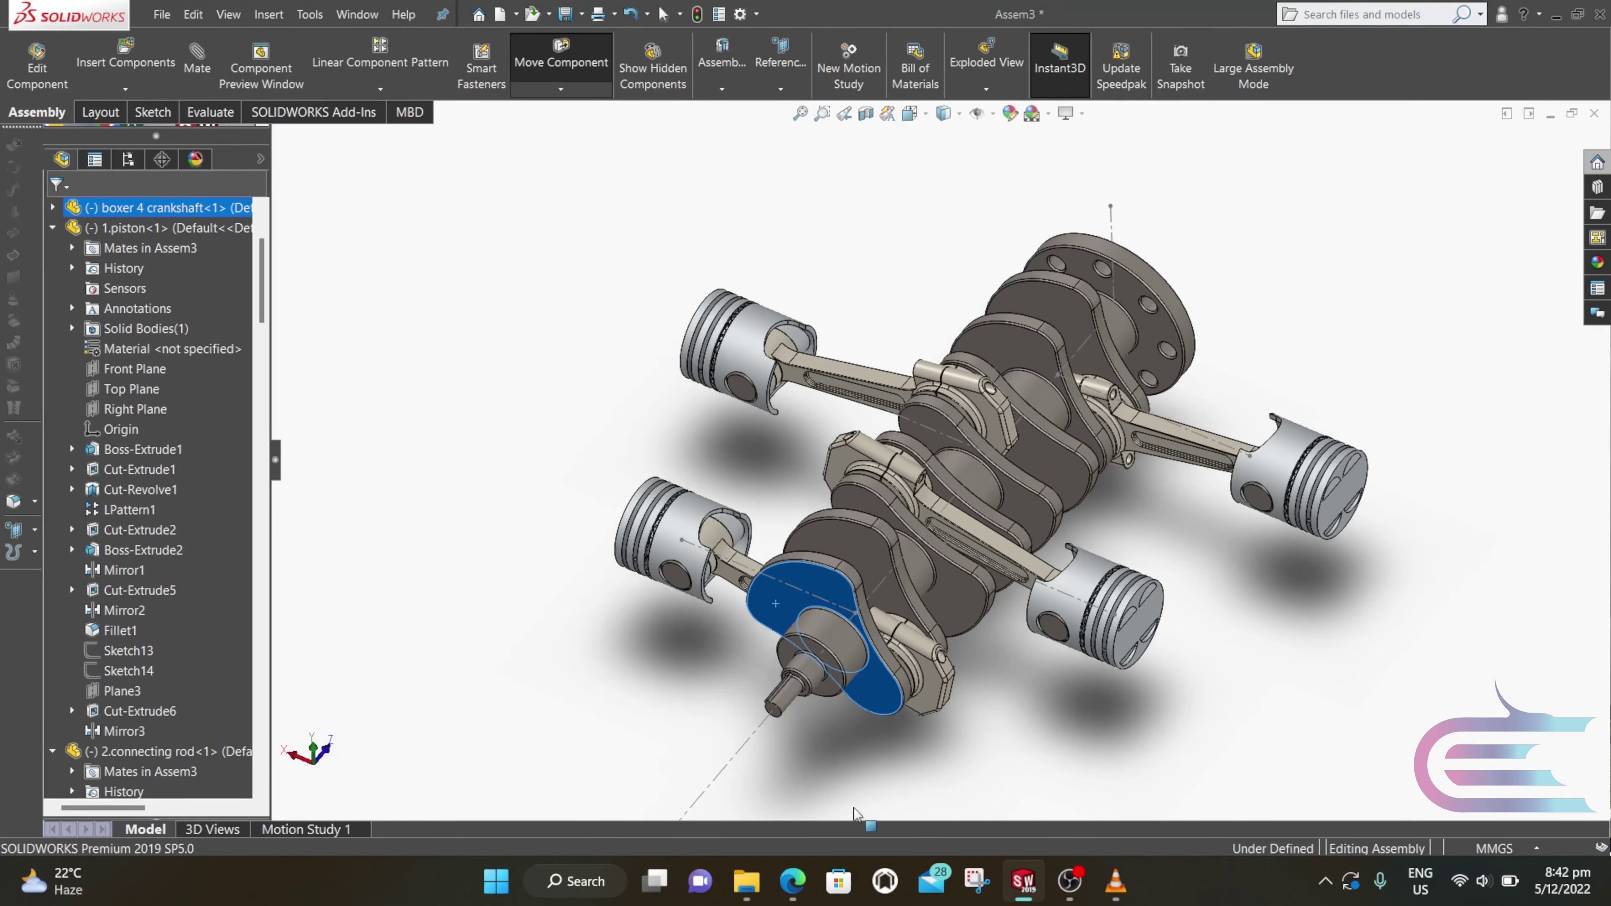
{"action": "left_click_drag", "start_coordinate": [728, 811], "coordinate": [878, 729]}
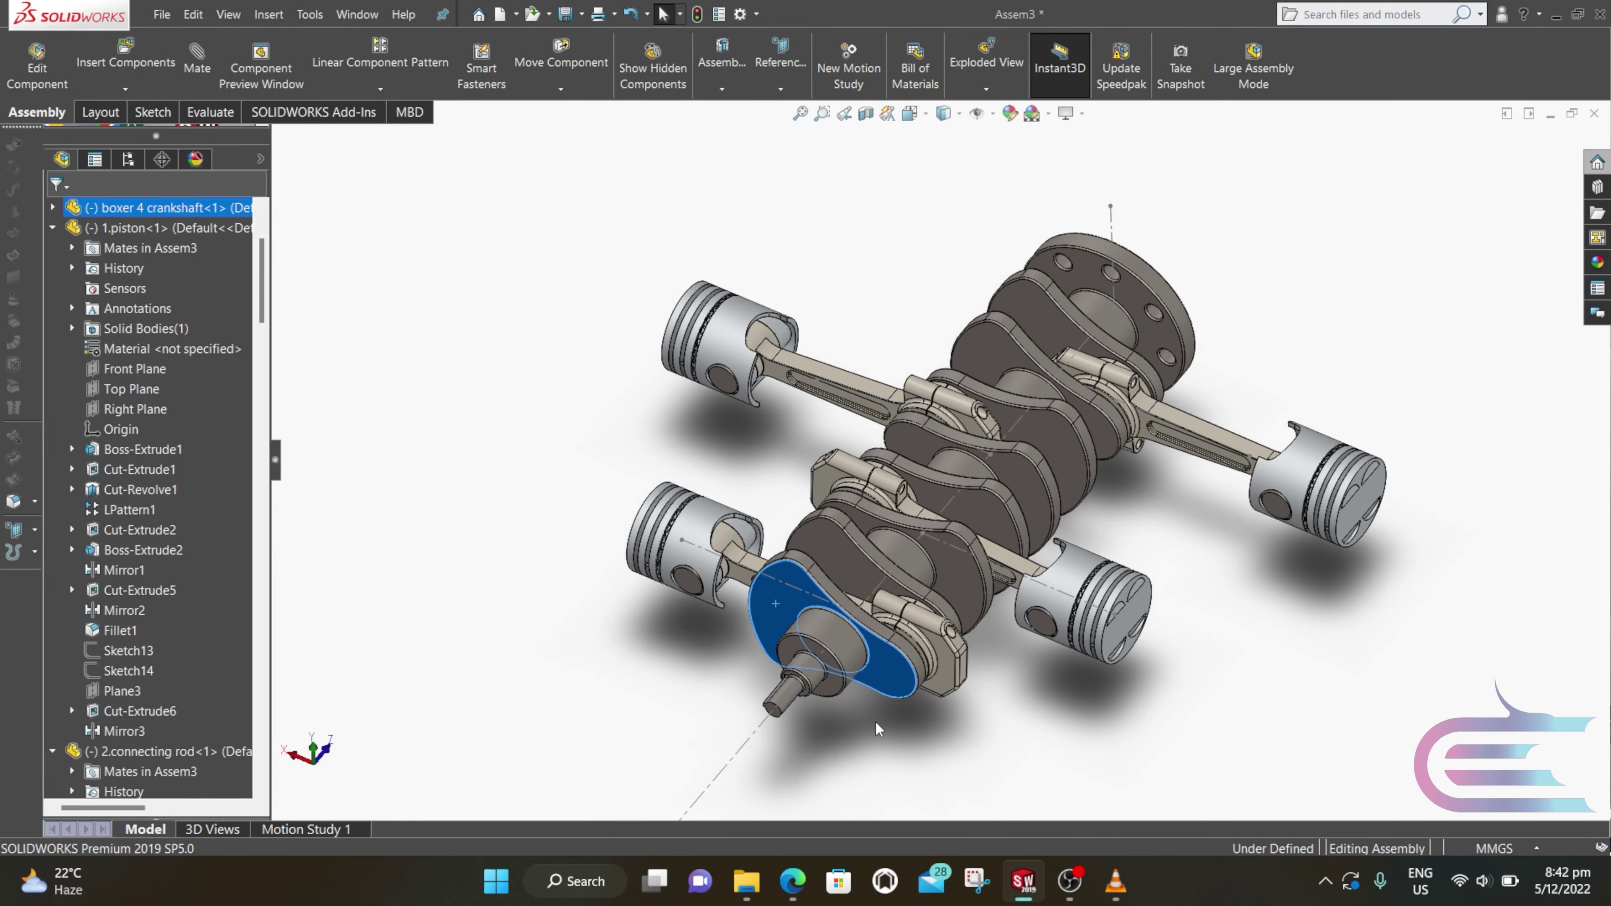
Step: Save the engine assembly as Assem3 in the Boxer 4 folder
{"action": "left_click", "coordinate": [163, 17]}
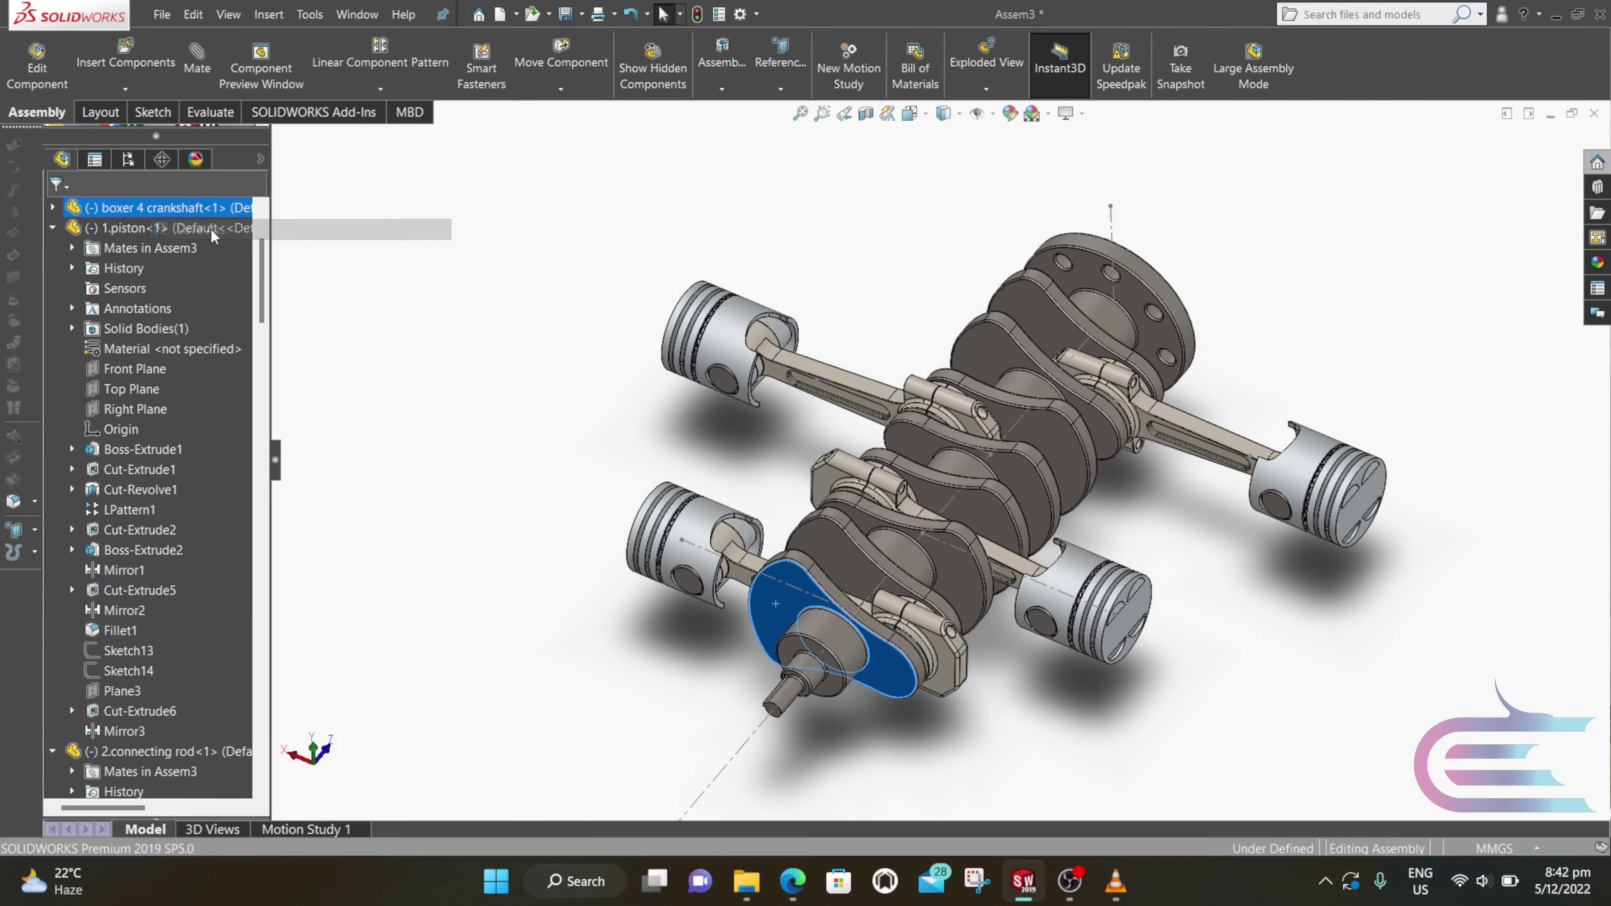
{"action": "left_click", "coordinate": [210, 229]}
{"action": "left_click", "coordinate": [747, 360]}
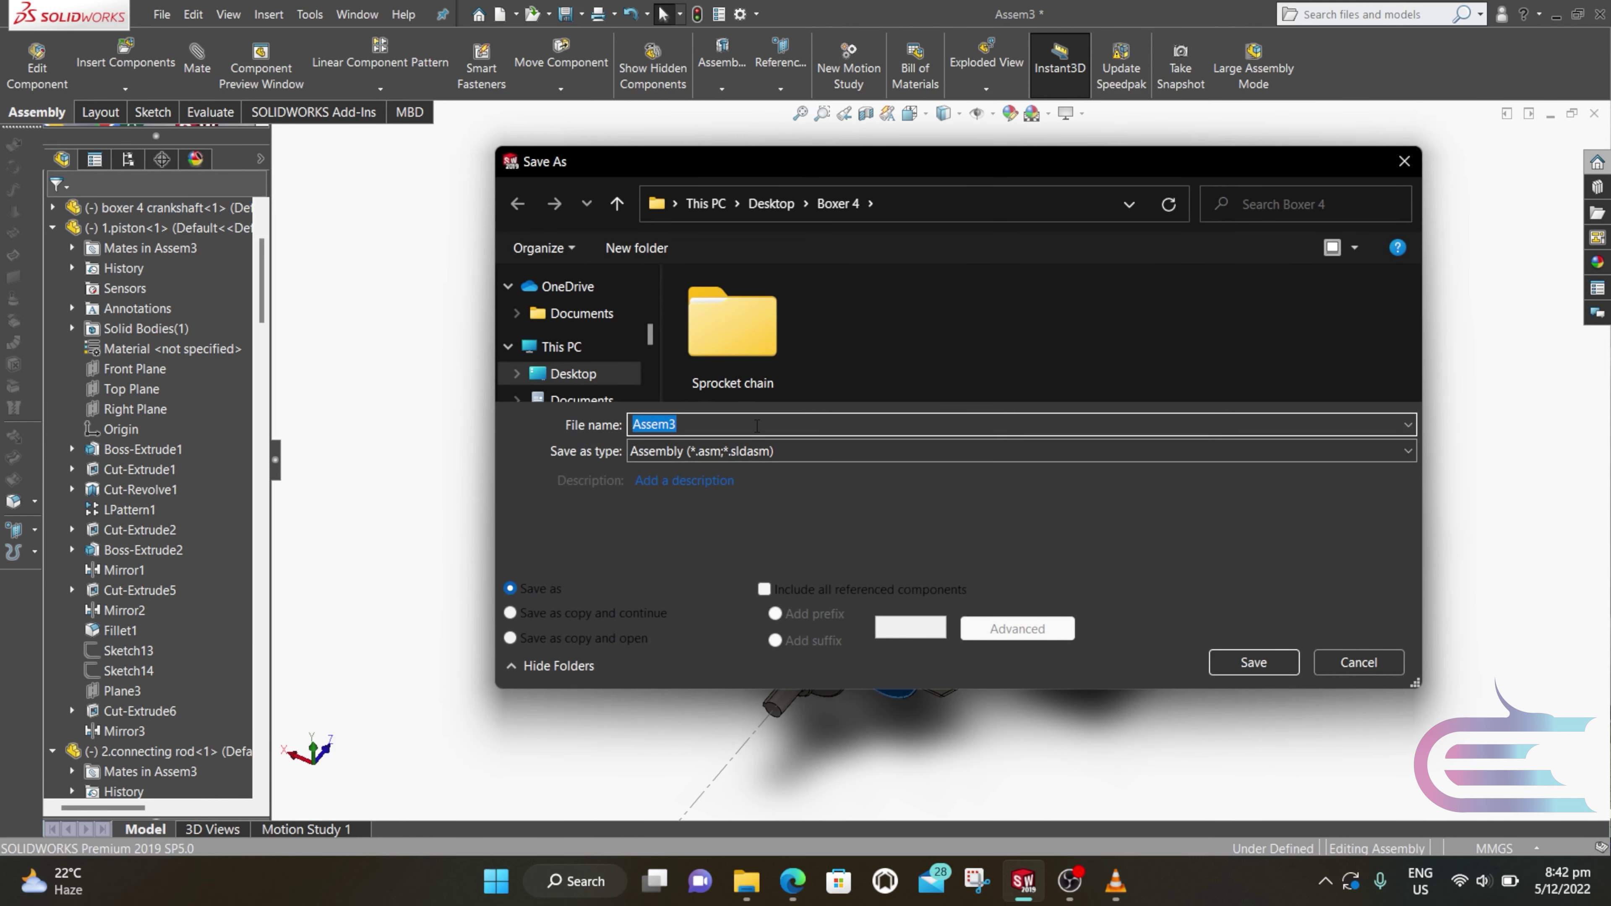
{"action": "left_click", "coordinate": [1248, 657]}
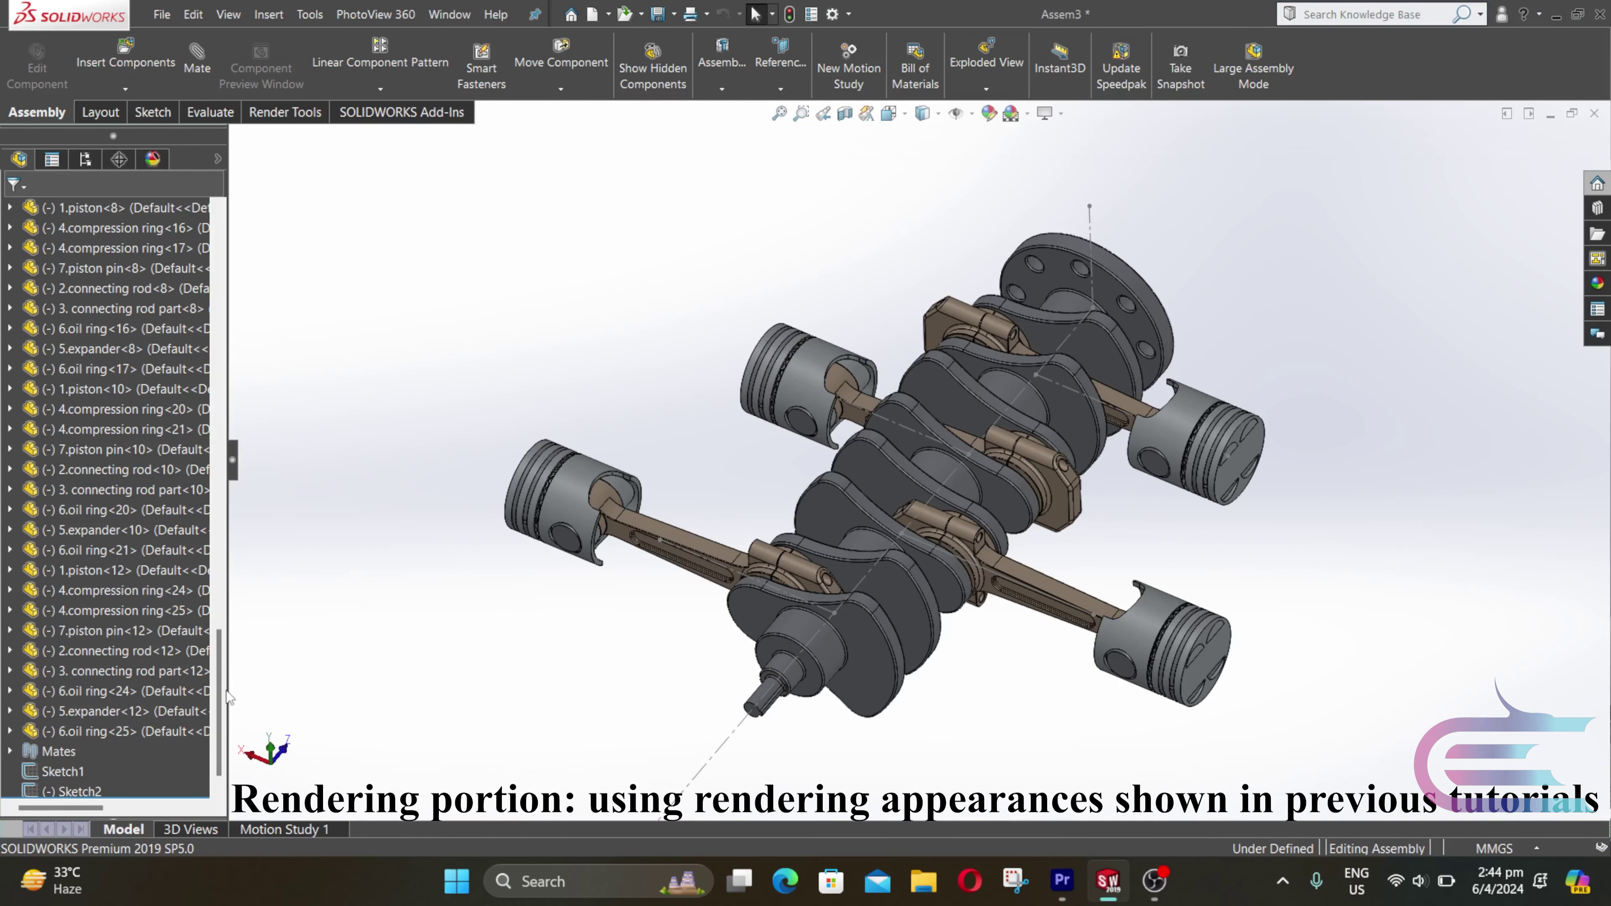
Step: Hide Sketch1 and Sketch2 in the engine assembly
{"action": "scroll", "coordinate": [199, 750], "scroll_direction": "down", "scroll_amount": 1}
{"action": "left_click", "coordinate": [84, 769]}
{"action": "left_click", "coordinate": [68, 753], "text": "ctrl"}
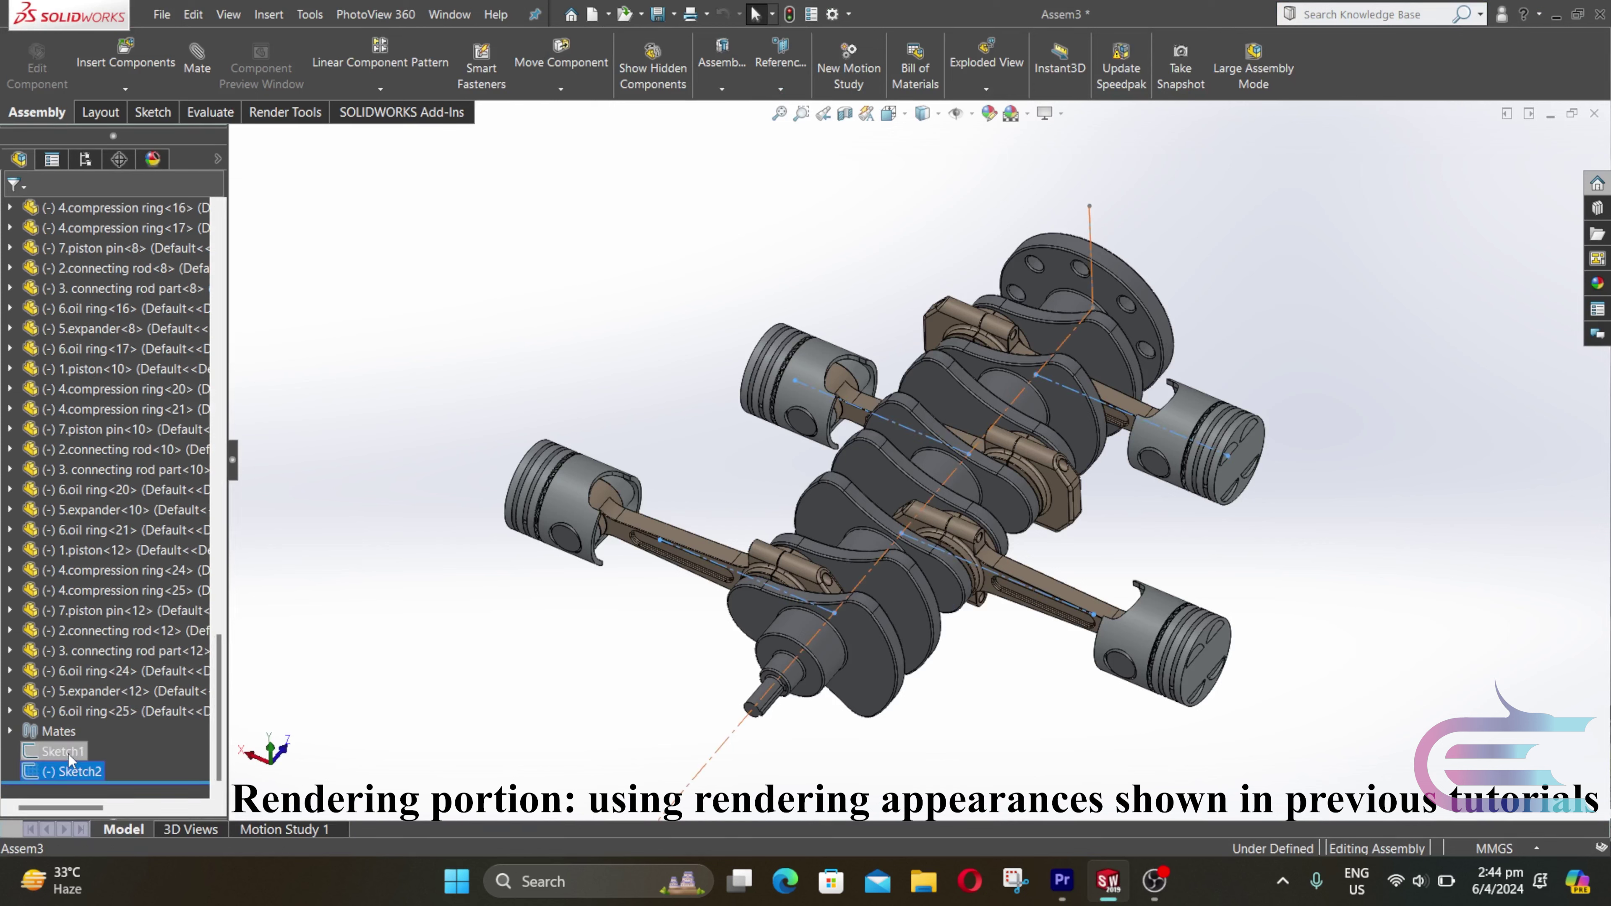
{"action": "right_click", "coordinate": [68, 753]}
{"action": "left_click", "coordinate": [86, 620]}
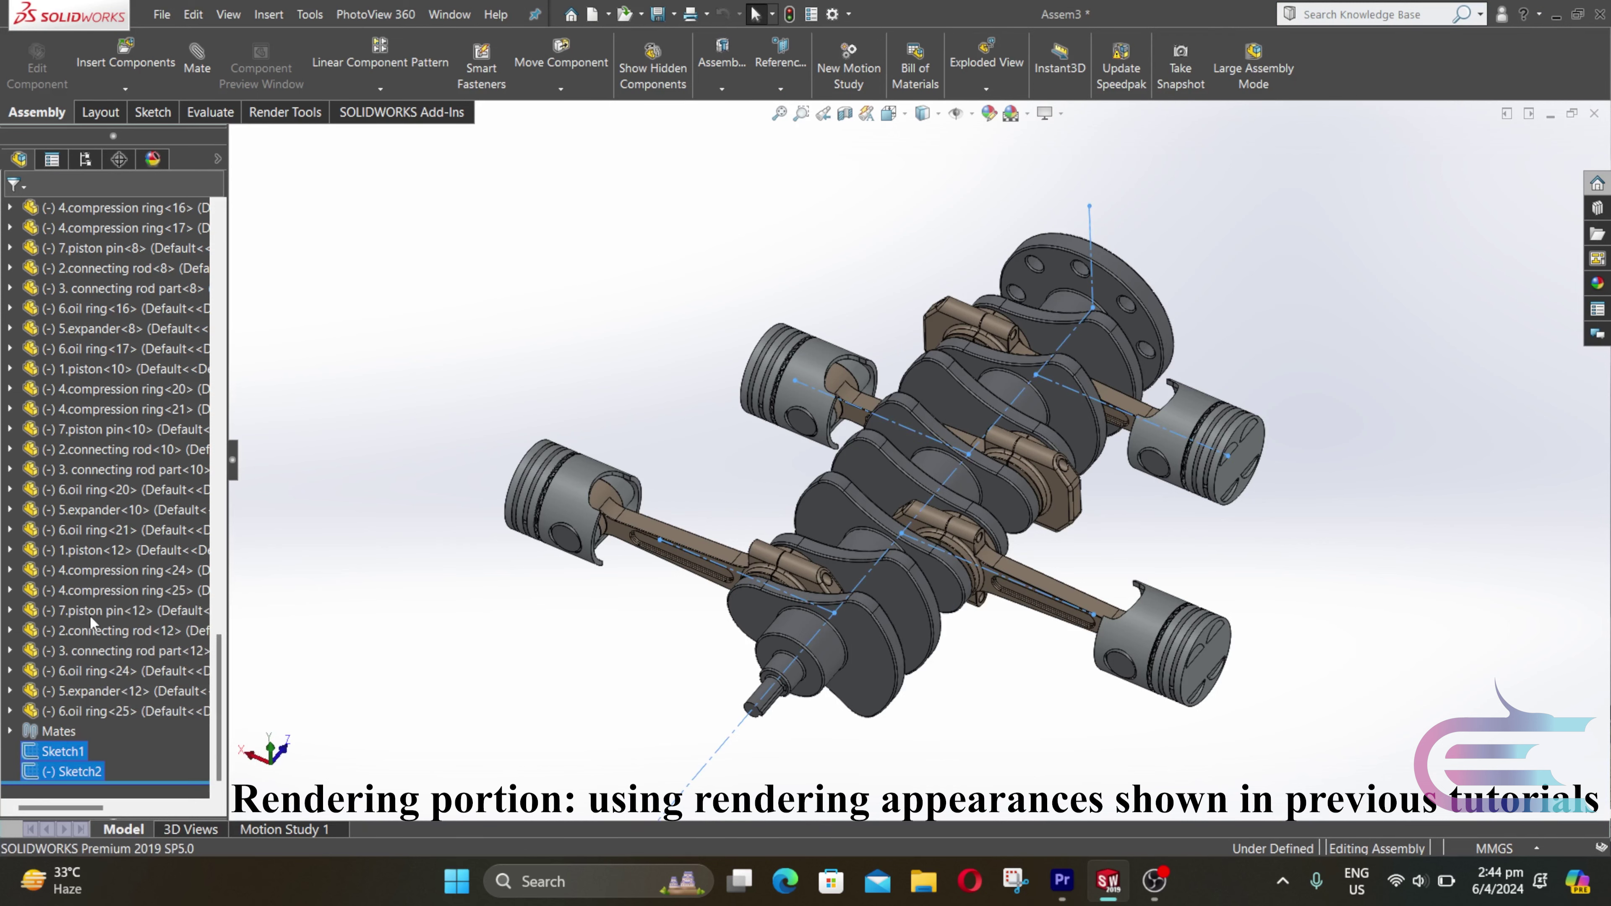
Step: Frame the whole engine in a closer angled view and start the PhotoView 360 integrated render preview
{"action": "middle_click_drag", "start_coordinate": [520, 685], "coordinate": [495, 651]}
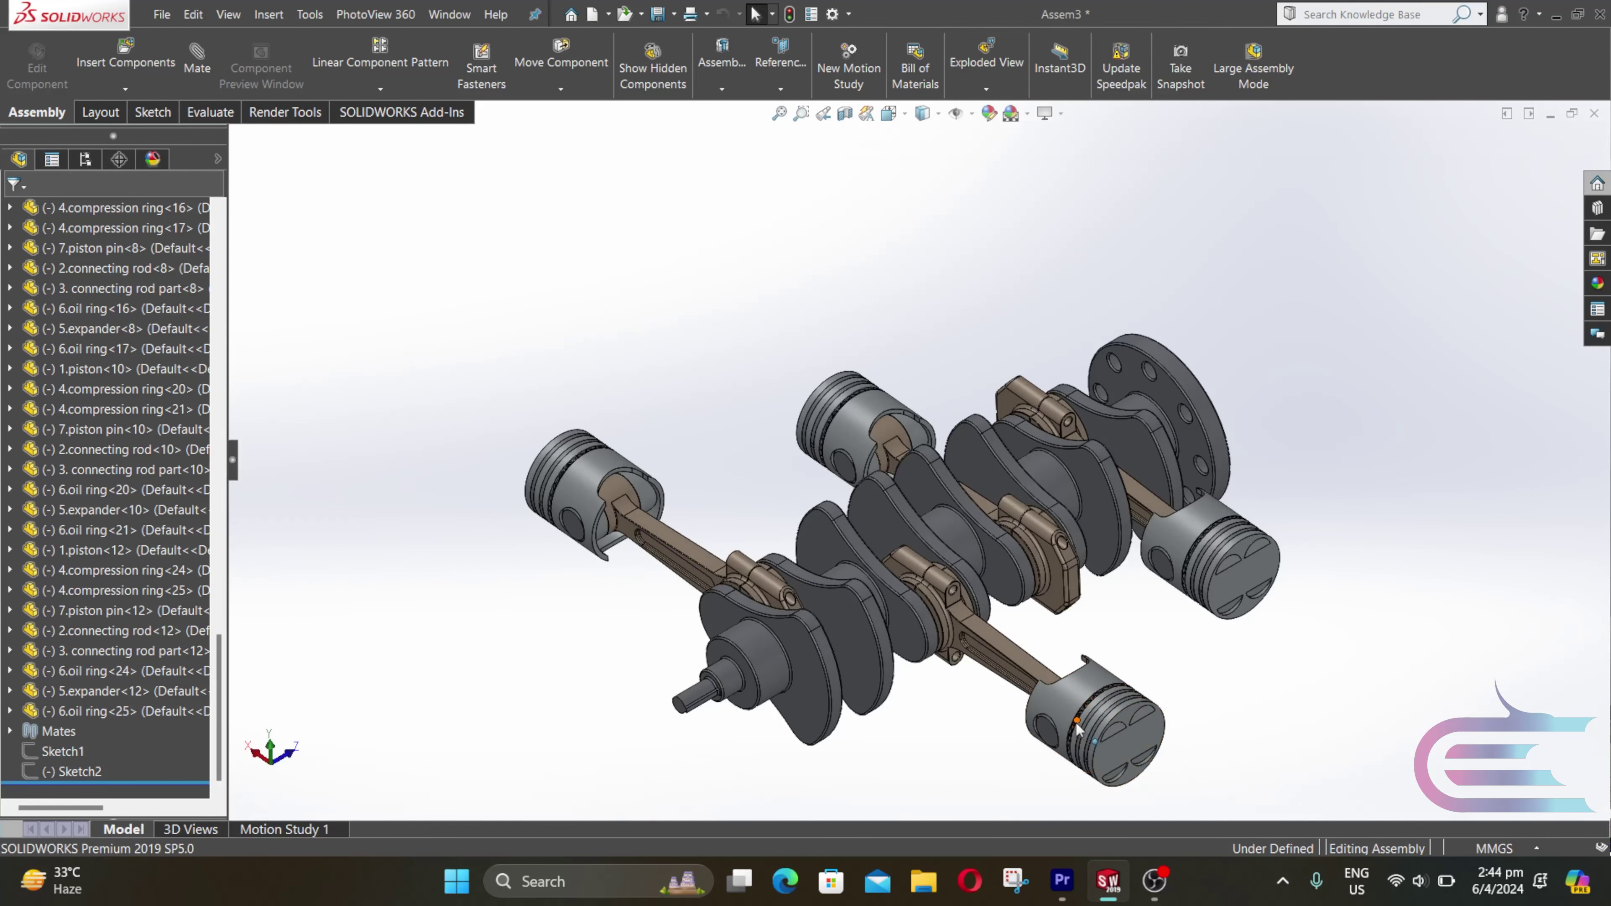
{"action": "scroll", "coordinate": [1078, 719], "scroll_direction": "down", "scroll_amount": 2}
{"action": "scroll", "coordinate": [920, 635], "scroll_direction": "down", "scroll_amount": 2}
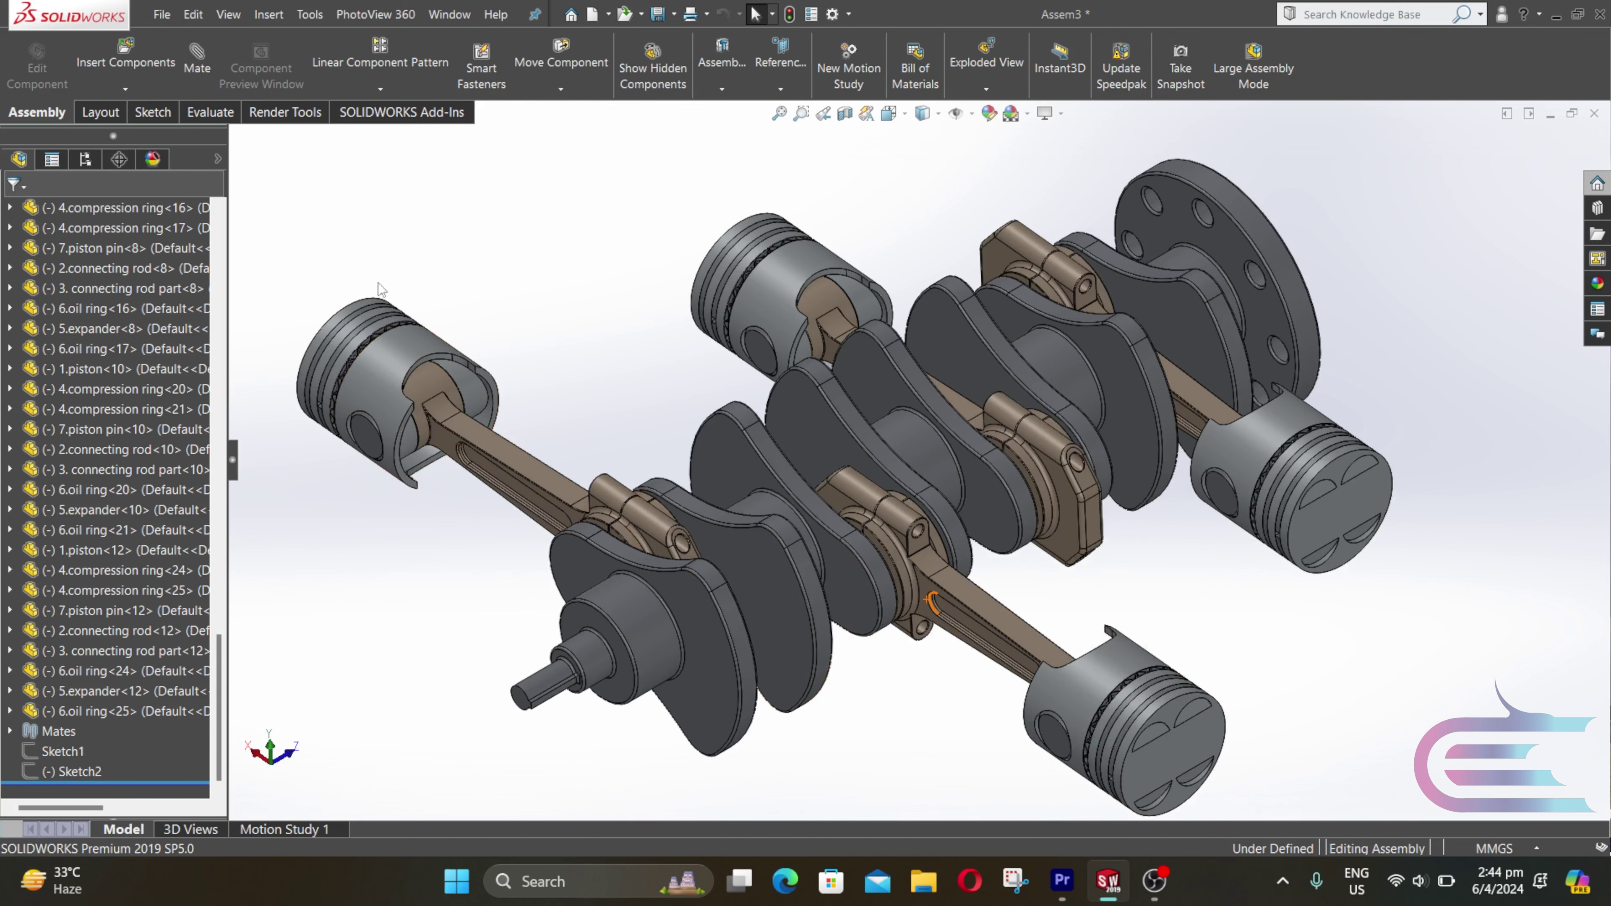
{"action": "left_click", "coordinate": [285, 112]}
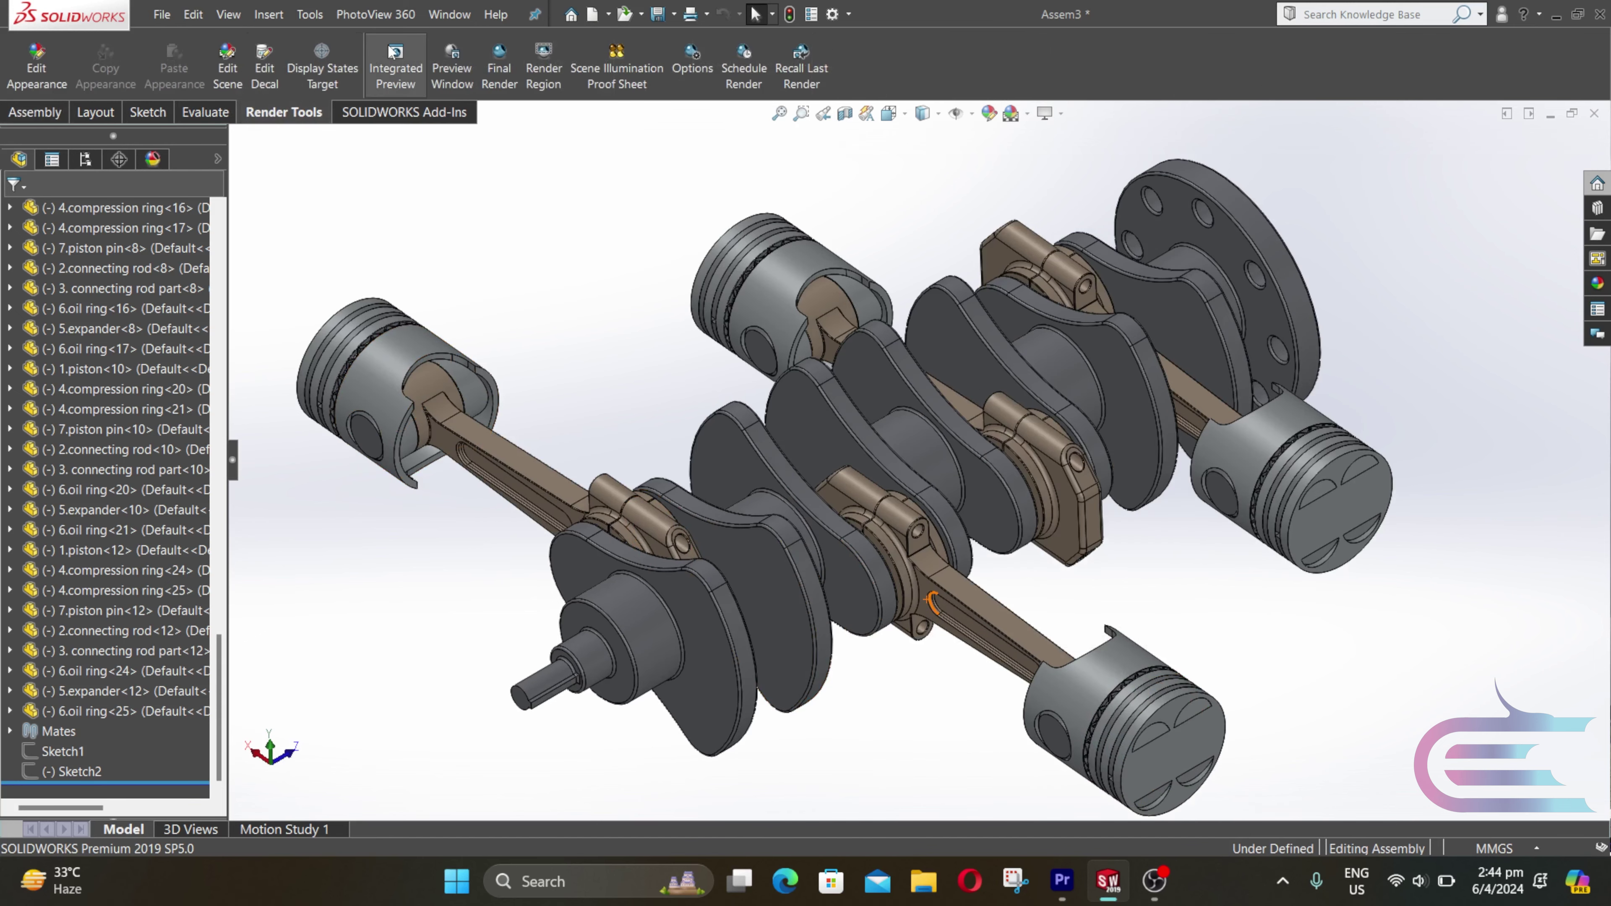
{"action": "left_click", "coordinate": [395, 66]}
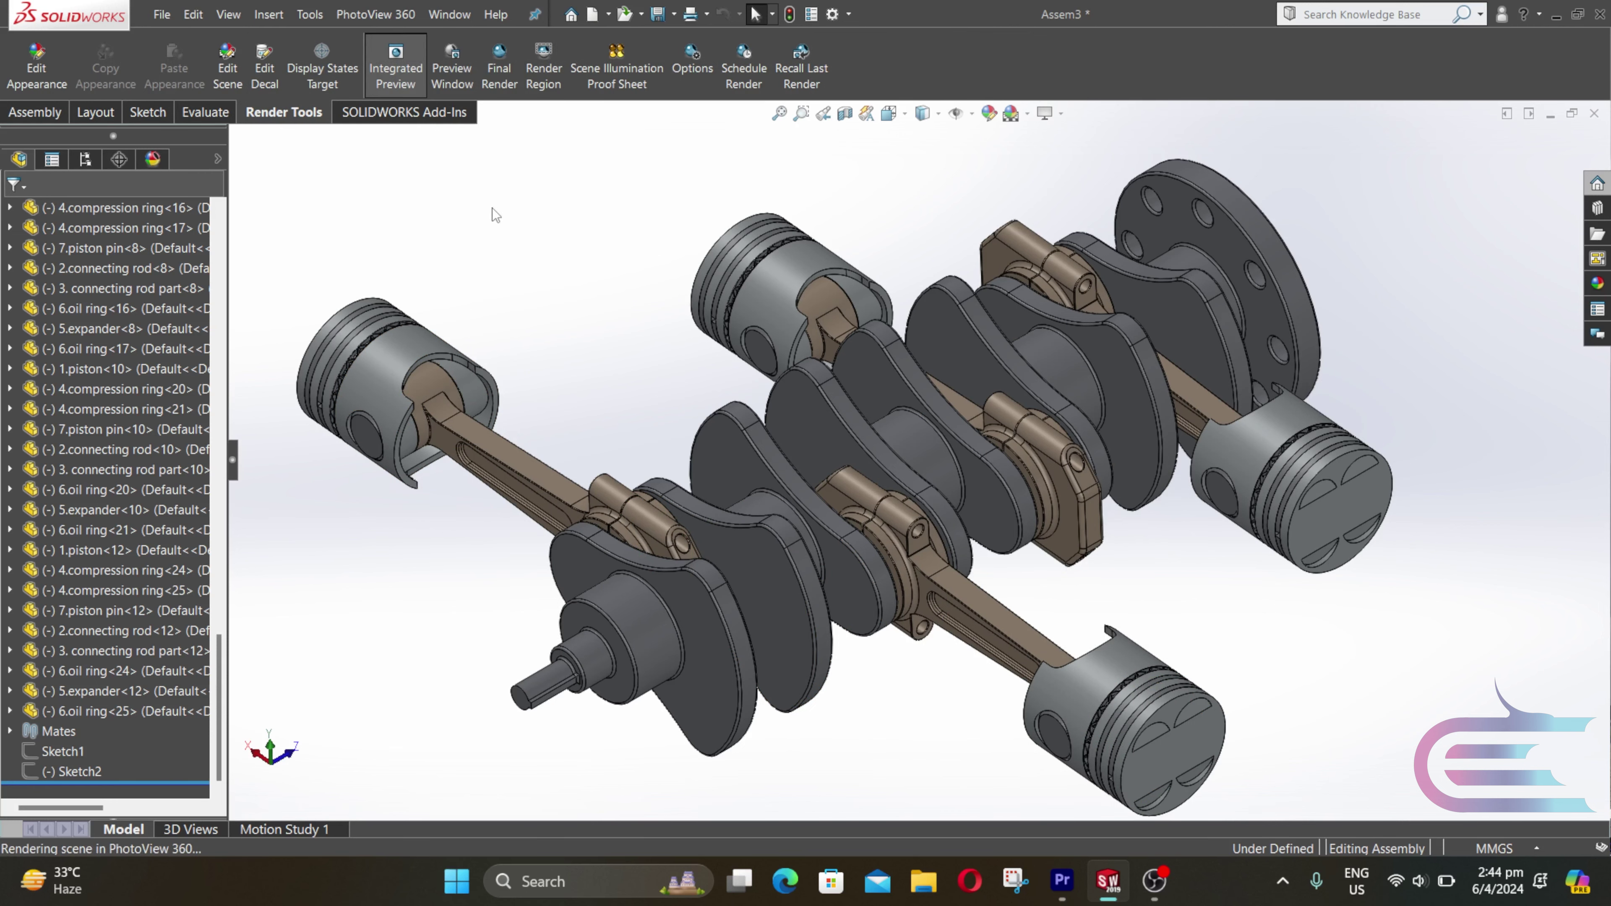